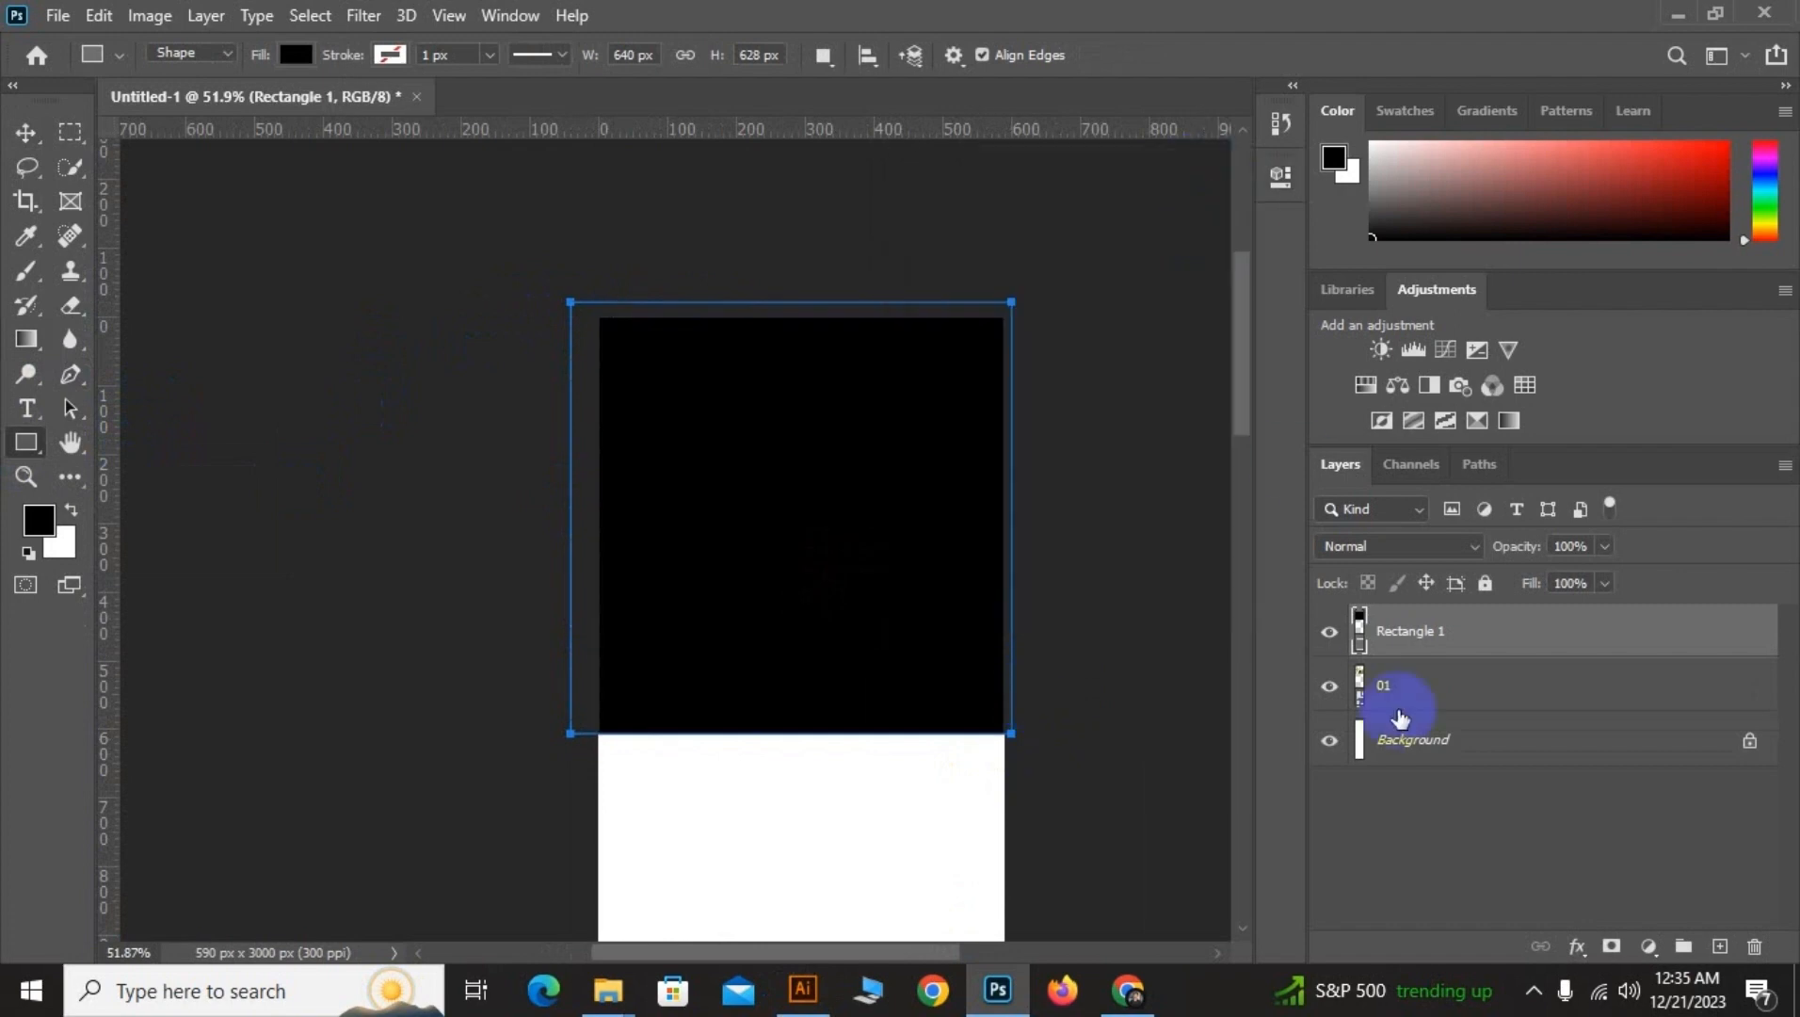
# Fill the rectangle with green and place its layer beneath the 01 layer
pyautogui.doubleClick(1357, 692)
pyautogui.moveTo(1287, 346); pyautogui.dragTo(1350, 337)
pyautogui.press('Return')
# Try a Gaussian Blur on the green rectangle
pyautogui.click(355, 19)
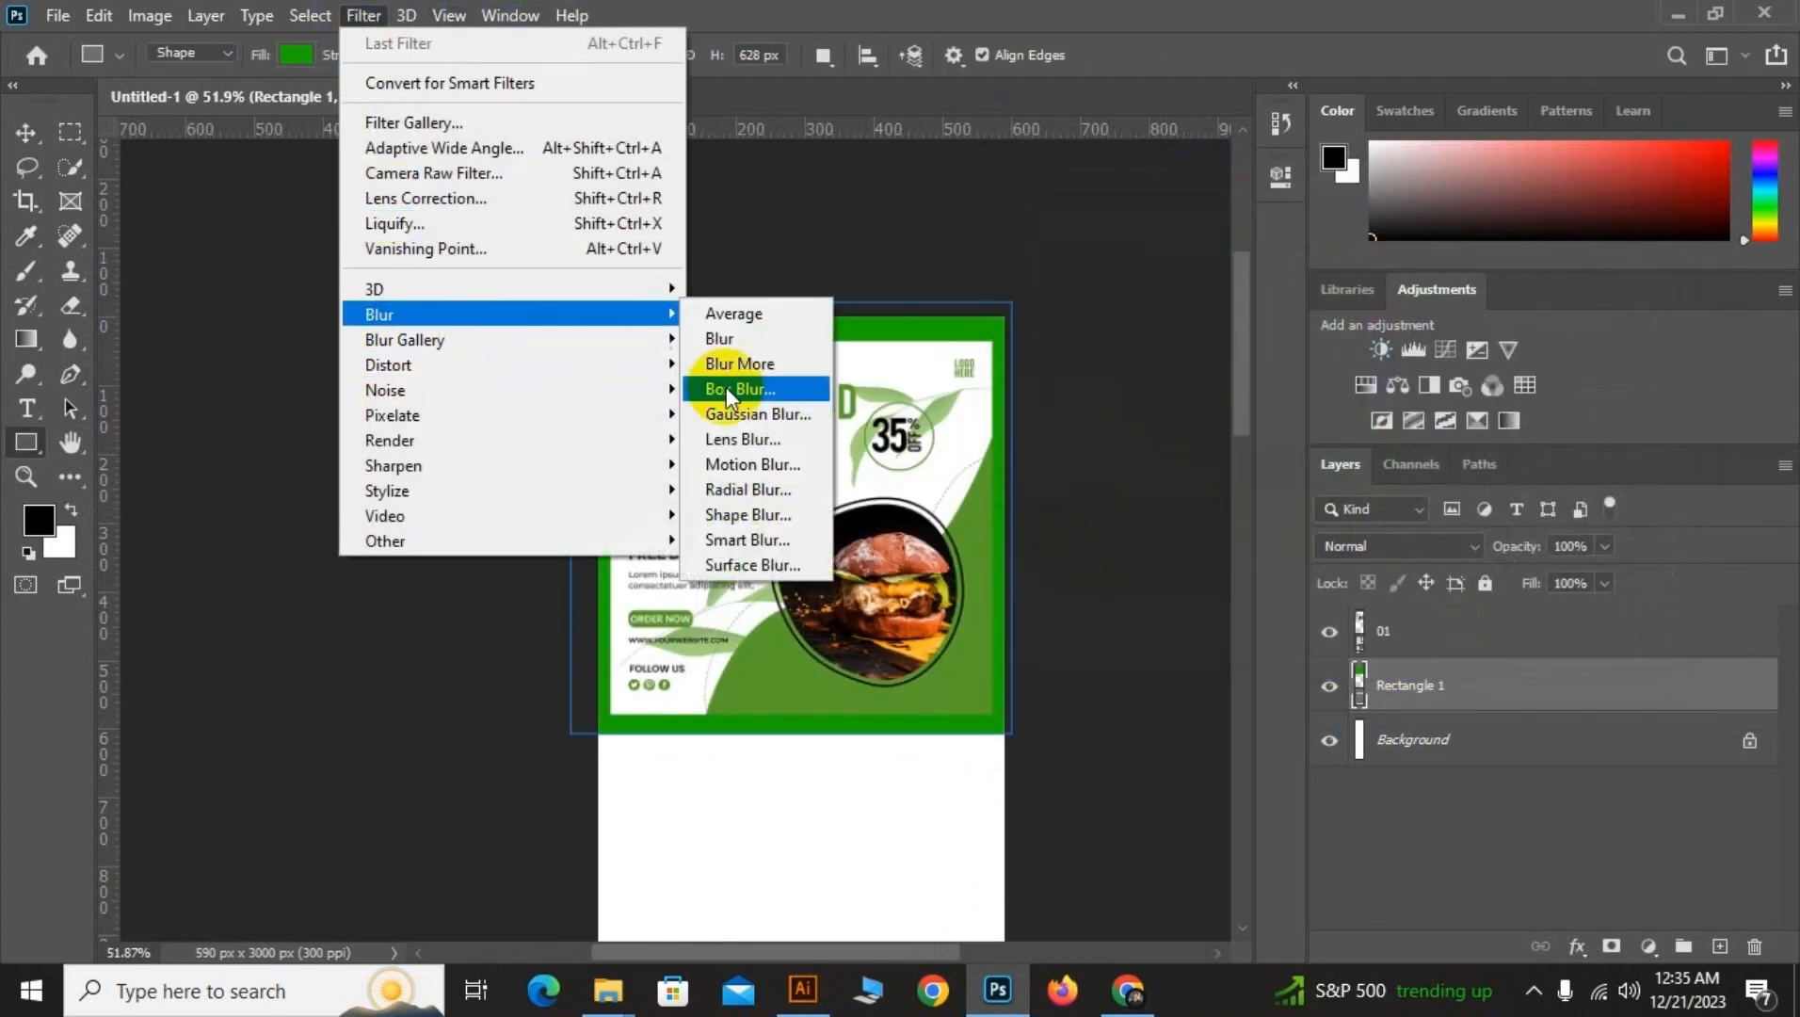
pyautogui.click(739, 389)
pyautogui.click(921, 384)
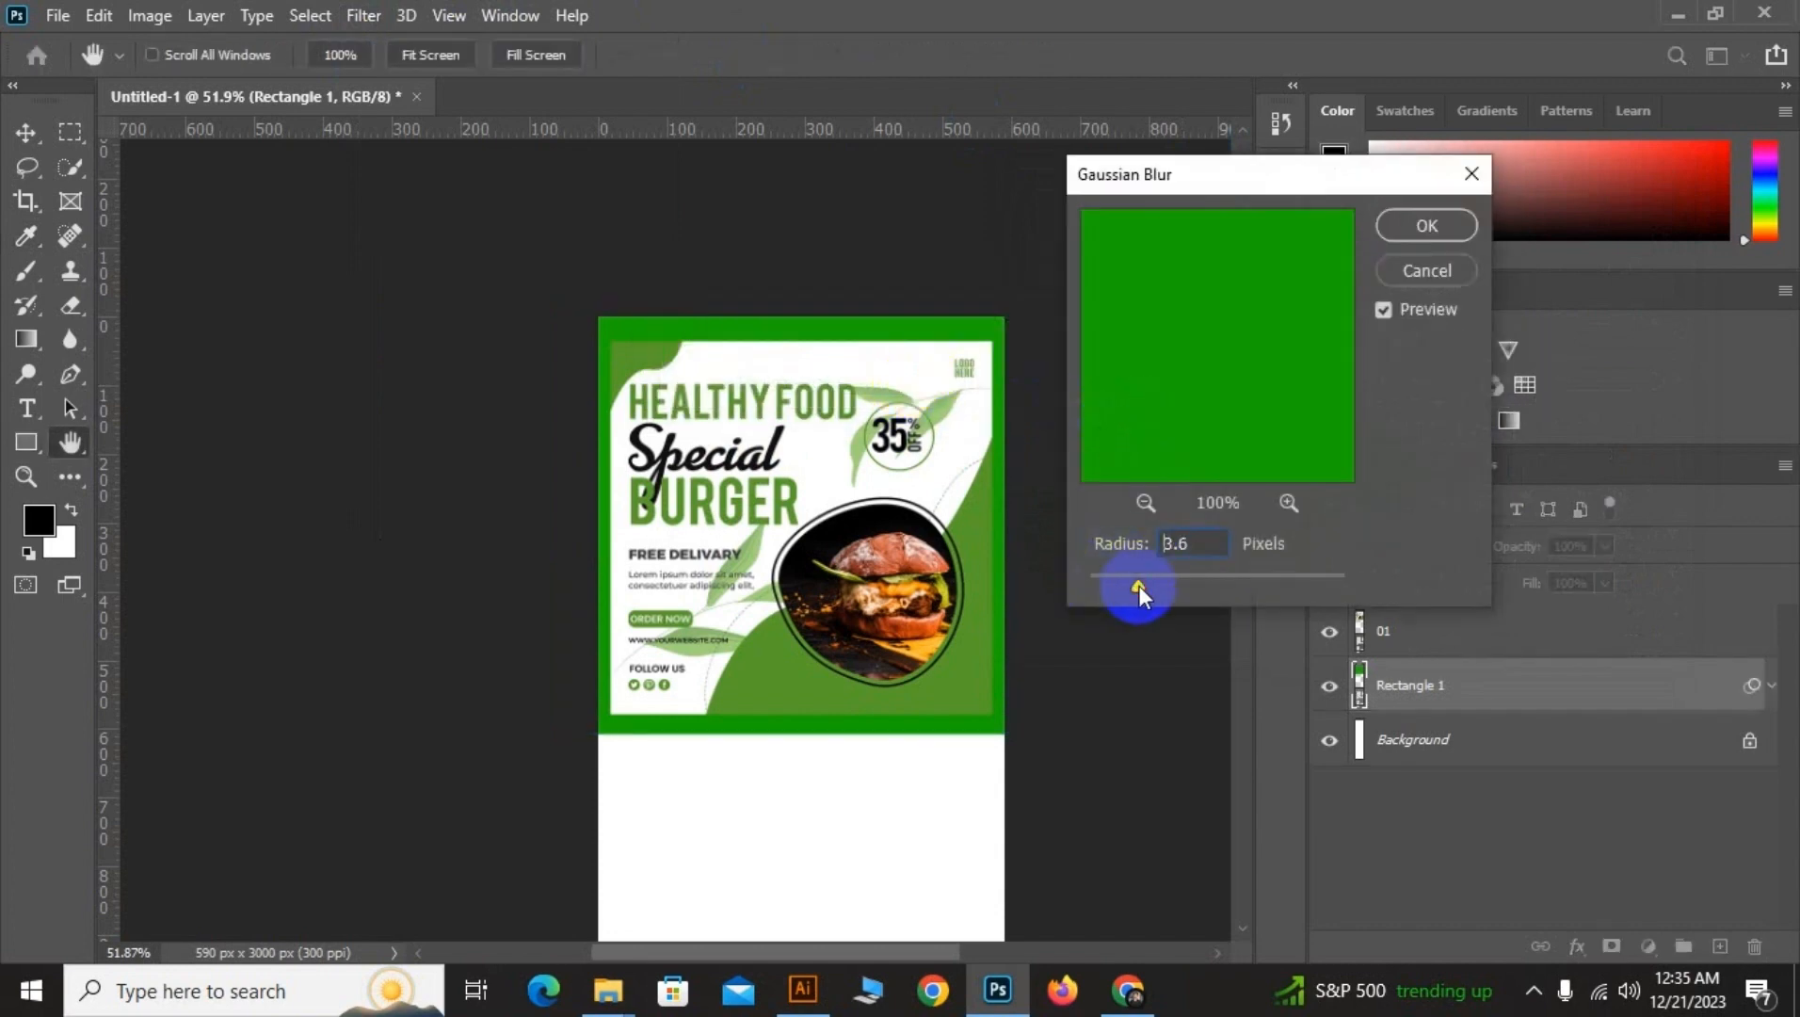
pyautogui.moveTo(1139, 585)
pyautogui.mouseDown()
pyautogui.moveTo(1230, 585)
pyautogui.moveTo(1090, 585)
pyautogui.moveTo(1121, 581)
pyautogui.mouseUp()
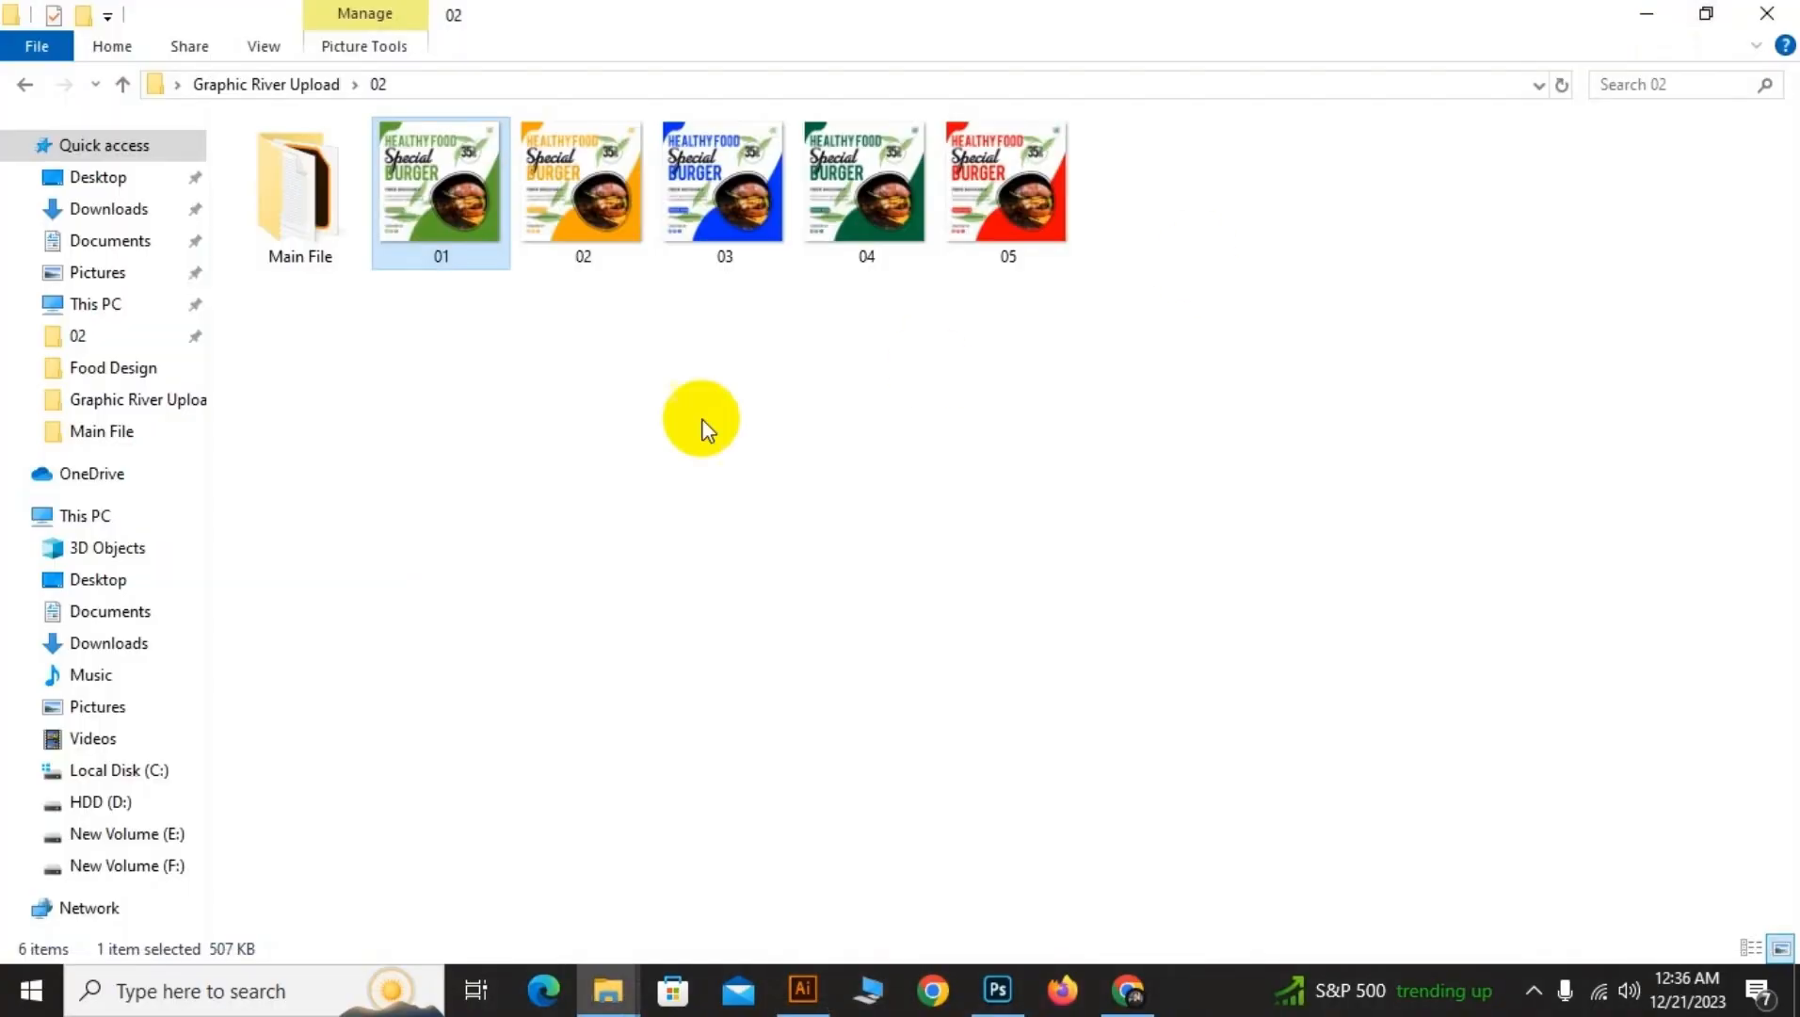
# In File Explorer, open the Mokup file folder within Graphics Design Course on drive D:
pyautogui.click(700, 430)
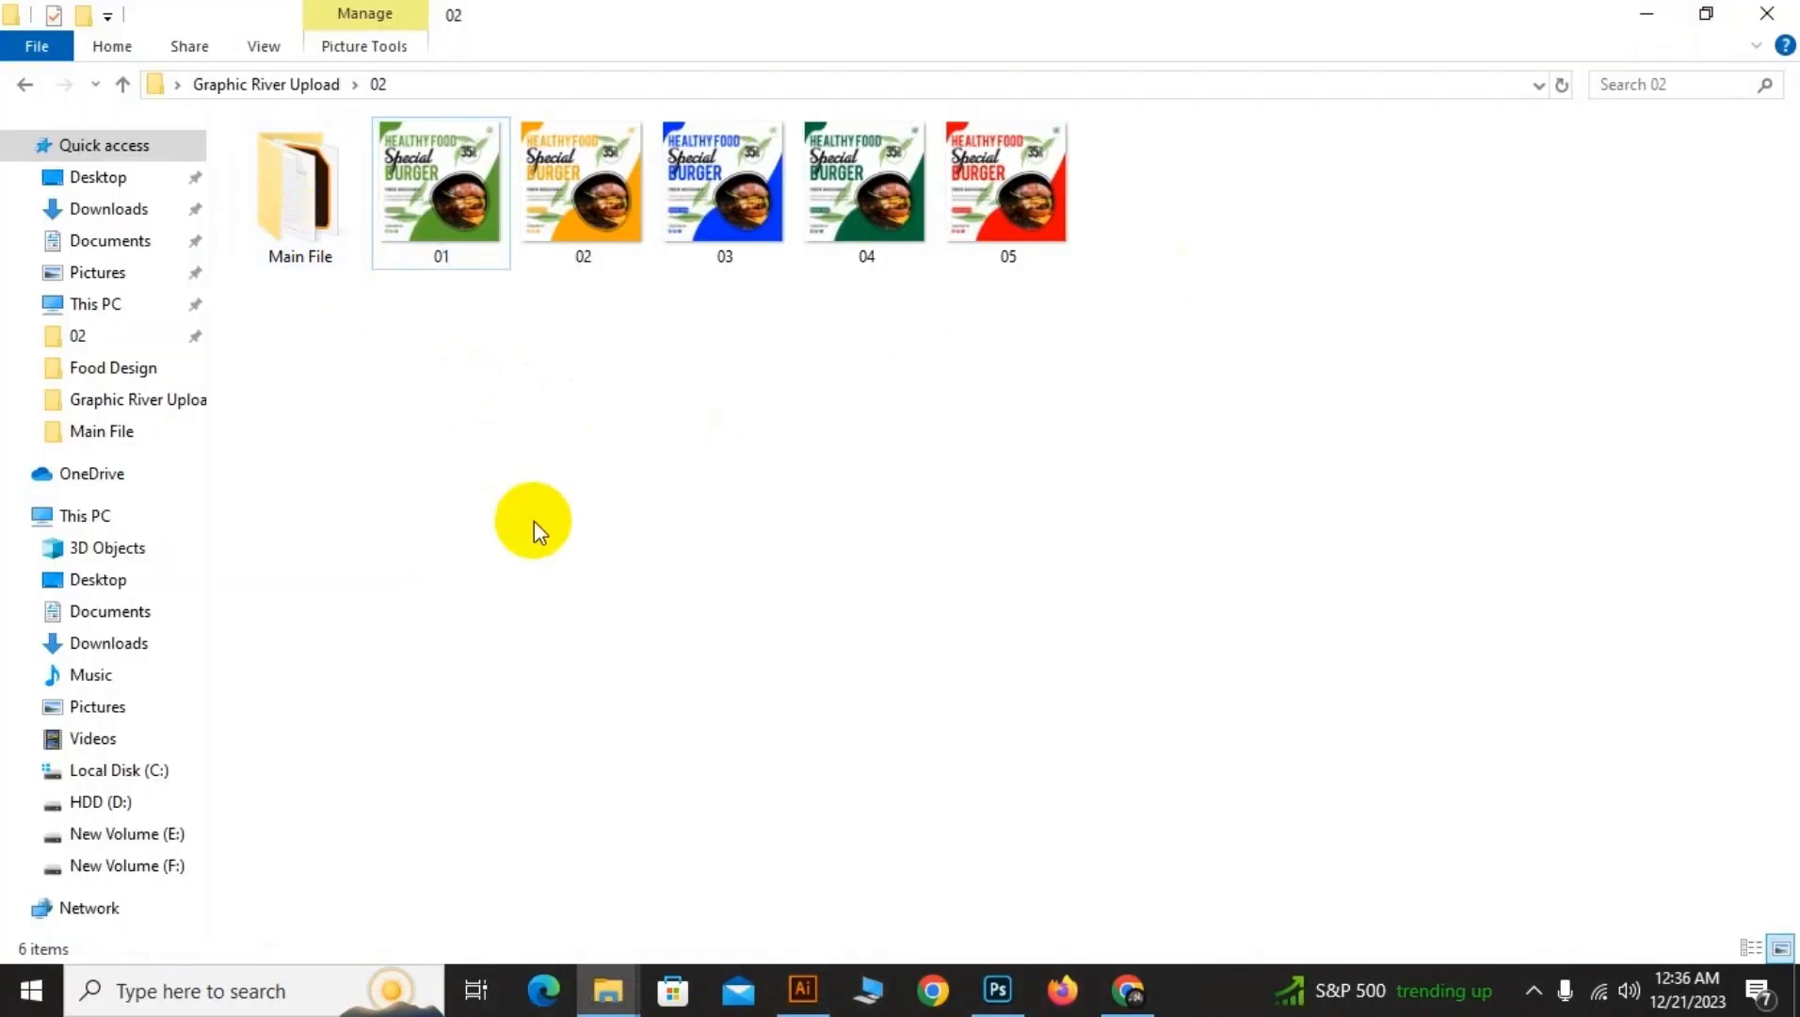
pyautogui.click(99, 547)
pyautogui.click(76, 515)
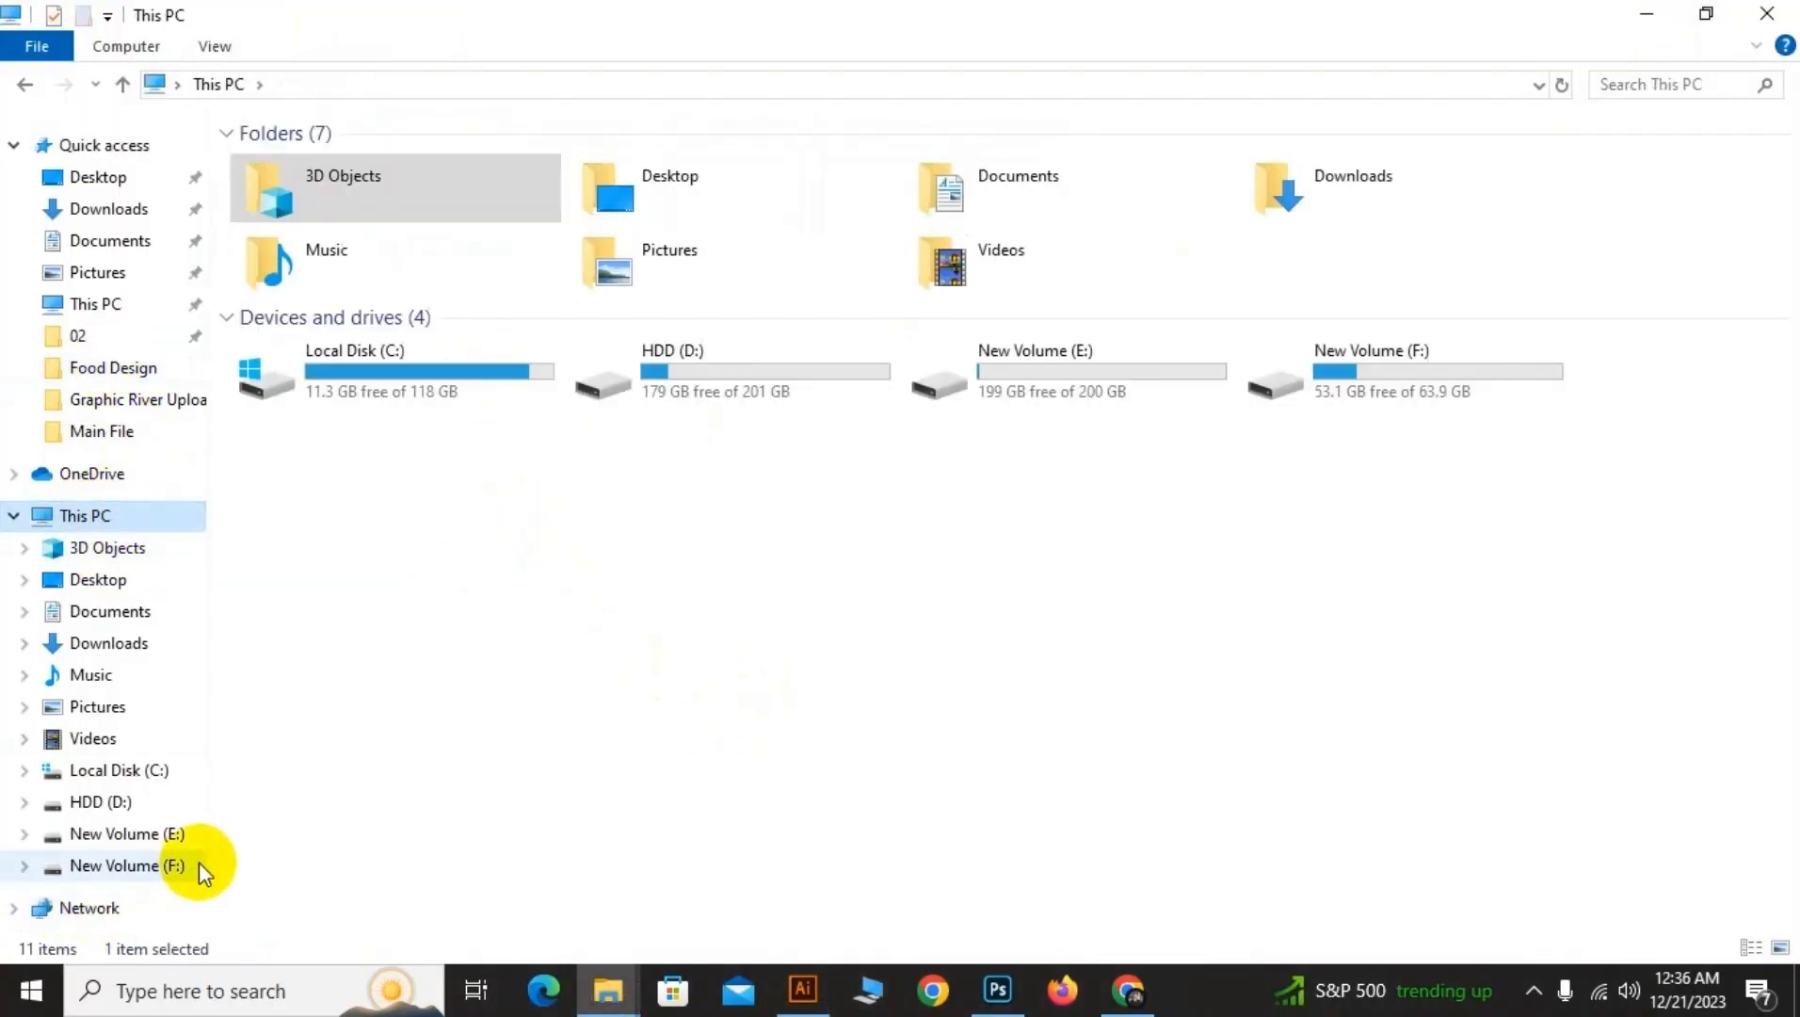
pyautogui.doubleClick(698, 391)
pyautogui.doubleClick(663, 228)
pyautogui.doubleClick(311, 273)
# Check the Mockup and Business Card folders for a suitable post mockup
pyautogui.doubleClick(304, 273)
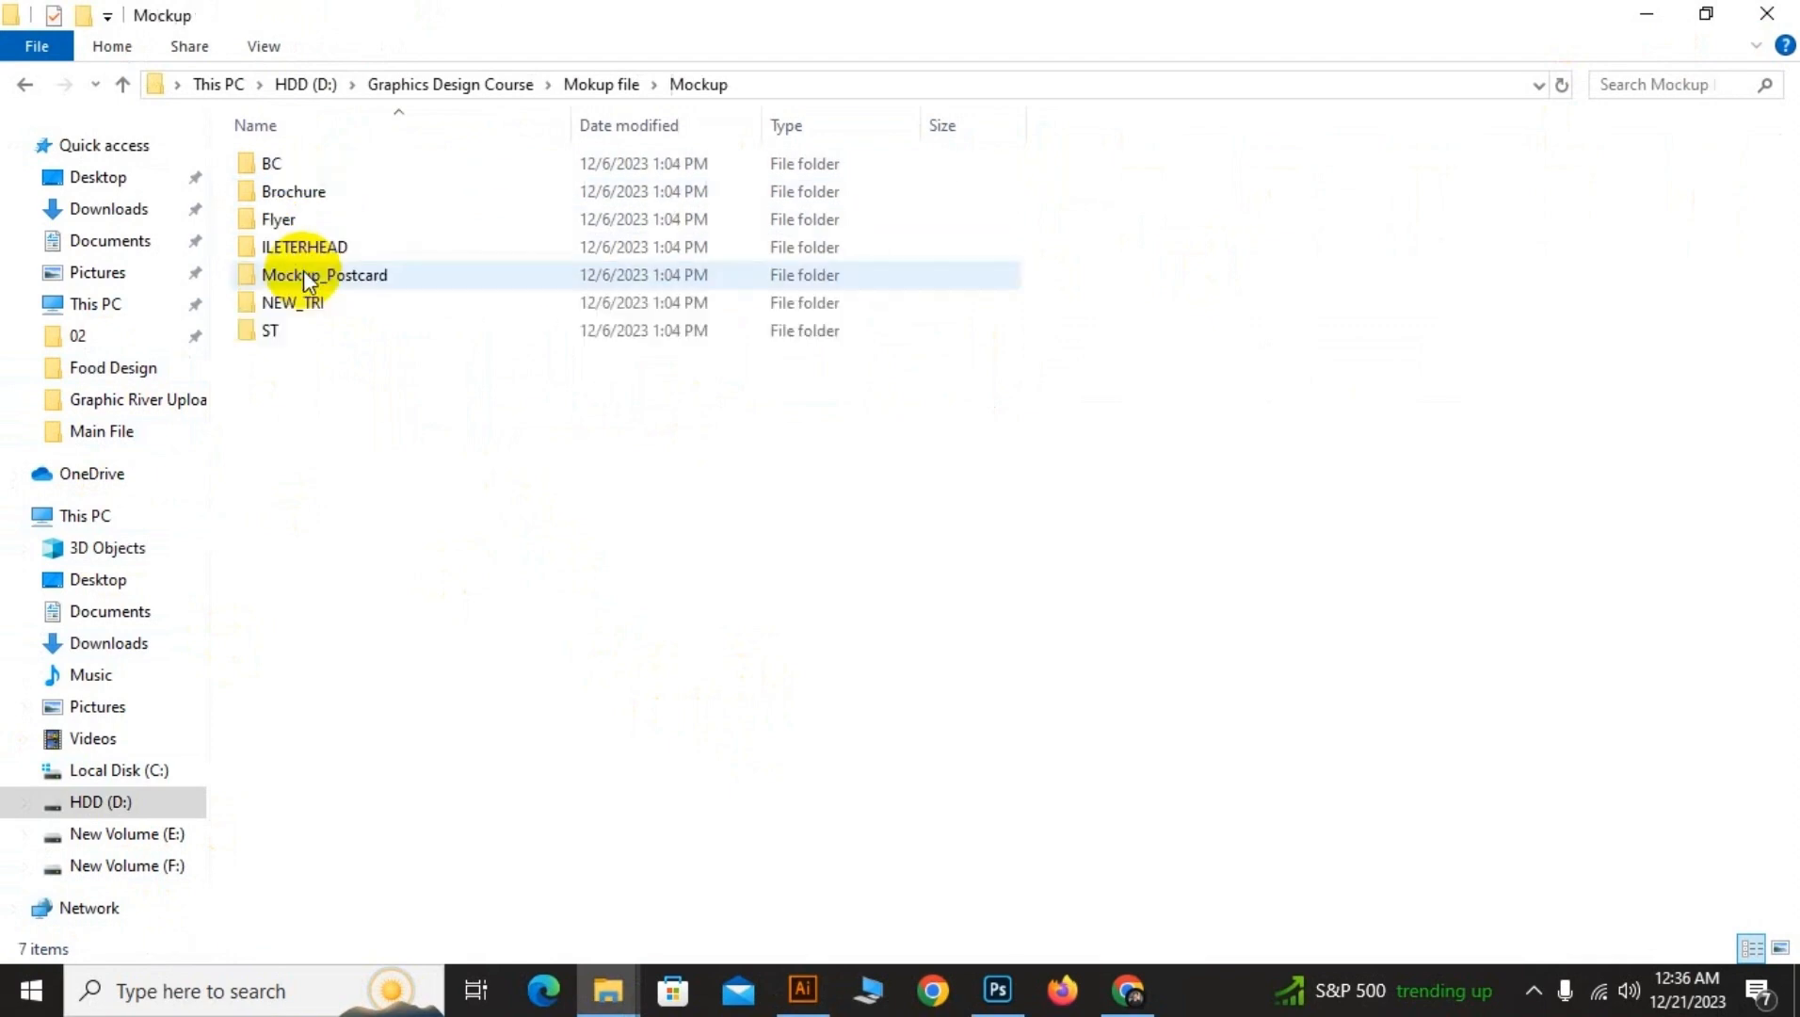
pyautogui.click(24, 84)
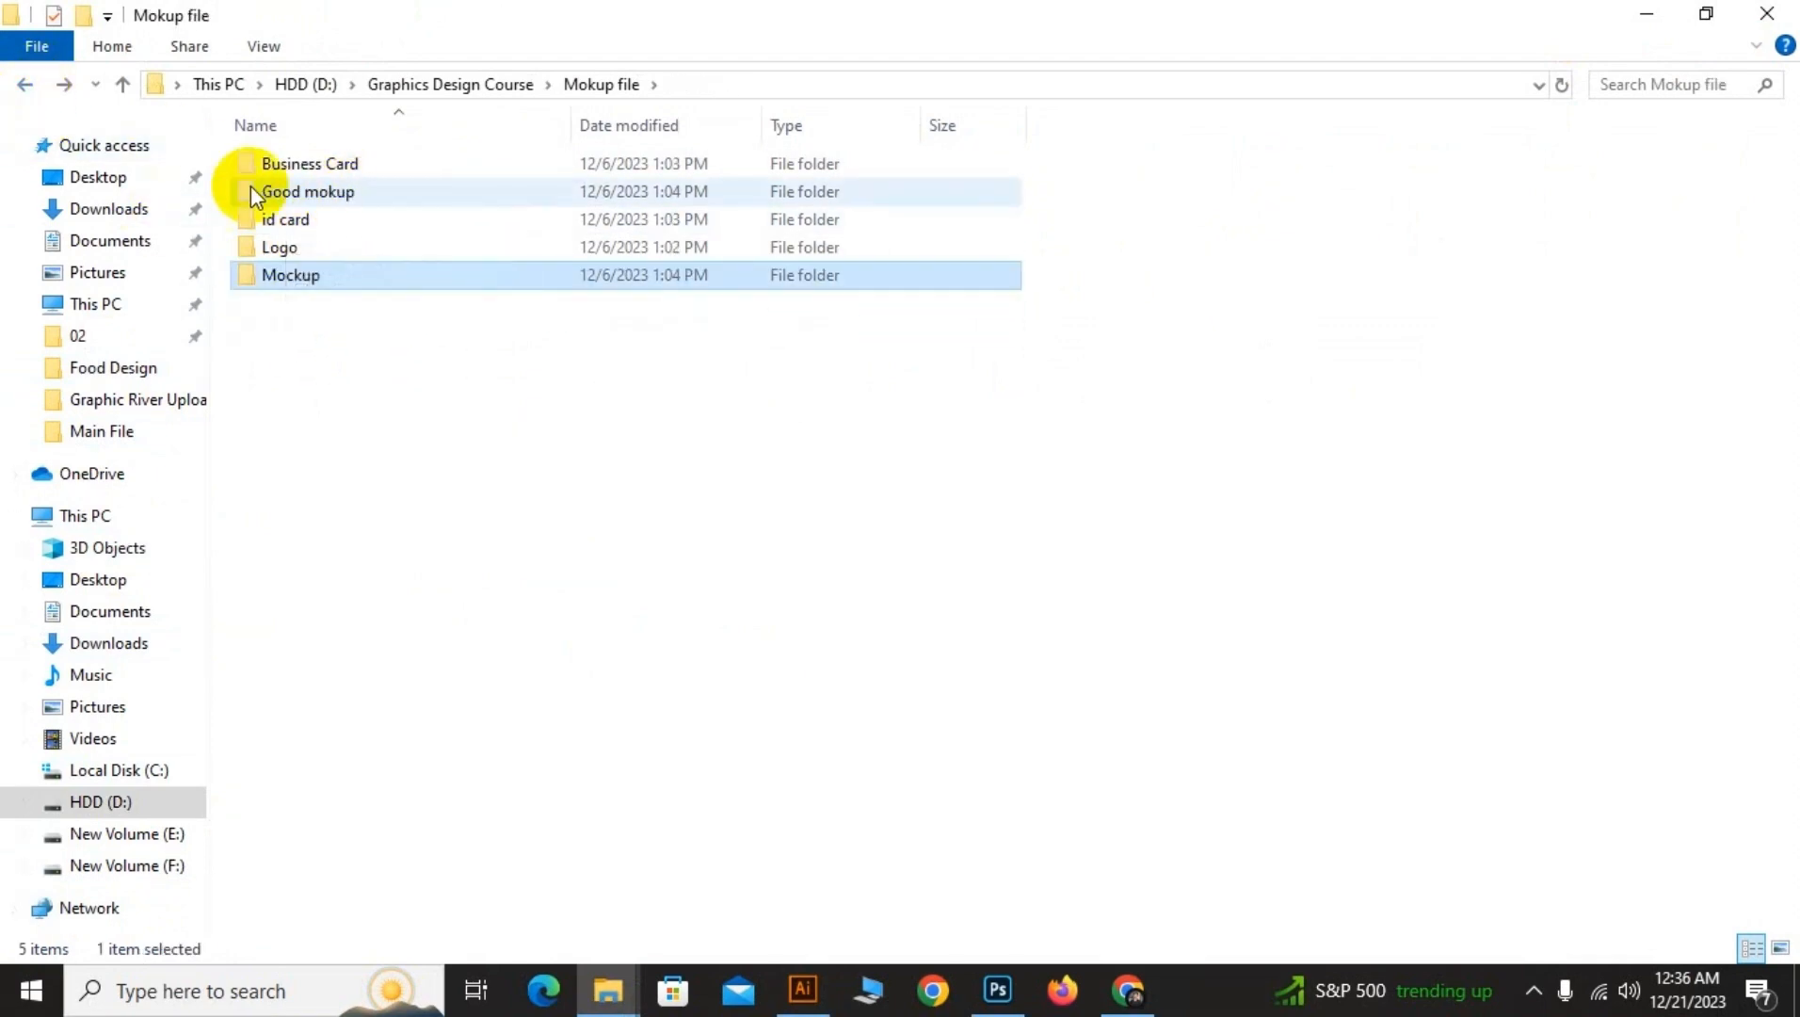
pyautogui.hotkey('alt', 'Left')
pyautogui.doubleClick(374, 257)
pyautogui.doubleClick(362, 166)
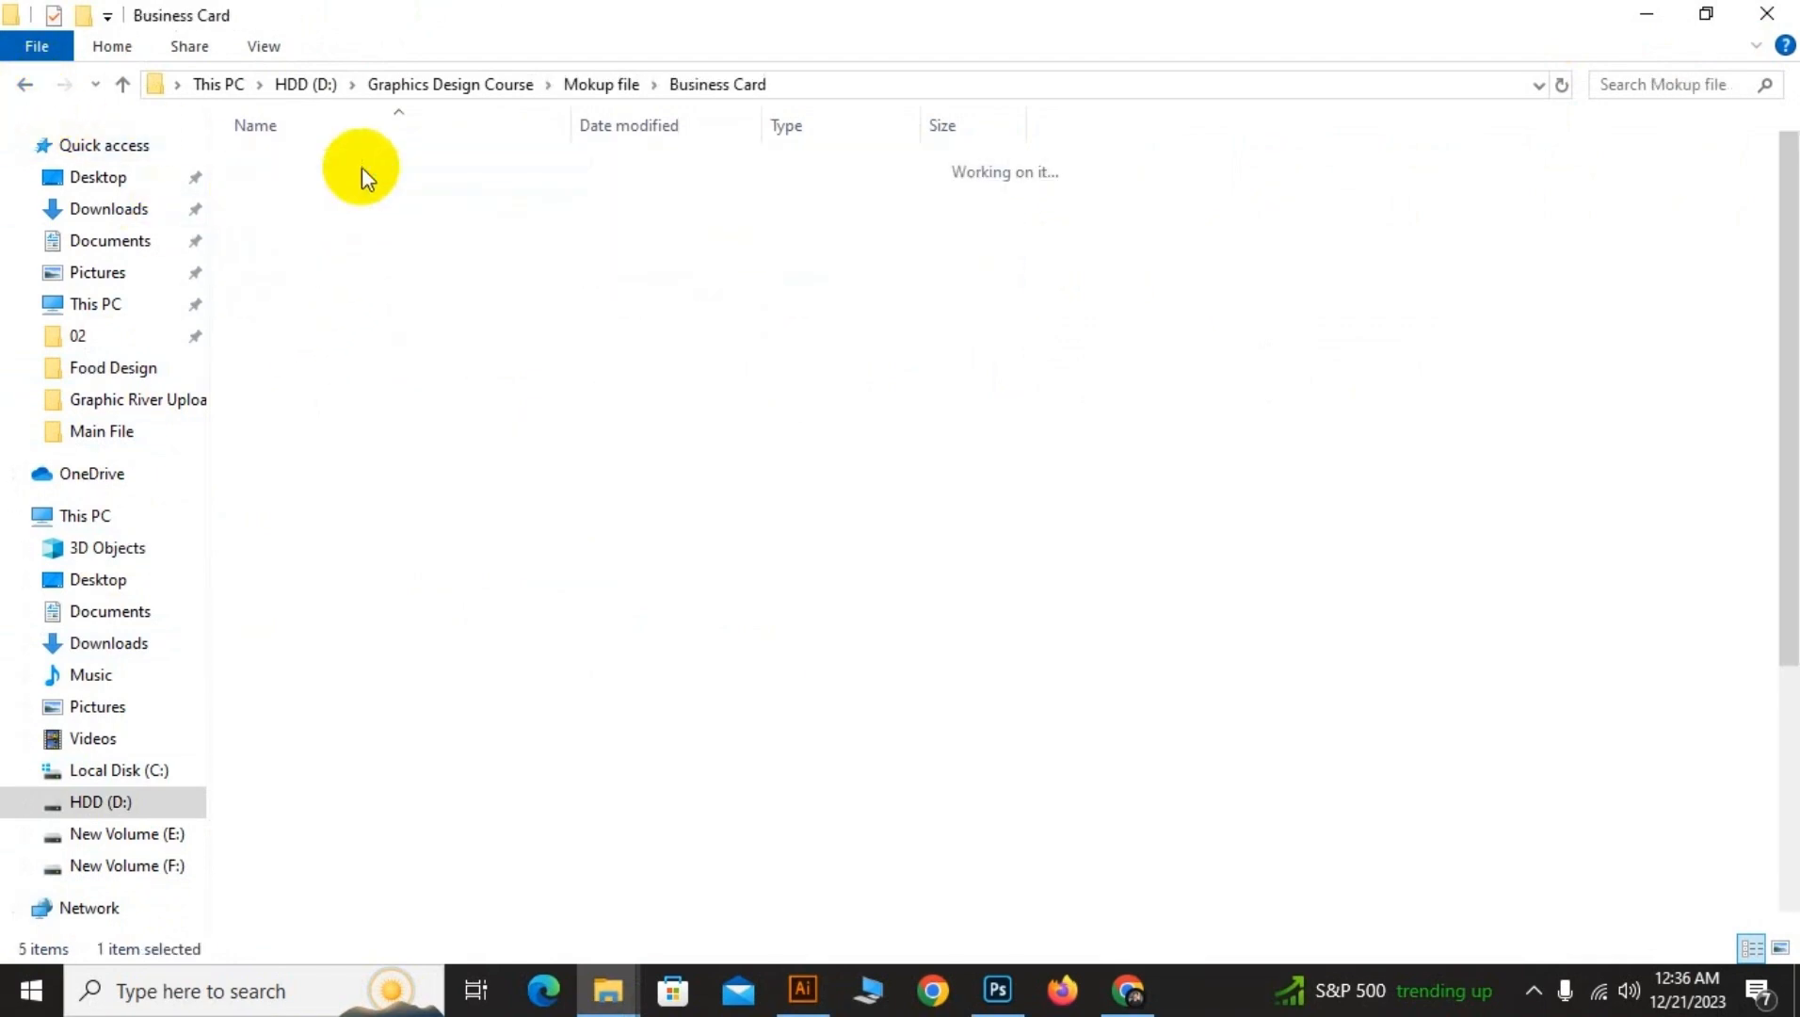
pyautogui.click(25, 84)
# Open the 398 PSD mockup from the Post design folder inside Good mokup in Photoshop
pyautogui.doubleClick(301, 196)
pyautogui.doubleClick(299, 218)
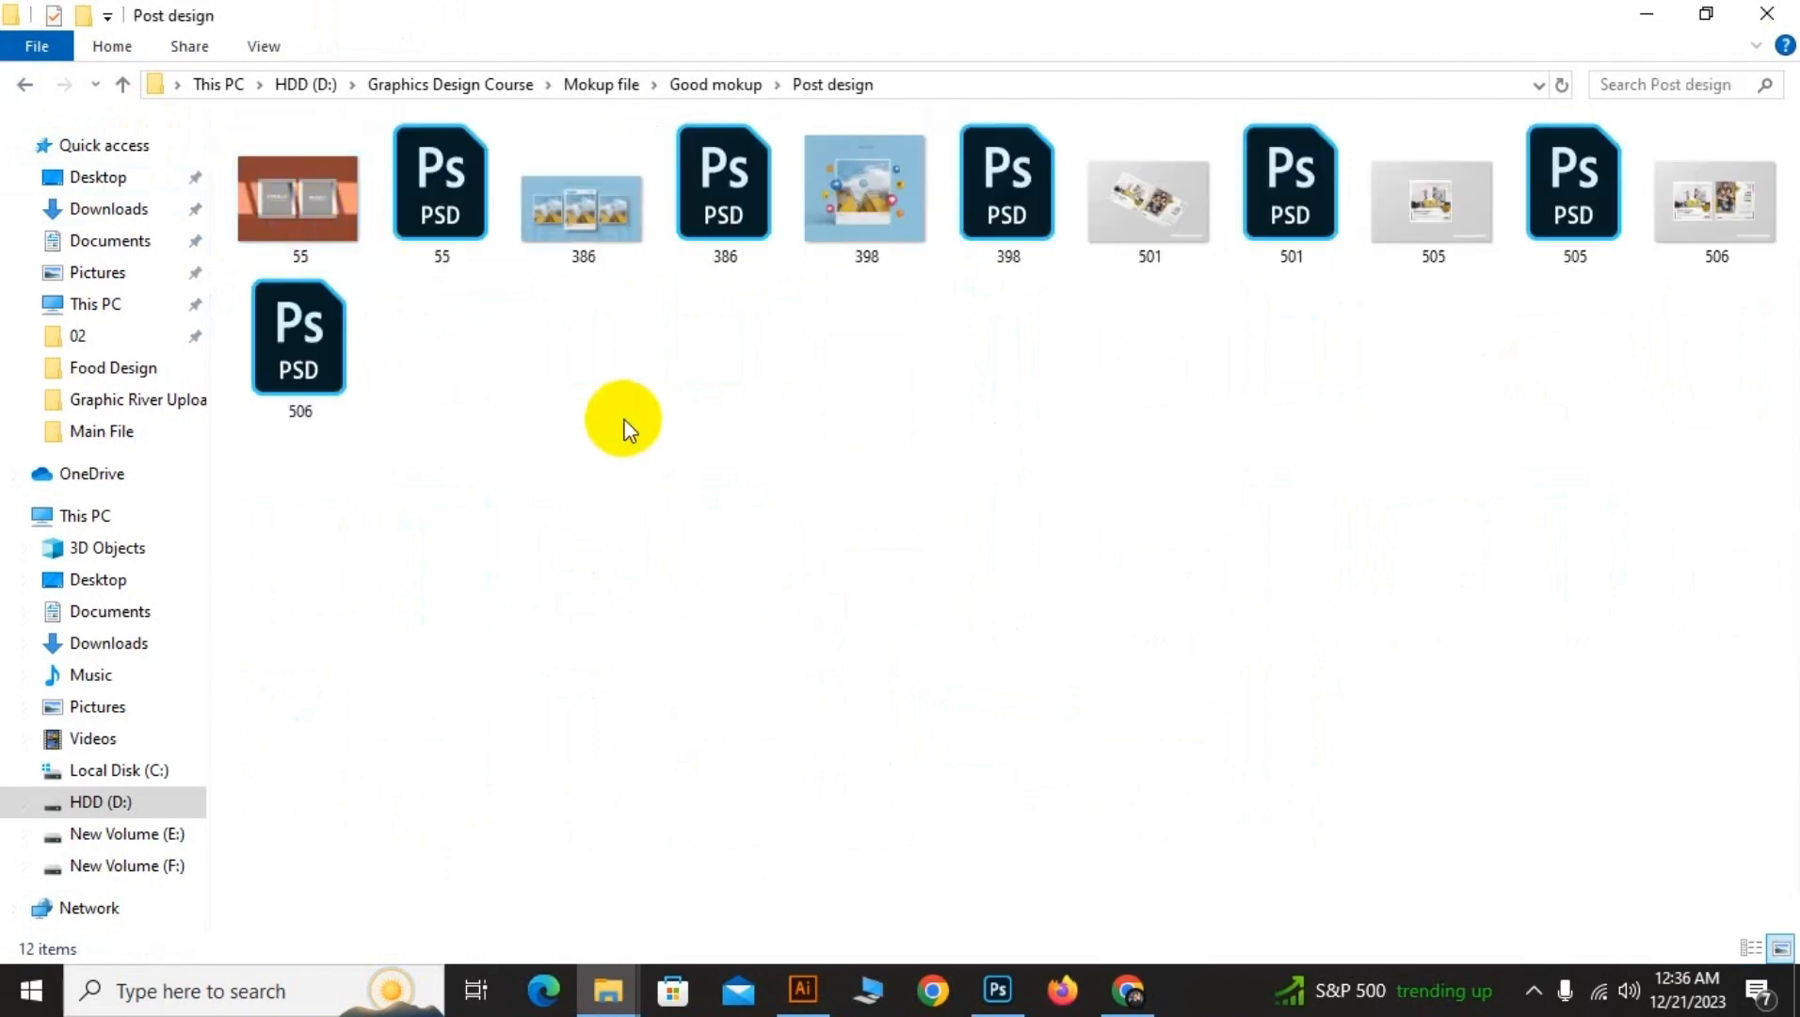
pyautogui.click(725, 188)
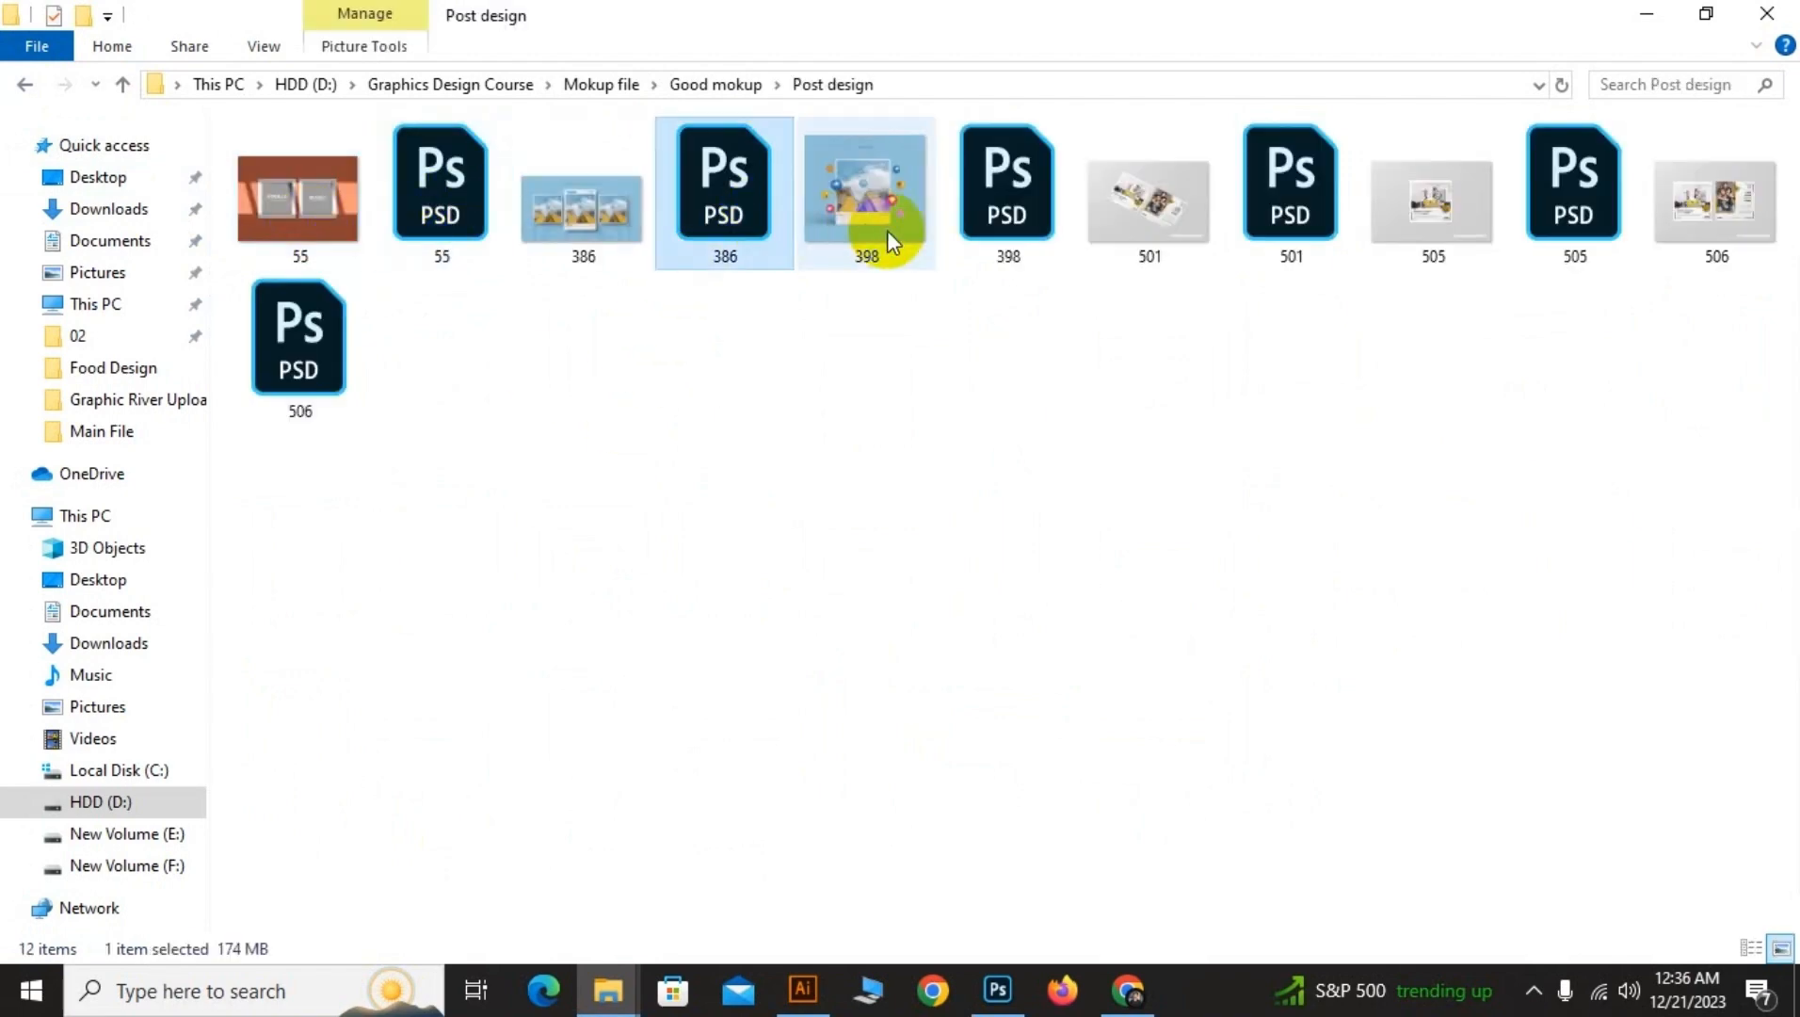
pyautogui.doubleClick(1000, 214)
pyautogui.click(613, 499)
pyautogui.click(973, 379)
# Open the contents of the "Post design here" smart object for editing
pyautogui.click(26, 132)
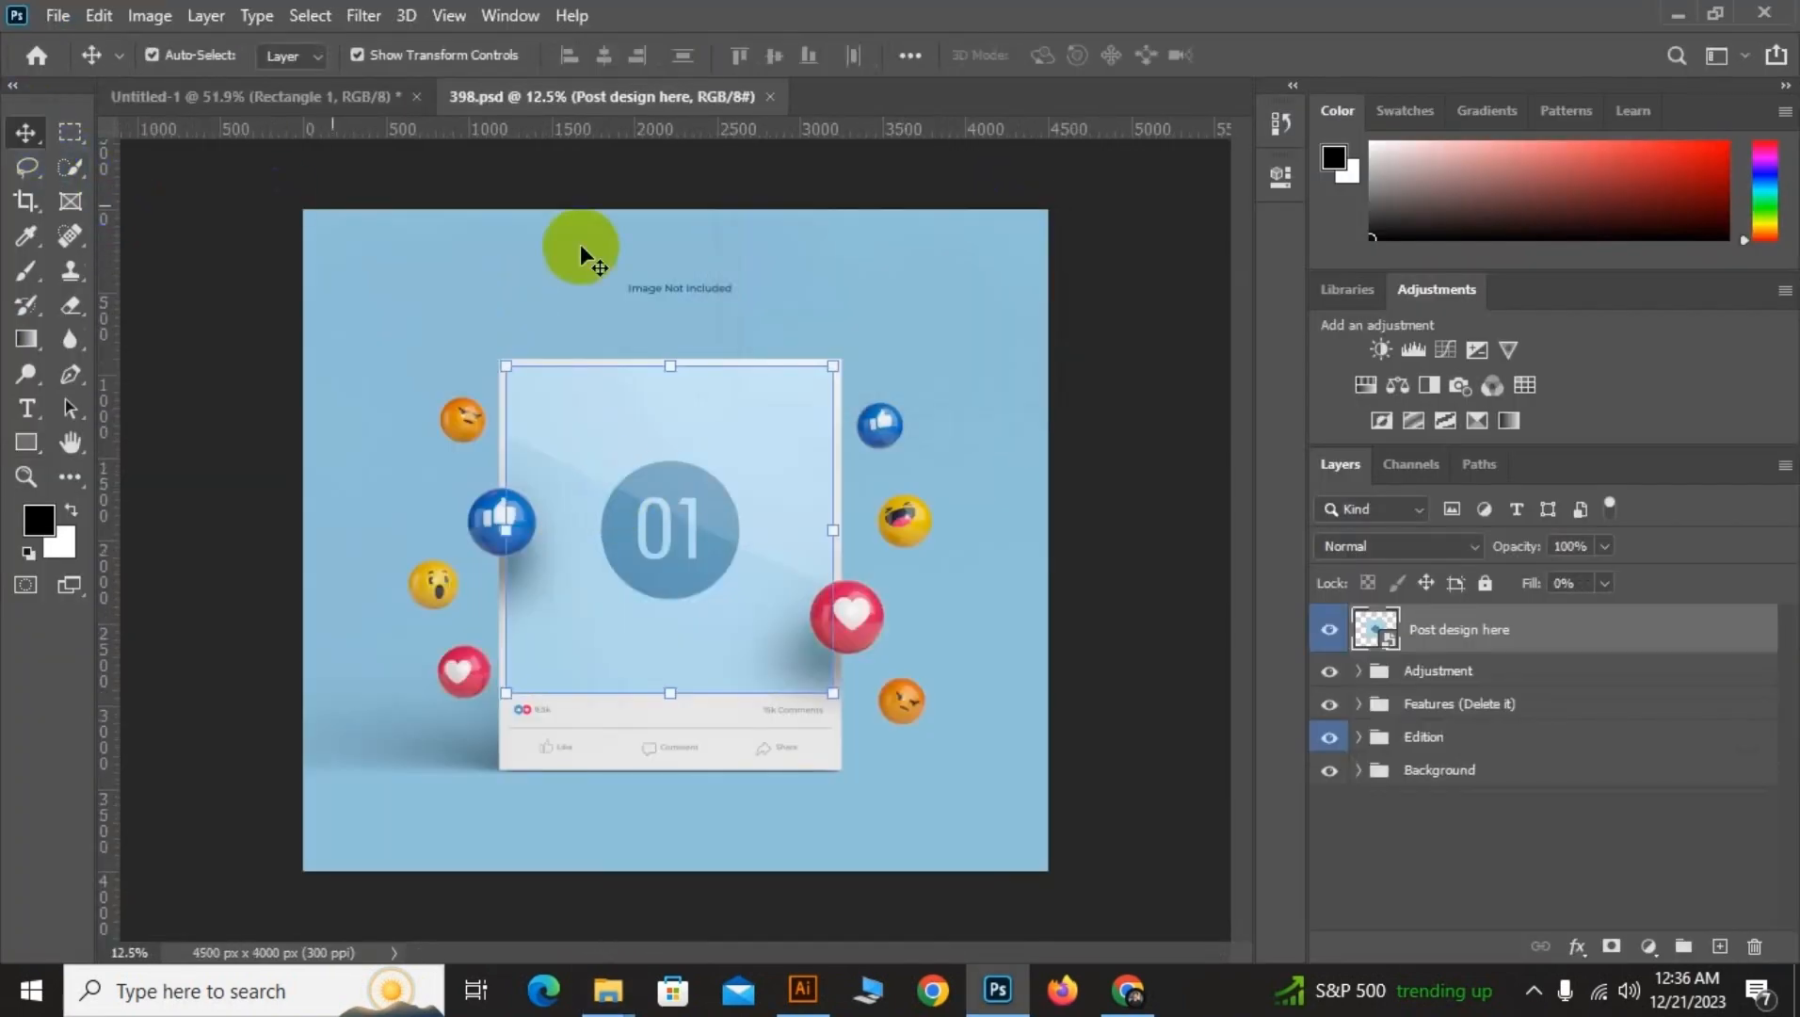
pyautogui.click(1358, 671)
pyautogui.doubleClick(1375, 629)
# Place the orange burger post image 02 as a linked file over the Demo artwork
pyautogui.click(57, 15)
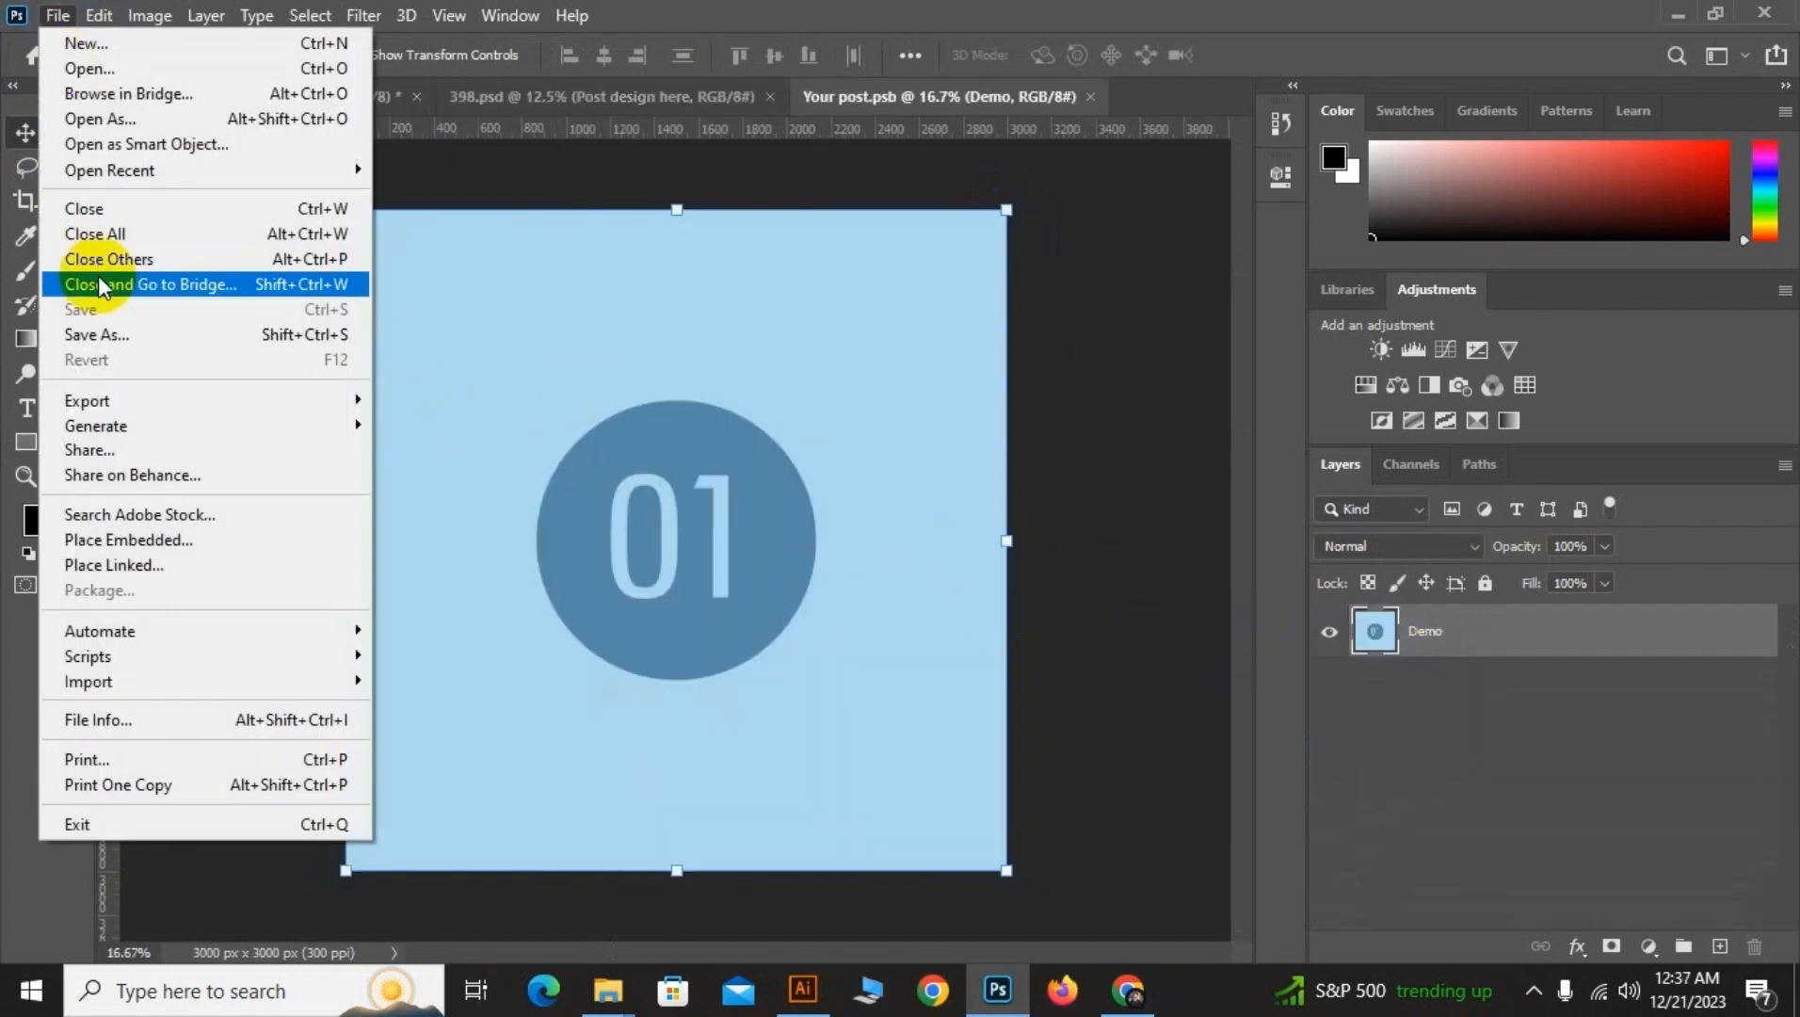
pyautogui.click(233, 567)
pyautogui.click(108, 197)
pyautogui.scroll(-5, 374, 325)
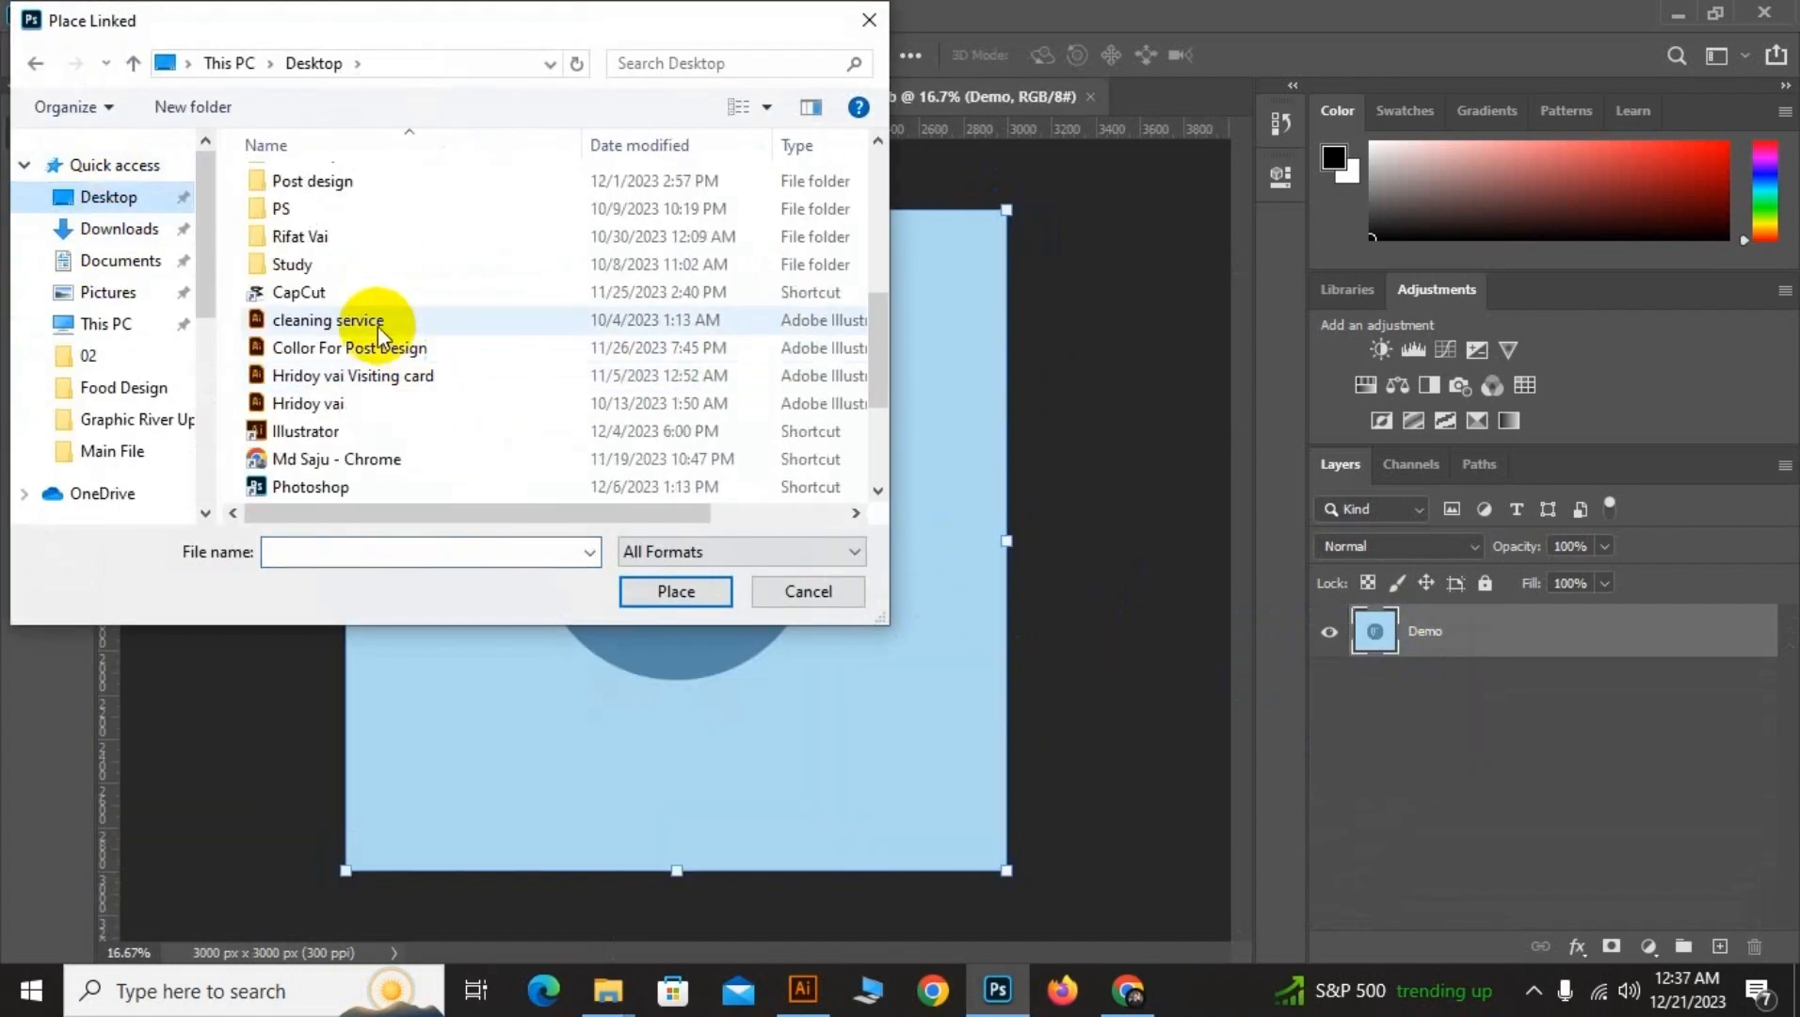
pyautogui.scroll(3, 376, 291)
pyautogui.doubleClick(381, 259)
pyautogui.doubleClick(480, 218)
pyautogui.click(630, 219)
pyautogui.click(675, 591)
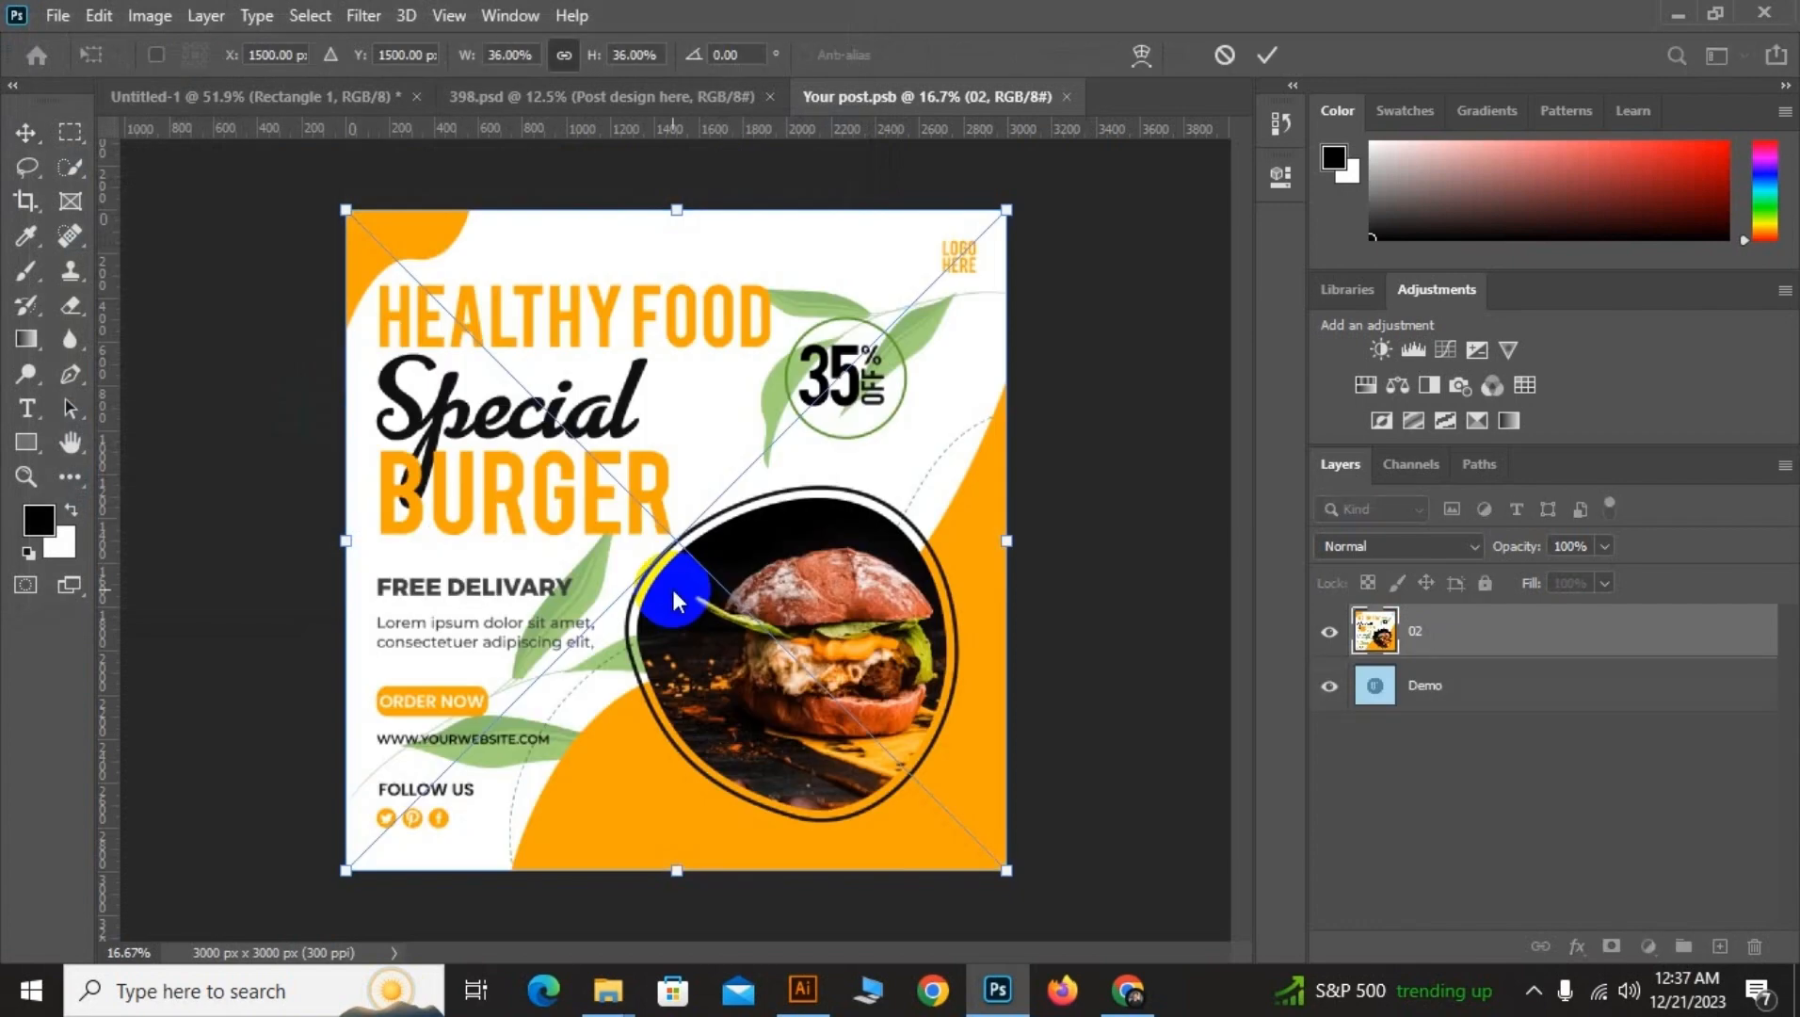
# Save the smart object's contents and return to the 398.psd mockup
pyautogui.hotkey('ctrl', 's')
pyautogui.click(555, 97)
pyautogui.click(237, 399)
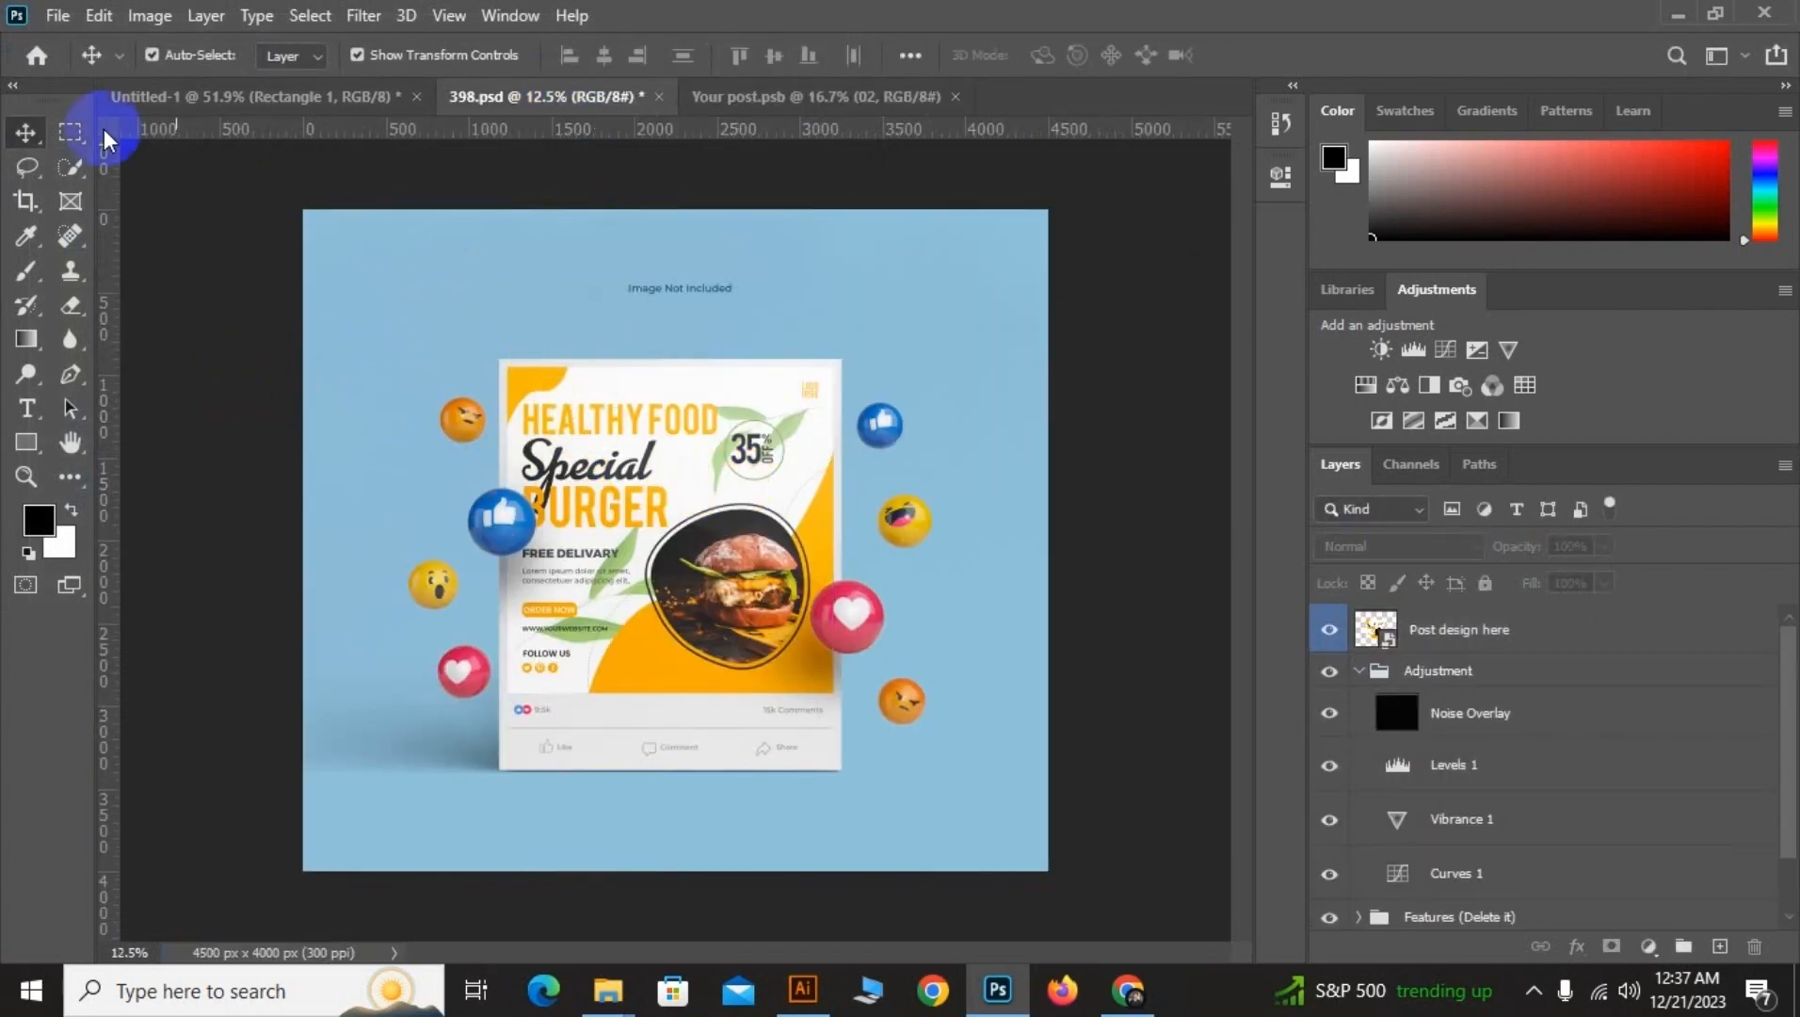
# Export the burger post mockup for the web as a JPEG with the JPEG High preset
pyautogui.hotkey('ctrl', 'alt', 'shift', 's')
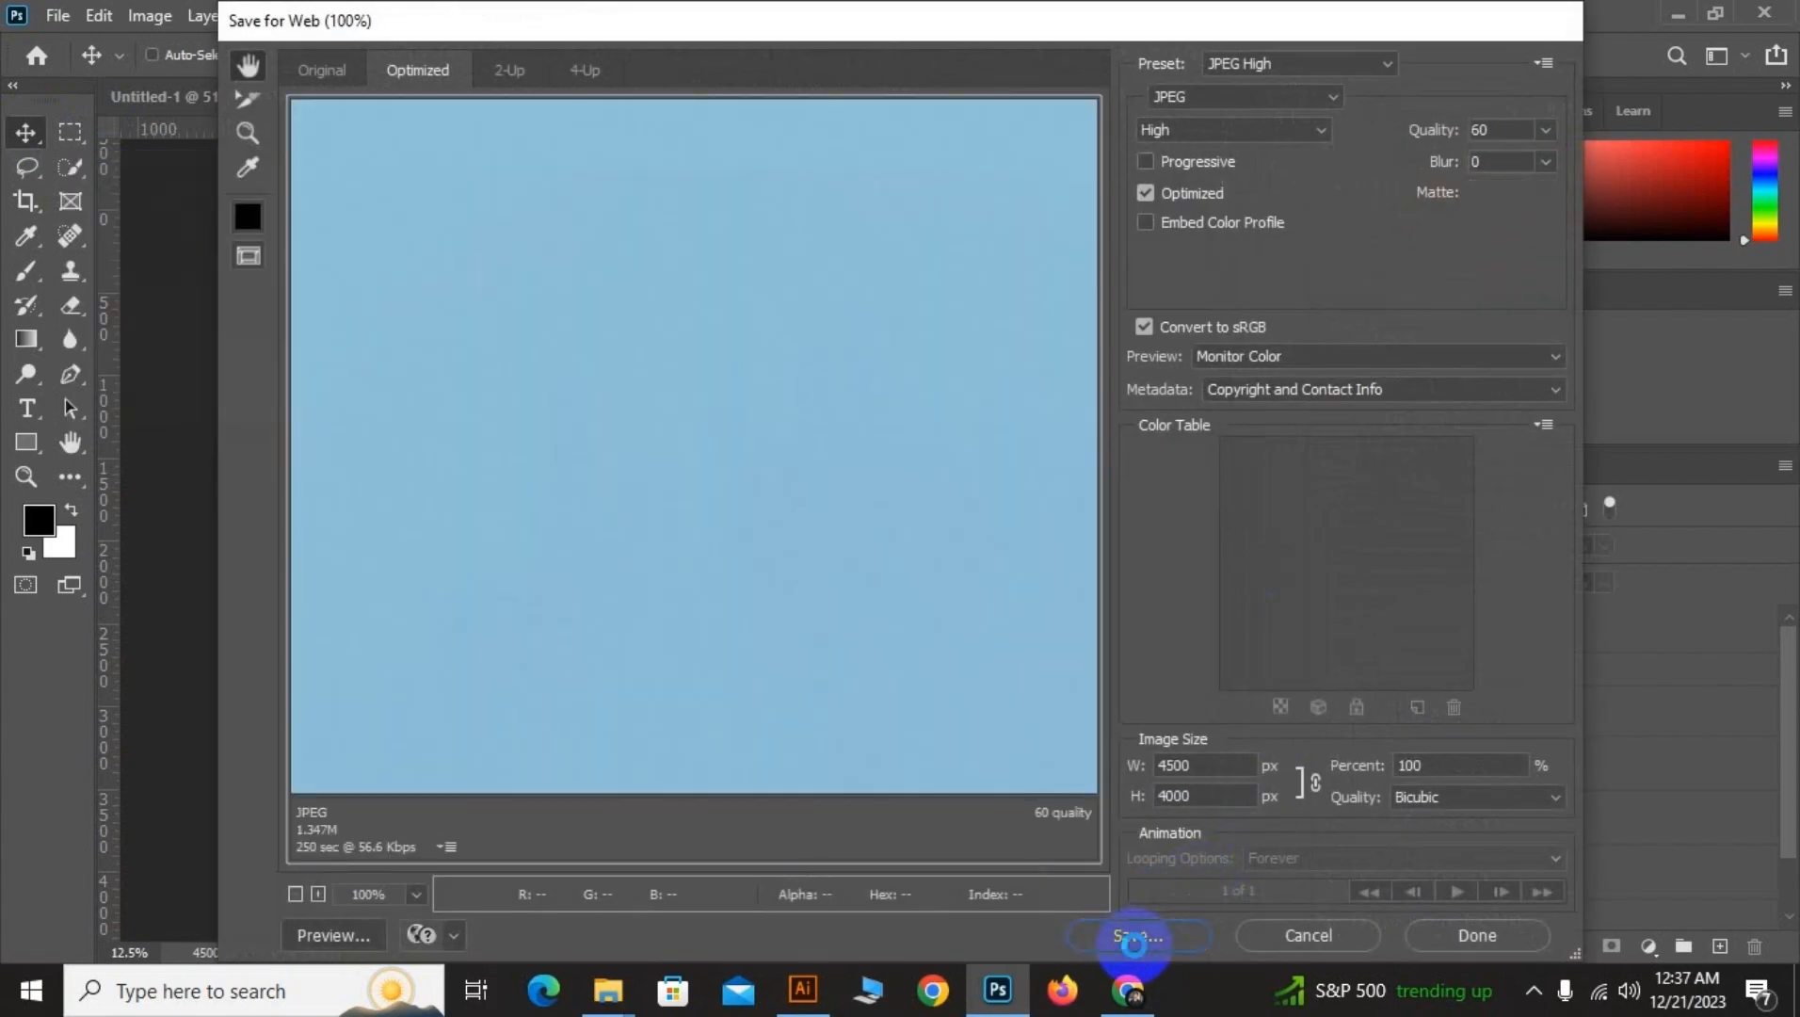
pyautogui.click(1133, 941)
pyautogui.click(311, 243)
pyautogui.scroll(-5, 486, 290)
pyautogui.doubleClick(508, 316)
pyautogui.doubleClick(615, 209)
pyautogui.click(885, 533)
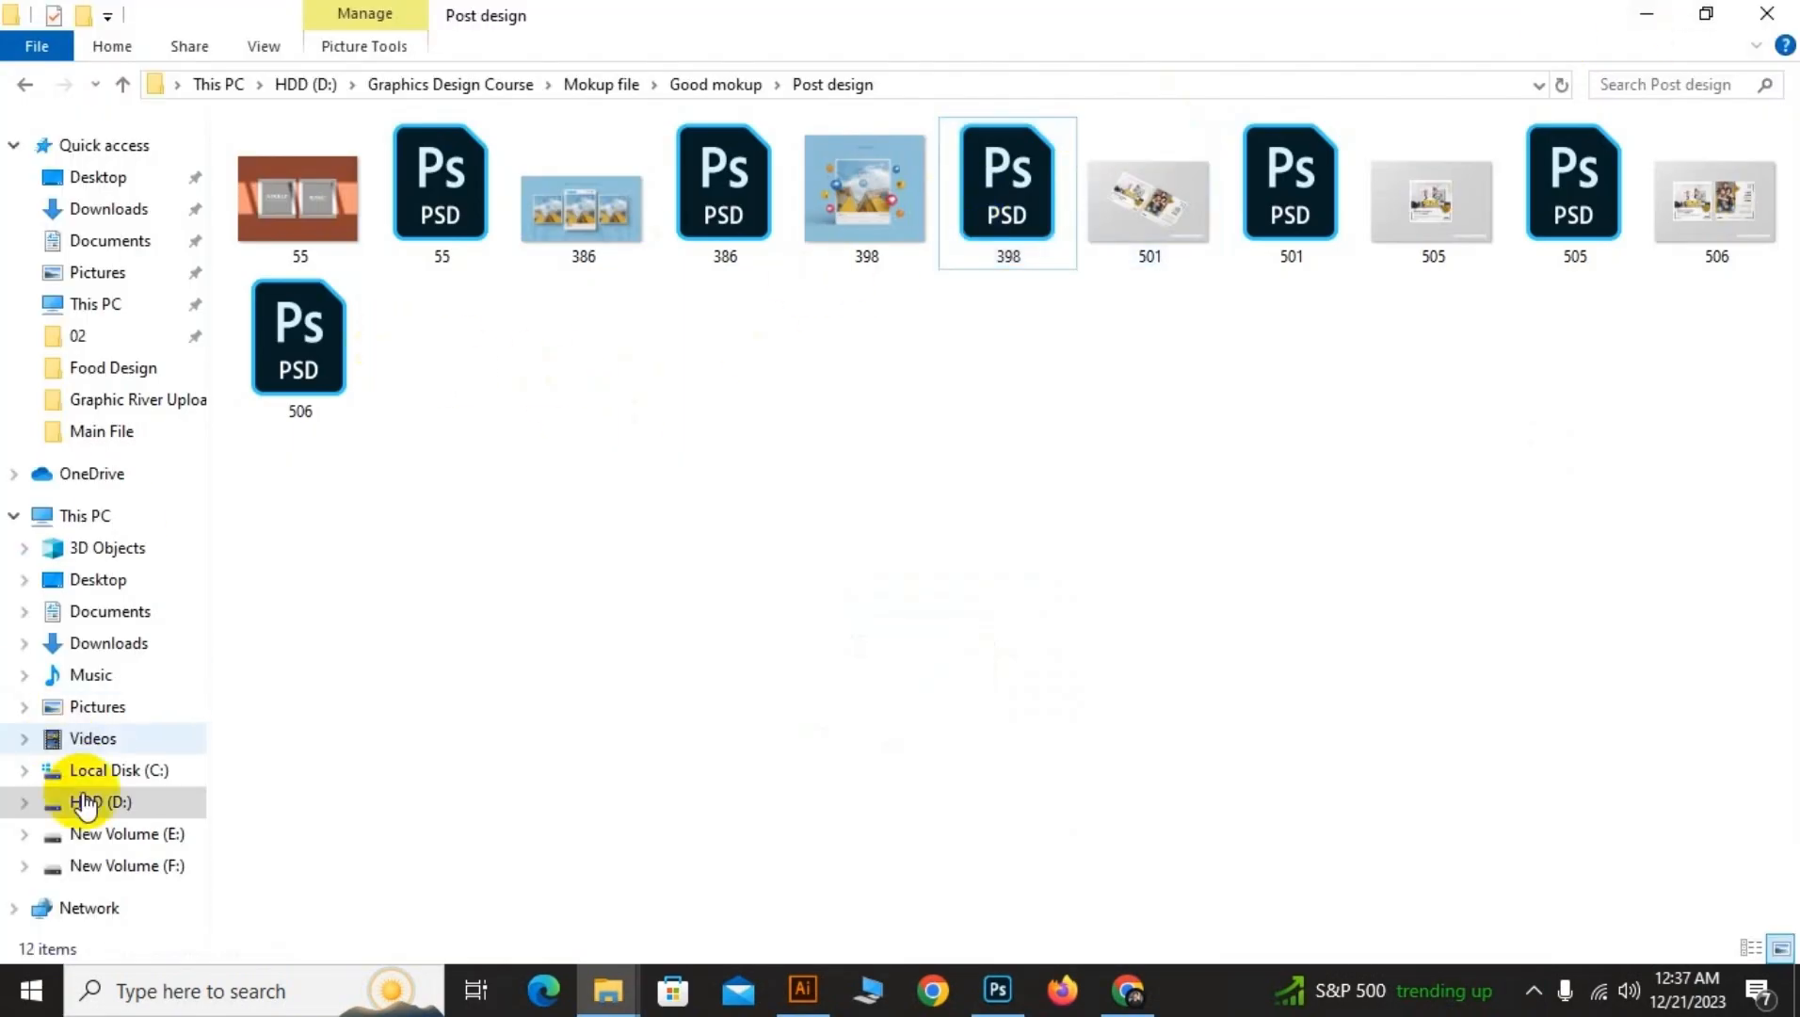
# Open the exported 398.jpg, unlock its background layer and copy the image into Untitled-1
pyautogui.click(1645, 15)
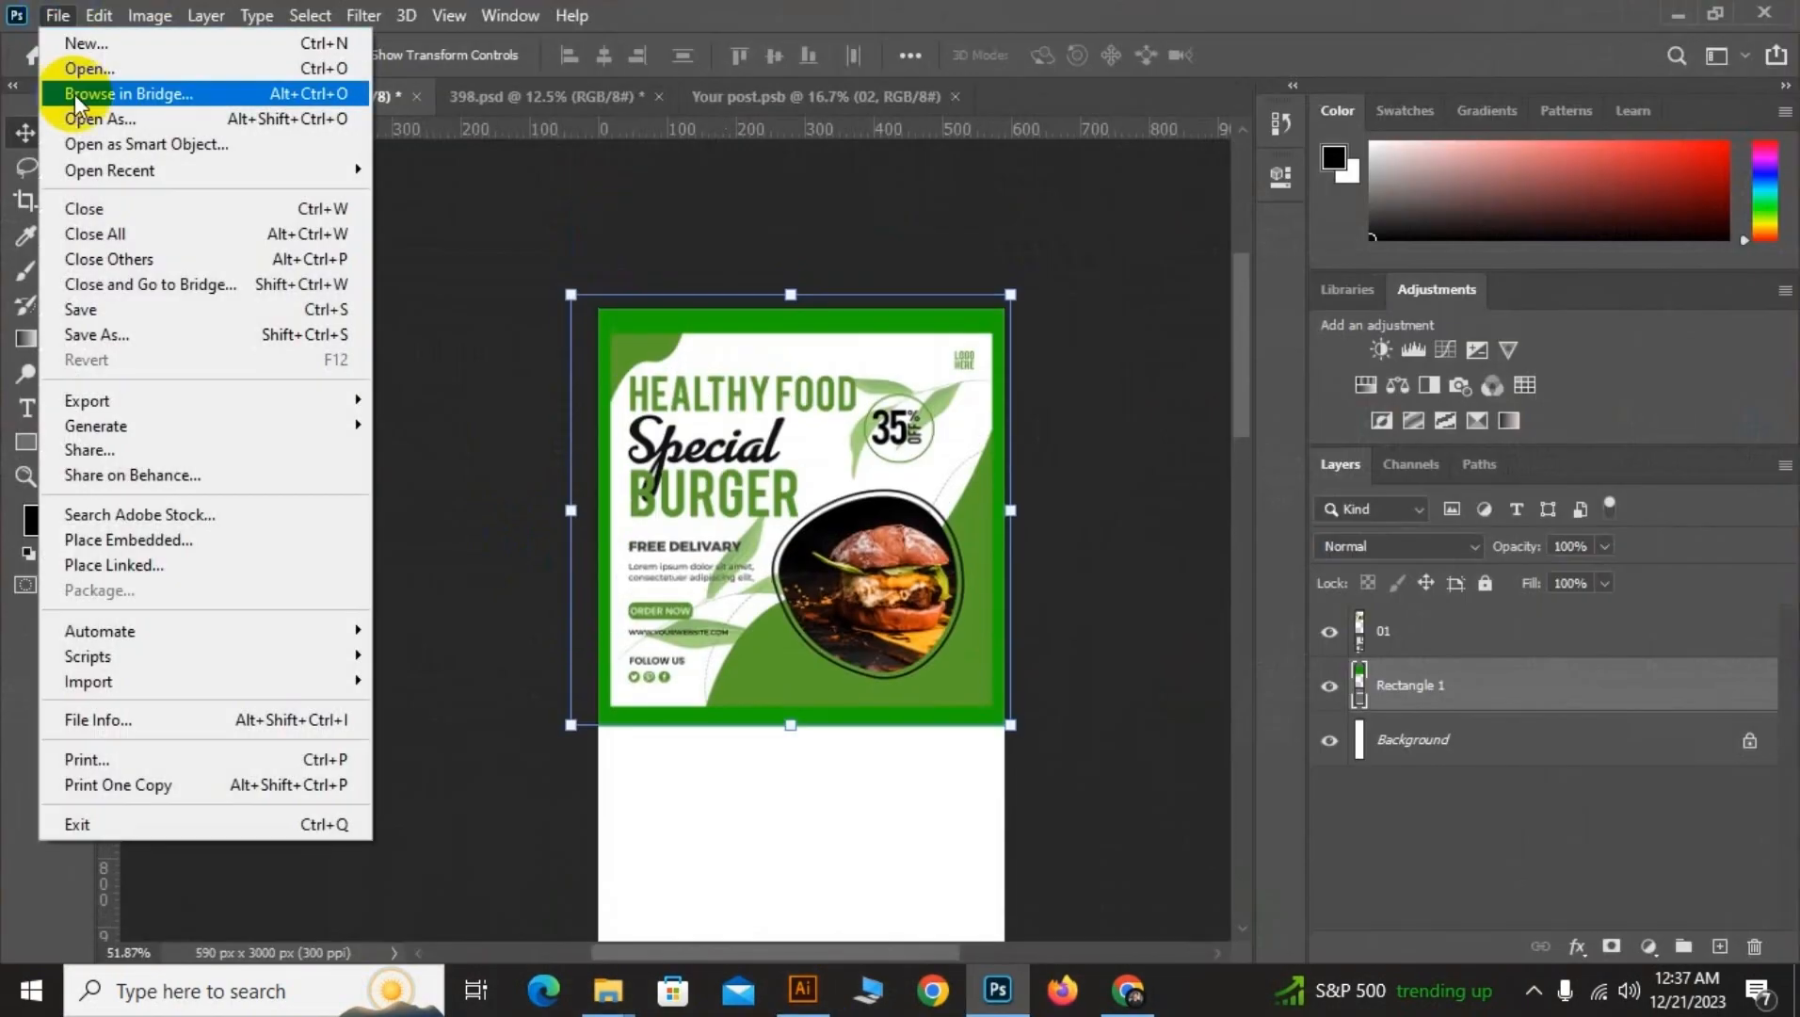
pyautogui.click(61, 64)
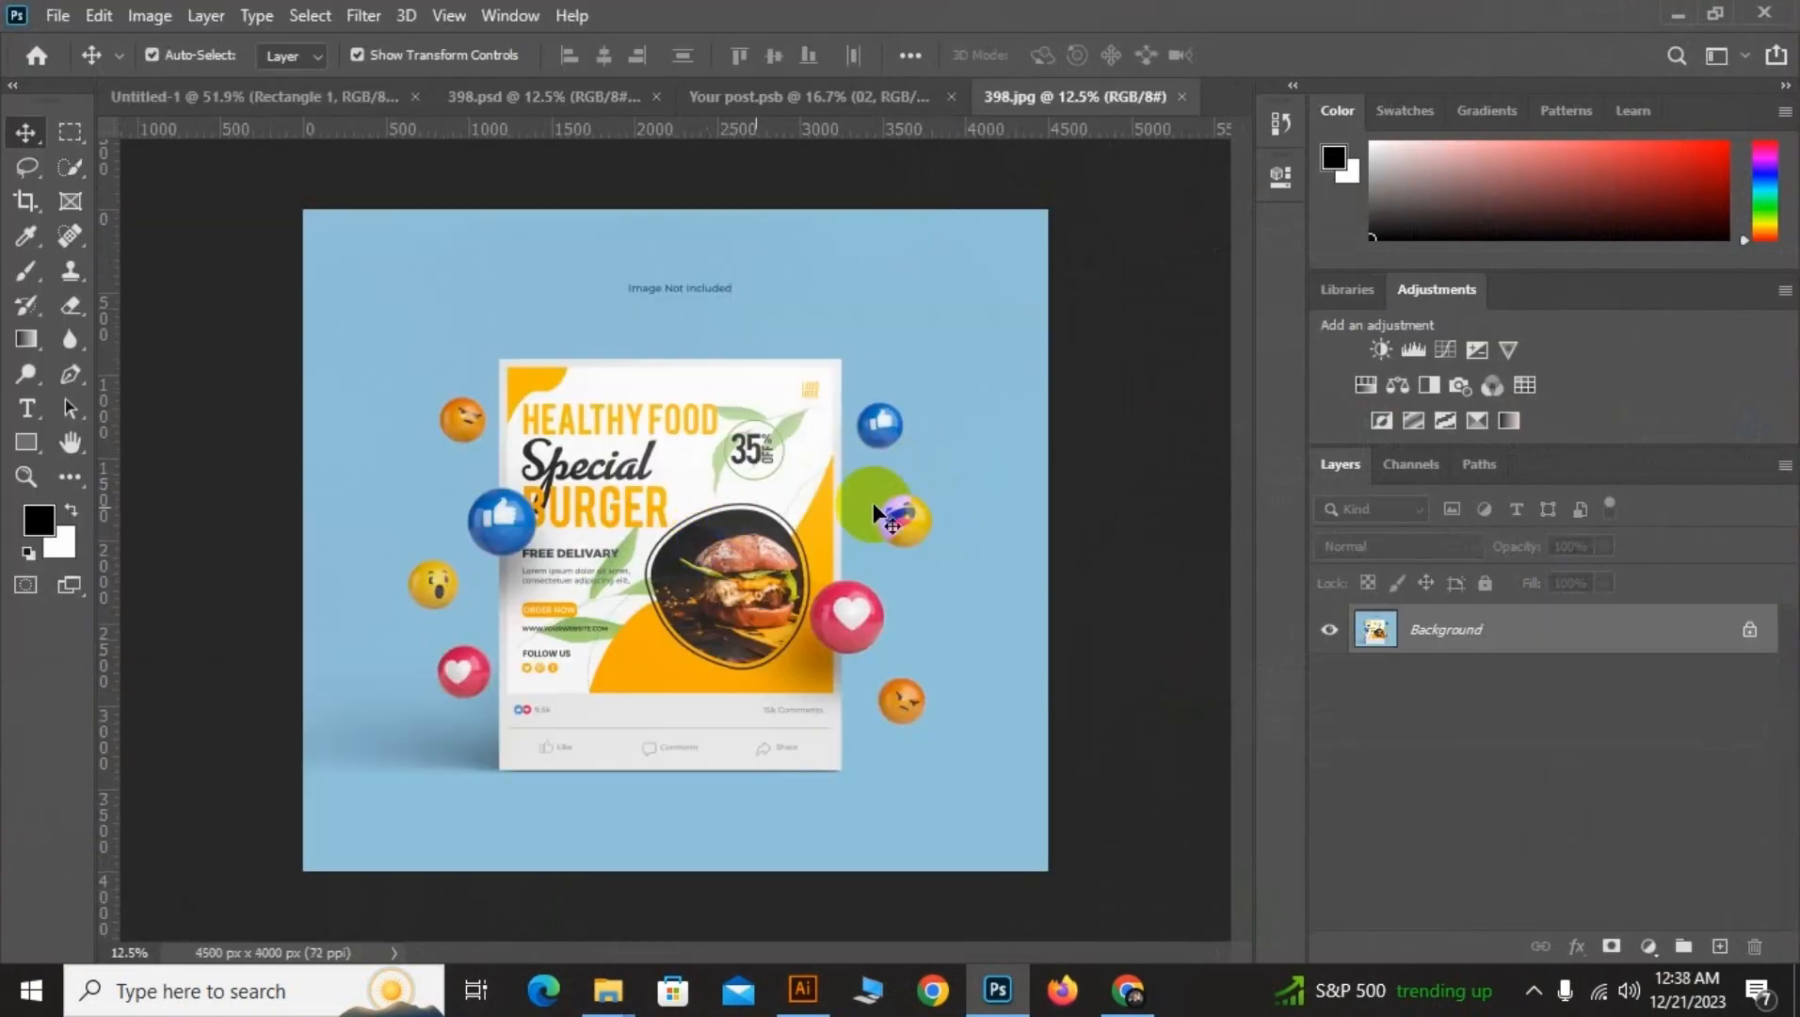
pyautogui.click(918, 450)
pyautogui.click(925, 444)
pyautogui.moveTo(804, 607); pyautogui.dragTo(808, 755)
pyautogui.scroll(-9, 808, 755)
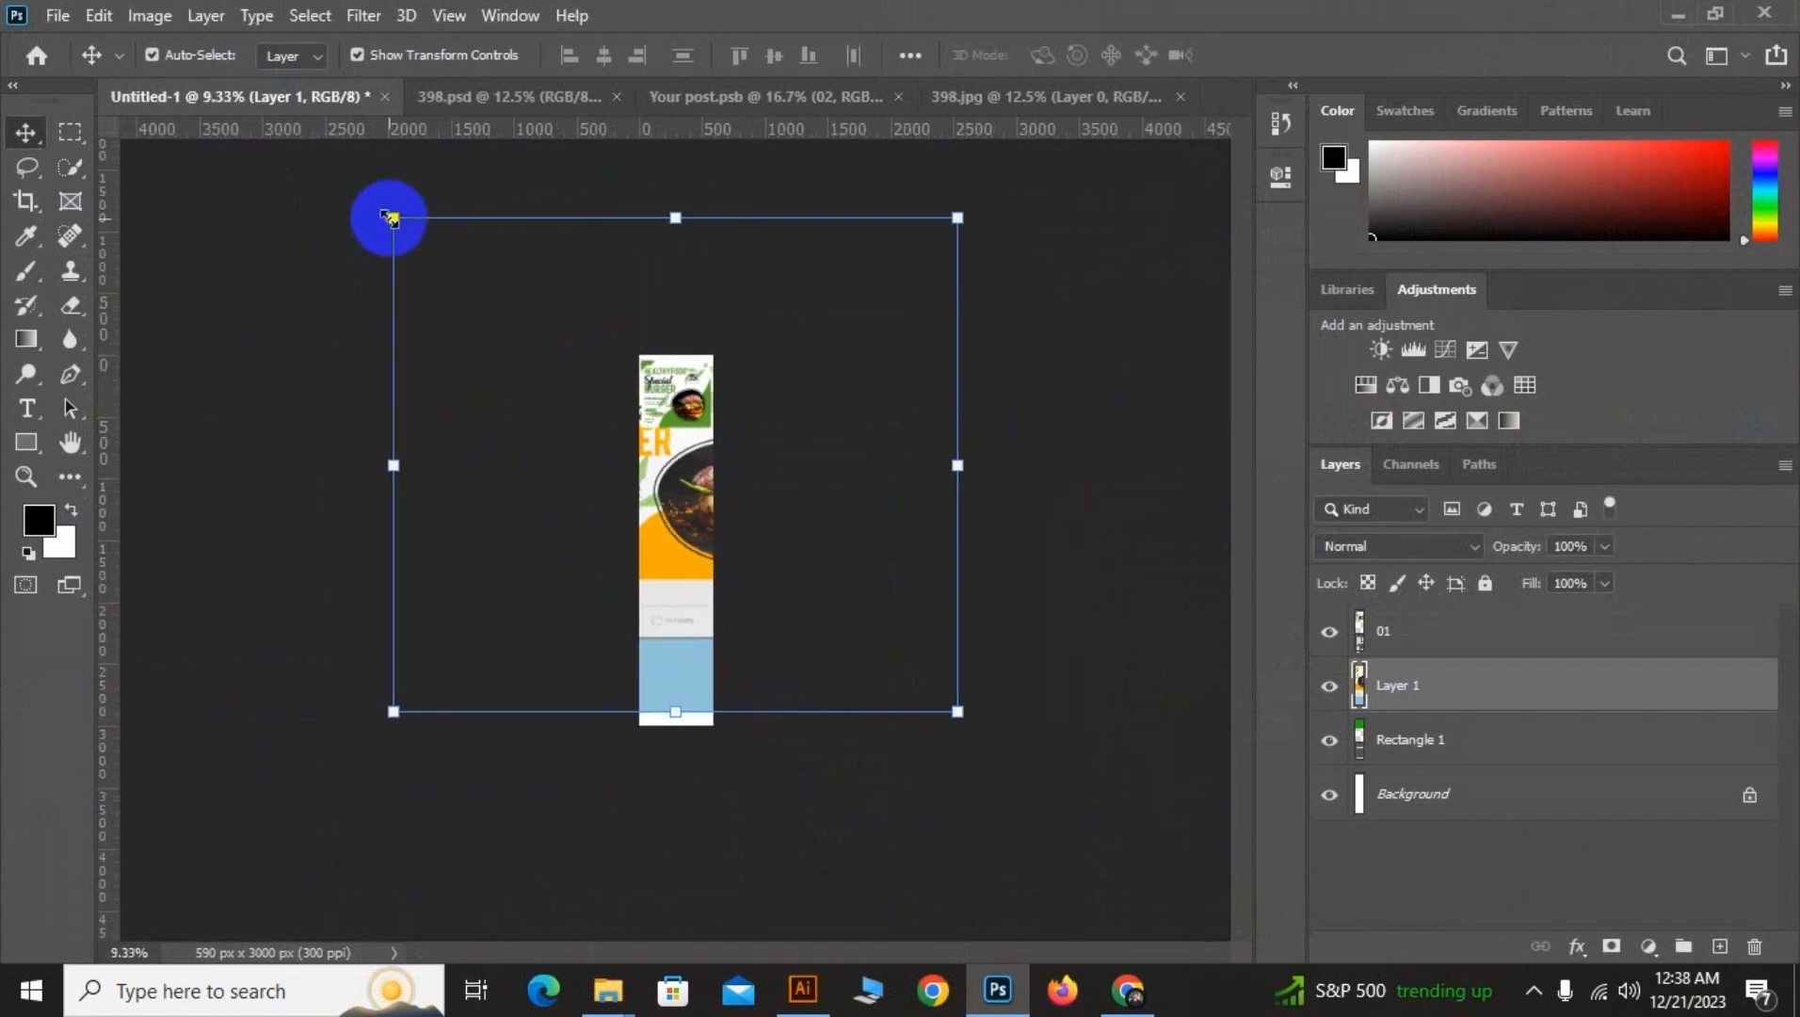
# Scale the mockup image to about 11.21% and position it in the white area below the green burger post
pyautogui.moveTo(393, 218); pyautogui.dragTo(813, 746)
pyautogui.moveTo(929, 685); pyautogui.dragTo(682, 482)
pyautogui.scroll(9, 677, 478)
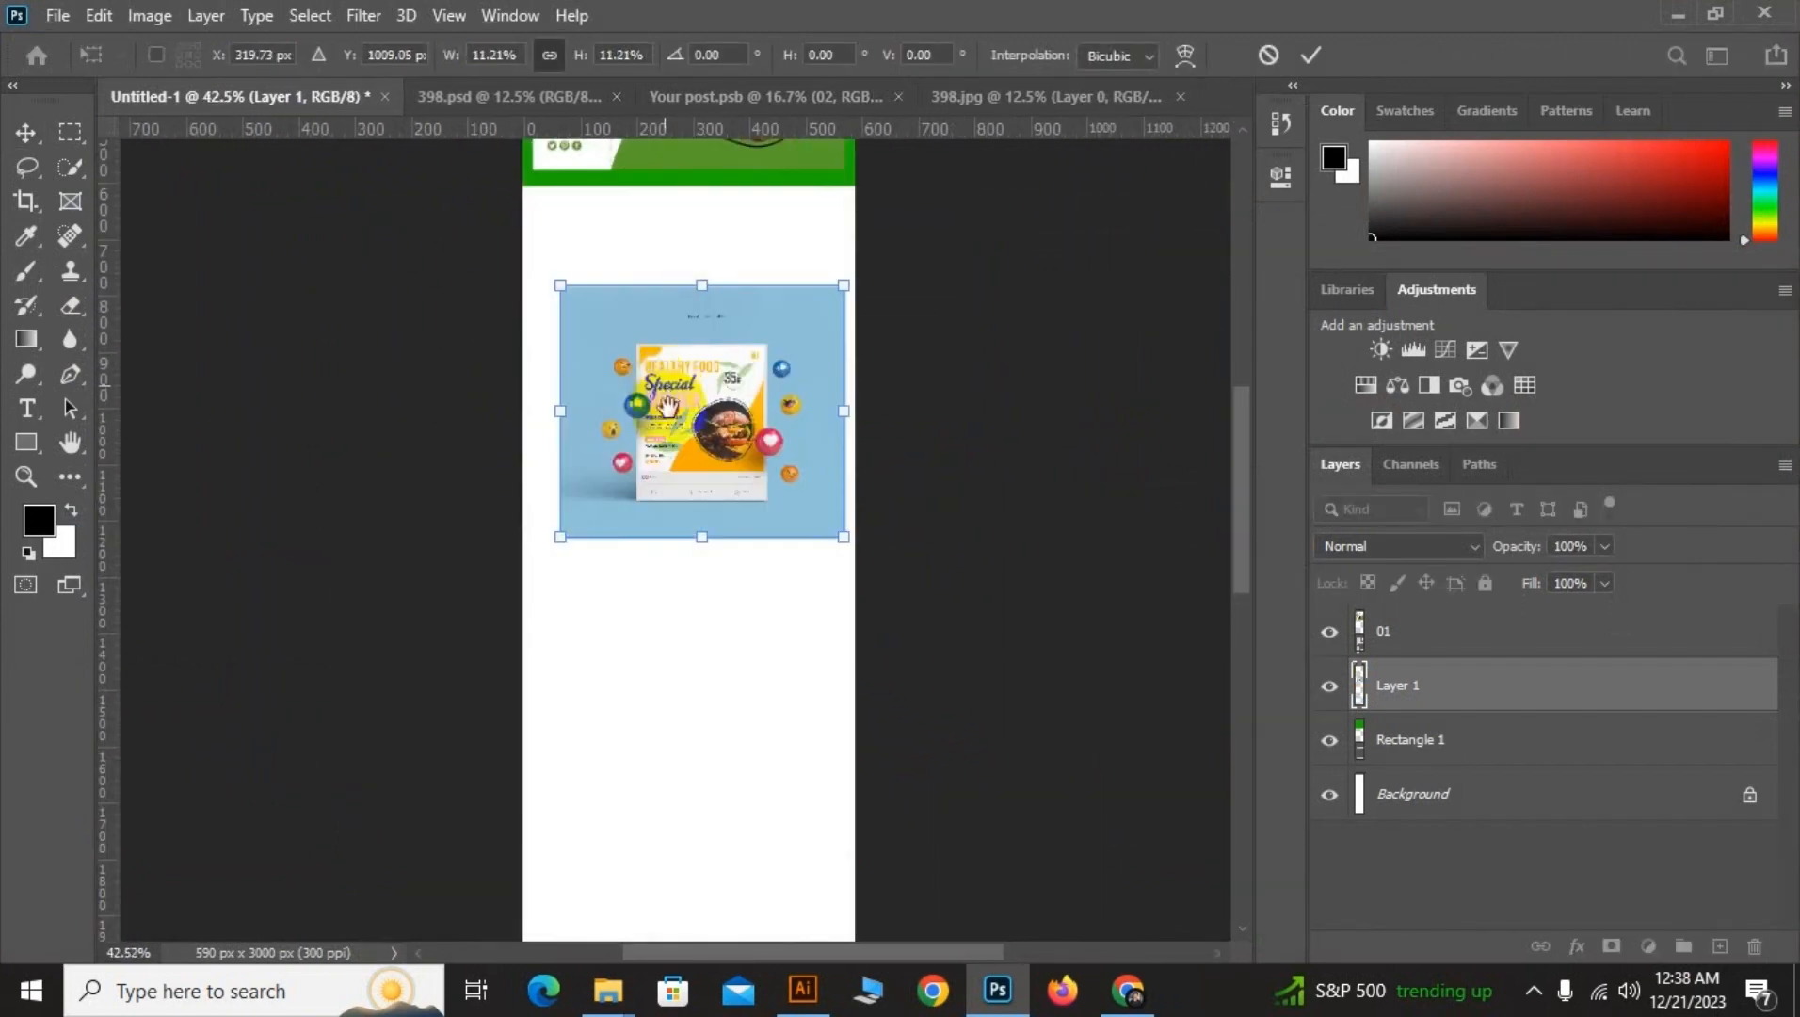
pyautogui.scroll(4, 632, 645)
pyautogui.moveTo(662, 406); pyautogui.dragTo(630, 470)
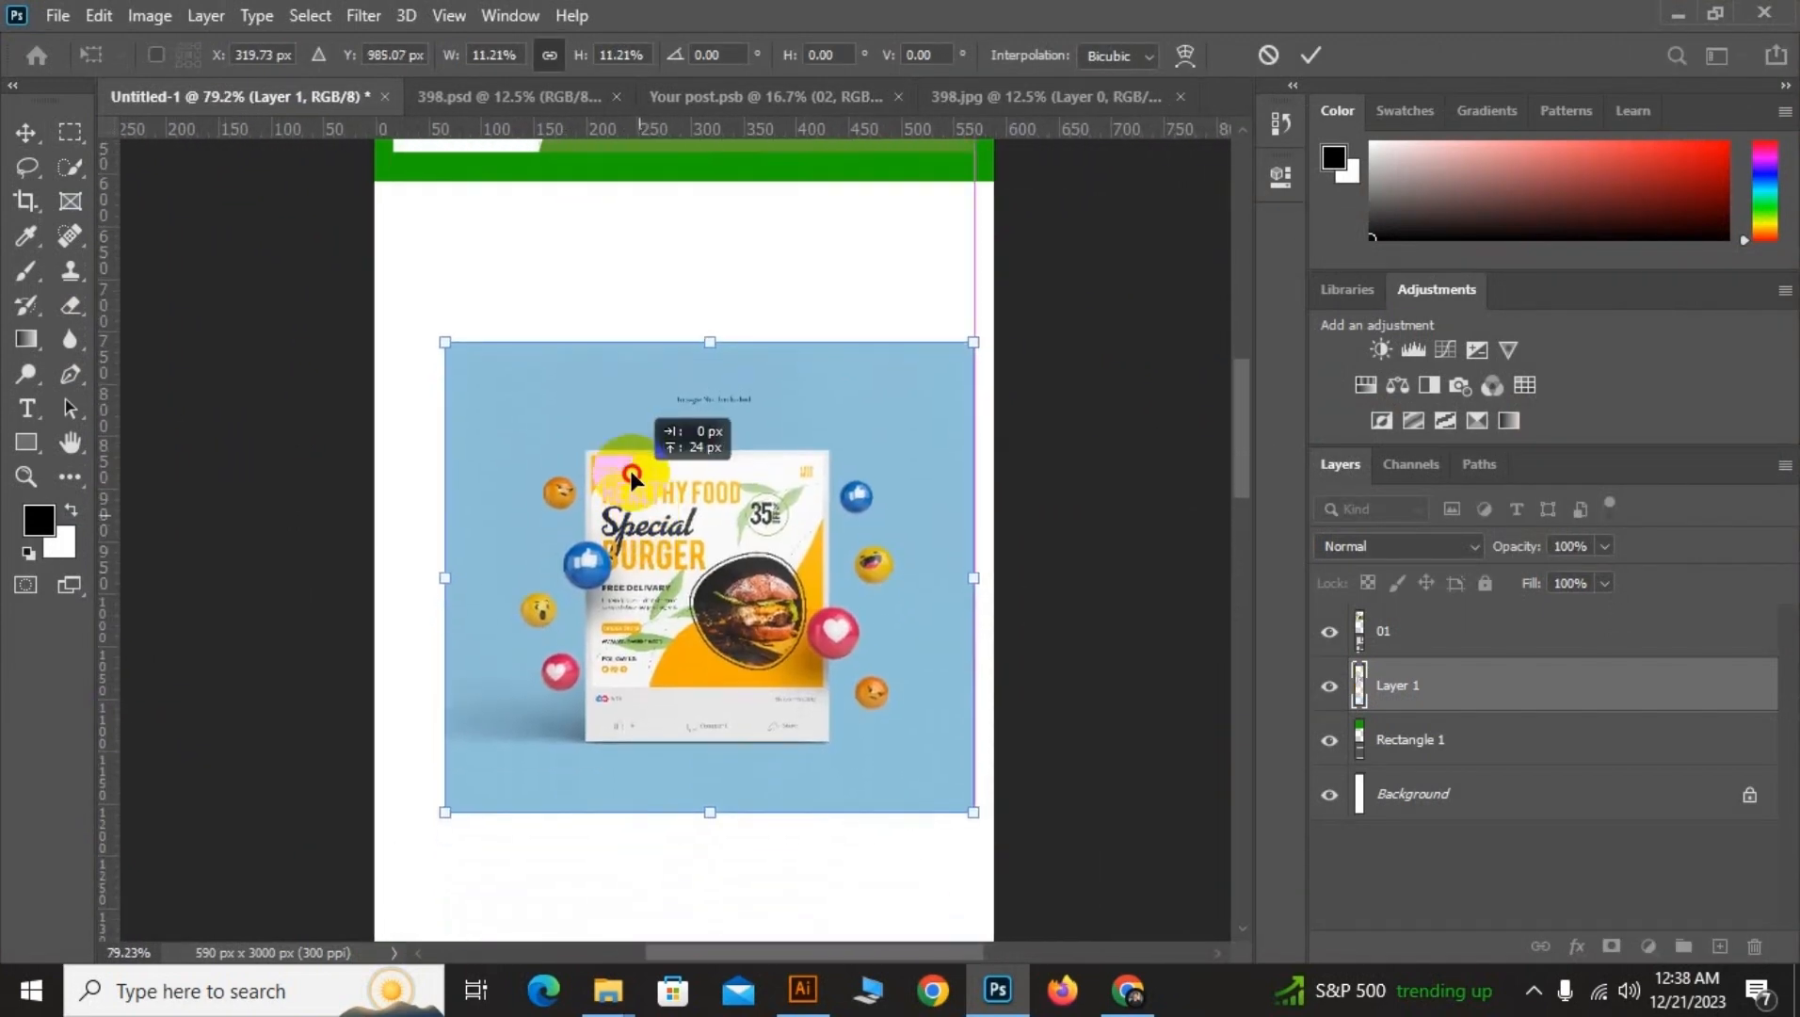
pyautogui.rightClick(707, 398)
pyautogui.click(333, 341)
# Try to crop the document tightly around the mockup image
pyautogui.click(30, 200)
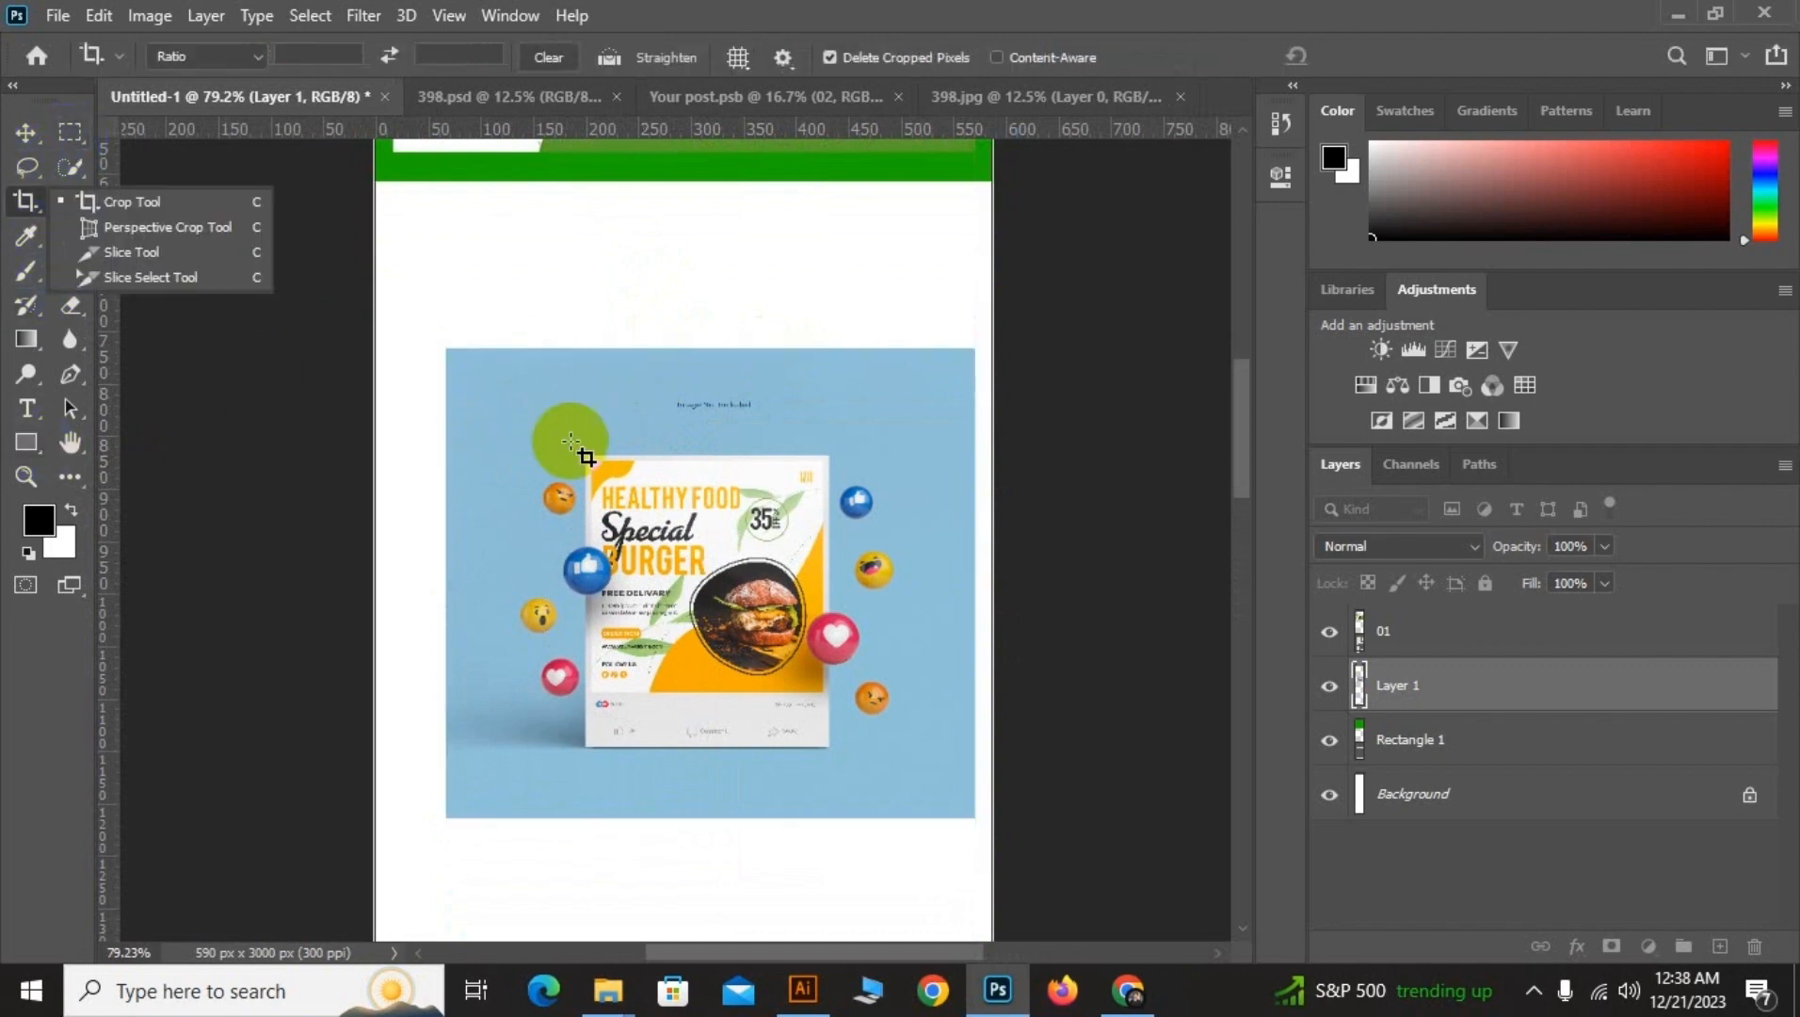
pyautogui.click(128, 199)
pyautogui.moveTo(509, 418); pyautogui.dragTo(960, 800)
pyautogui.press('Return')
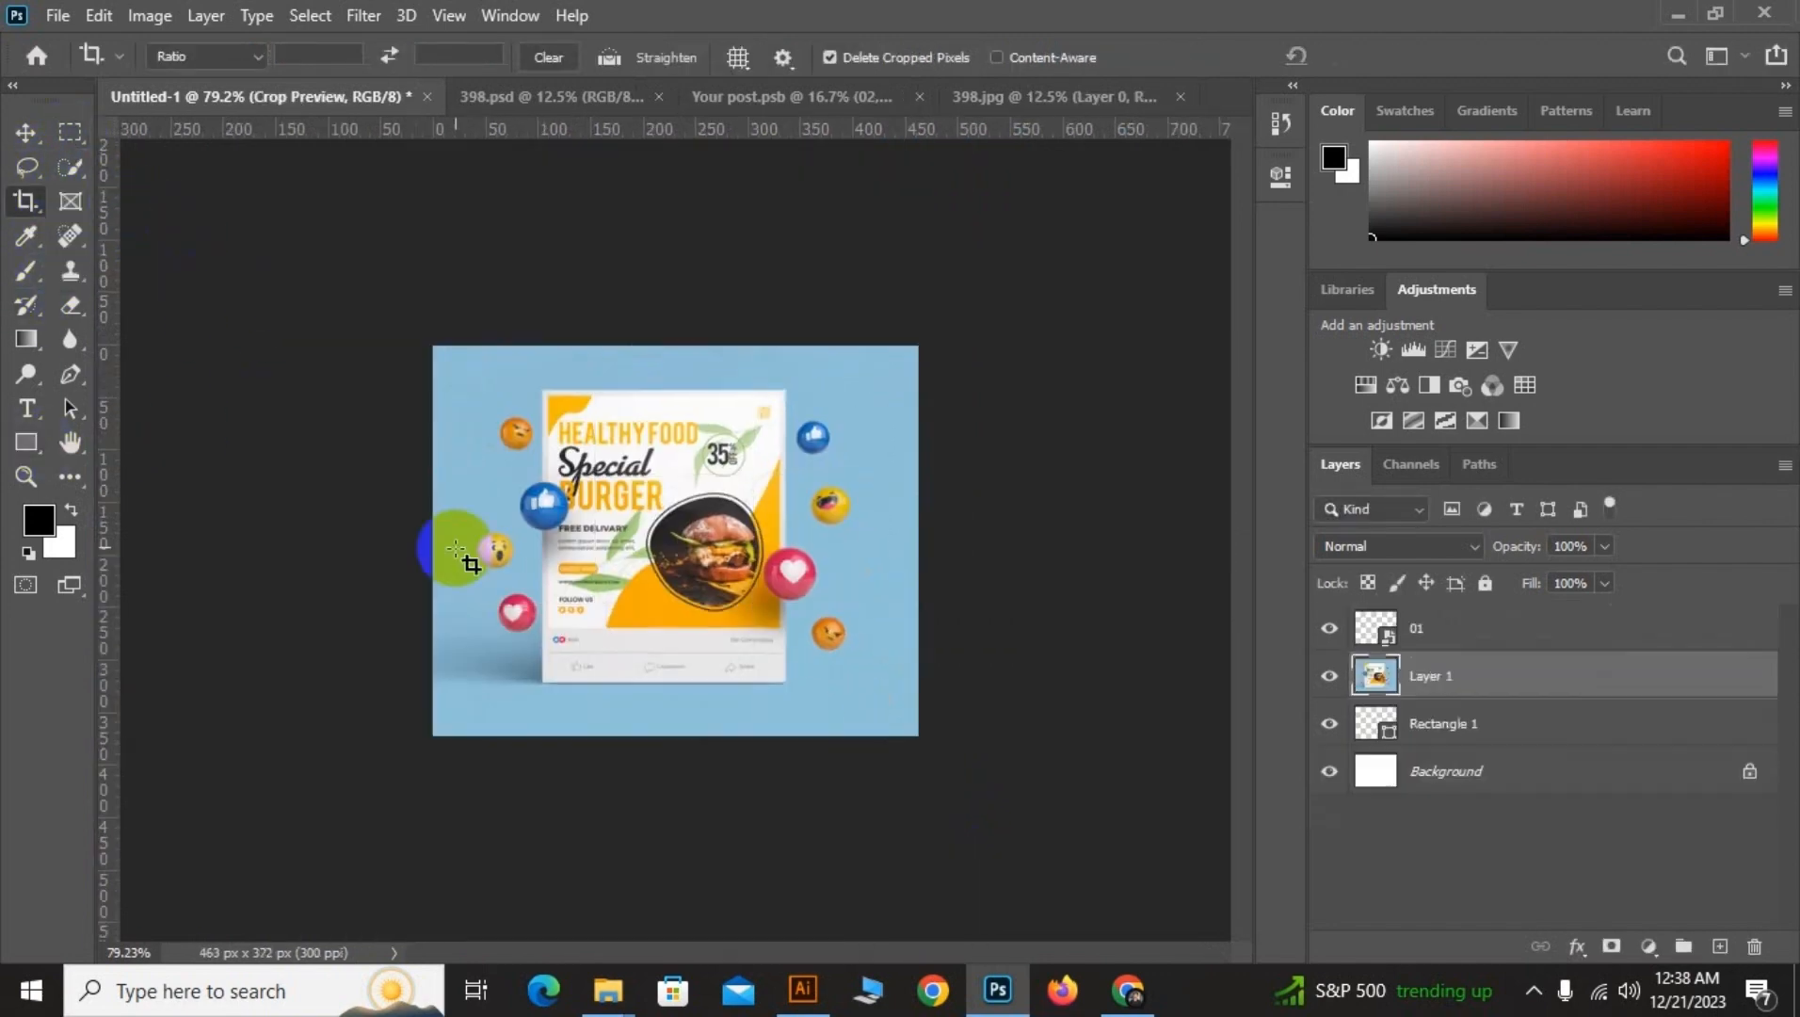
pyautogui.hotkey('ctrl', 'z')
pyautogui.scroll(-4, 567, 416)
pyautogui.scroll(5, 593, 471)
pyautogui.scroll(8, 596, 538)
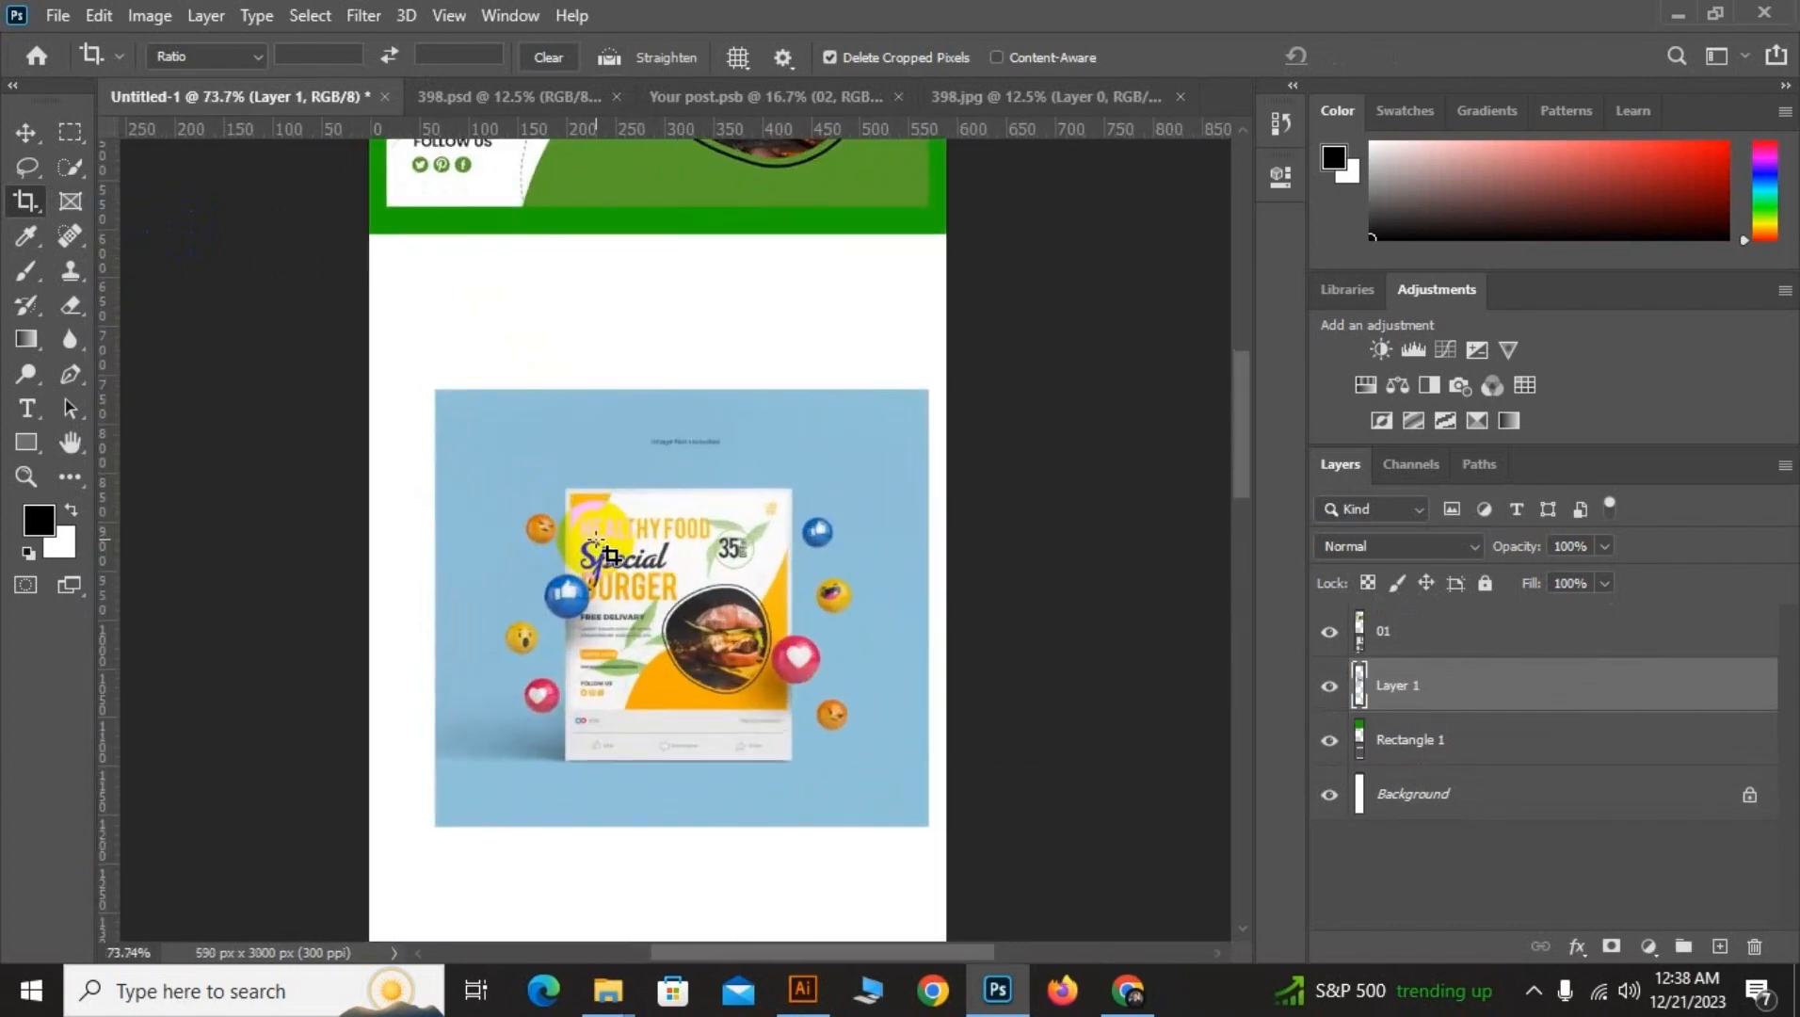
# Try to move the burger post and its green background rectangle together
pyautogui.press('v')
pyautogui.scroll(-4, 567, 449)
pyautogui.scroll(1, 680, 631)
pyautogui.scroll(-2, 671, 574)
pyautogui.scroll(3, 671, 567)
pyautogui.moveTo(838, 729); pyautogui.dragTo(655, 529)
pyautogui.moveTo(654, 529); pyautogui.dragTo(647, 442)
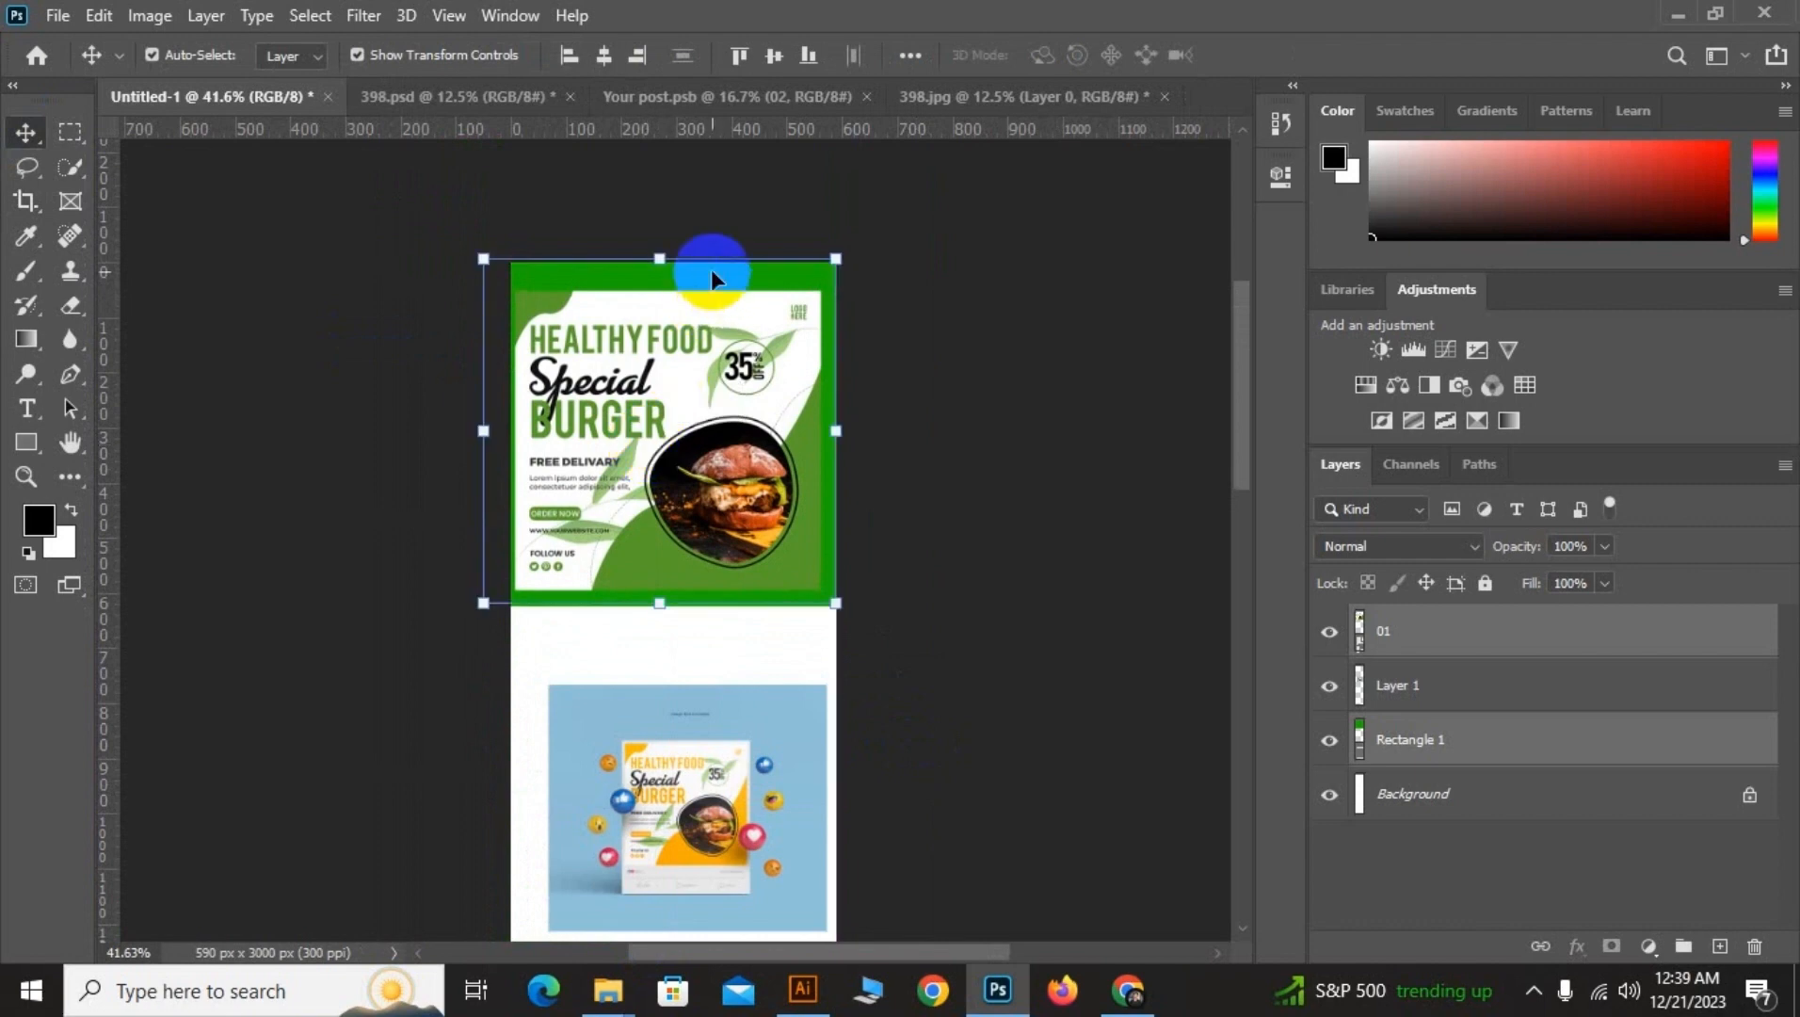
pyautogui.hotkey('ctrl', 'z')
# Lock the 01 layer and sample the mockup's light blue background as the foreground colour
pyautogui.click(641, 429)
pyautogui.click(1481, 583)
pyautogui.click(761, 266)
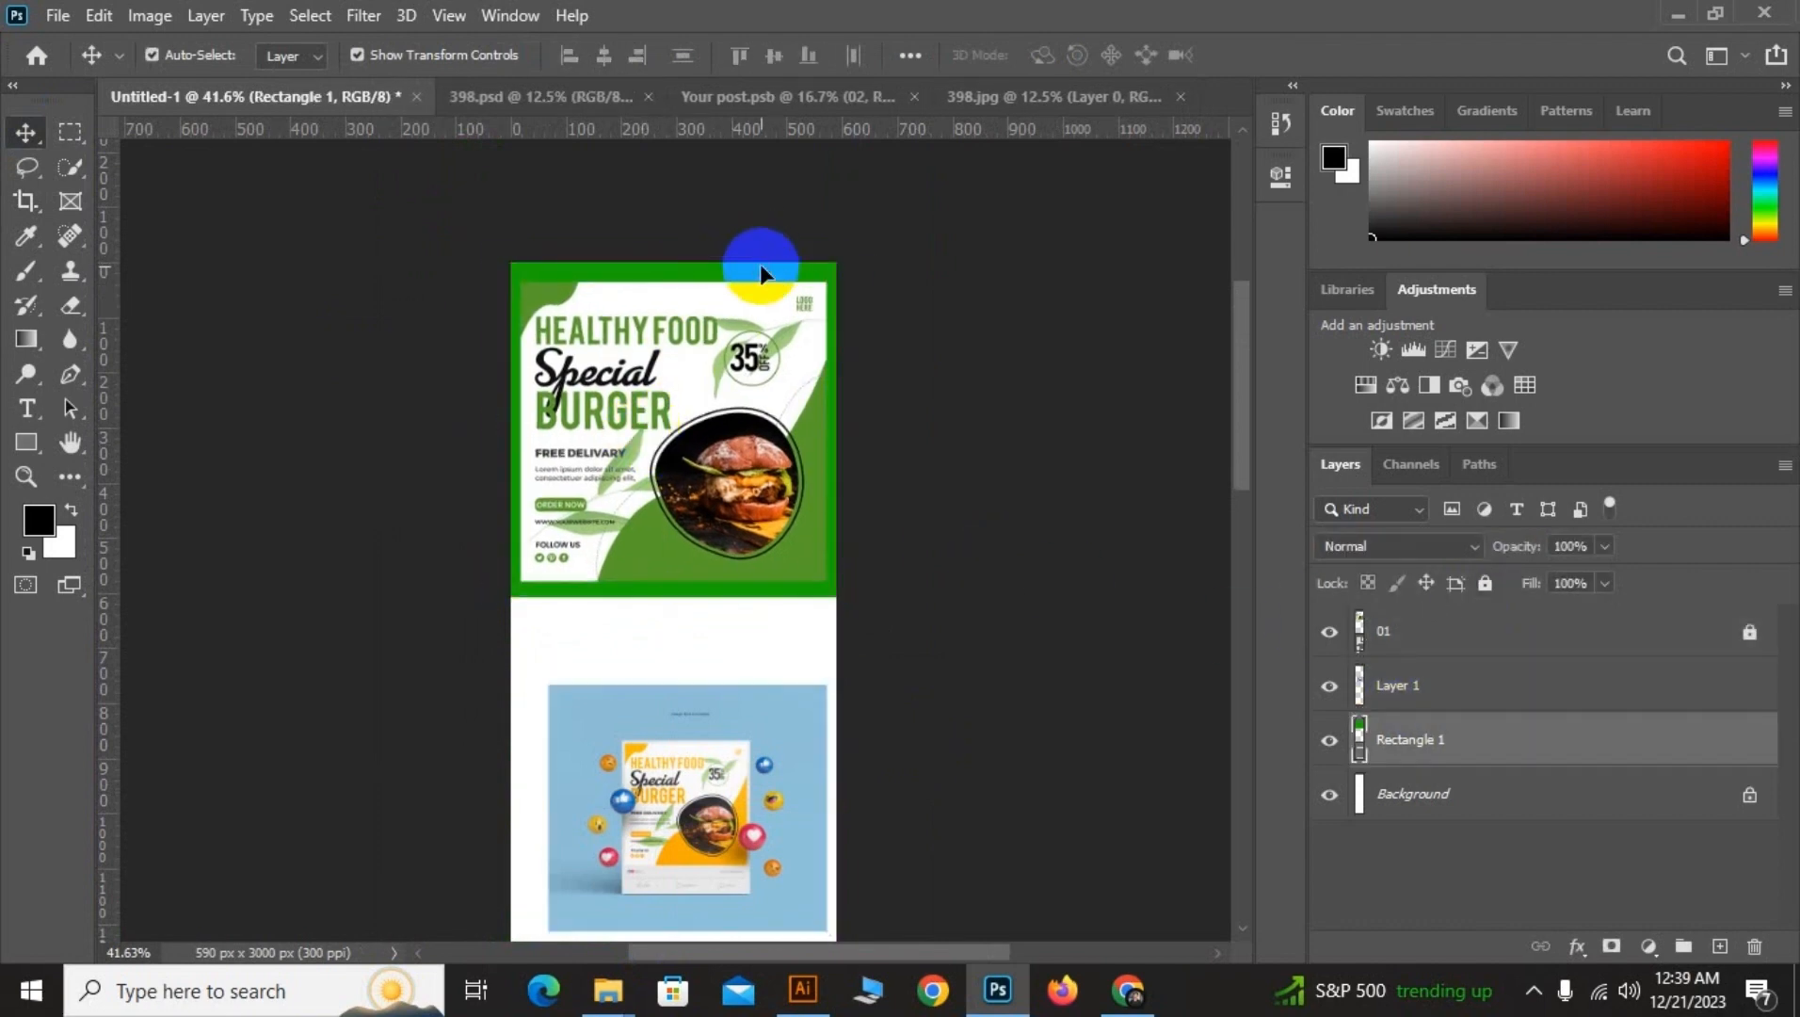
pyautogui.press('i')
pyautogui.click(750, 696)
pyautogui.press('v')
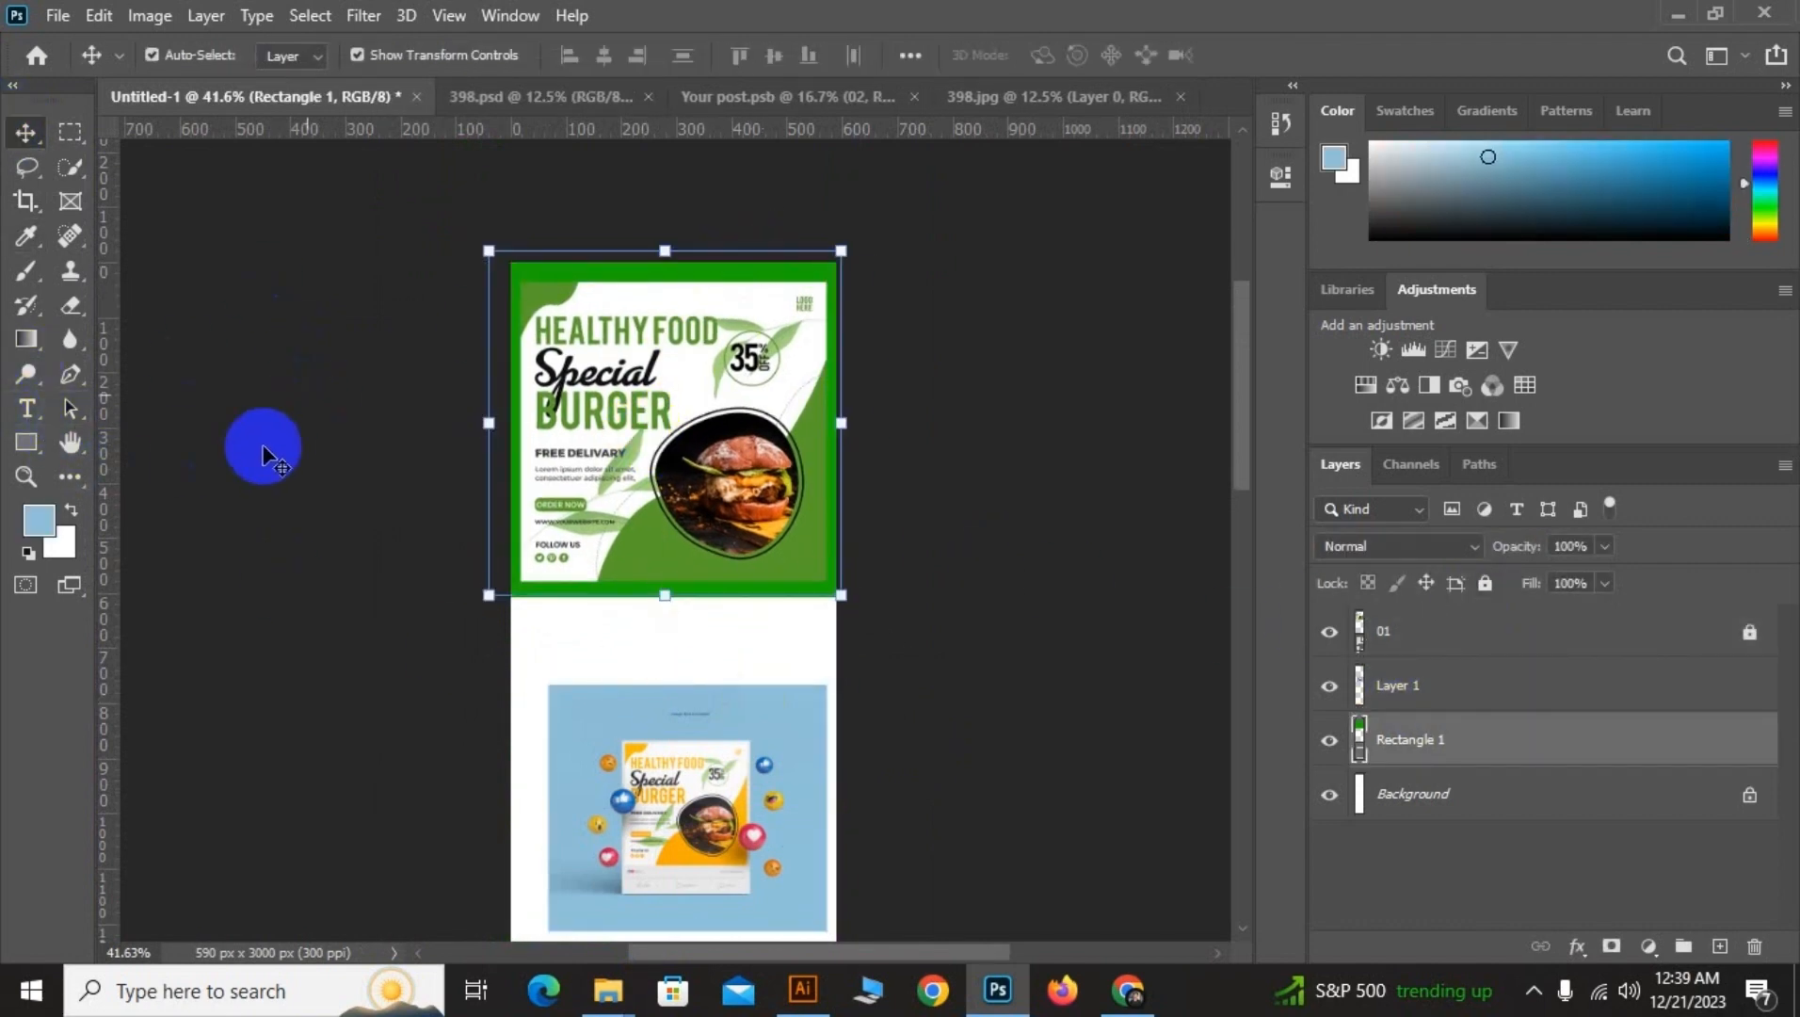
# Delete the green rectangle and draw a new one about 727 × 700 px behind the burger post
pyautogui.moveTo(588, 282); pyautogui.dragTo(869, 305)
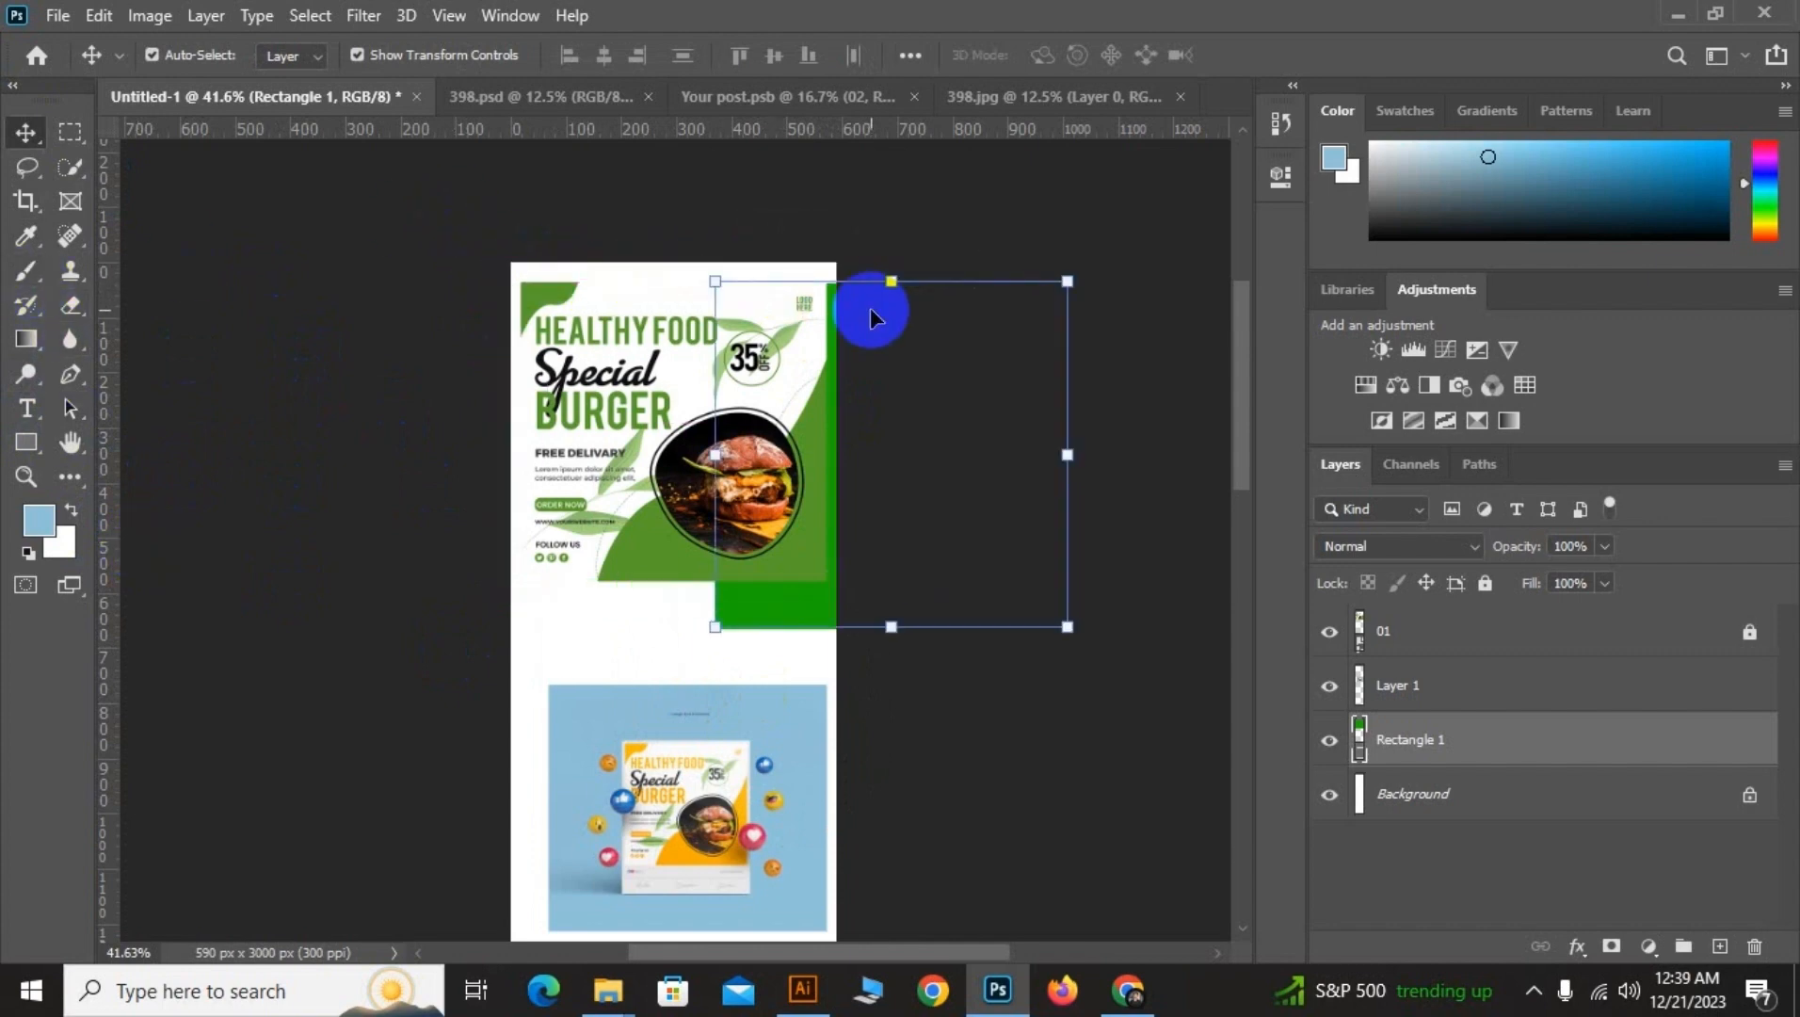
pyautogui.press('Delete')
pyautogui.press('u')
pyautogui.moveTo(853, 601); pyautogui.dragTo(862, 608)
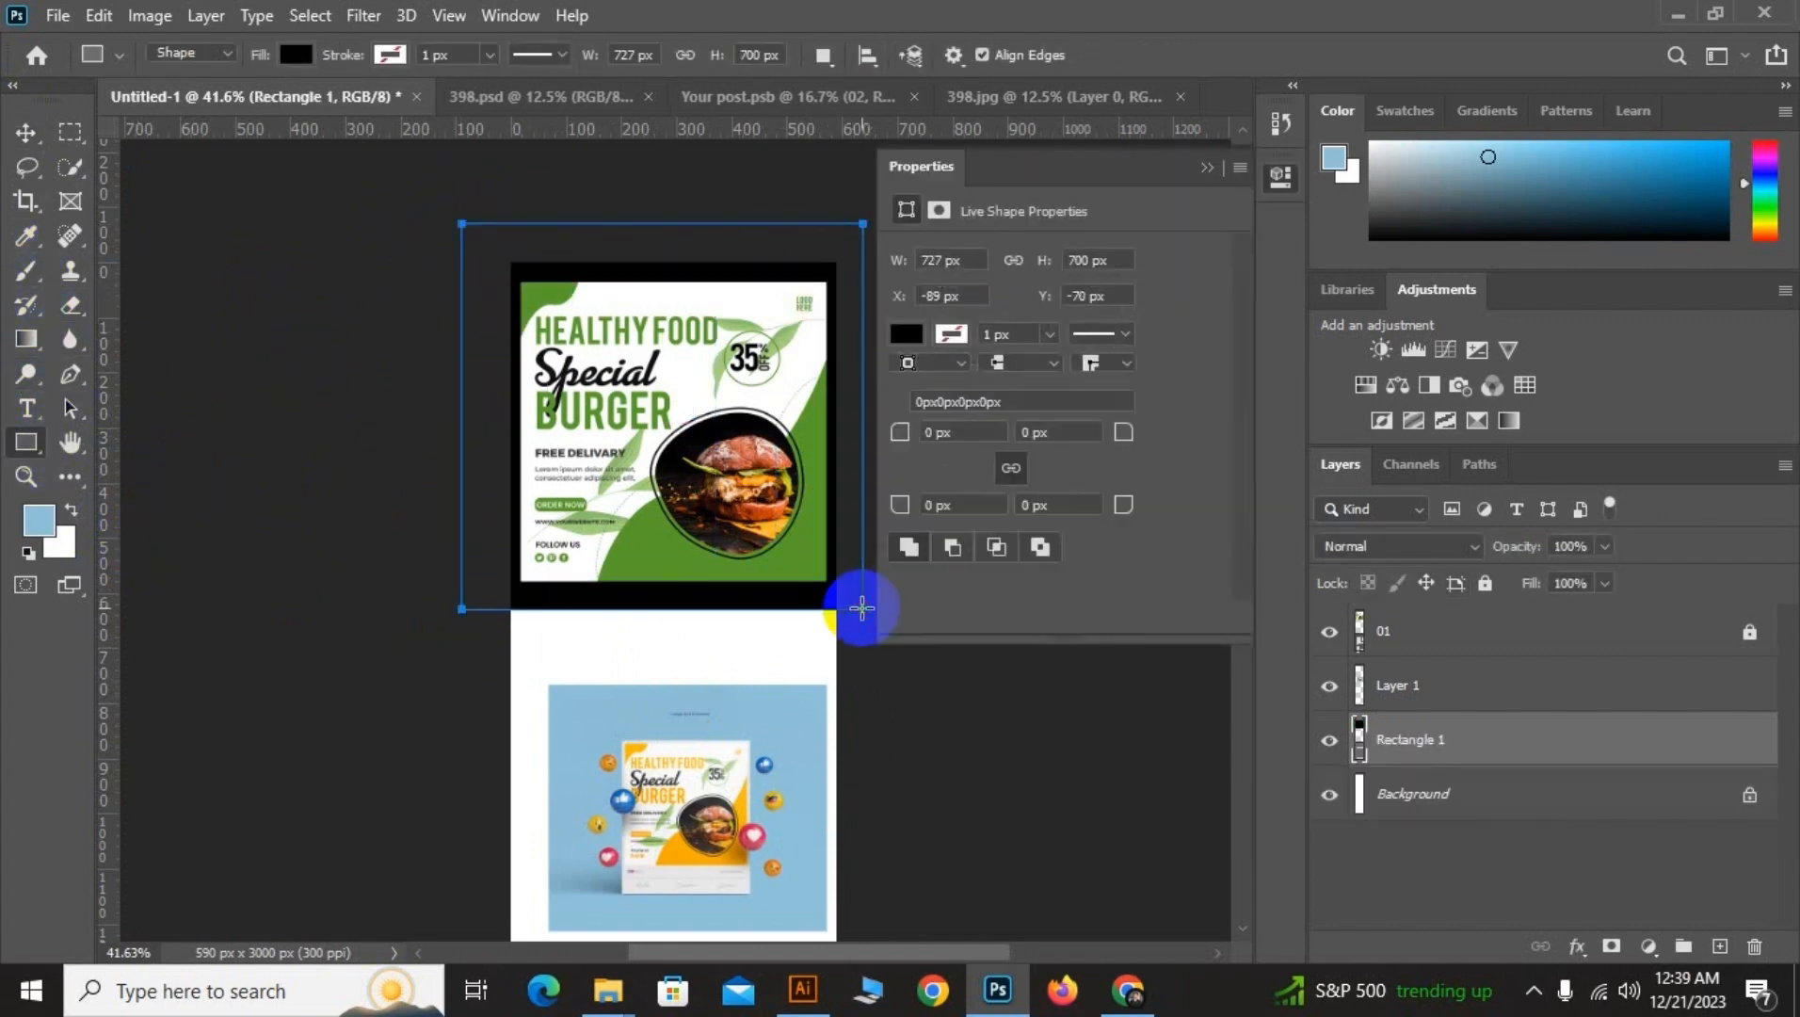
pyautogui.click(1208, 166)
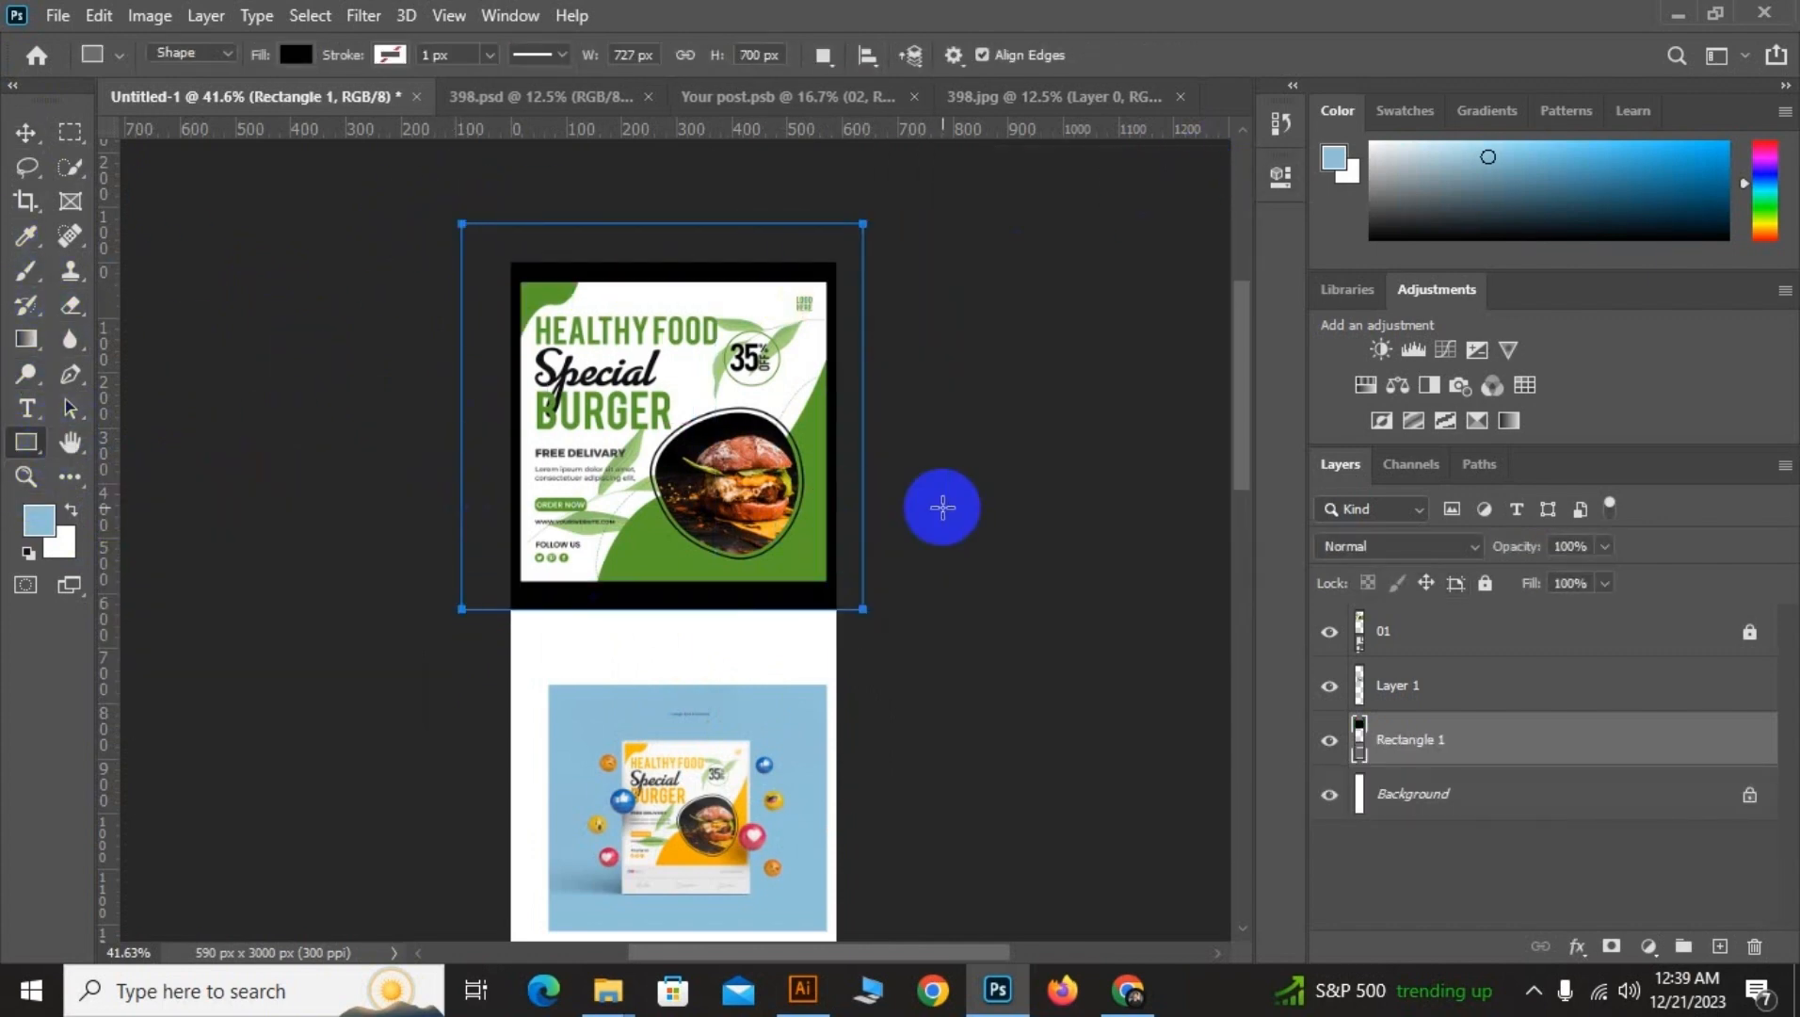
# Fill the new rectangle with the sampled light blue
pyautogui.hotkey('ctrl', 'BackSpace')
pyautogui.click(71, 510)
pyautogui.hotkey('ctrl', 'BackSpace')
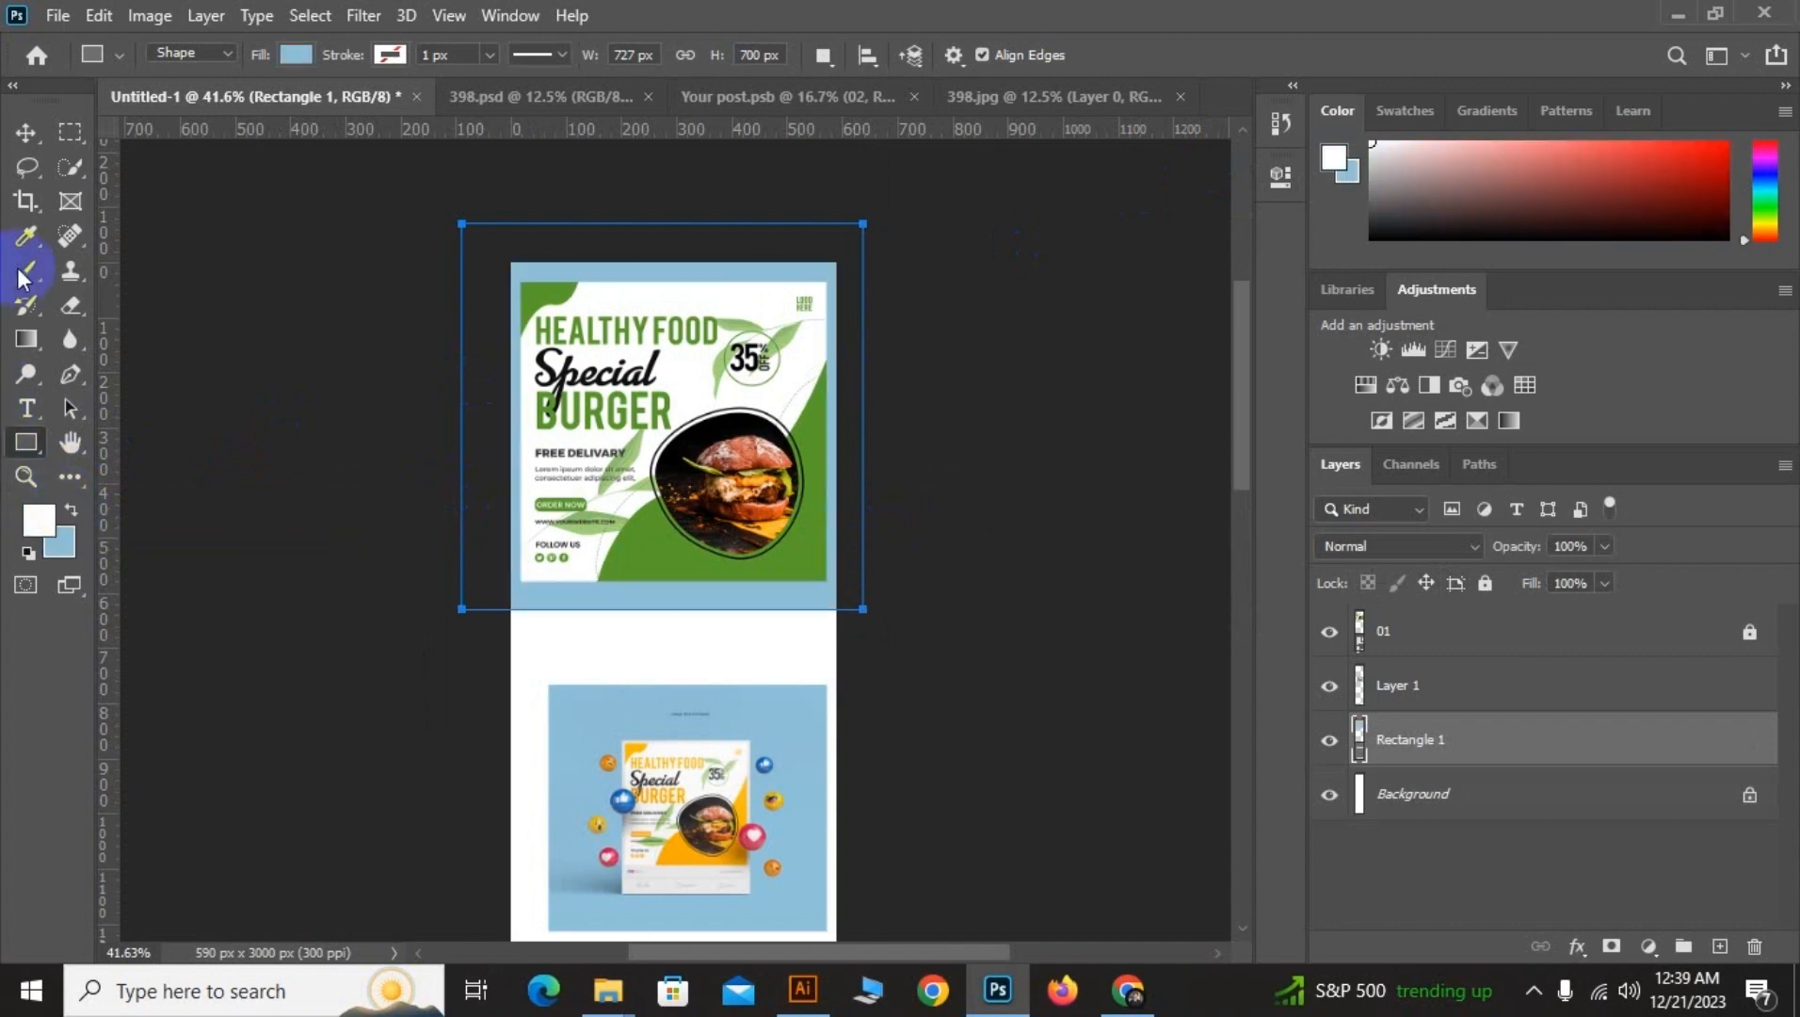
pyautogui.press('v')
pyautogui.click(225, 429)
# Enlarge the mockup image to about 148.28% and centre it horizontally, directly beneath the green burger post
pyautogui.moveTo(328, 620); pyautogui.dragTo(335, 574)
pyautogui.scroll(5, 590, 567)
pyautogui.moveTo(651, 514); pyautogui.dragTo(657, 707)
pyautogui.scroll(-3, 692, 702)
pyautogui.moveTo(739, 692); pyautogui.dragTo(751, 510)
pyautogui.moveTo(723, 806); pyautogui.dragTo(717, 731)
pyautogui.scroll(-3, 686, 717)
pyautogui.scroll(4, 769, 817)
pyautogui.moveTo(808, 767); pyautogui.dragTo(981, 920)
pyautogui.moveTo(712, 739); pyautogui.dragTo(656, 703)
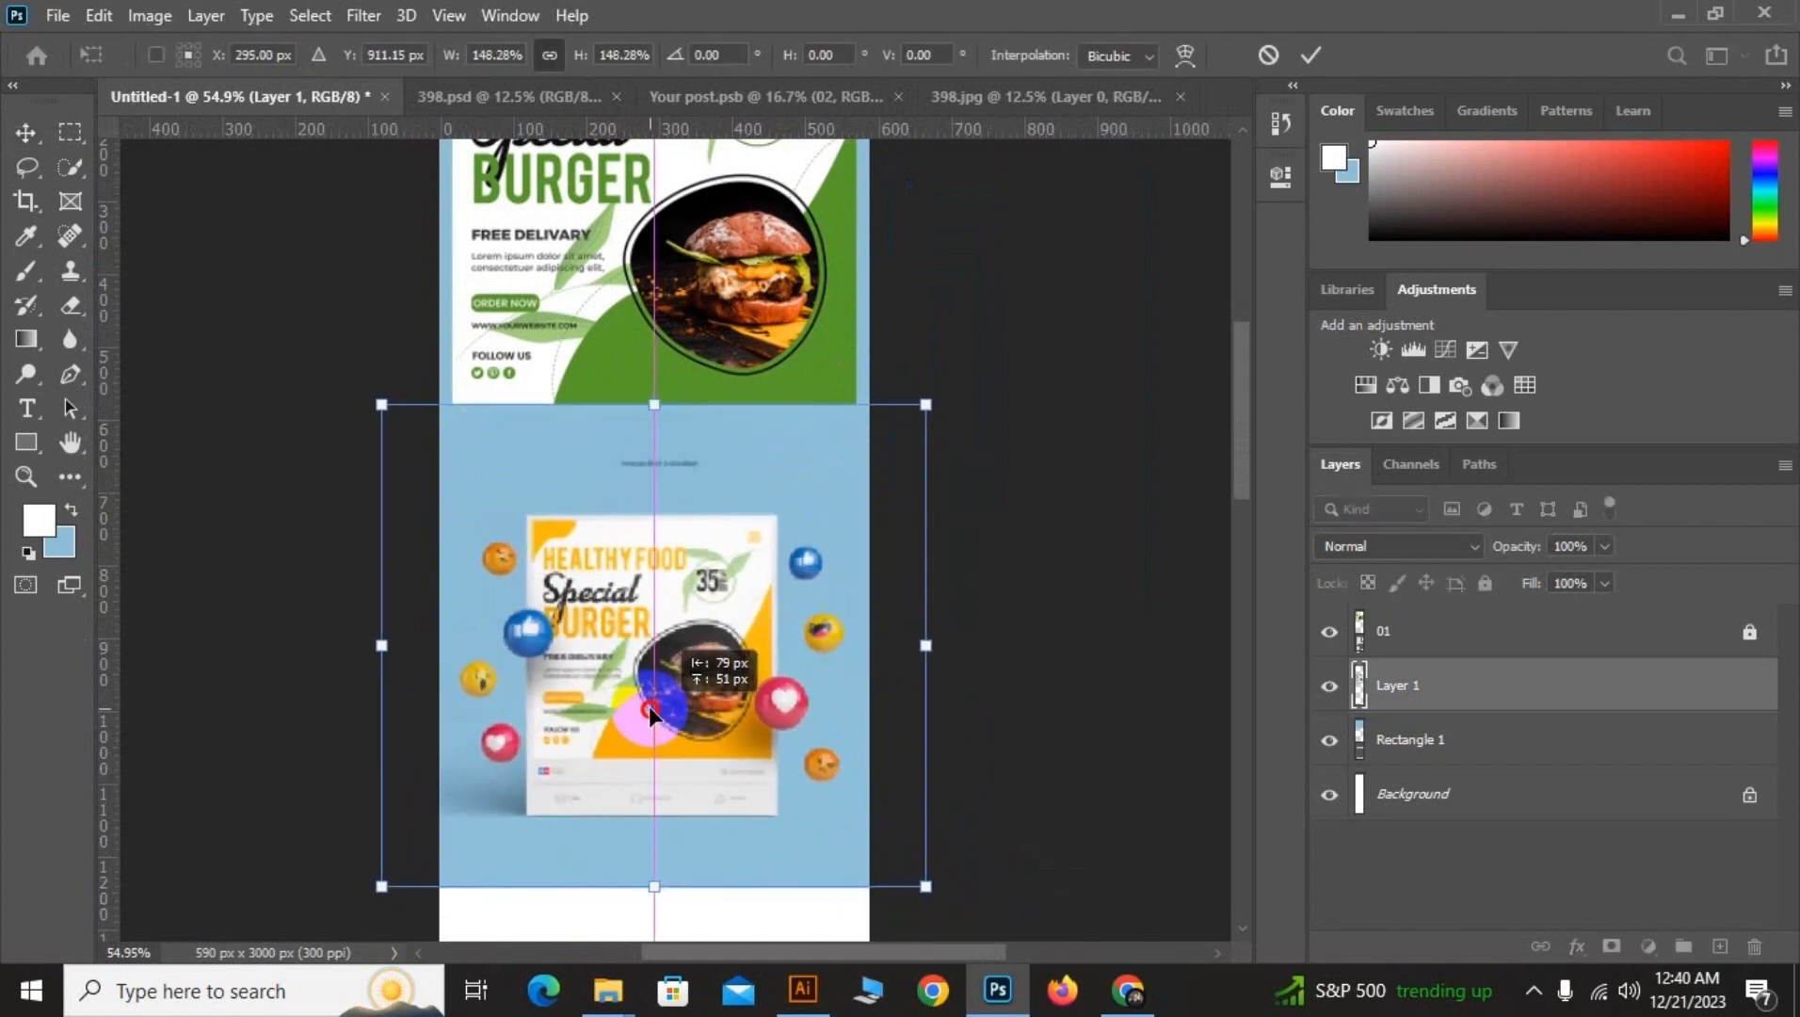
pyautogui.press('Return')
pyautogui.scroll(4, 634, 580)
pyautogui.moveTo(633, 579); pyautogui.dragTo(709, 557)
pyautogui.scroll(4, 710, 561)
pyautogui.scroll(-5, 612, 535)
pyautogui.moveTo(709, 650); pyautogui.dragTo(697, 501)
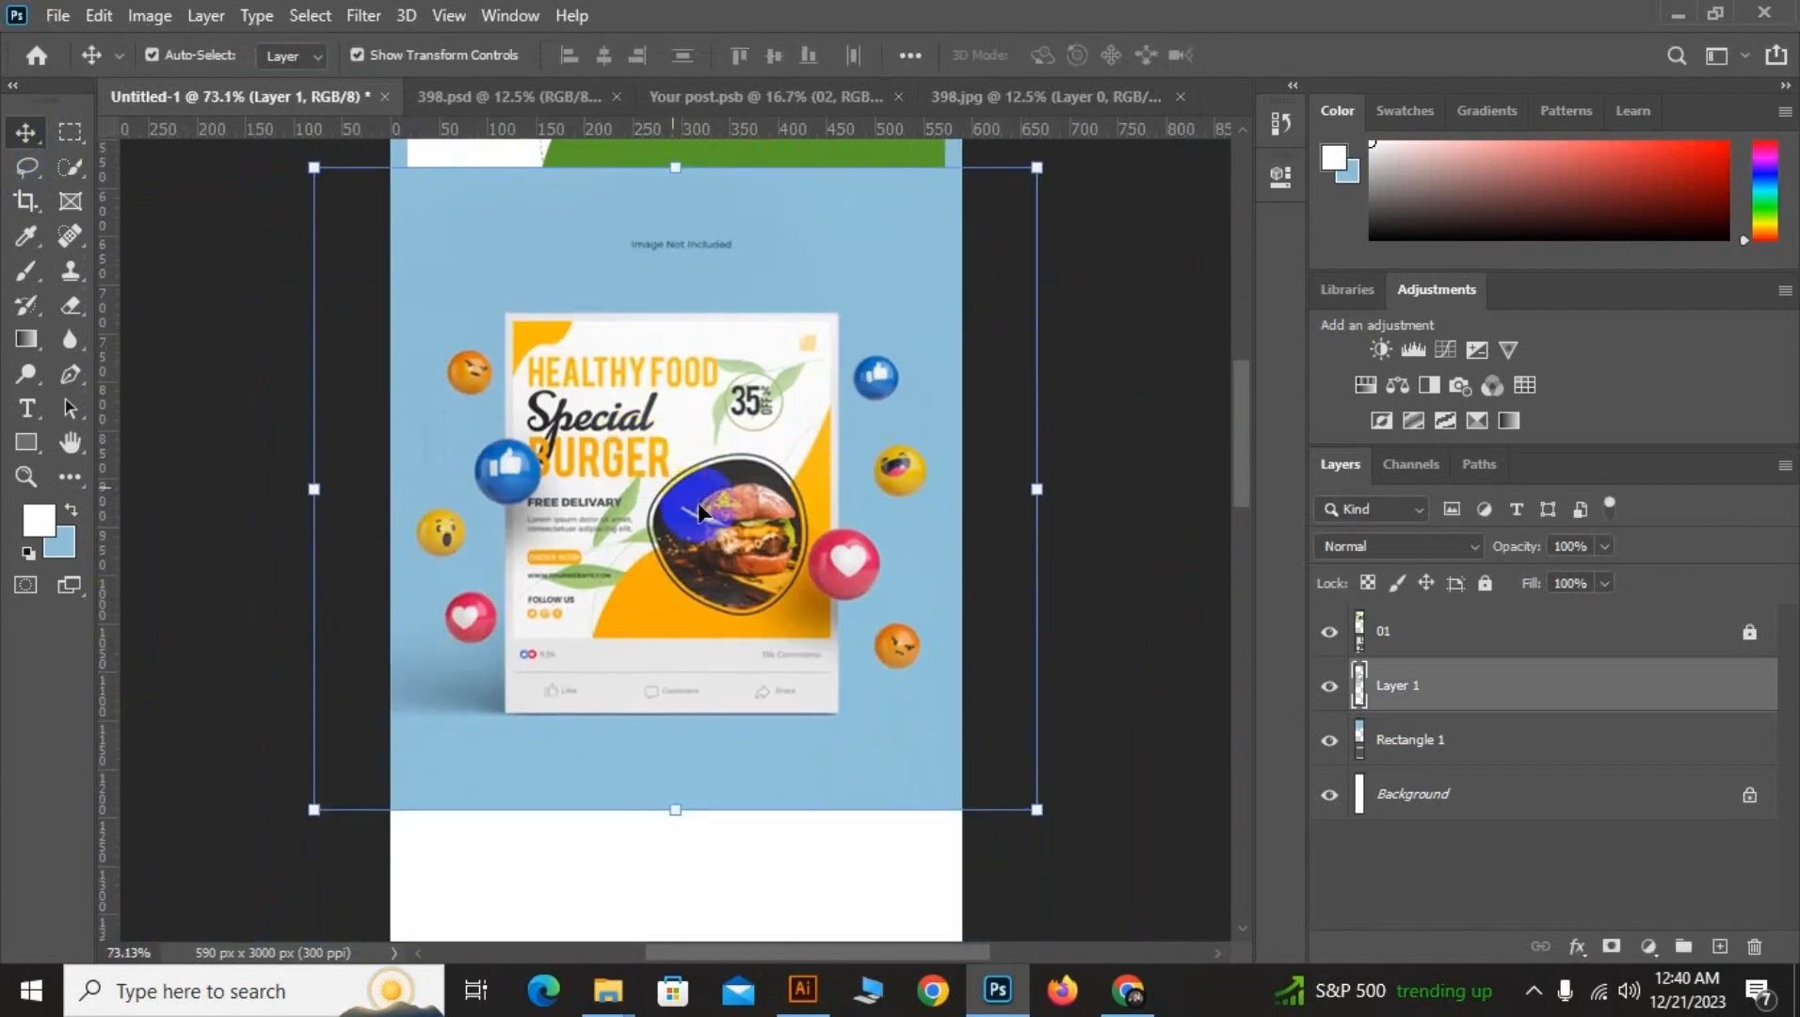
# Crop the 398.jpg mockup on all four sides to a tighter frame around the post and emojis, leaving out the caption above
pyautogui.moveTo(957, 655); pyautogui.dragTo(849, 793)
pyautogui.click(1045, 97)
pyautogui.scroll(-2, 810, 346)
pyautogui.scroll(2, 810, 345)
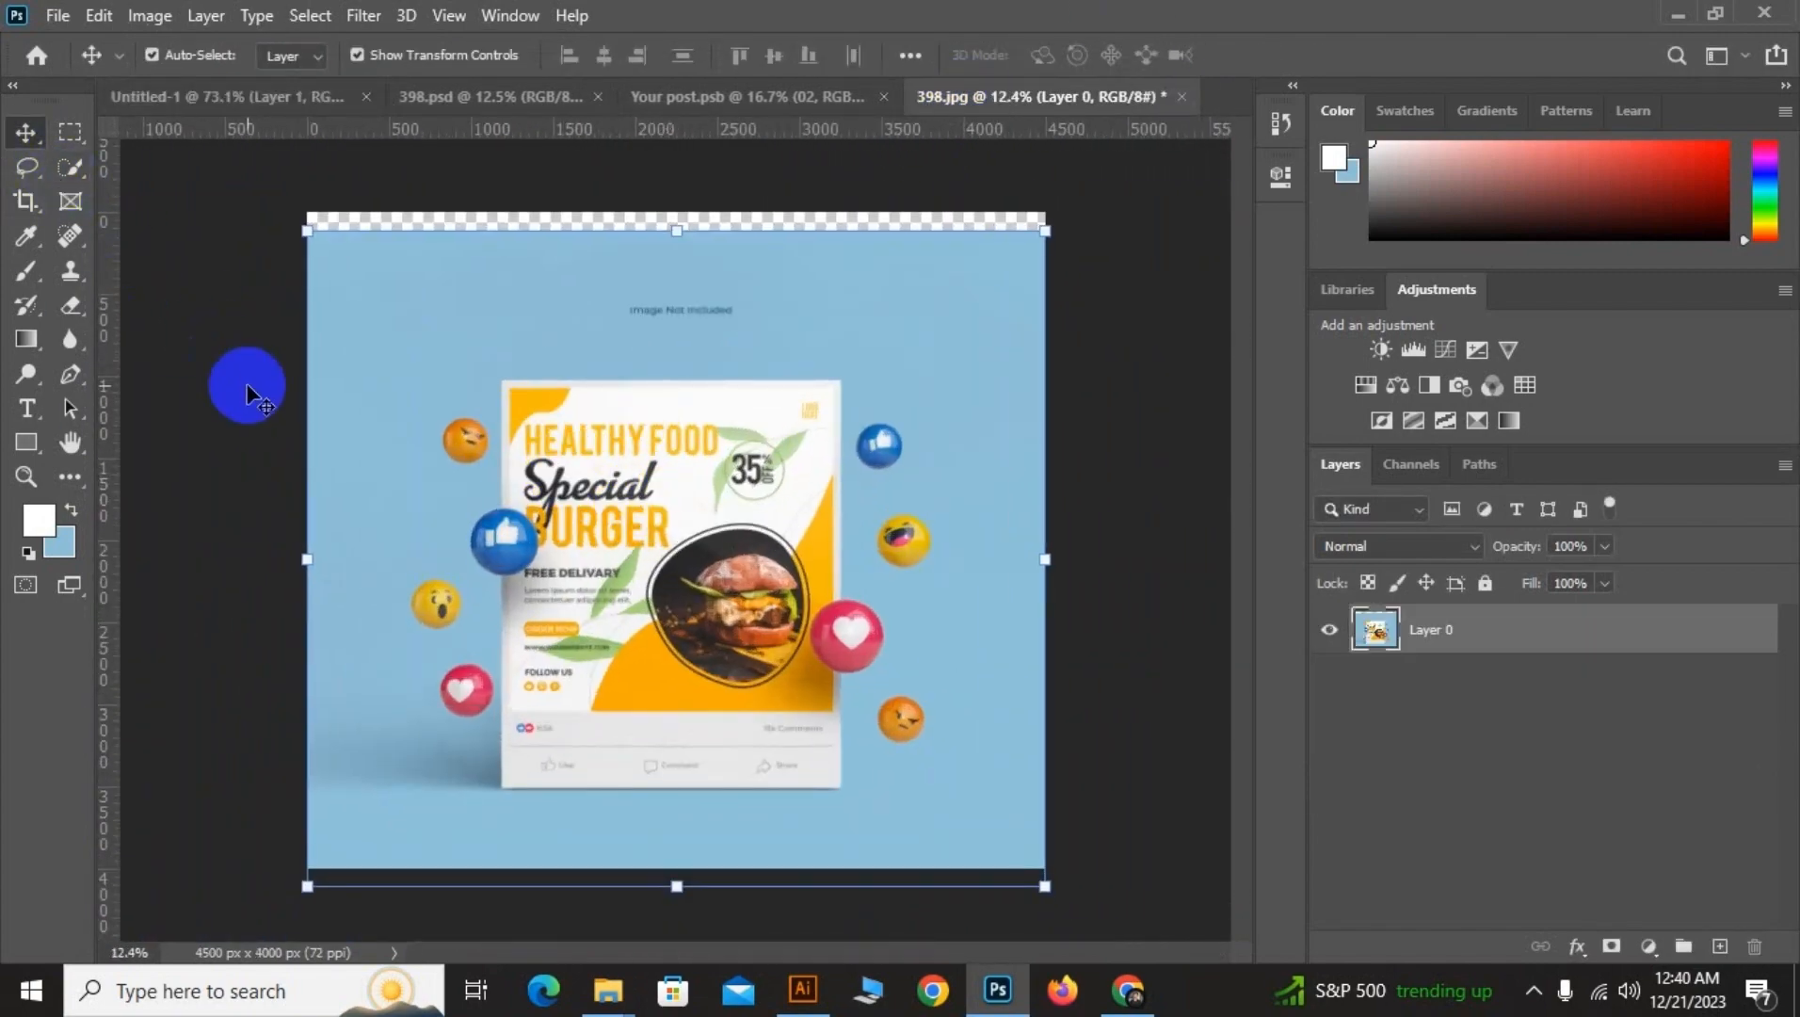
pyautogui.press('c')
pyautogui.moveTo(669, 211); pyautogui.dragTo(674, 281)
pyautogui.moveTo(306, 543); pyautogui.dragTo(355, 554)
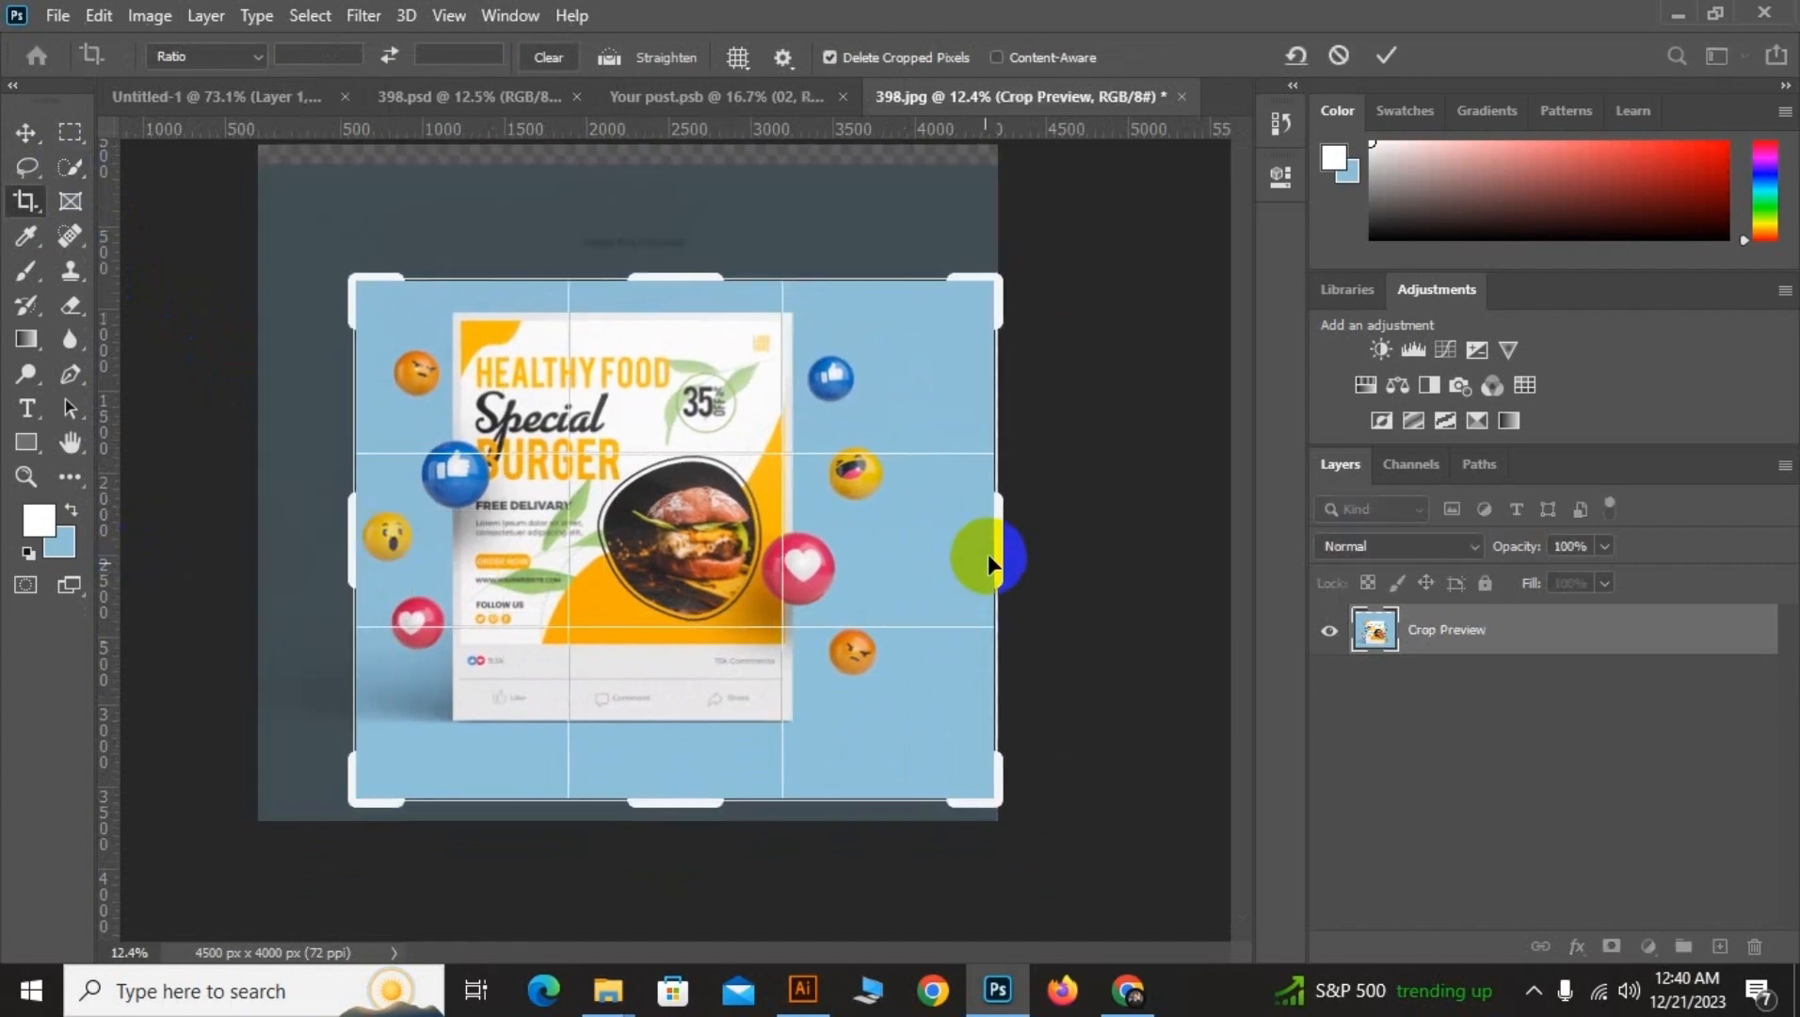
pyautogui.moveTo(993, 557); pyautogui.dragTo(942, 566)
pyautogui.moveTo(673, 801); pyautogui.dragTo(671, 777)
pyautogui.press('Return')
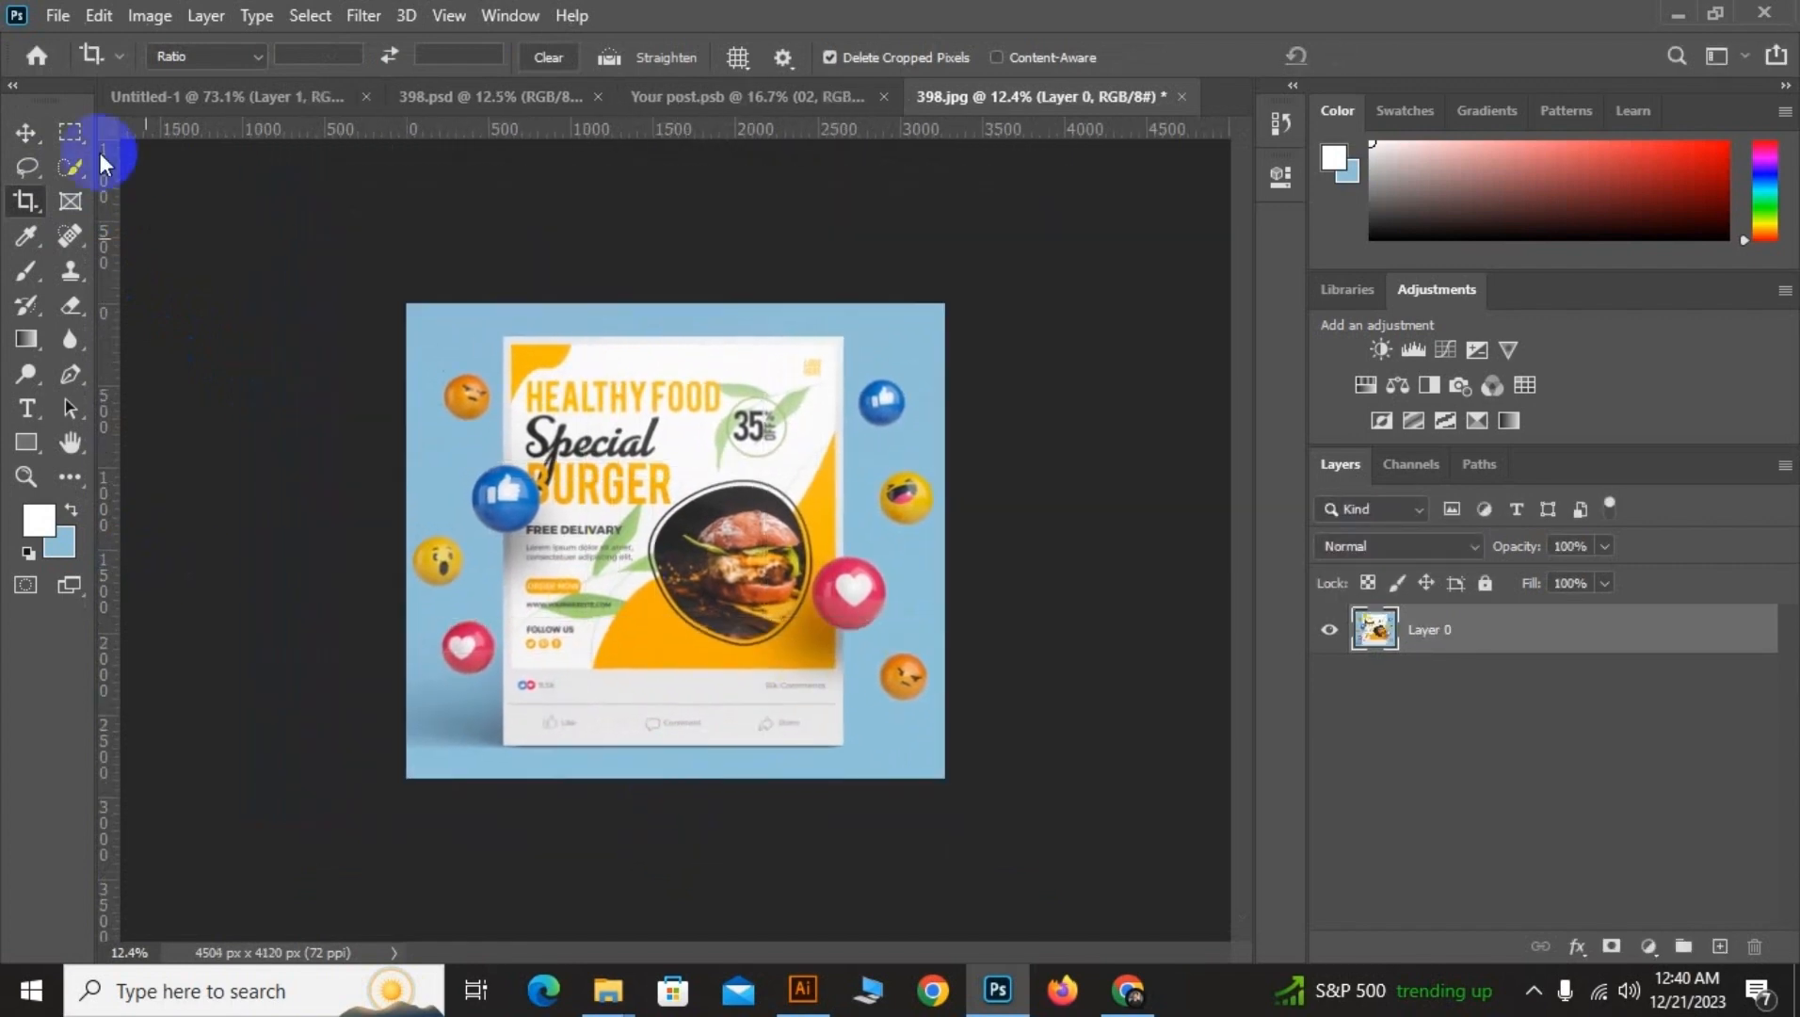
# Copy the cropped mockup into the tall preview document, scale it down and place it on the white area below the old mockup
pyautogui.click(26, 133)
pyautogui.moveTo(614, 501); pyautogui.dragTo(624, 604)
pyautogui.scroll(-8, 544, 632)
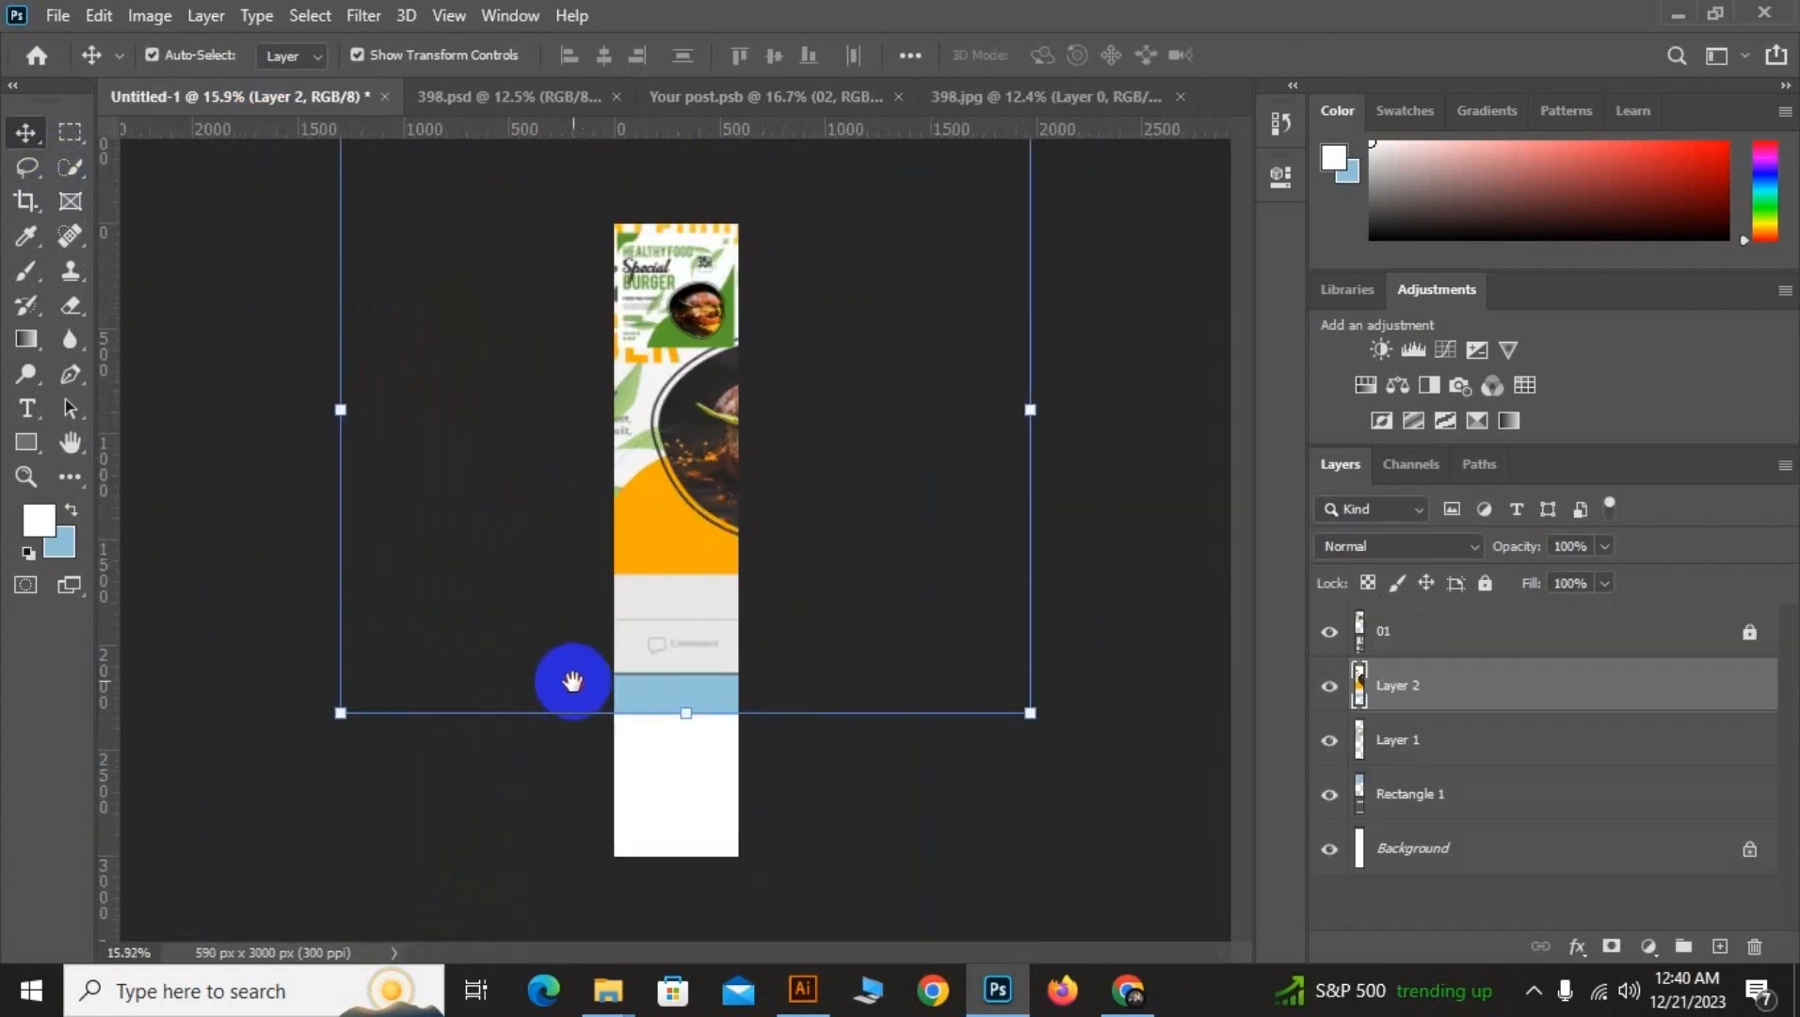
pyautogui.moveTo(1028, 715); pyautogui.dragTo(759, 475)
pyautogui.moveTo(655, 420); pyautogui.dragTo(780, 665)
pyautogui.moveTo(471, 358); pyautogui.dragTo(711, 569)
pyautogui.moveTo(722, 629); pyautogui.dragTo(626, 524)
pyautogui.moveTo(671, 435); pyautogui.dragTo(715, 417)
pyautogui.hotkey('ctrl', 'z')
pyautogui.moveTo(689, 567); pyautogui.dragTo(692, 647)
pyautogui.press('Return')
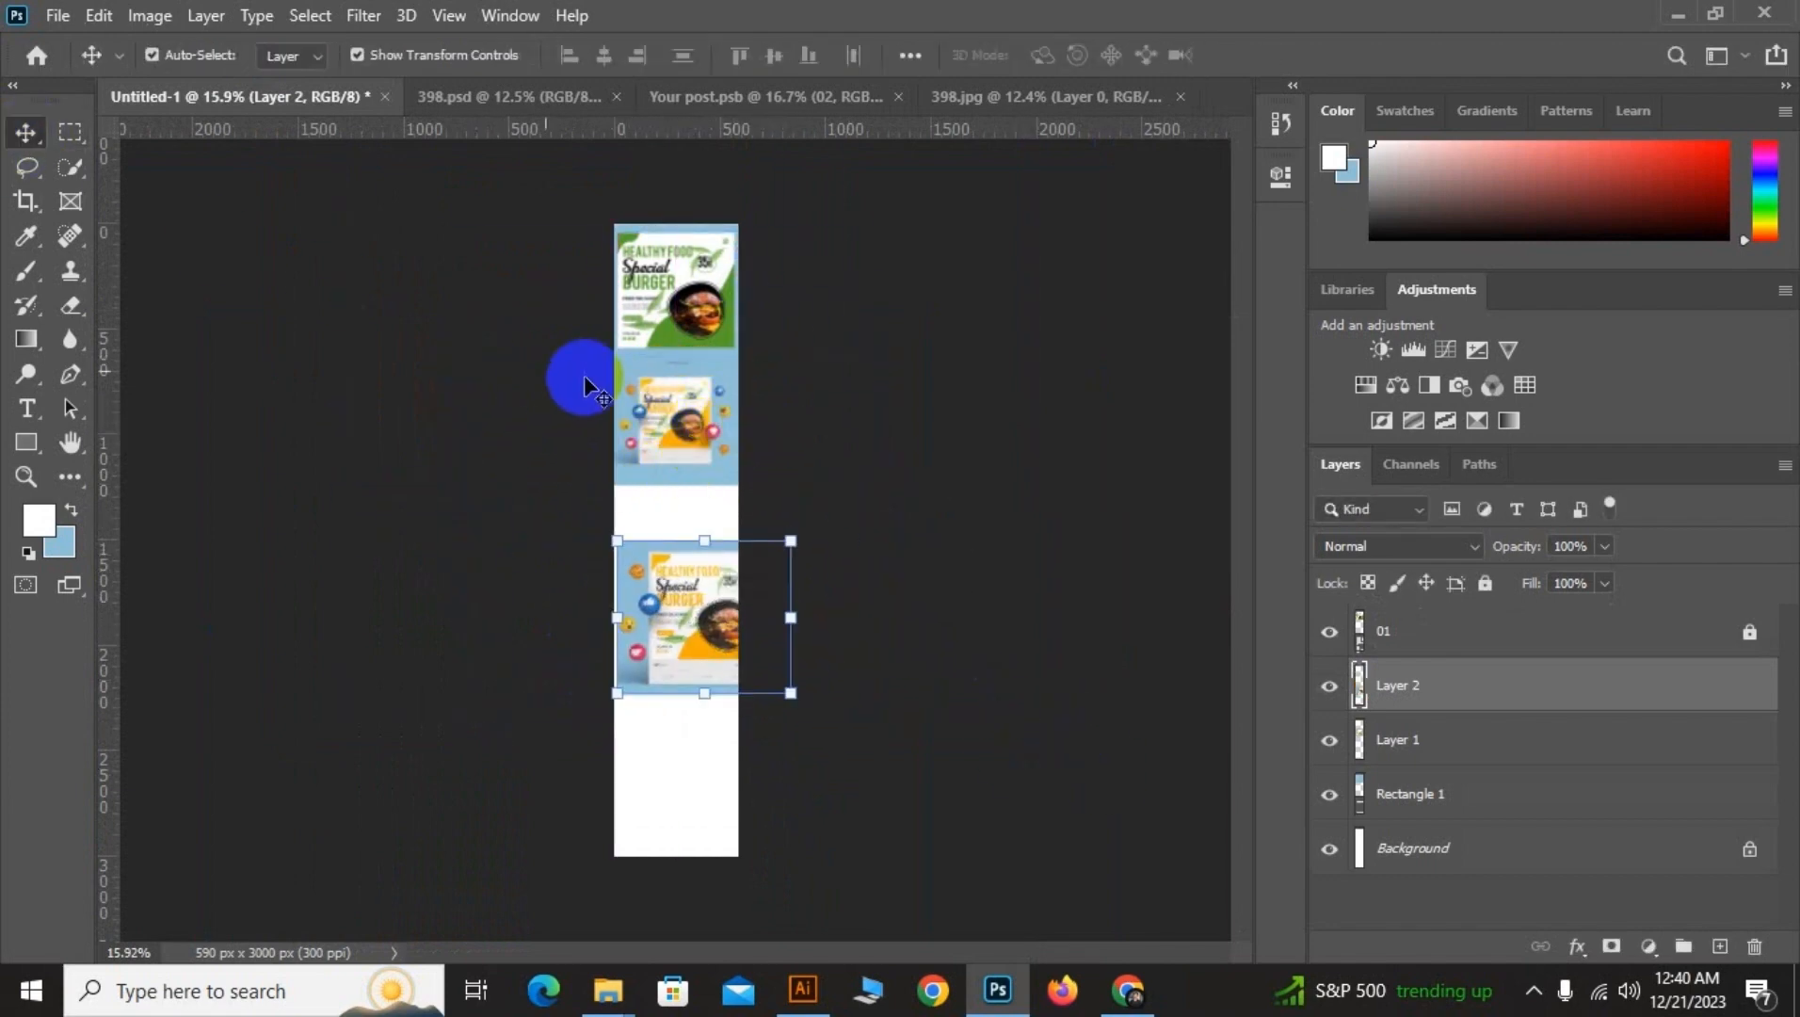
# Delete the old mockup image and scale the cropped mockup to about 70.90% in its place
pyautogui.click(679, 437)
pyautogui.press('Delete')
pyautogui.moveTo(684, 569); pyautogui.dragTo(663, 415)
pyautogui.scroll(9, 660, 464)
pyautogui.moveTo(506, 279); pyautogui.dragTo(579, 341)
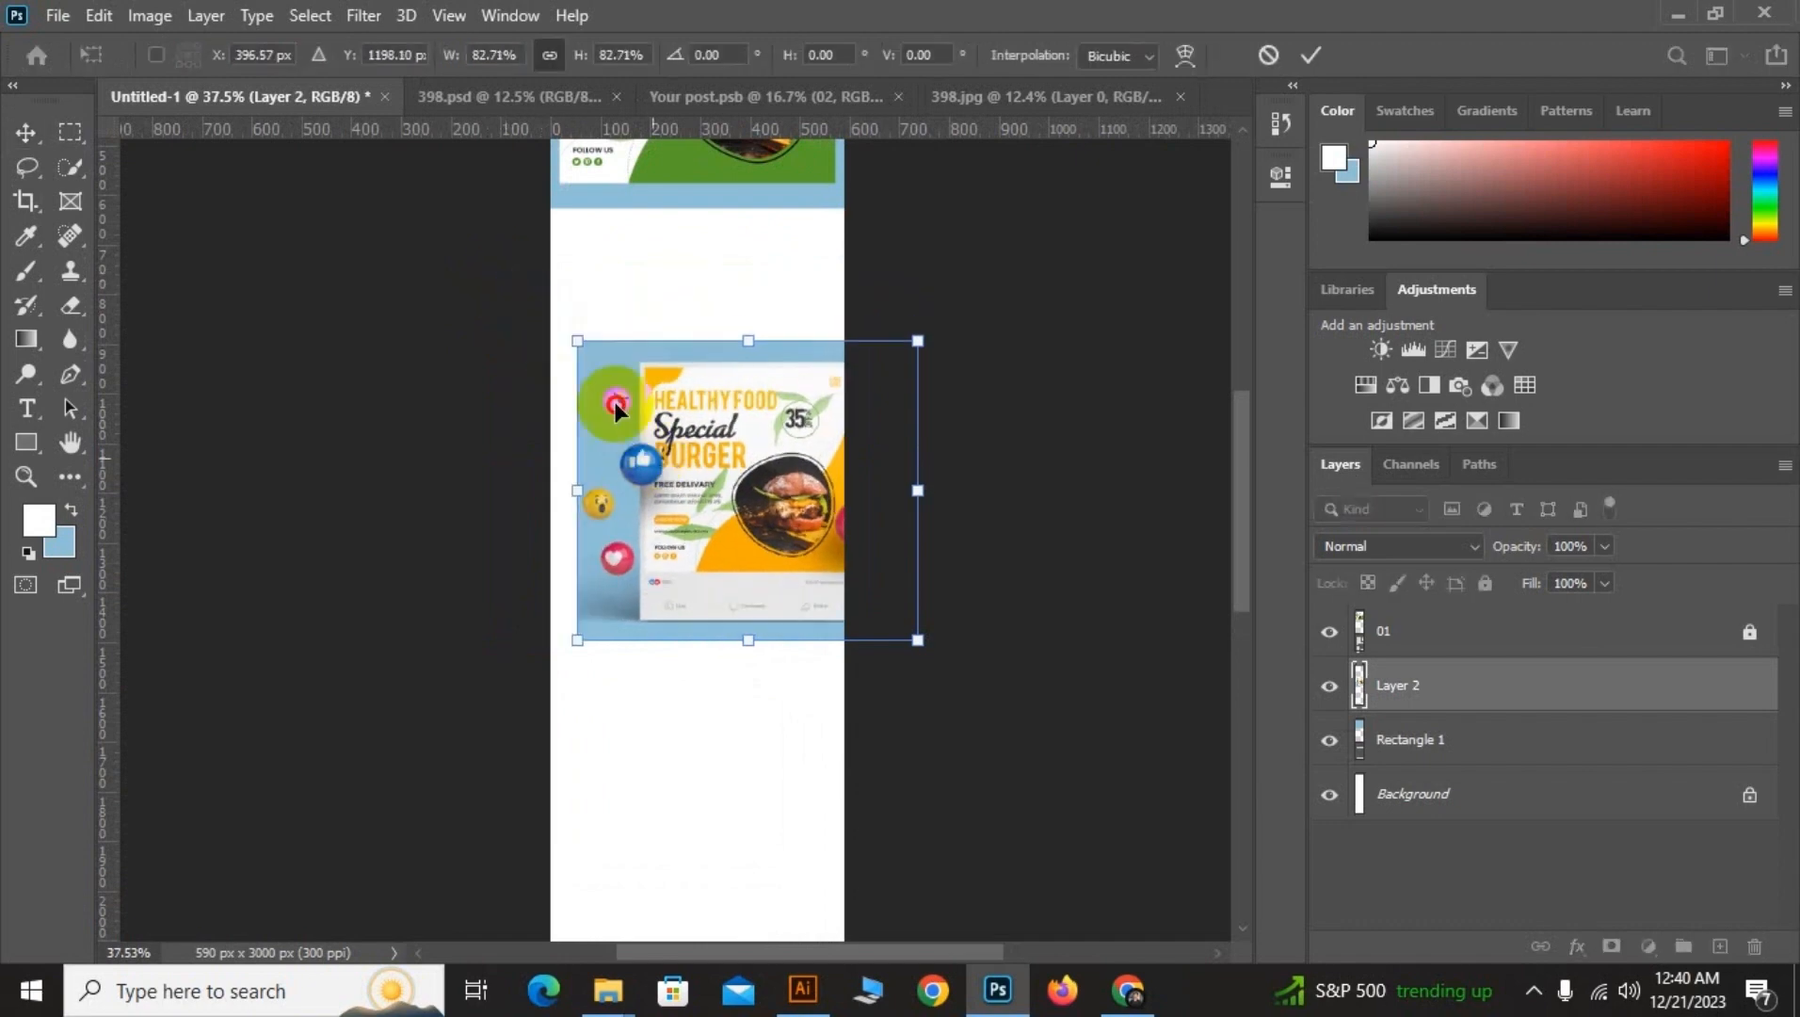
pyautogui.moveTo(658, 434); pyautogui.dragTo(607, 354)
pyautogui.moveTo(523, 266); pyautogui.dragTo(573, 309)
pyautogui.moveTo(679, 404); pyautogui.dragTo(654, 370)
# Stretch the mockup to the full canvas width and move it flush against the background rectangle of the green post
pyautogui.scroll(9, 816, 447)
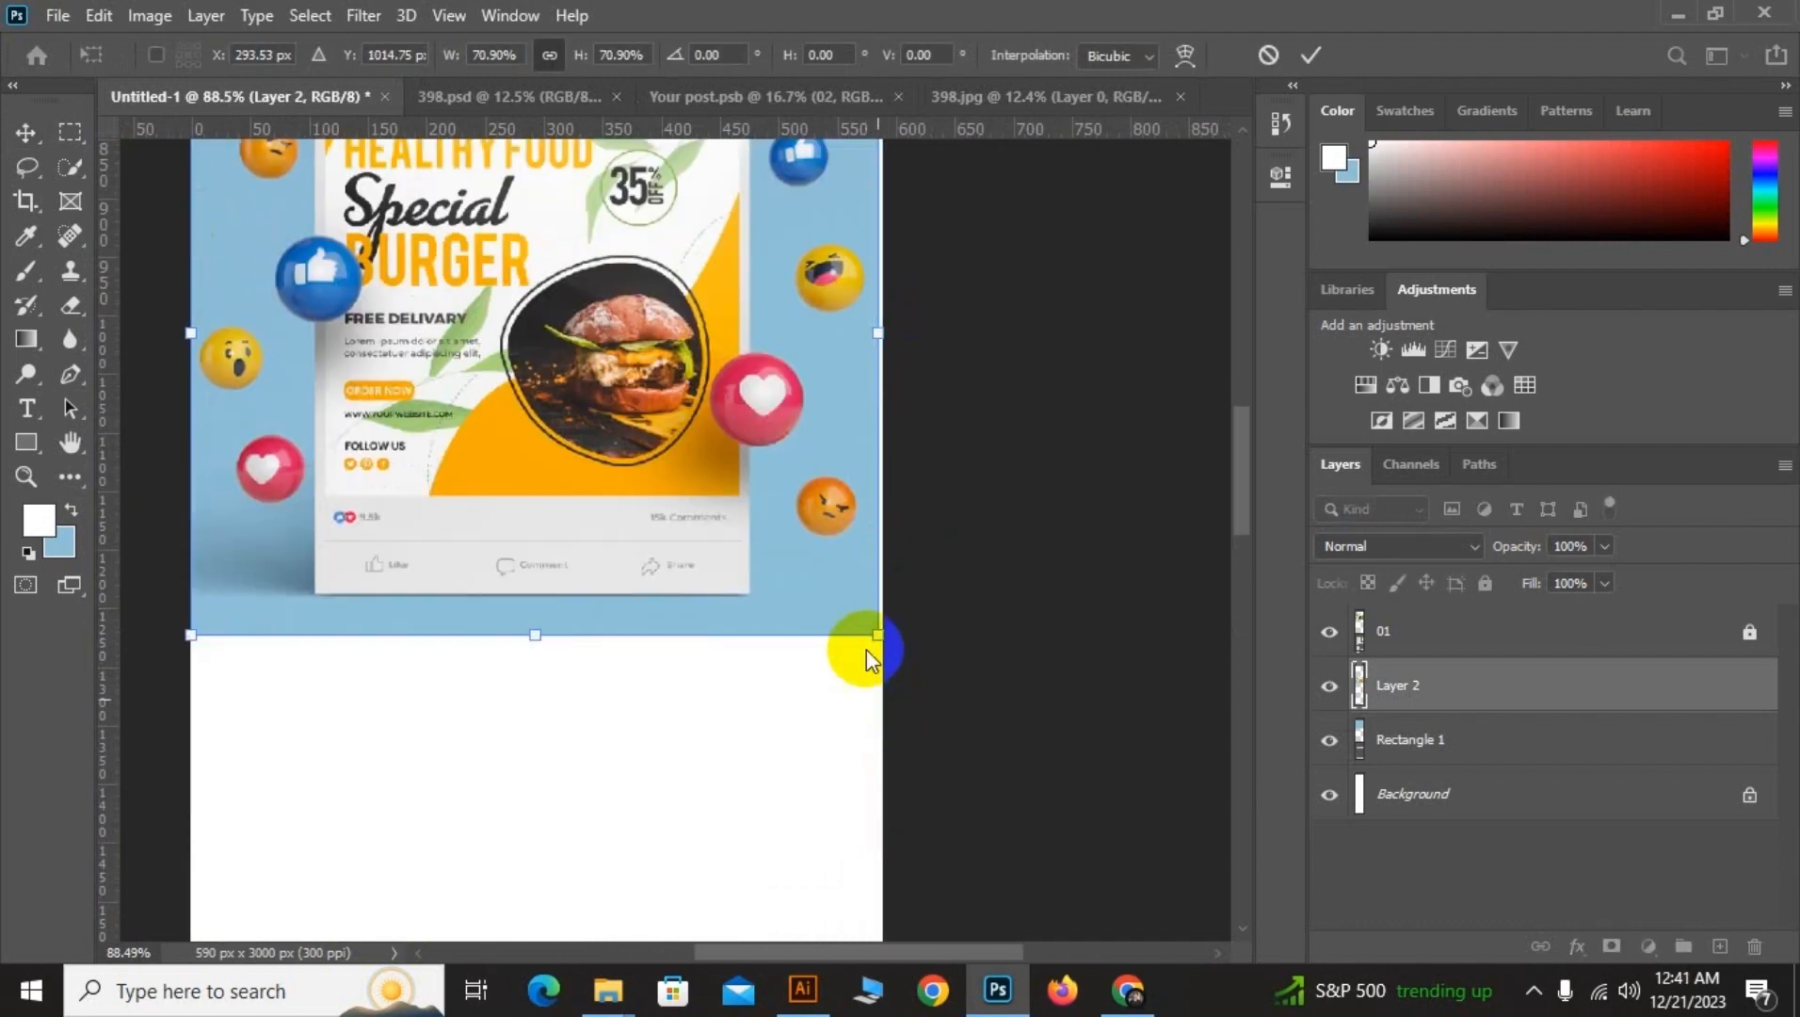
pyautogui.moveTo(878, 637); pyautogui.dragTo(884, 640)
pyautogui.scroll(-3, 659, 645)
pyautogui.moveTo(514, 646); pyautogui.dragTo(523, 532)
pyautogui.scroll(-4, 471, 517)
pyautogui.click(350, 488)
pyautogui.click(273, 332)
pyautogui.moveTo(273, 332); pyautogui.dragTo(259, 398)
# Recolour the Rectangle 1 background behind the green burger post to a dark green
pyautogui.click(638, 200)
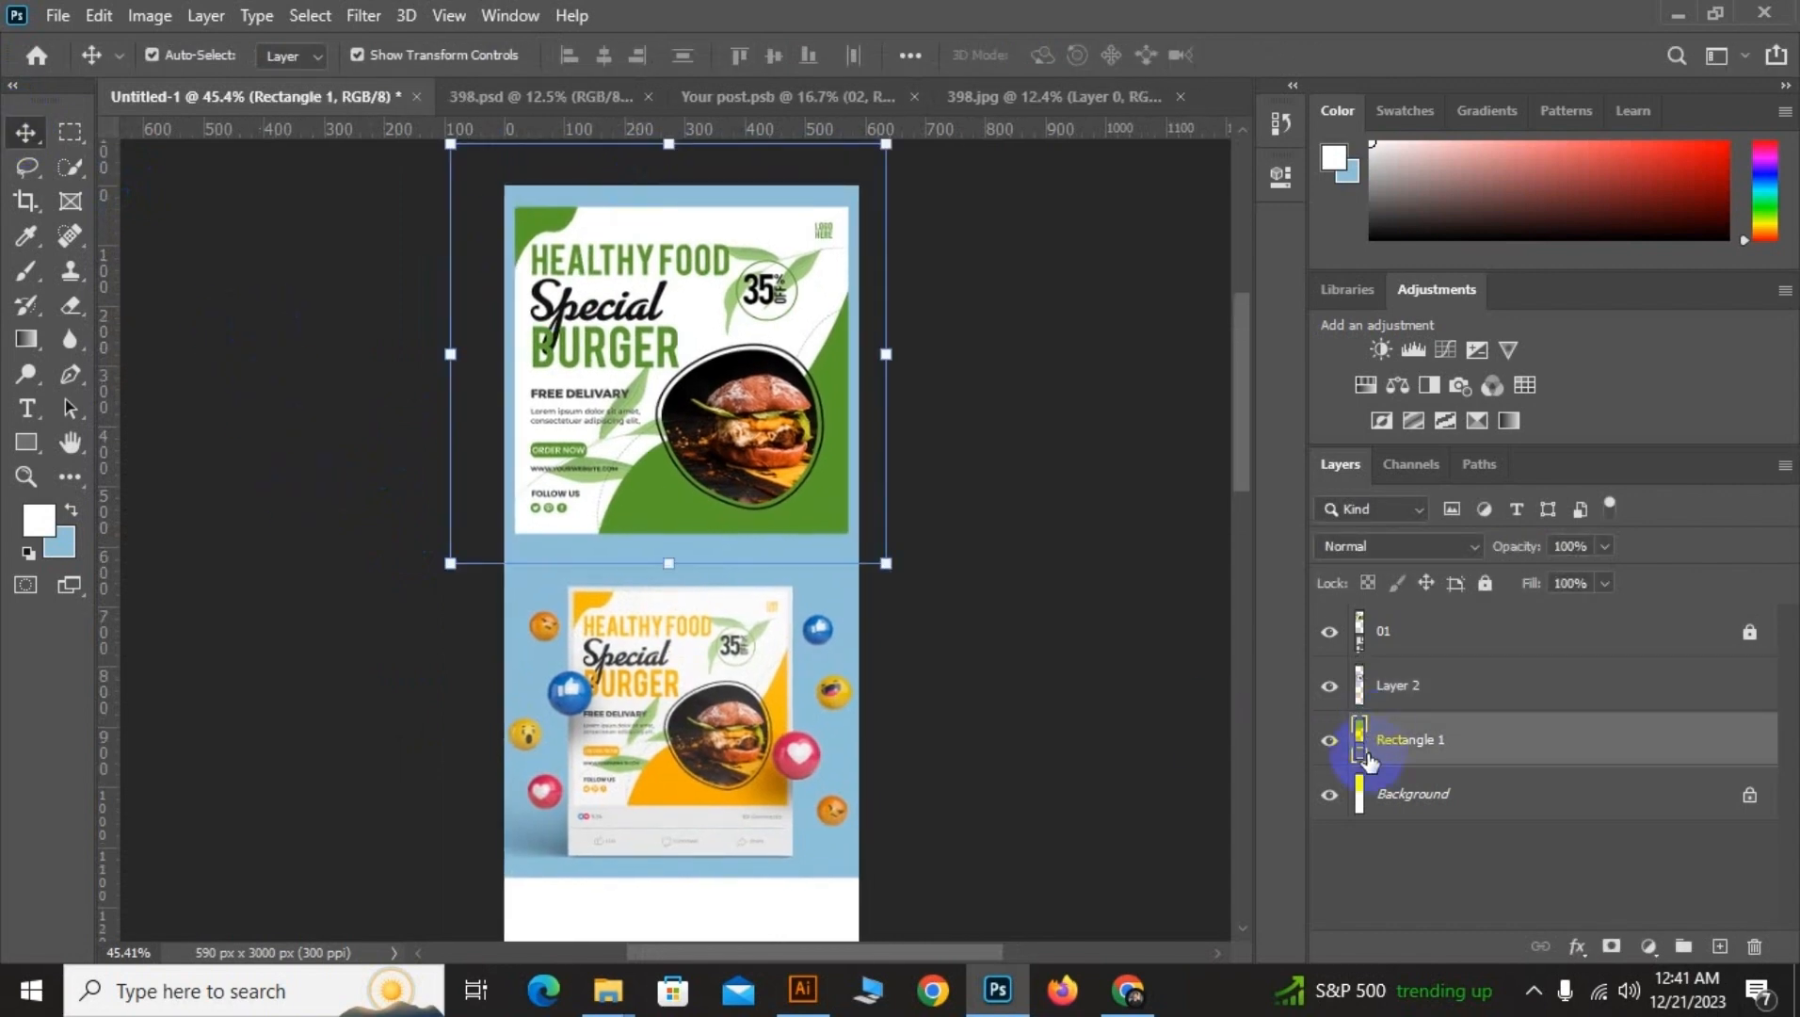
pyautogui.doubleClick(1357, 739)
pyautogui.moveTo(1214, 462); pyautogui.dragTo(1298, 450)
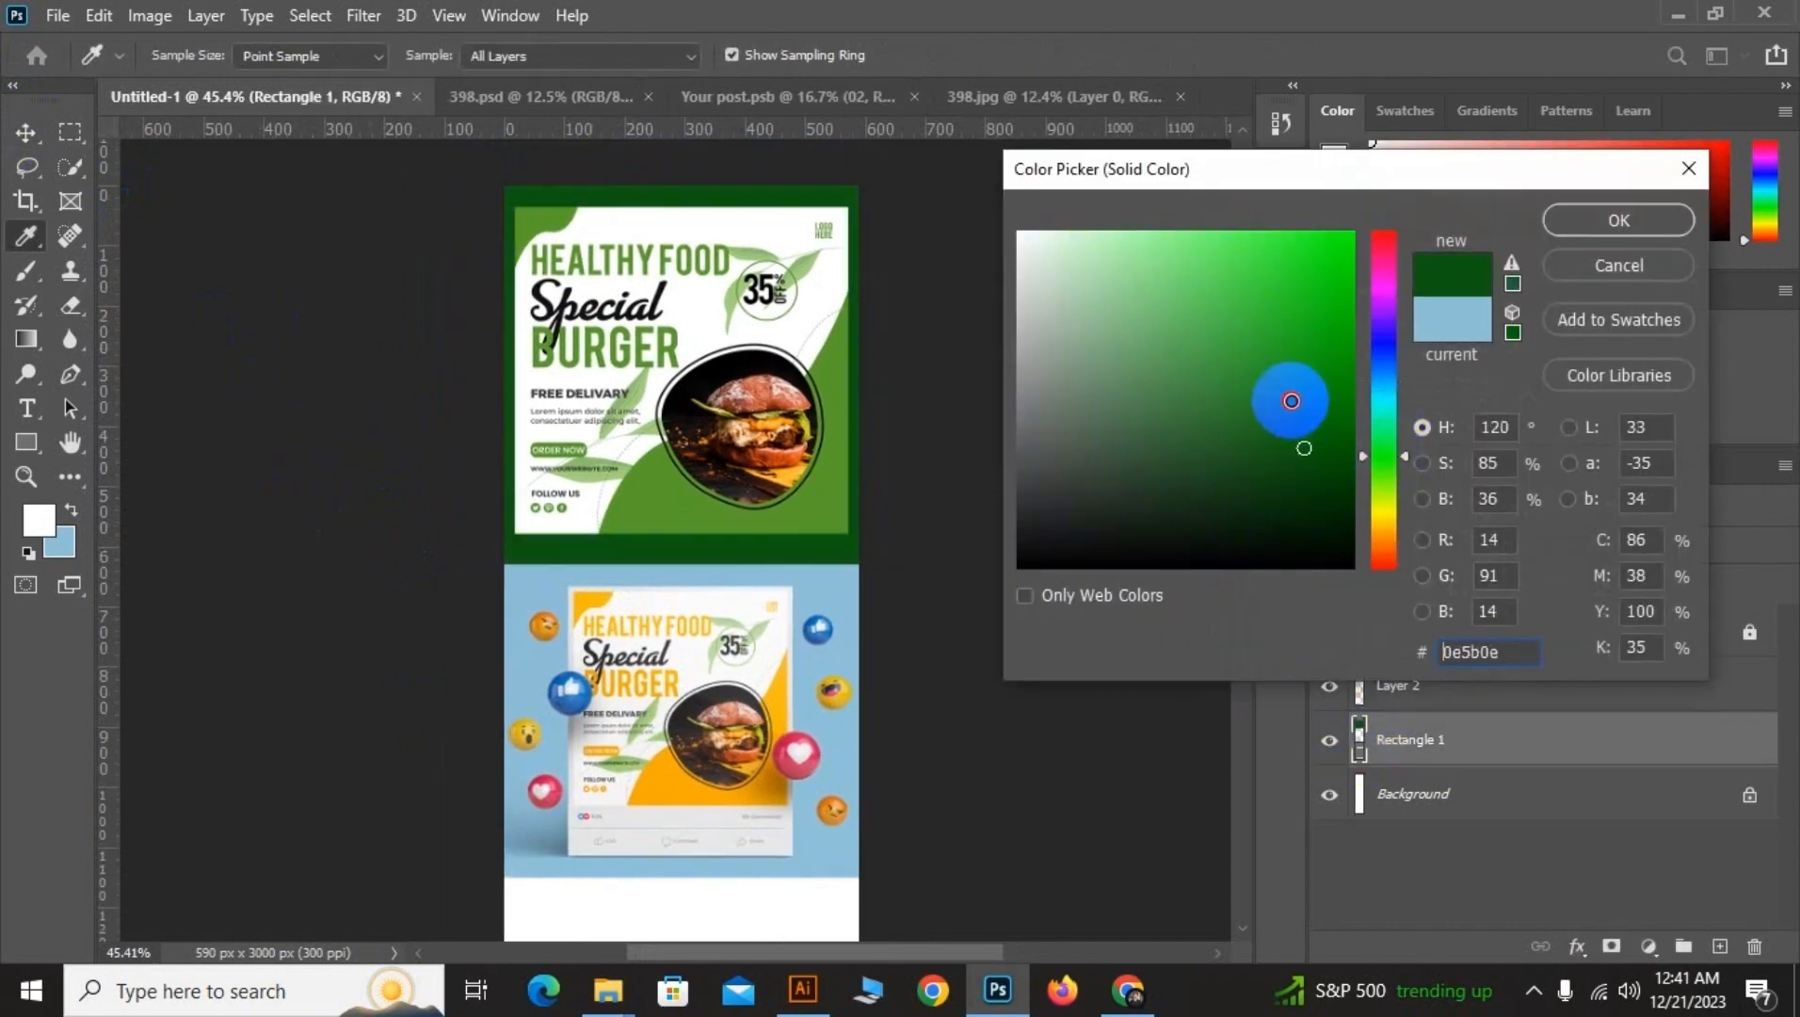
pyautogui.moveTo(1152, 461); pyautogui.dragTo(1356, 434)
pyautogui.click(1618, 226)
pyautogui.scroll(3, 519, 440)
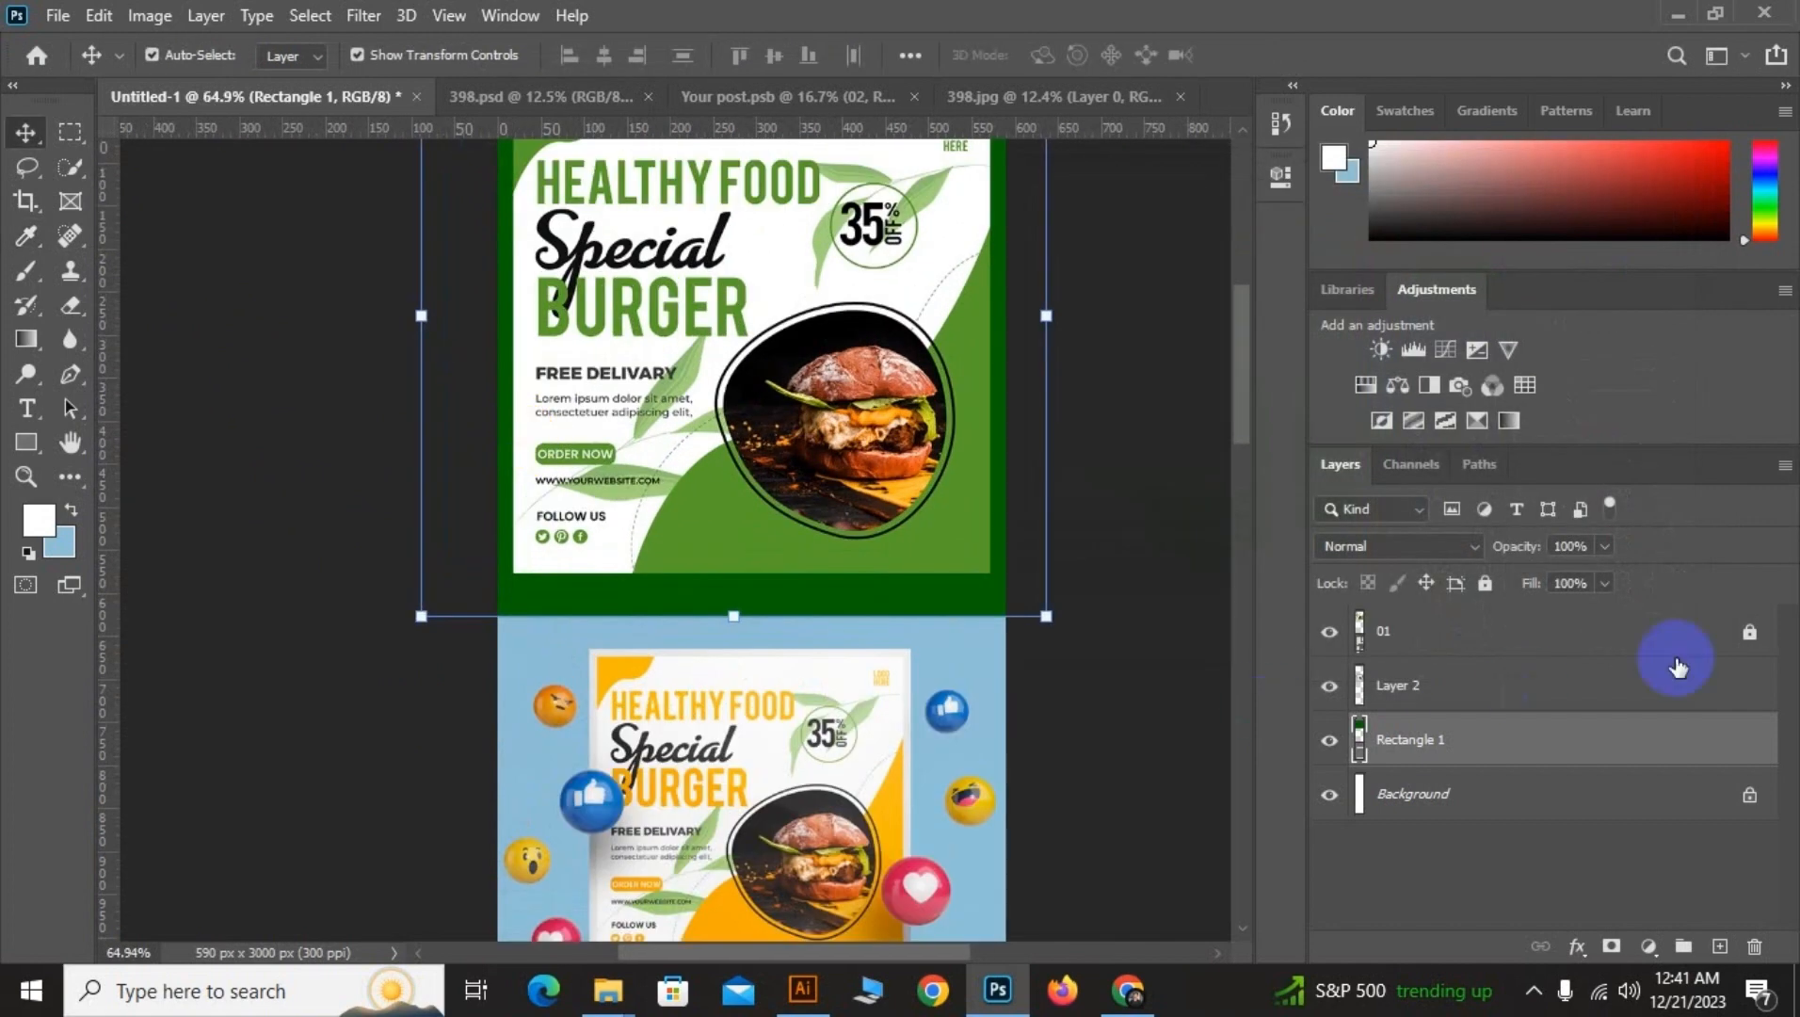
# Unlock the 01 layer and select the green burger post
pyautogui.click(1748, 632)
pyautogui.click(717, 483)
pyautogui.scroll(2, 718, 482)
# Try a Gaussian Blur with a minimal radius on the green burger post
pyautogui.click(364, 15)
pyautogui.moveTo(583, 341)
pyautogui.click(743, 412)
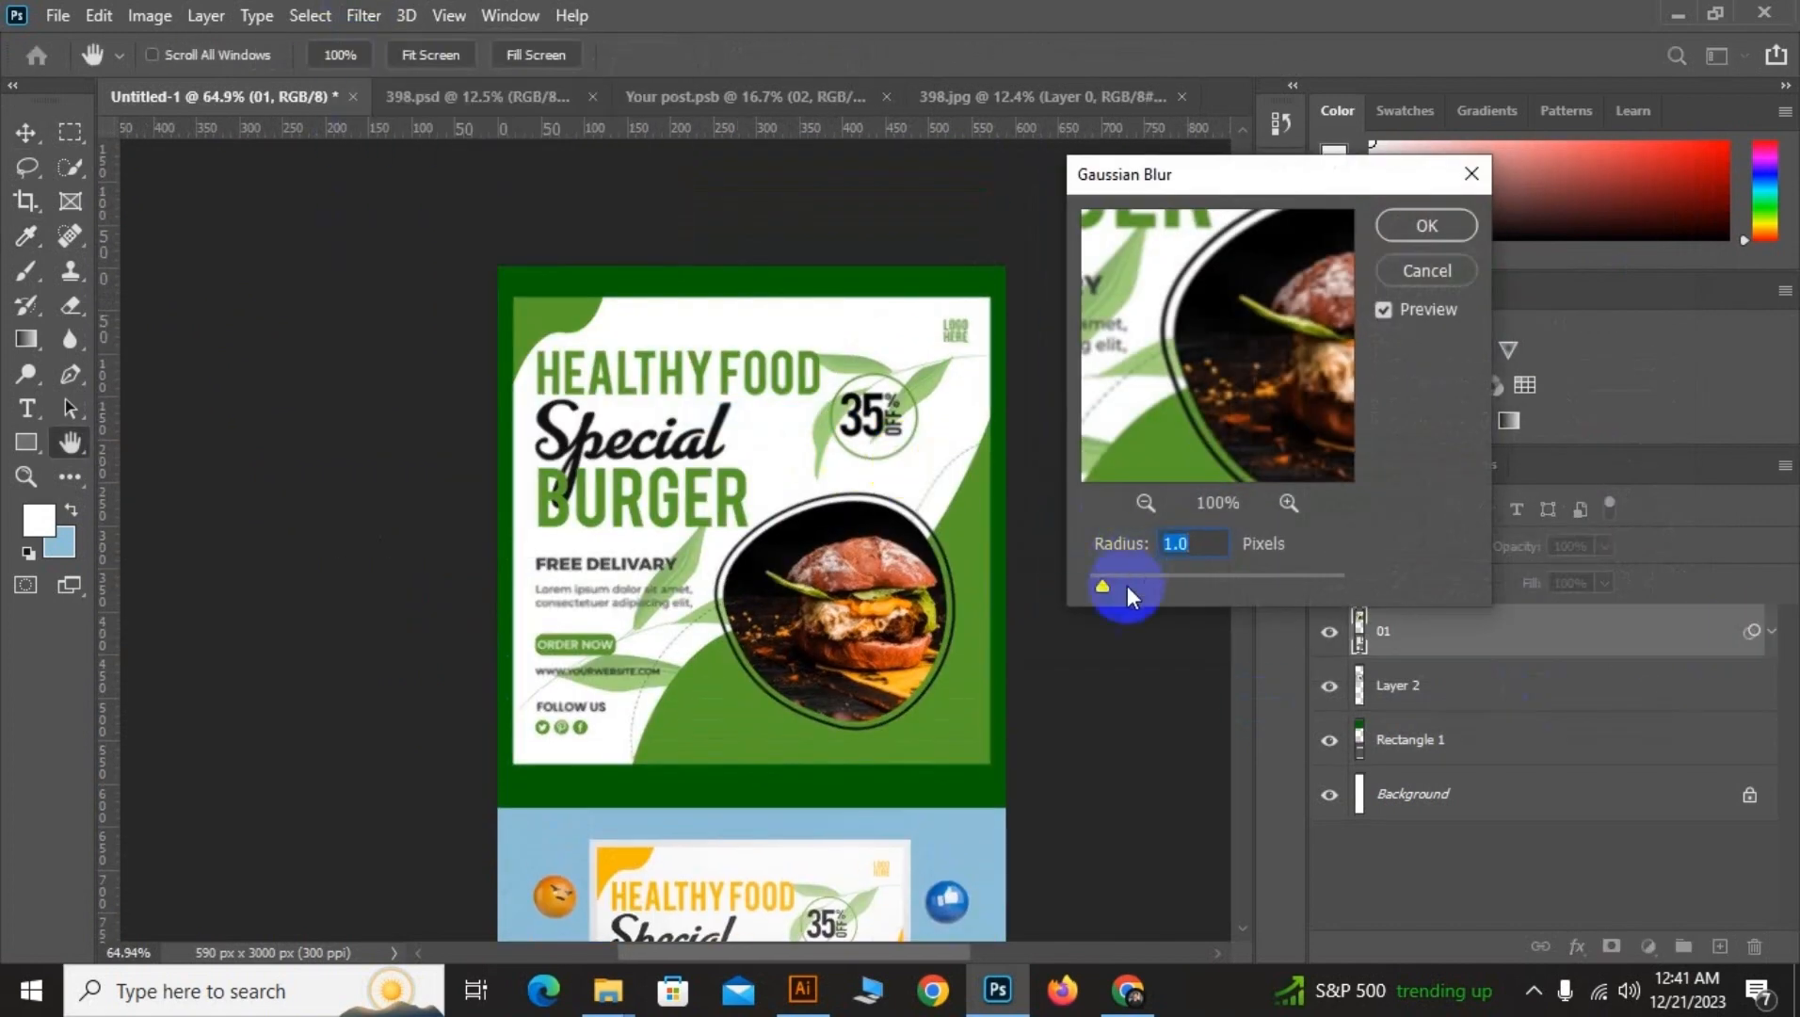
pyautogui.moveTo(1121, 591); pyautogui.dragTo(1085, 590)
pyautogui.click(1427, 225)
pyautogui.click(364, 15)
pyautogui.moveTo(407, 311)
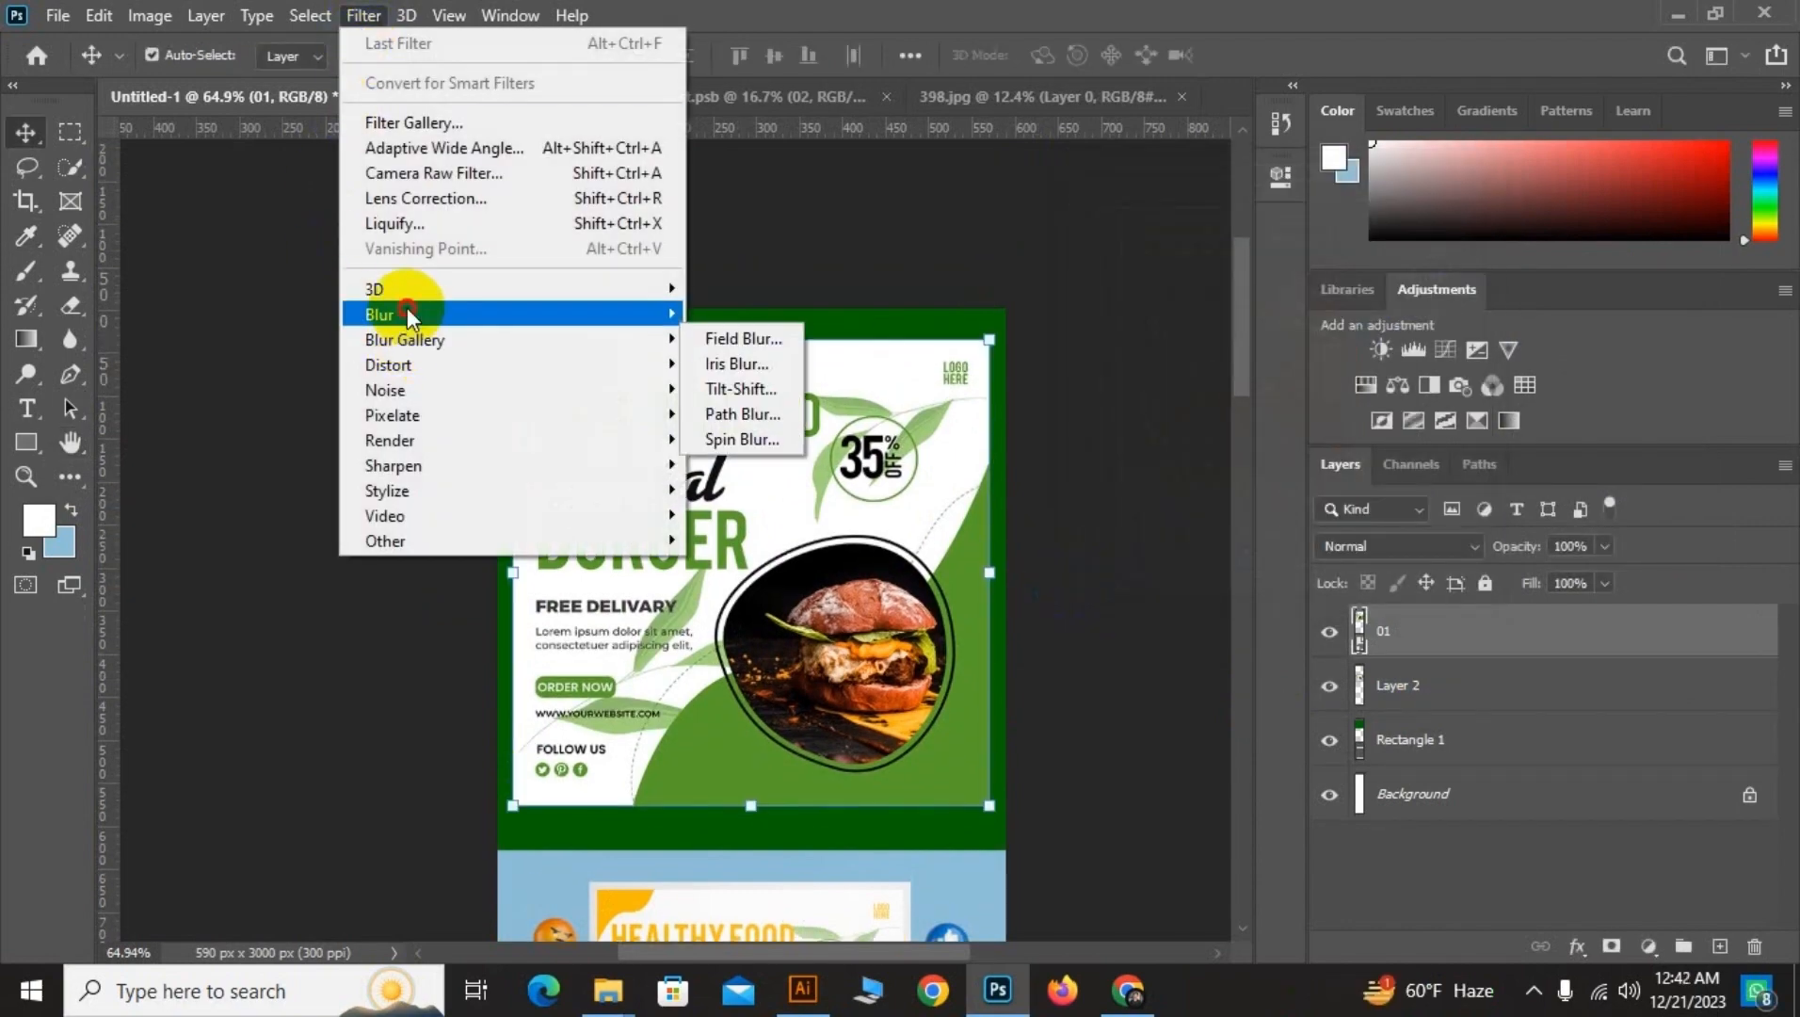
pyautogui.click(804, 621)
# Add an inner shadow to the 01 layer with 33% opacity, 0 px distance, 0% choke and 9 px size
pyautogui.click(1678, 651)
pyautogui.moveTo(1087, 563); pyautogui.dragTo(716, 459)
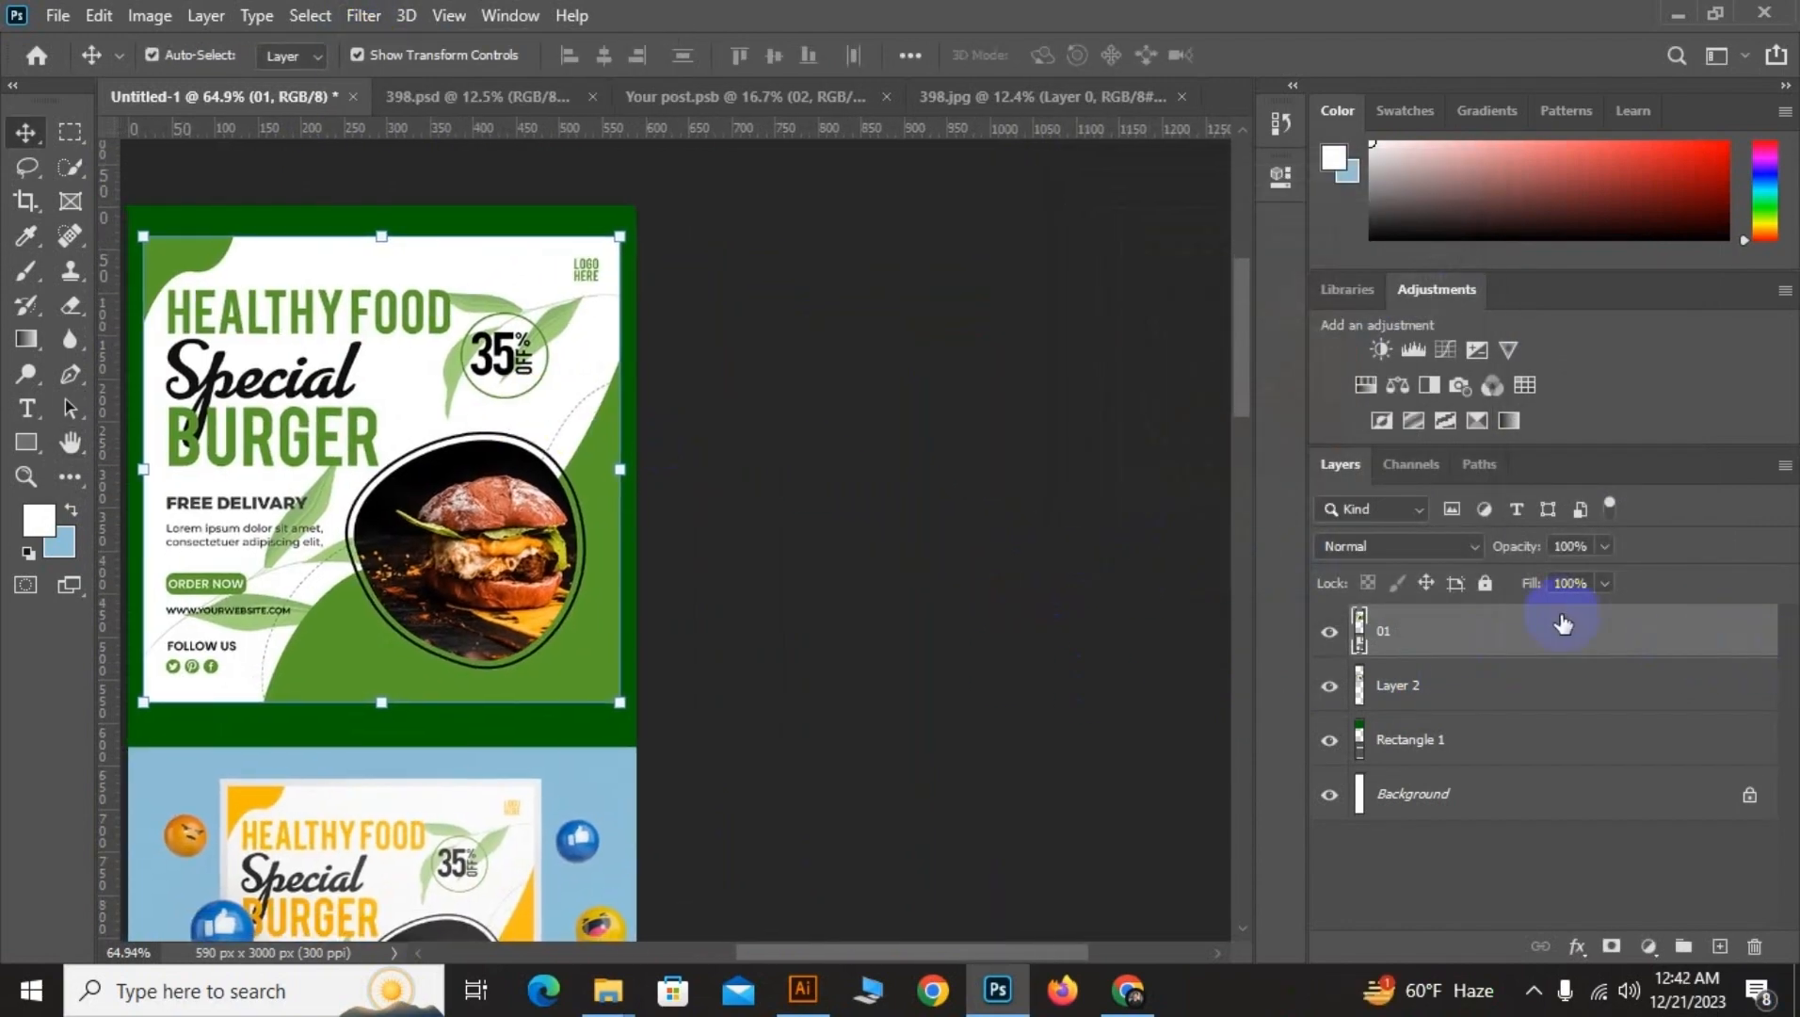
pyautogui.doubleClick(1564, 625)
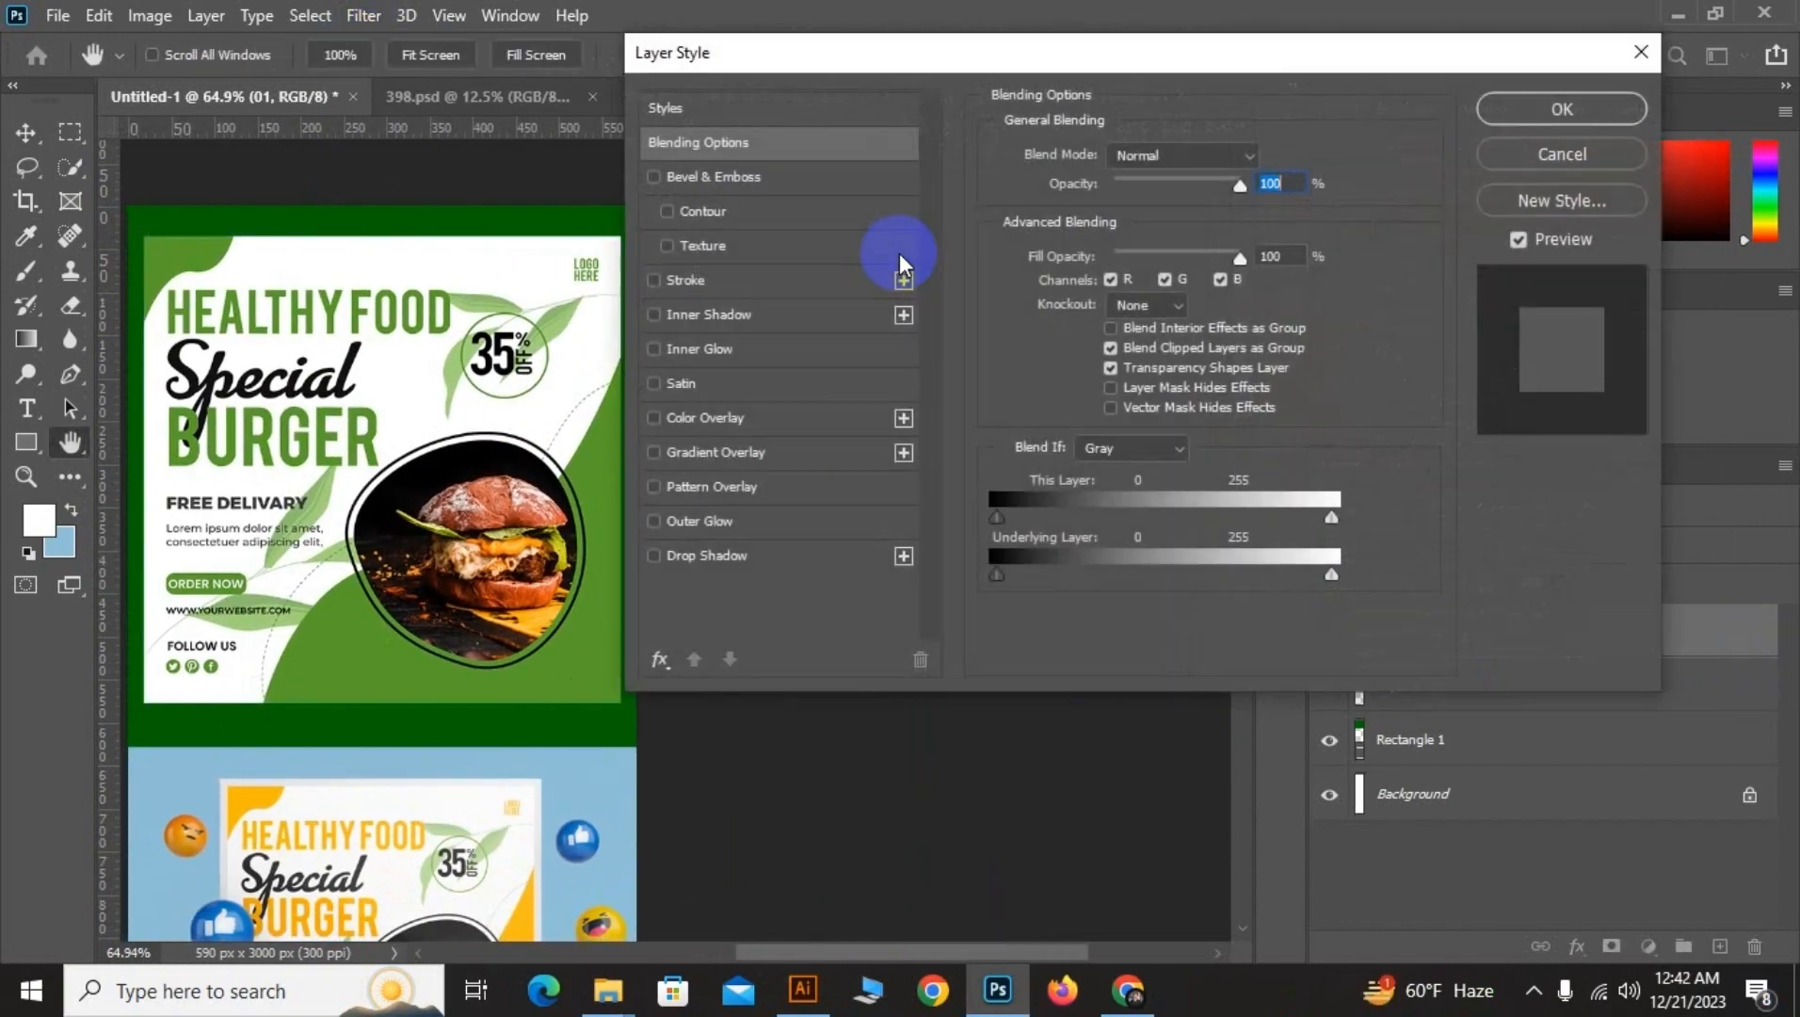
pyautogui.click(719, 313)
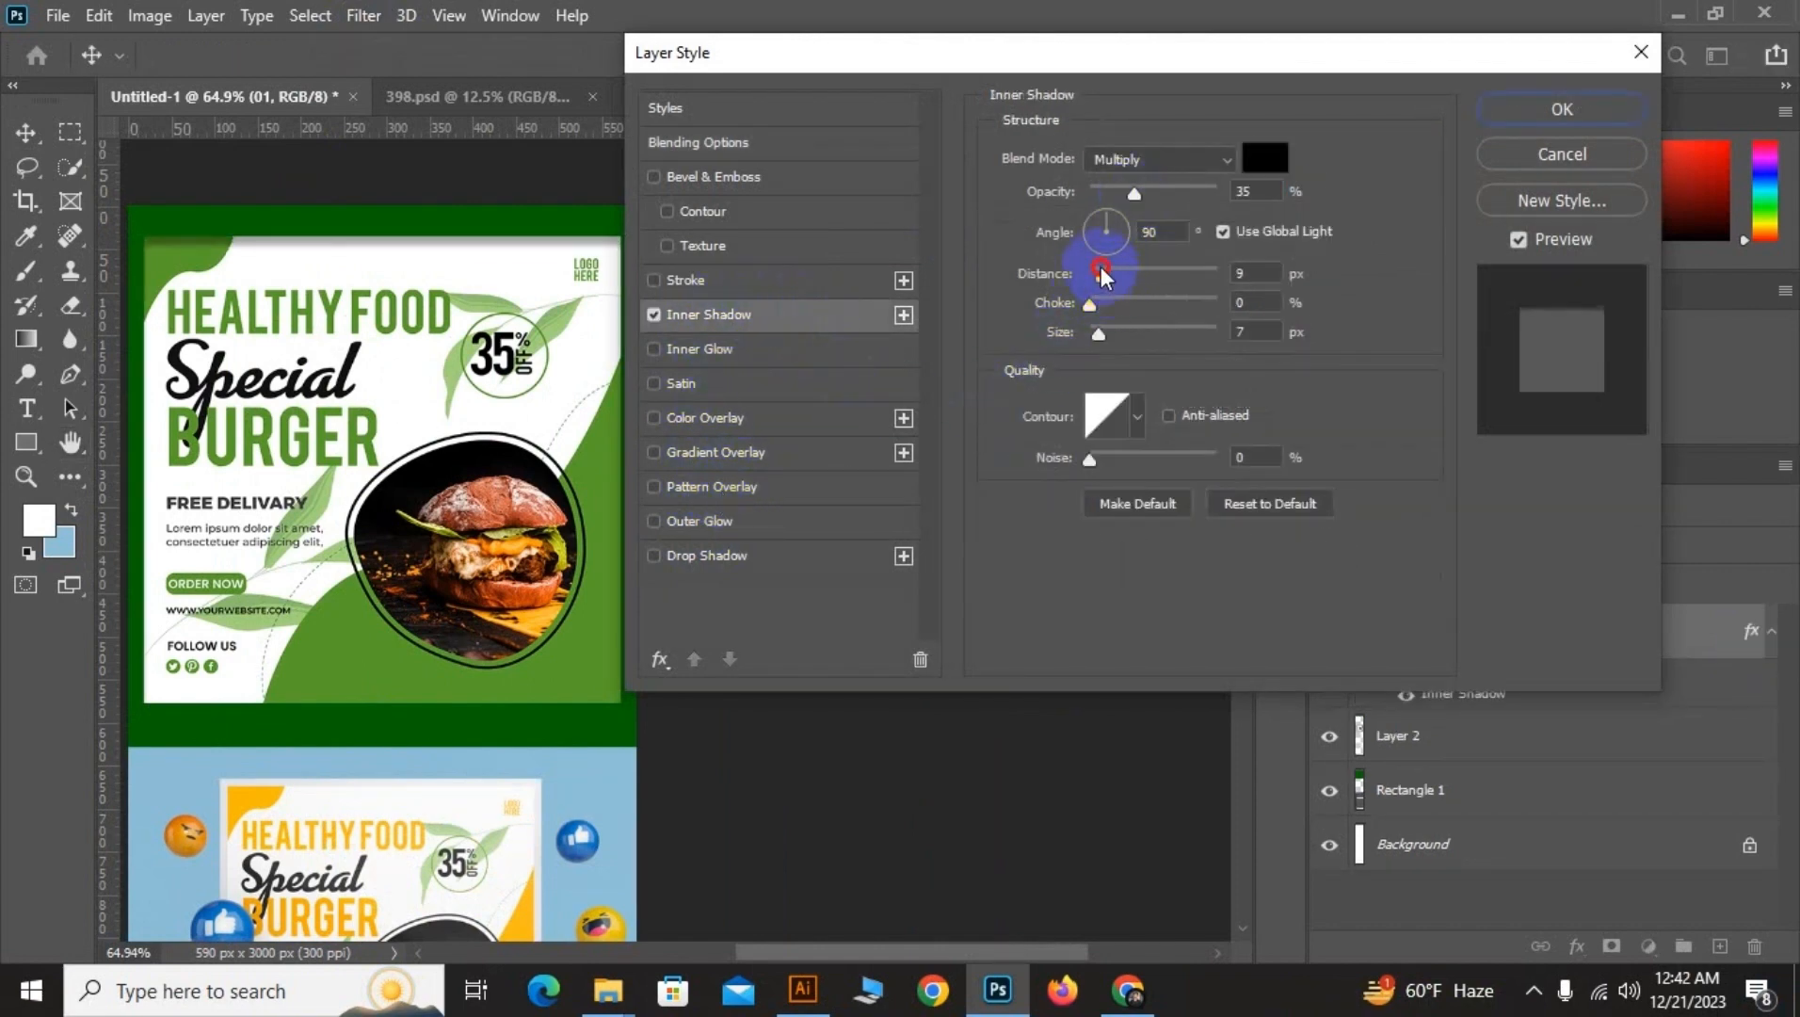
pyautogui.click(1055, 273)
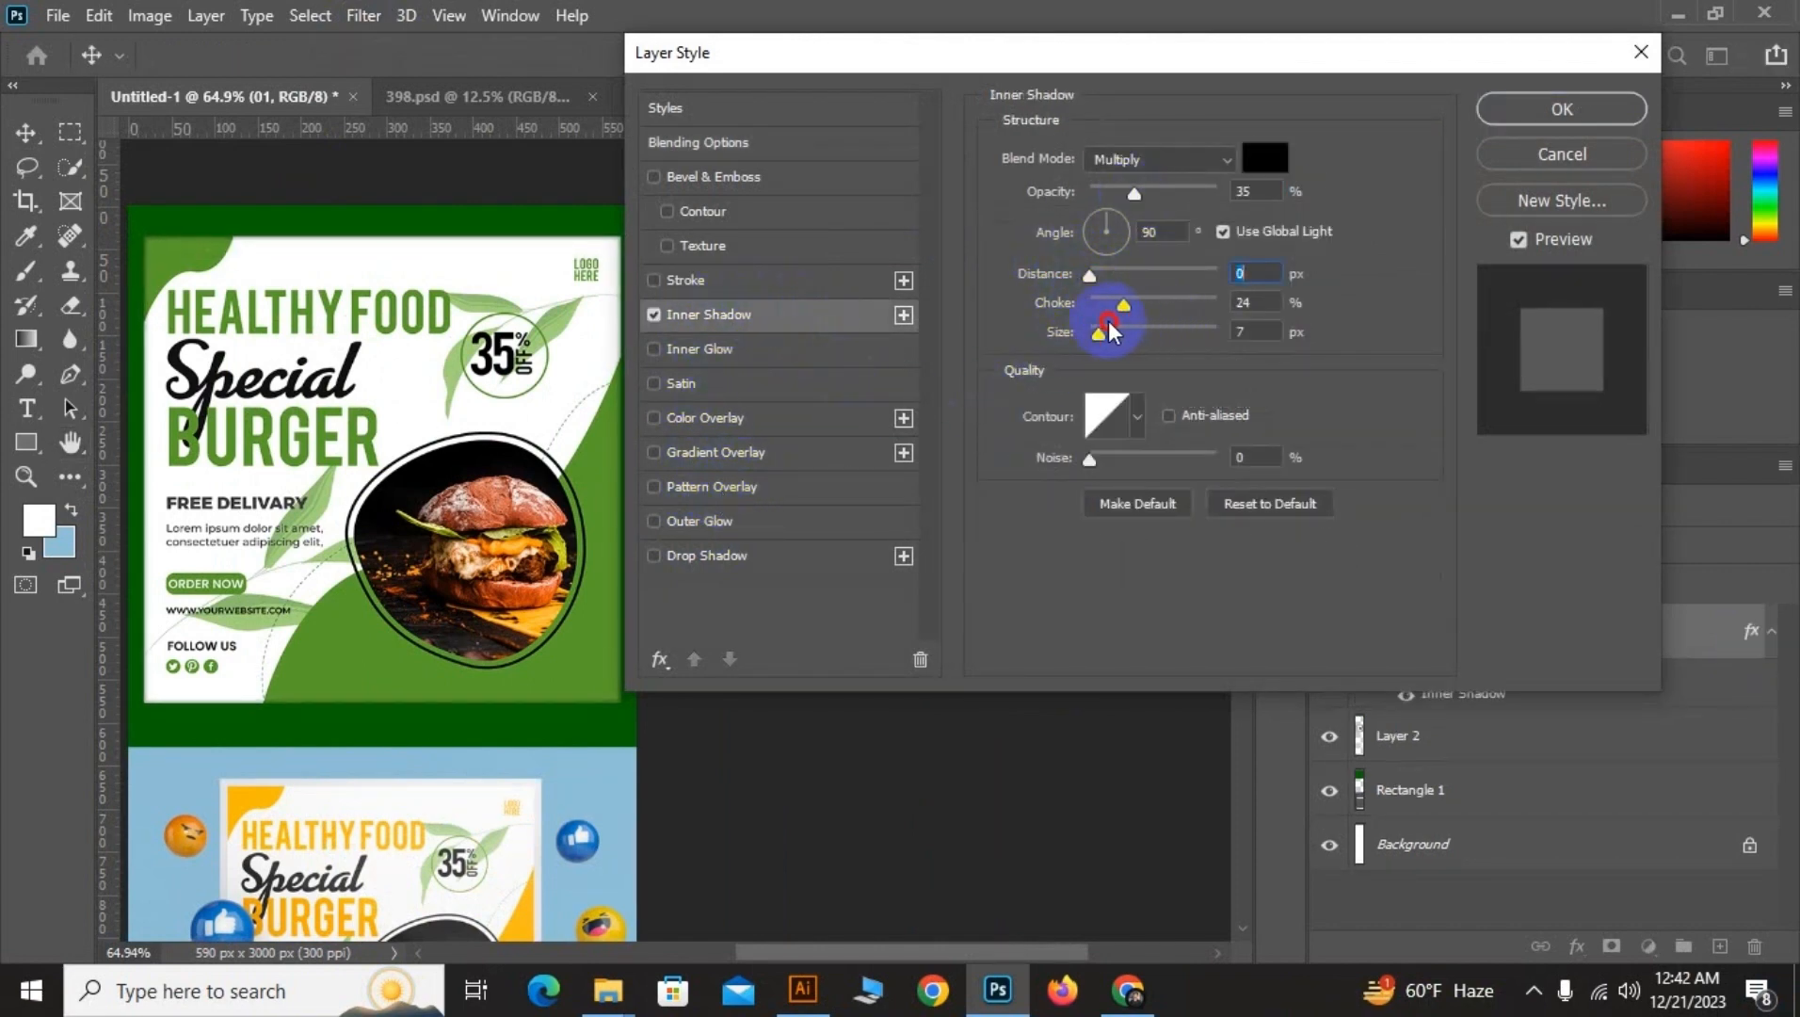
pyautogui.moveTo(1113, 332); pyautogui.dragTo(1106, 339)
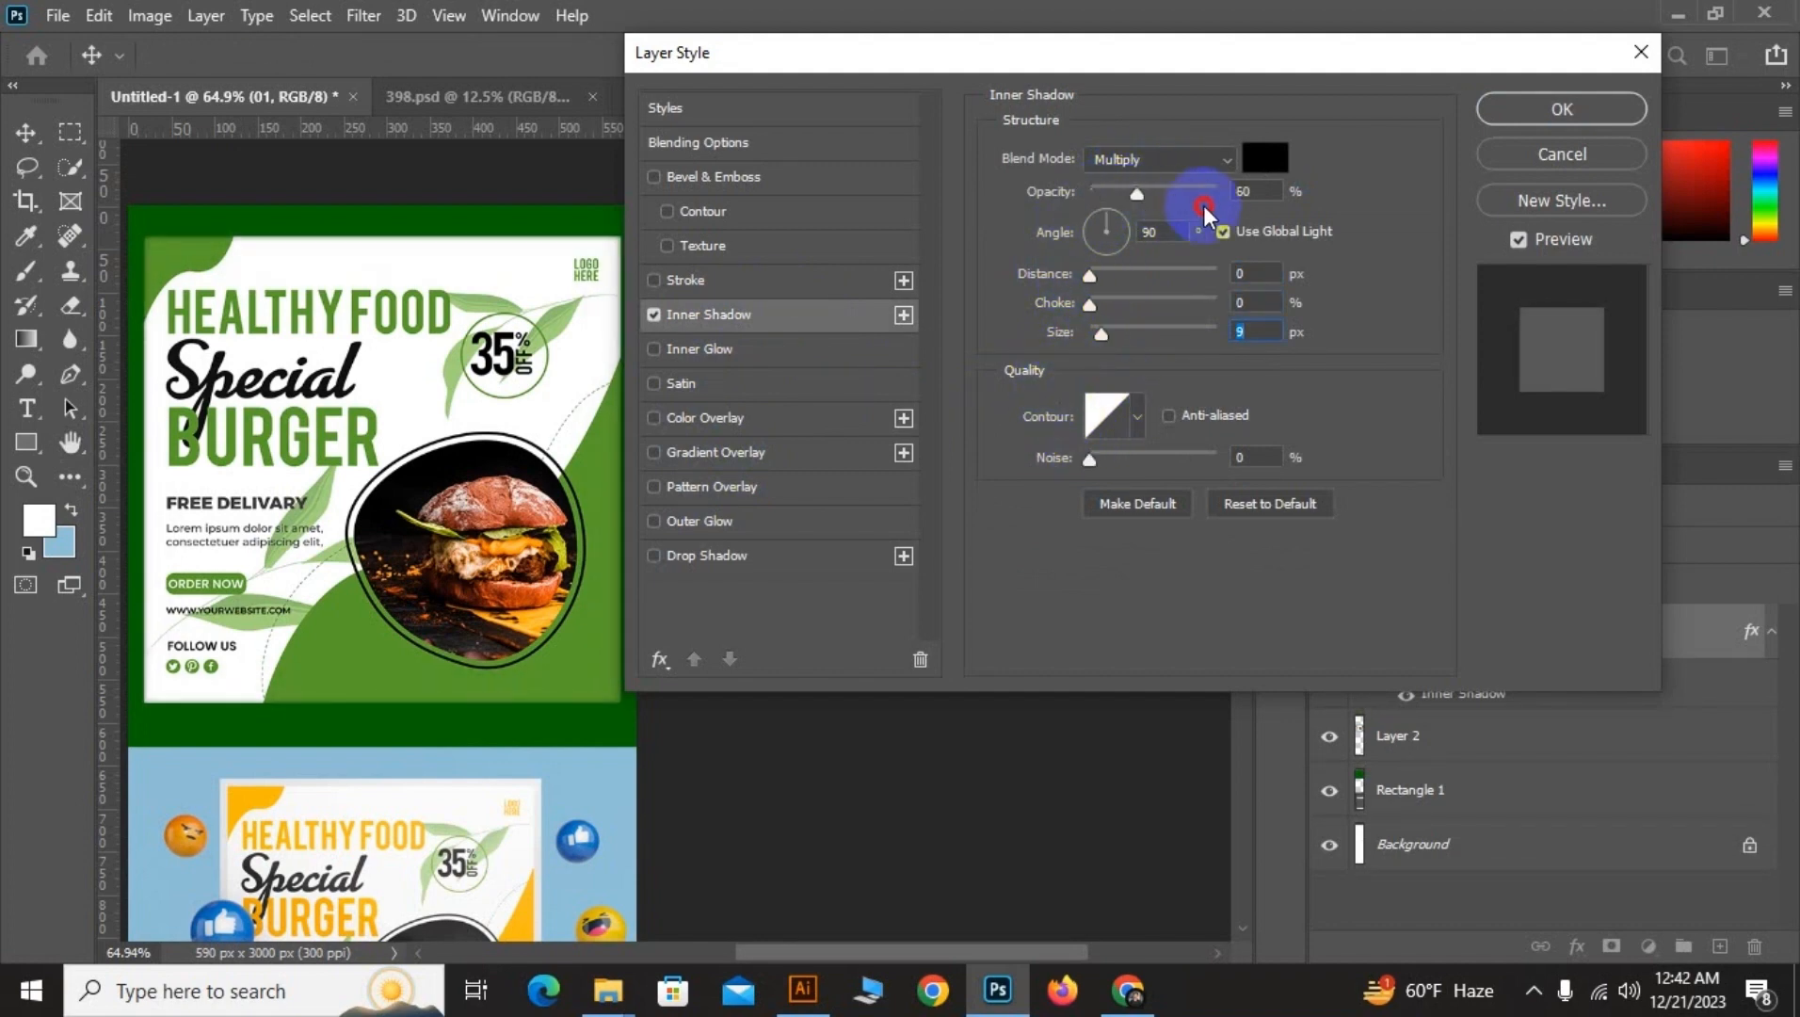
pyautogui.moveTo(1134, 230); pyautogui.dragTo(1134, 235)
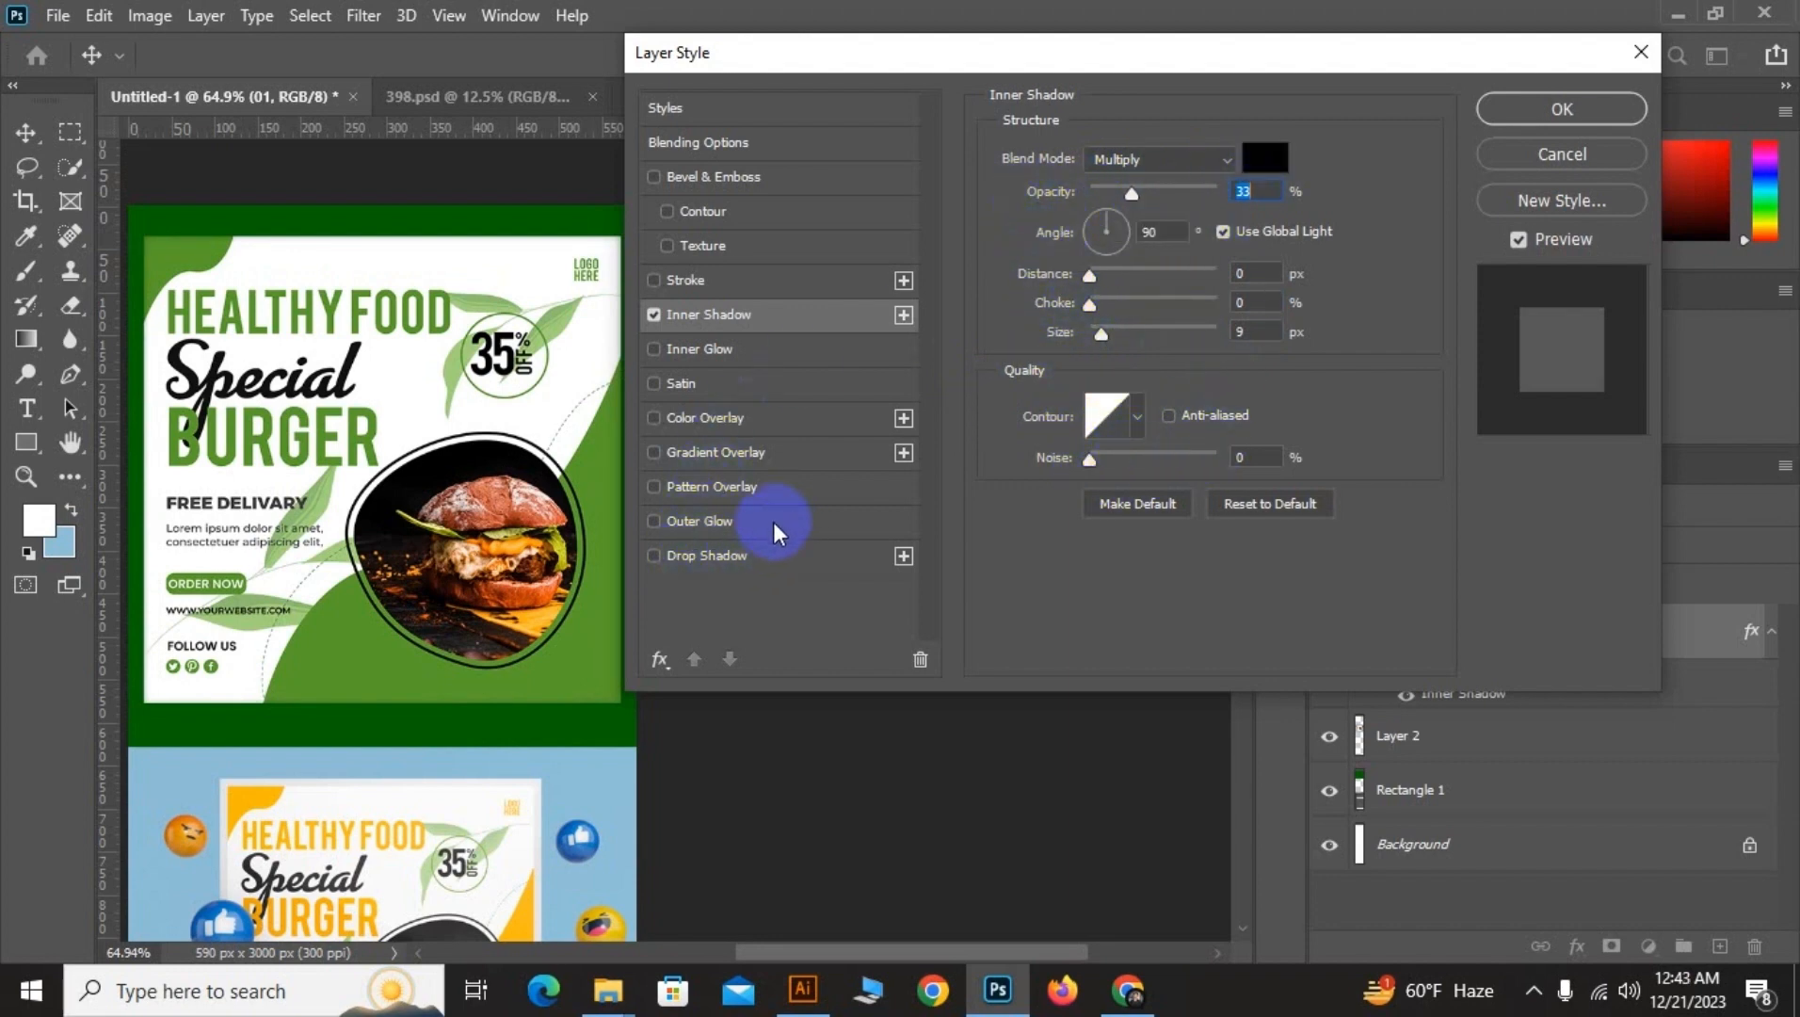
# Add a drop shadow to the 01 layer with 35% opacity, 15 px distance, 15% spread and 13 px size
pyautogui.click(750, 556)
pyautogui.moveTo(1104, 275); pyautogui.dragTo(1105, 343)
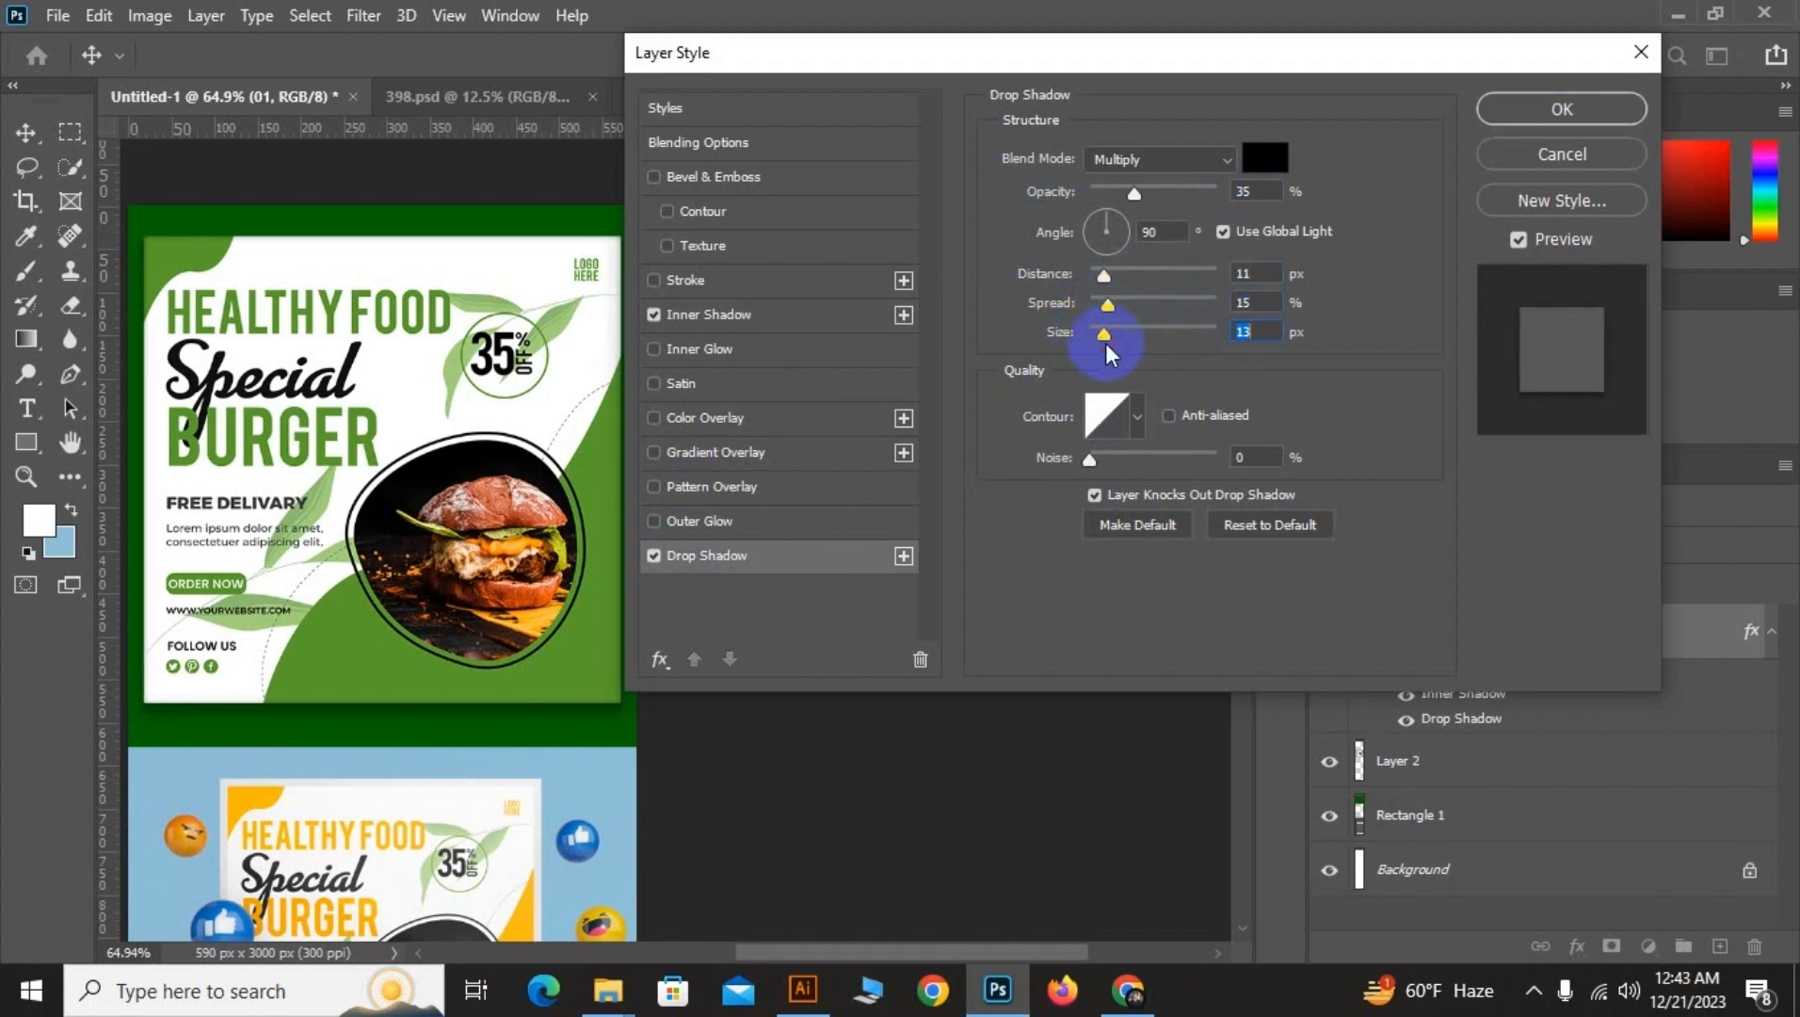
pyautogui.moveTo(965, 54); pyautogui.dragTo(1083, 60)
pyautogui.moveTo(1221, 281); pyautogui.dragTo(1230, 294)
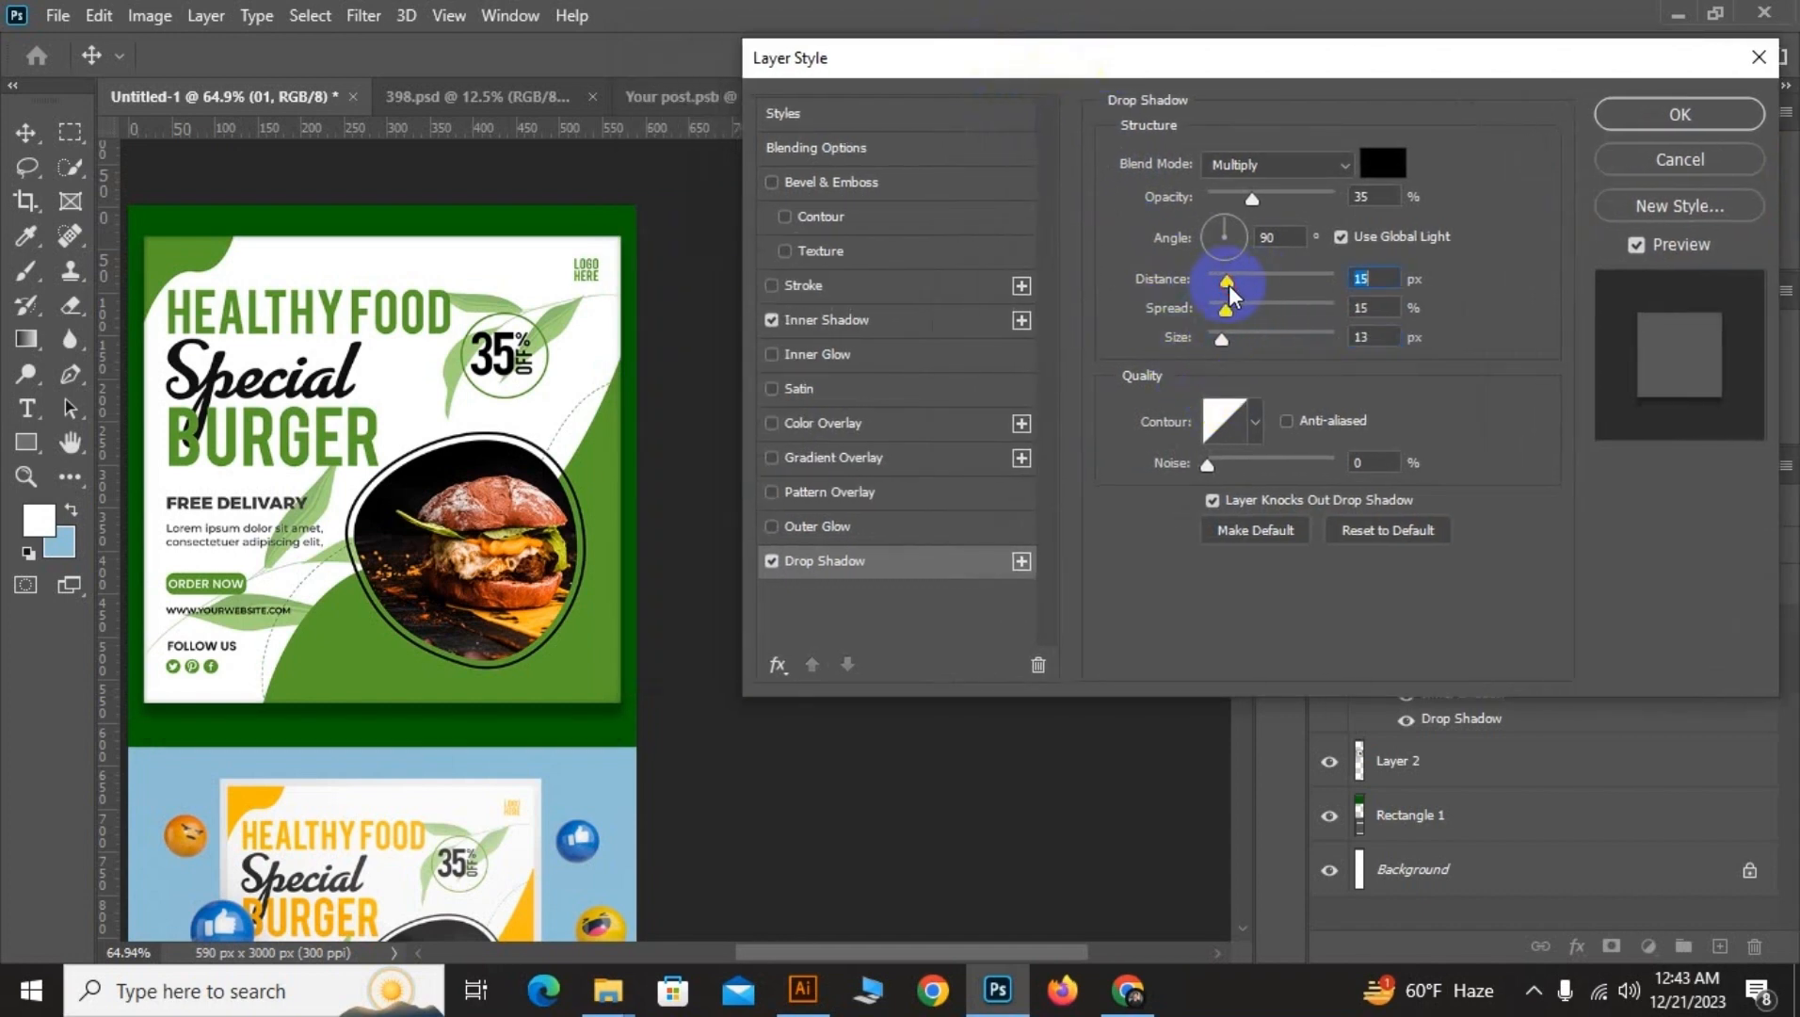
pyautogui.moveTo(1223, 227); pyautogui.dragTo(1211, 232)
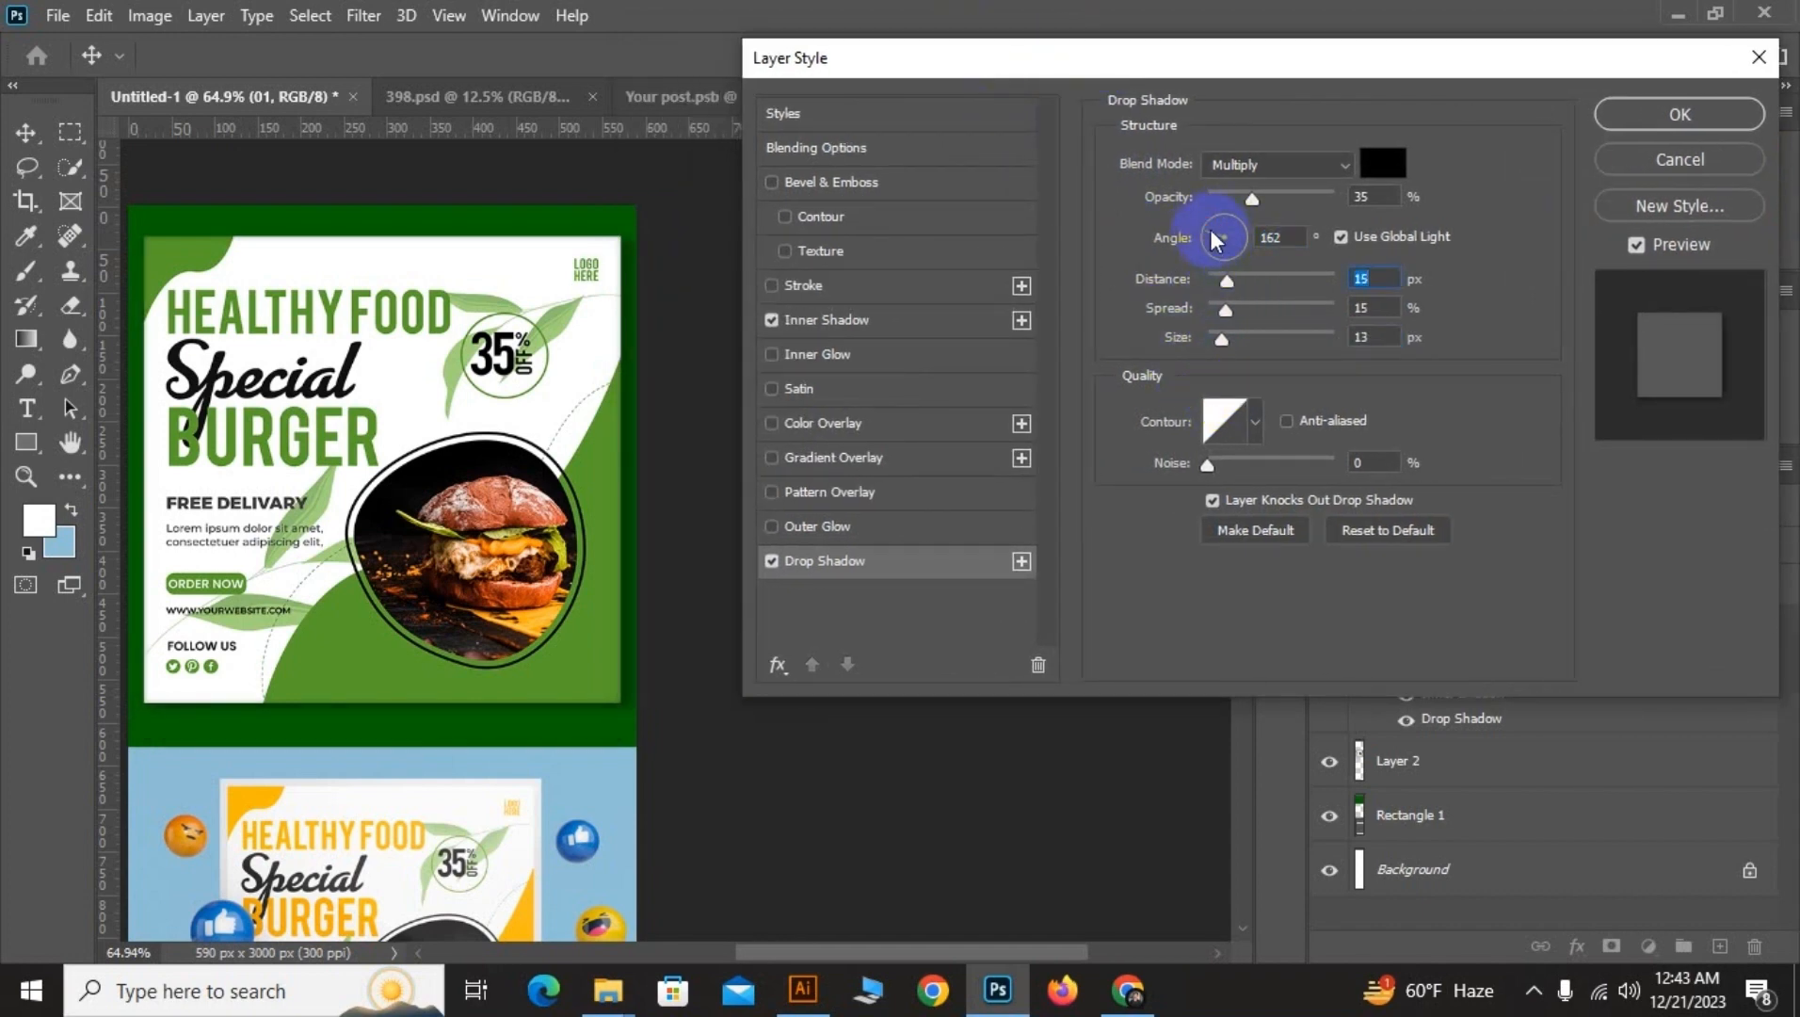
pyautogui.press('Return')
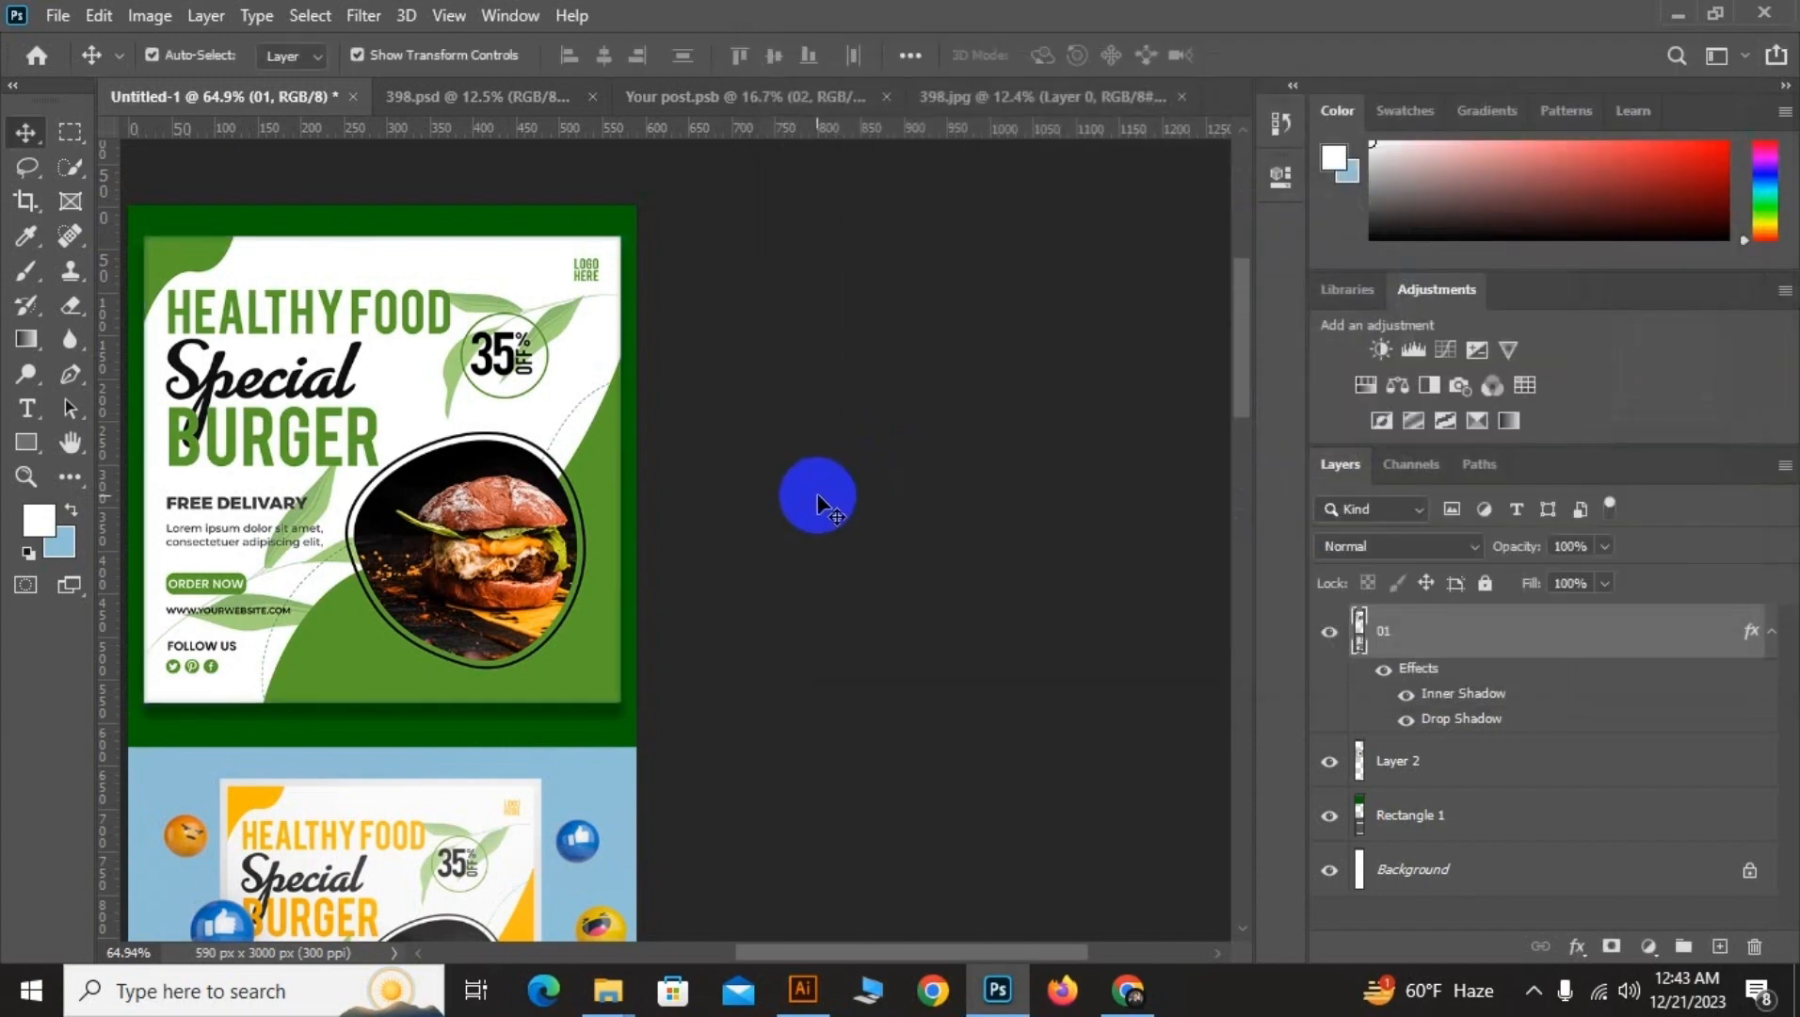
pyautogui.click(817, 496)
# Inspect the shadows on the green burger post and the layout of the whole preview
pyautogui.moveTo(775, 536); pyautogui.dragTo(1032, 444)
pyautogui.scroll(-3, 753, 395)
pyautogui.moveTo(635, 612); pyautogui.dragTo(687, 410)
pyautogui.scroll(5, 641, 468)
pyautogui.scroll(-4, 637, 470)
pyautogui.moveTo(621, 506); pyautogui.dragTo(703, 583)
pyautogui.scroll(3, 617, 694)
pyautogui.scroll(-4, 617, 694)
# Switch to File Explorer and open the folder holding the exported burger post images
pyautogui.click(610, 984)
pyautogui.click(735, 885)
pyautogui.click(609, 990)
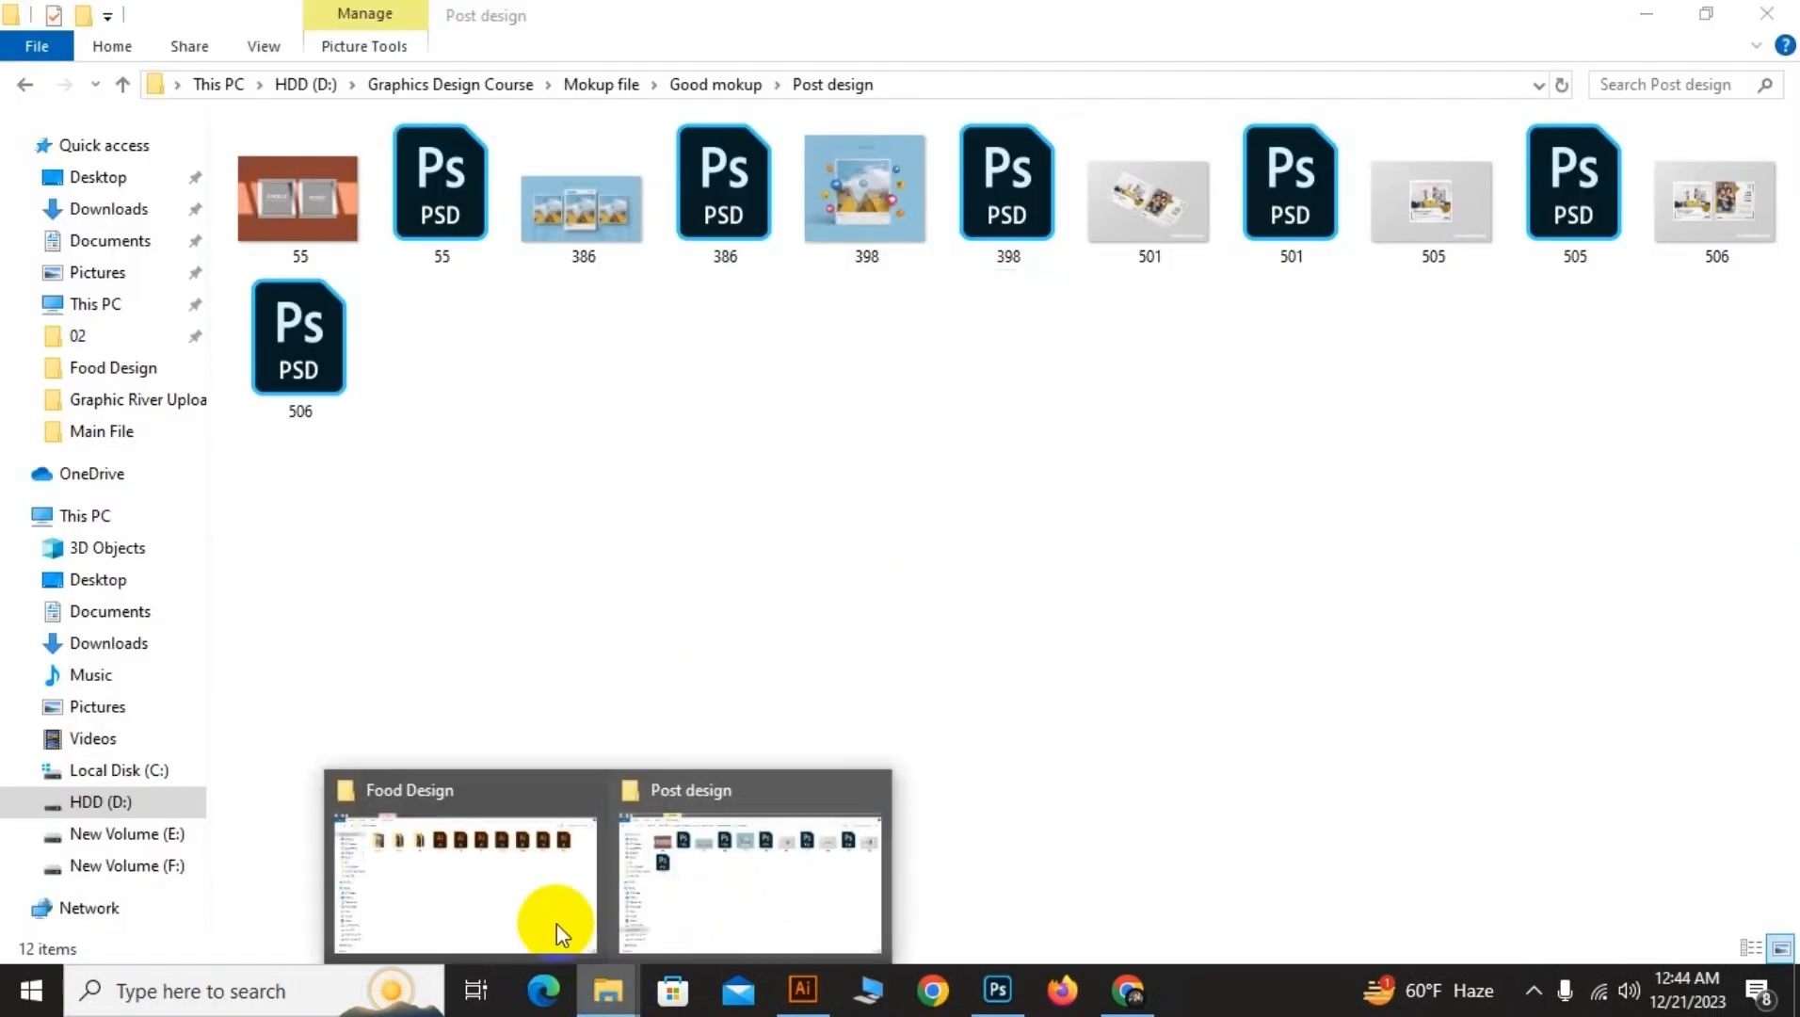
pyautogui.click(557, 923)
pyautogui.click(112, 370)
pyautogui.click(113, 405)
pyautogui.doubleClick(471, 193)
# Place 03.gif, the blue burger post, in the preview document at full canvas width directly beneath the mockup
pyautogui.moveTo(727, 200); pyautogui.dragTo(625, 653)
pyautogui.scroll(-2, 683, 706)
pyautogui.moveTo(683, 706); pyautogui.dragTo(679, 510)
pyautogui.moveTo(704, 387); pyautogui.dragTo(705, 481)
pyautogui.click(28, 133)
pyautogui.scroll(7, 661, 571)
pyautogui.scroll(-4, 662, 571)
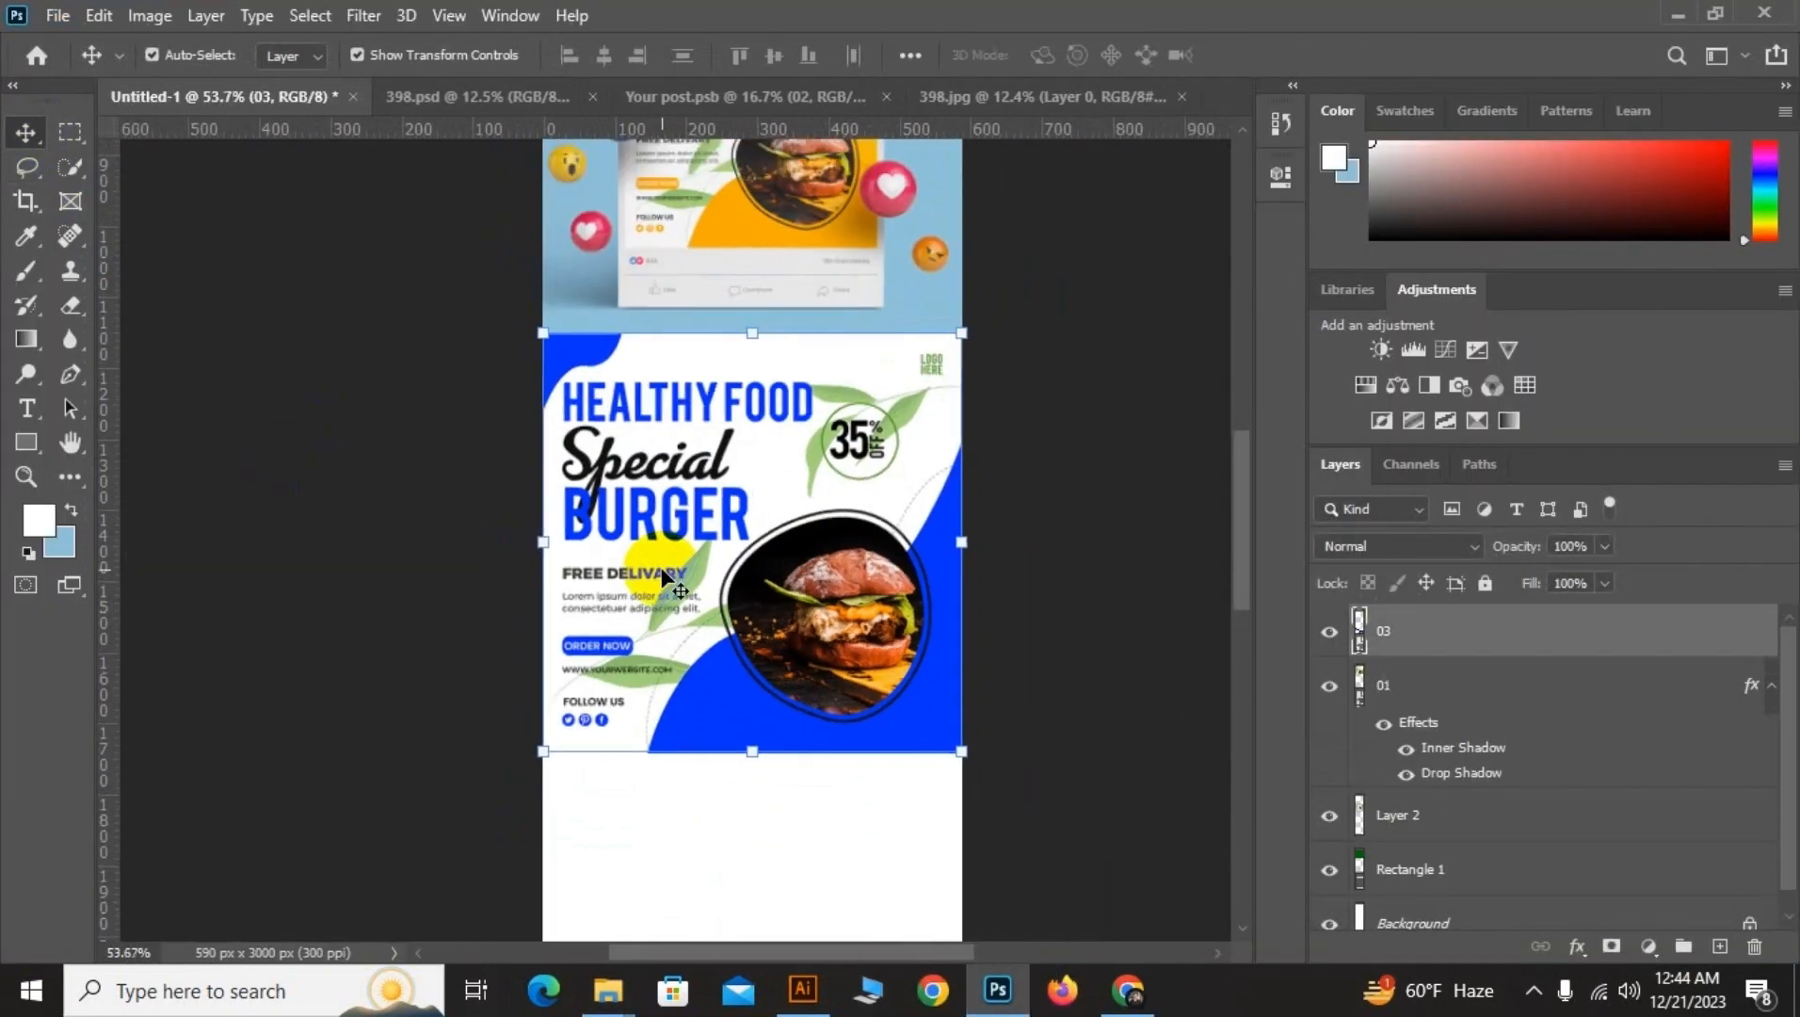
# Move the blue burger post down slightly to leave a white gap beneath the mockup
pyautogui.scroll(-6, 662, 572)
pyautogui.click(375, 508)
pyautogui.scroll(8, 656, 602)
pyautogui.moveTo(674, 580); pyautogui.dragTo(681, 623)
pyautogui.scroll(-5, 681, 623)
pyautogui.click(472, 586)
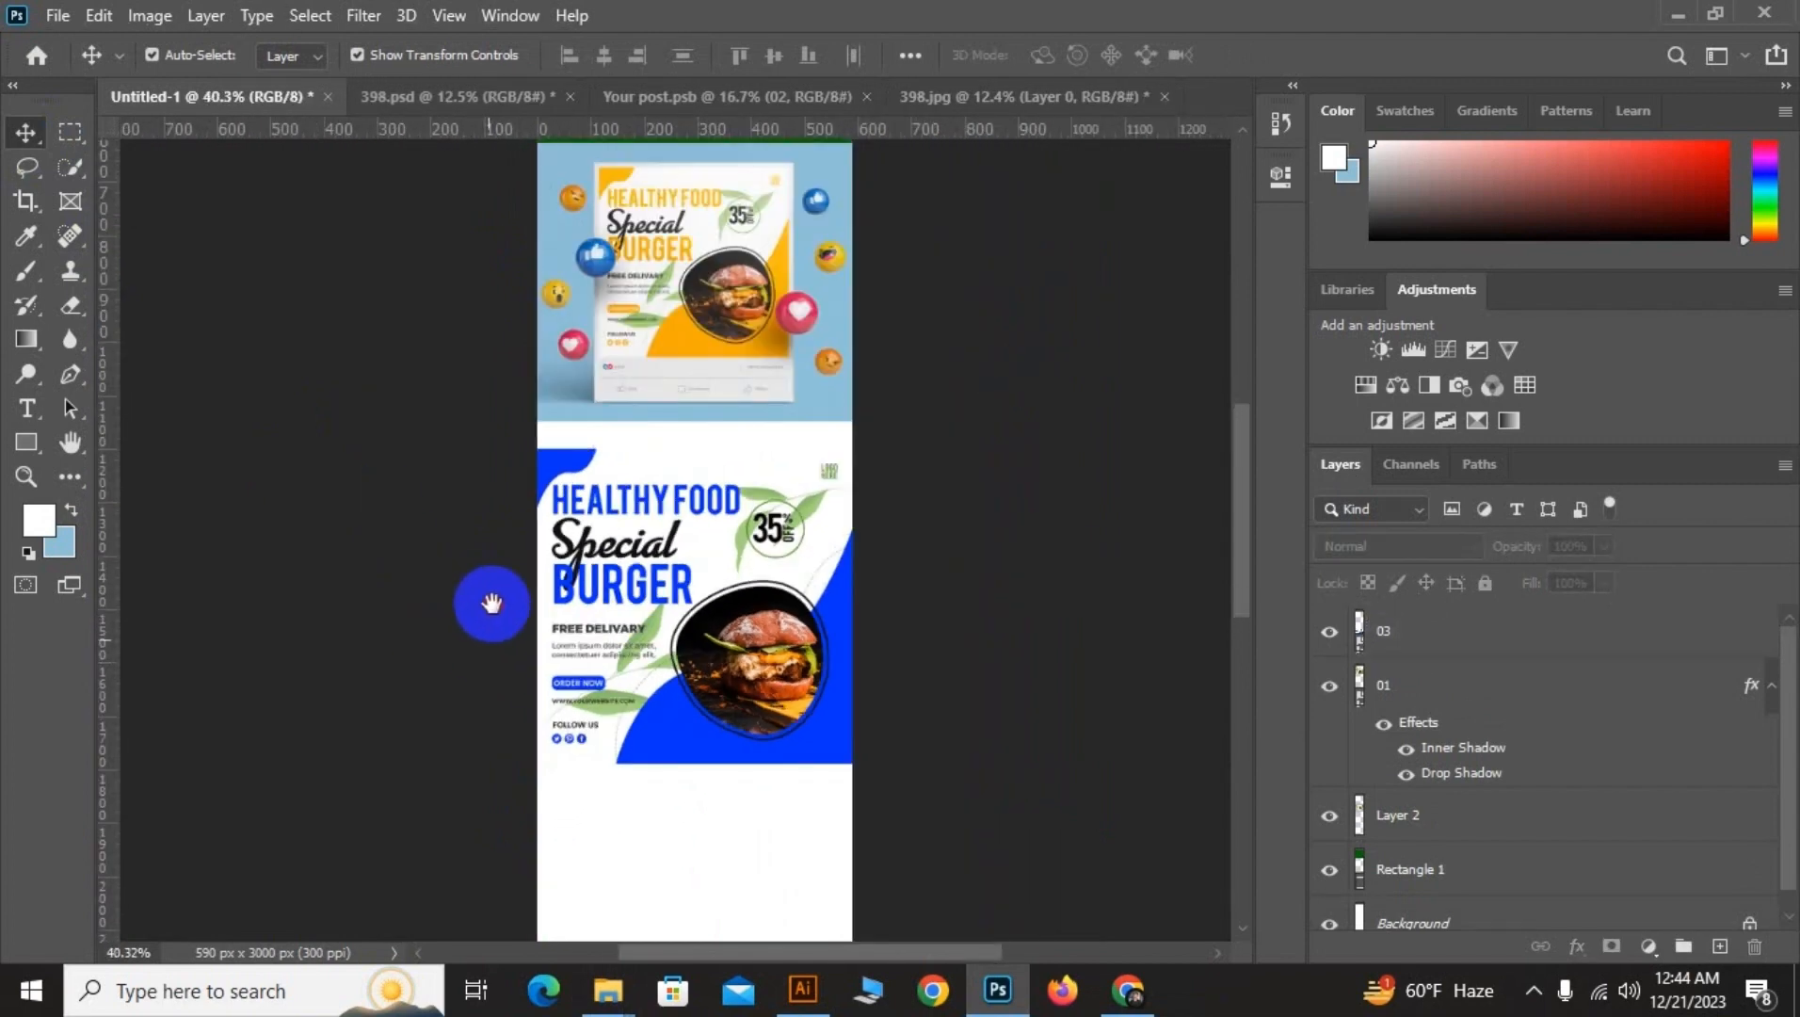
pyautogui.moveTo(492, 602); pyautogui.dragTo(498, 553)
pyautogui.press('u')
pyautogui.moveTo(521, 373); pyautogui.dragTo(871, 739)
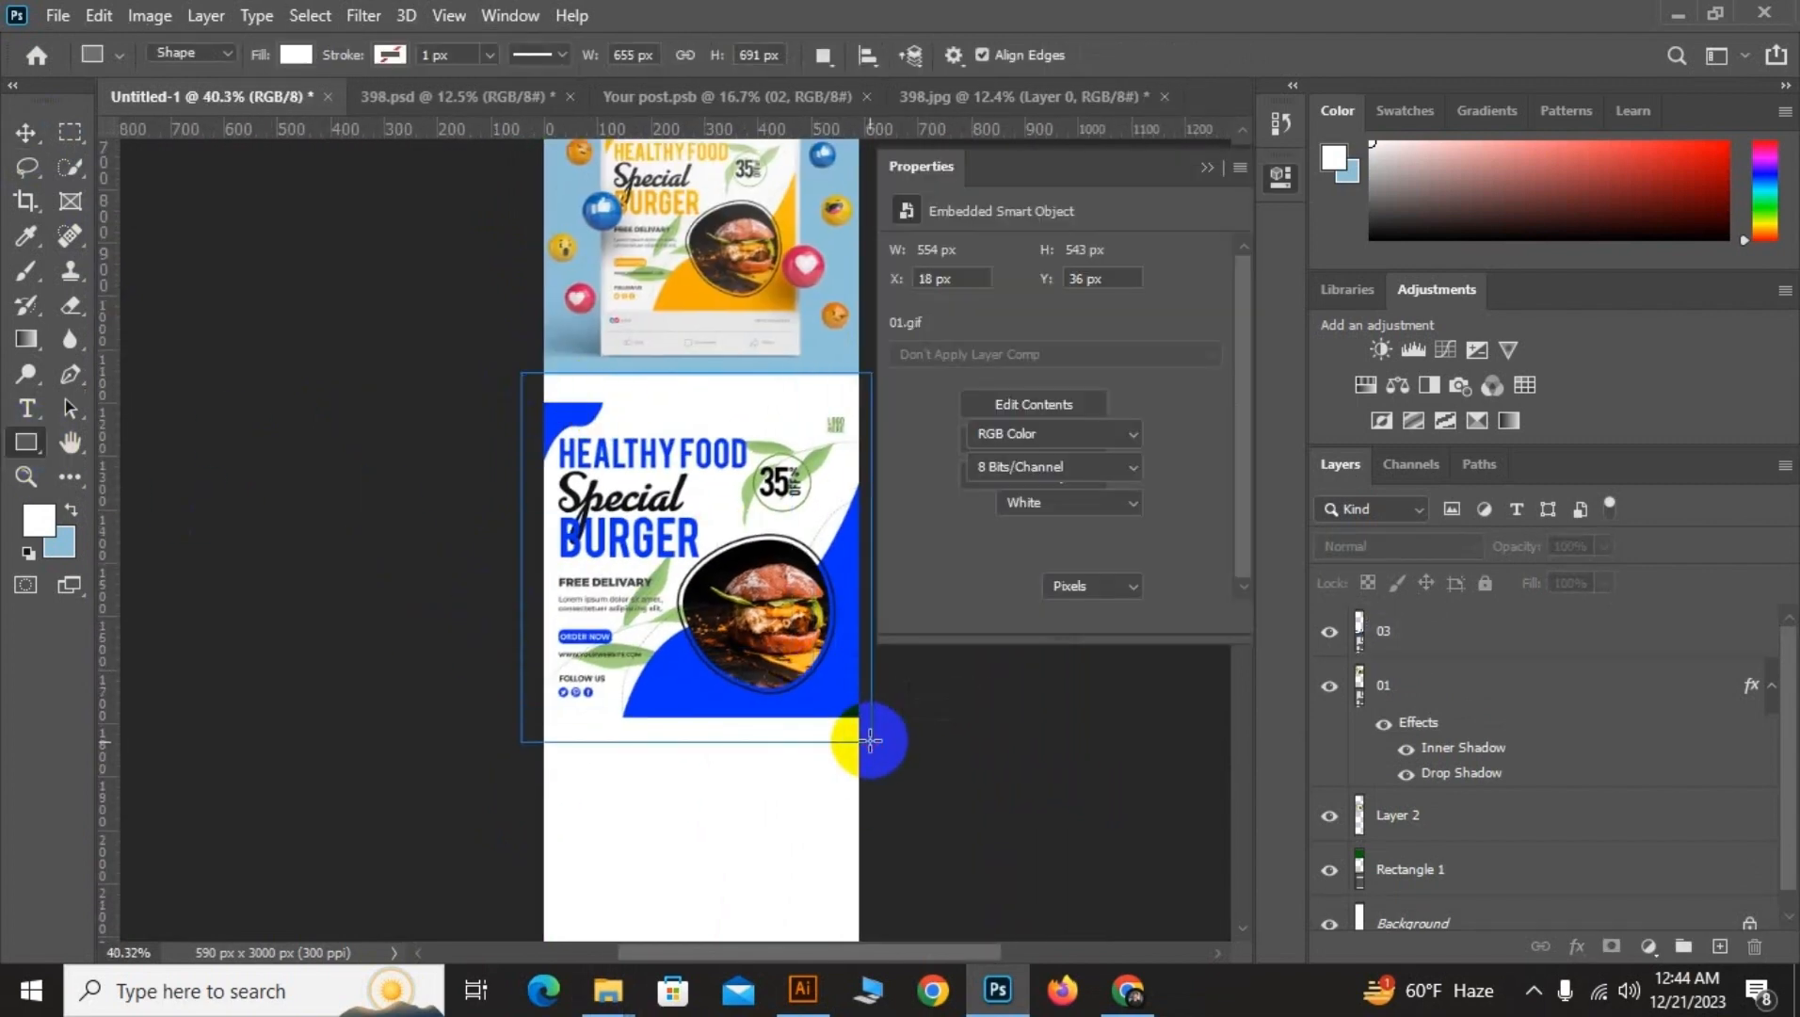
pyautogui.hotkey('ctrl', 'z')
pyautogui.click(1208, 169)
# Scale the blue burger post down to about 542 × 542 px and centre it horizontally just below the mockup
pyautogui.click(26, 133)
pyautogui.click(647, 506)
pyautogui.moveTo(545, 404); pyautogui.dragTo(569, 436)
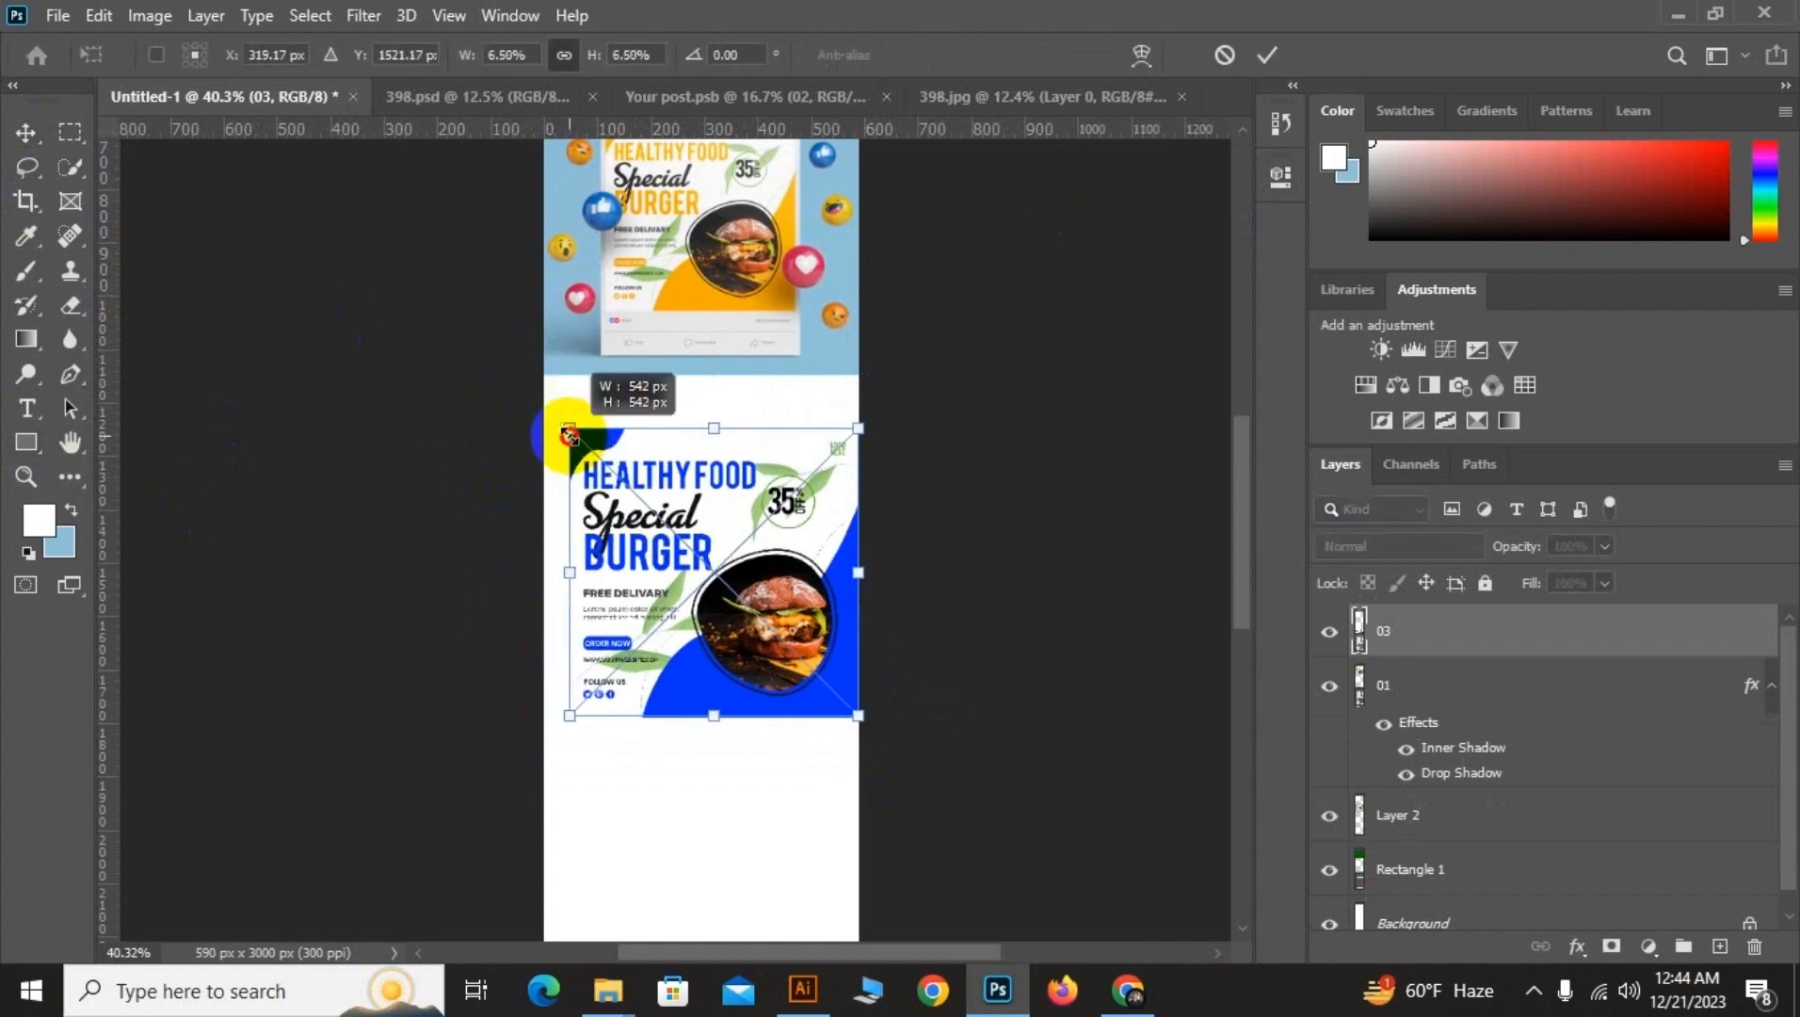
pyautogui.moveTo(773, 568); pyautogui.dragTo(761, 535)
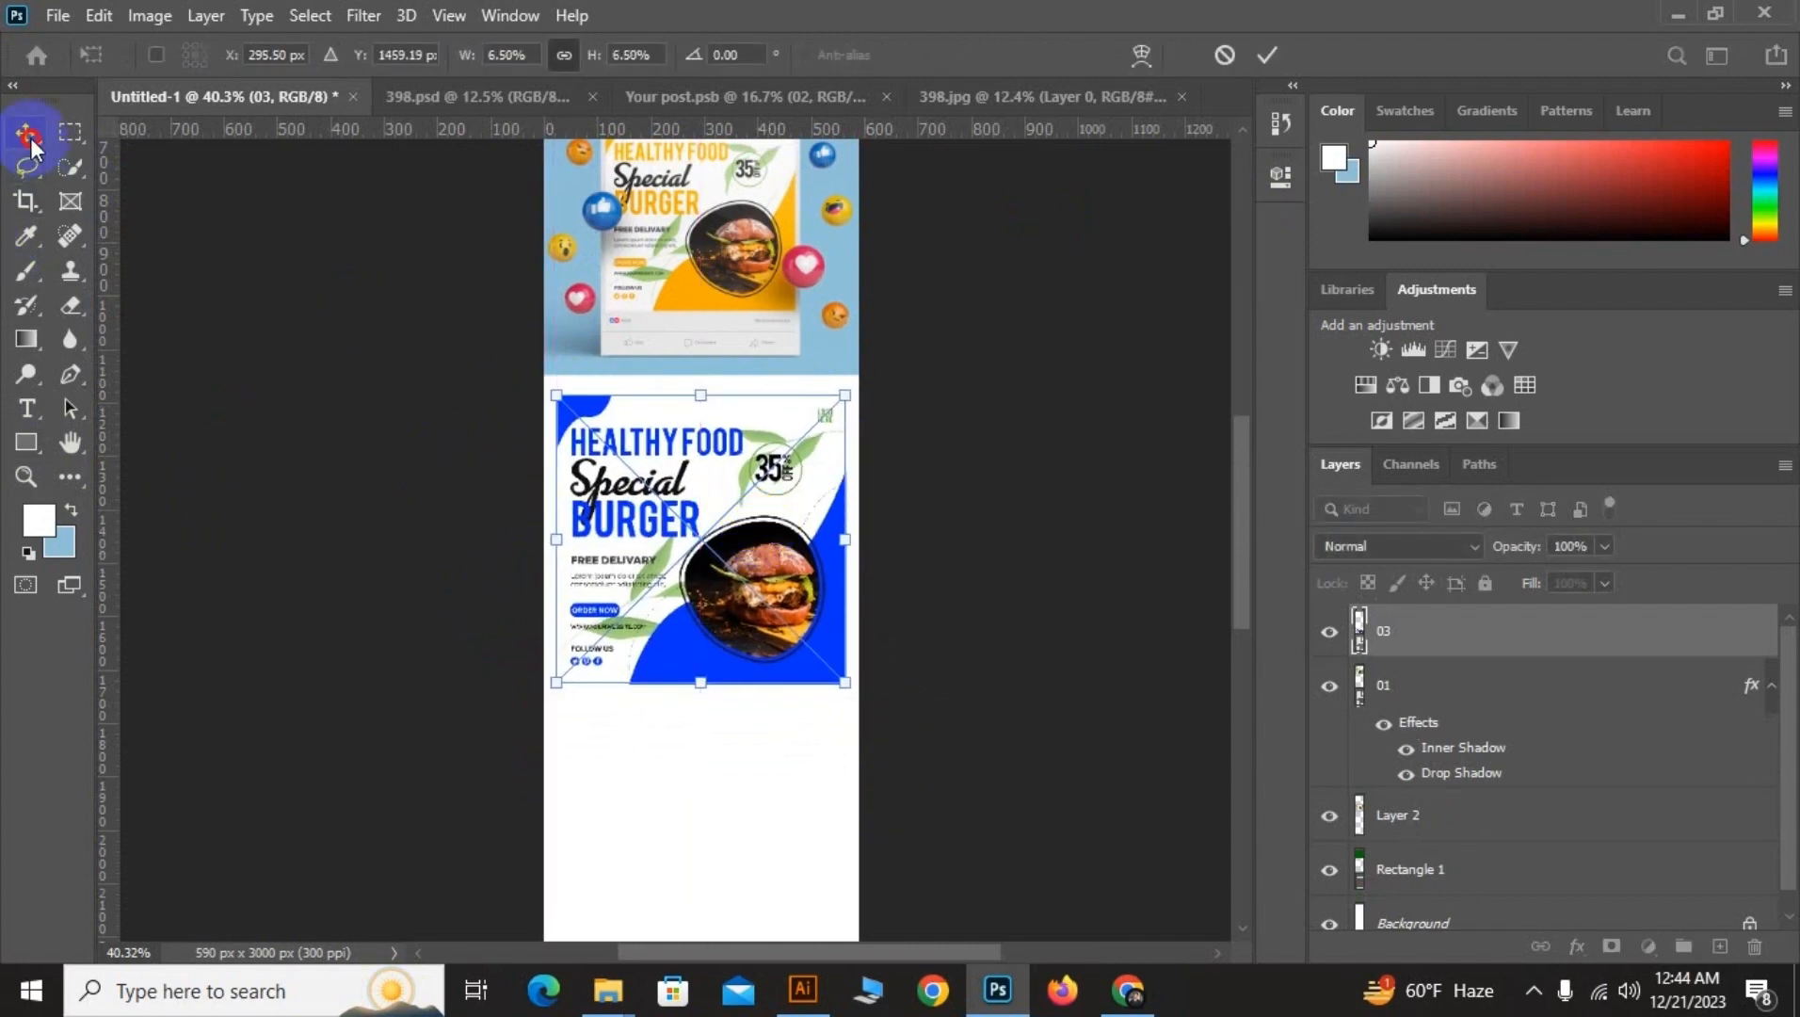
pyautogui.press('Return')
pyautogui.press('u')
pyautogui.moveTo(515, 373); pyautogui.dragTo(873, 706)
pyautogui.scroll(2, 852, 663)
pyautogui.hotkey('ctrl', 'z')
pyautogui.press('v')
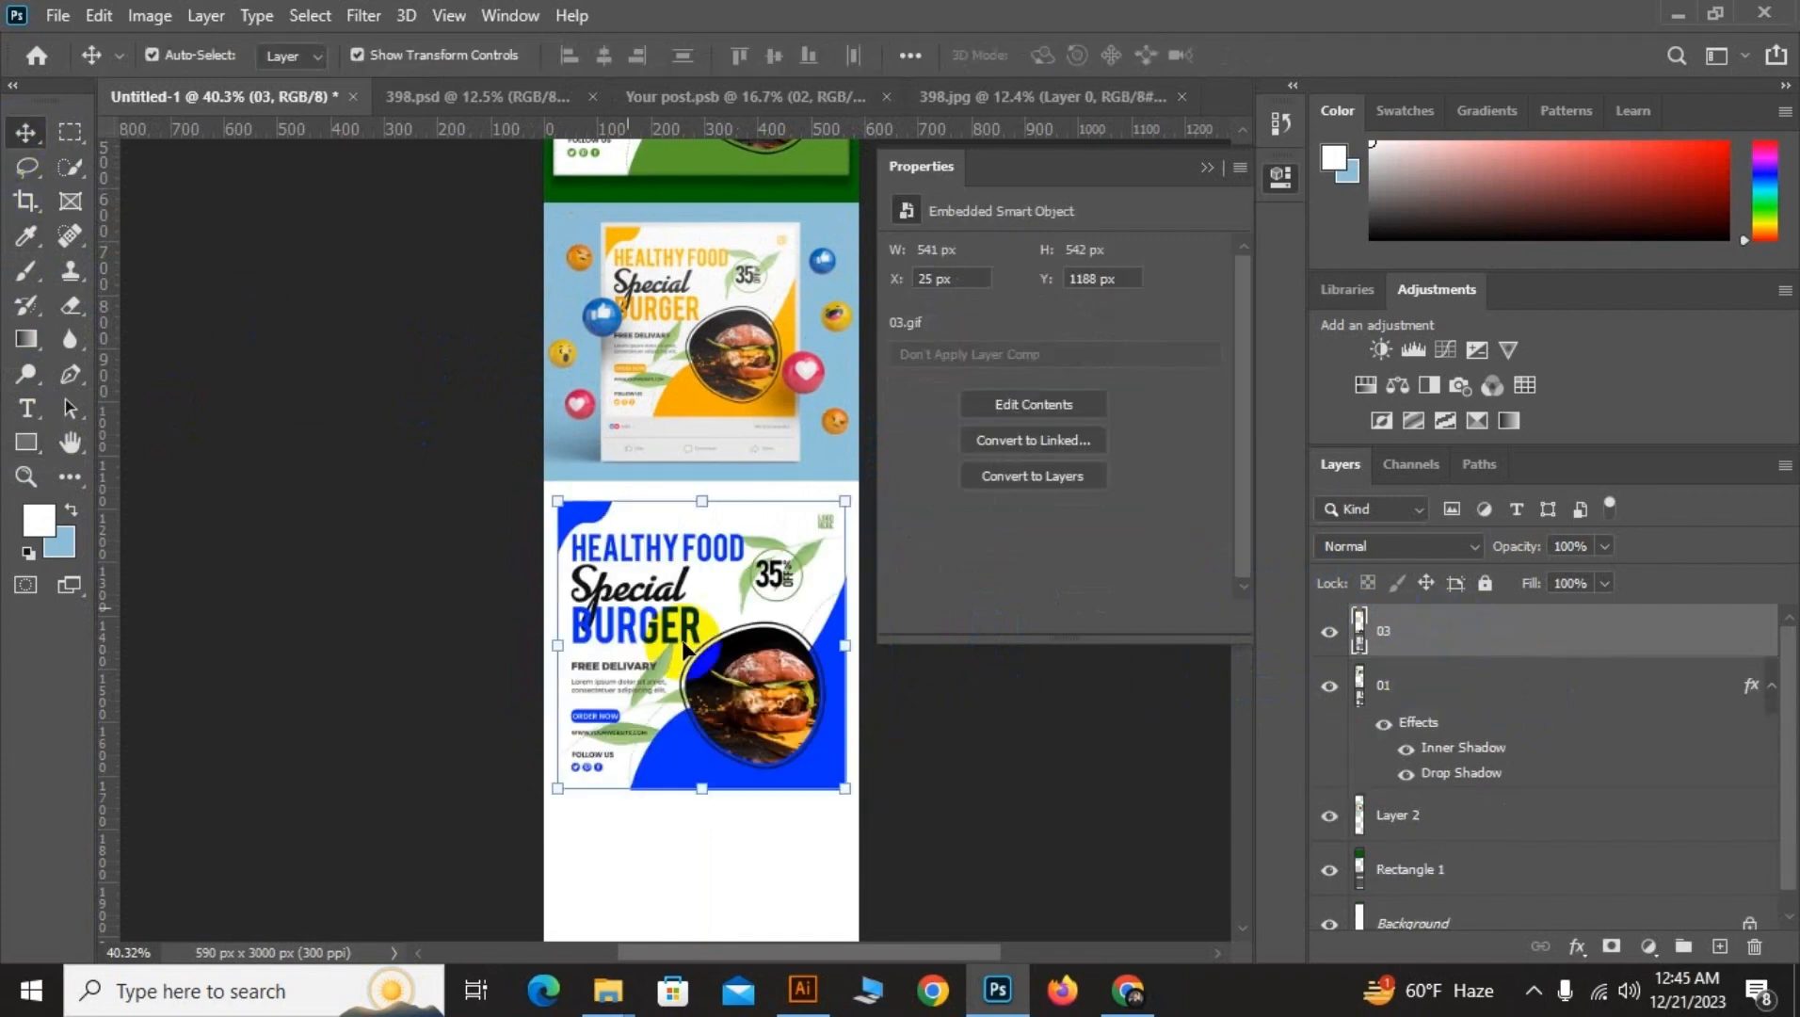
# Draw a rectangle about 717 × 616 px around the blue burger post and move it behind the 03 layer
pyautogui.click(26, 450)
pyautogui.moveTo(510, 480); pyautogui.dragTo(892, 808)
pyautogui.moveTo(1417, 618); pyautogui.dragTo(1407, 711)
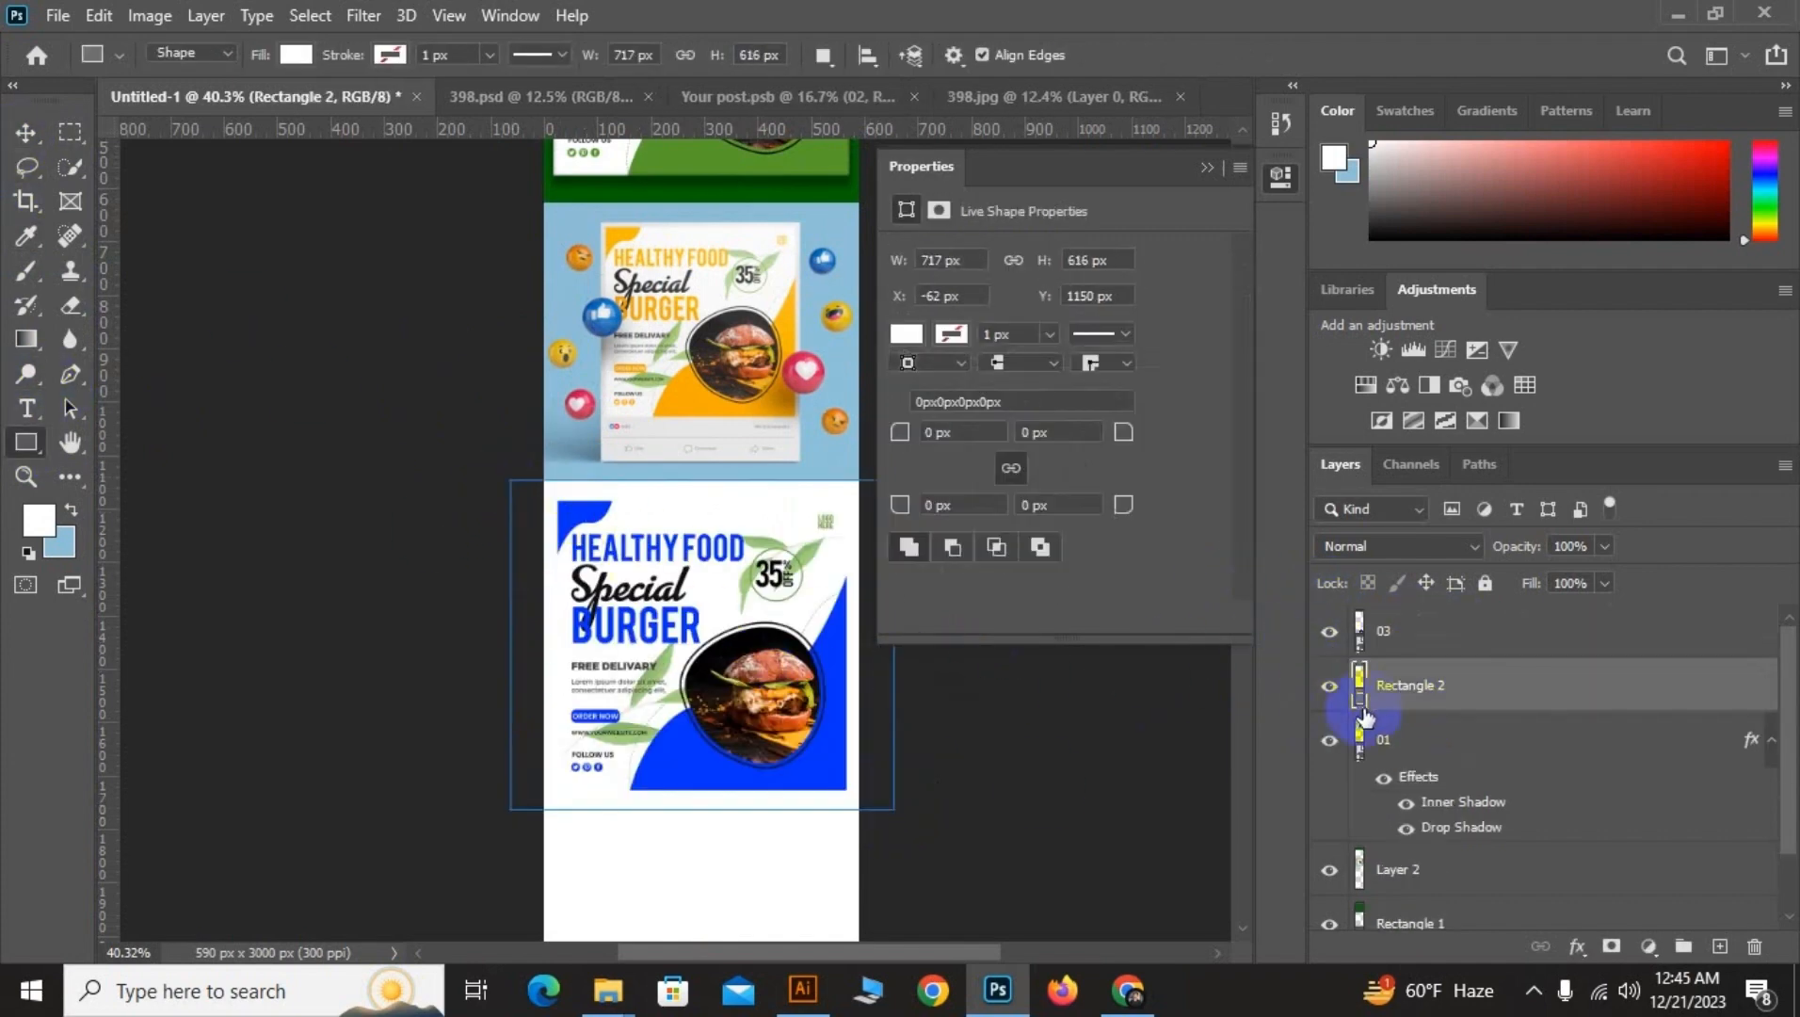
# Fill the new rectangle behind the blue burger post with dark blue #00097e
pyautogui.doubleClick(1356, 690)
pyautogui.click(1352, 514)
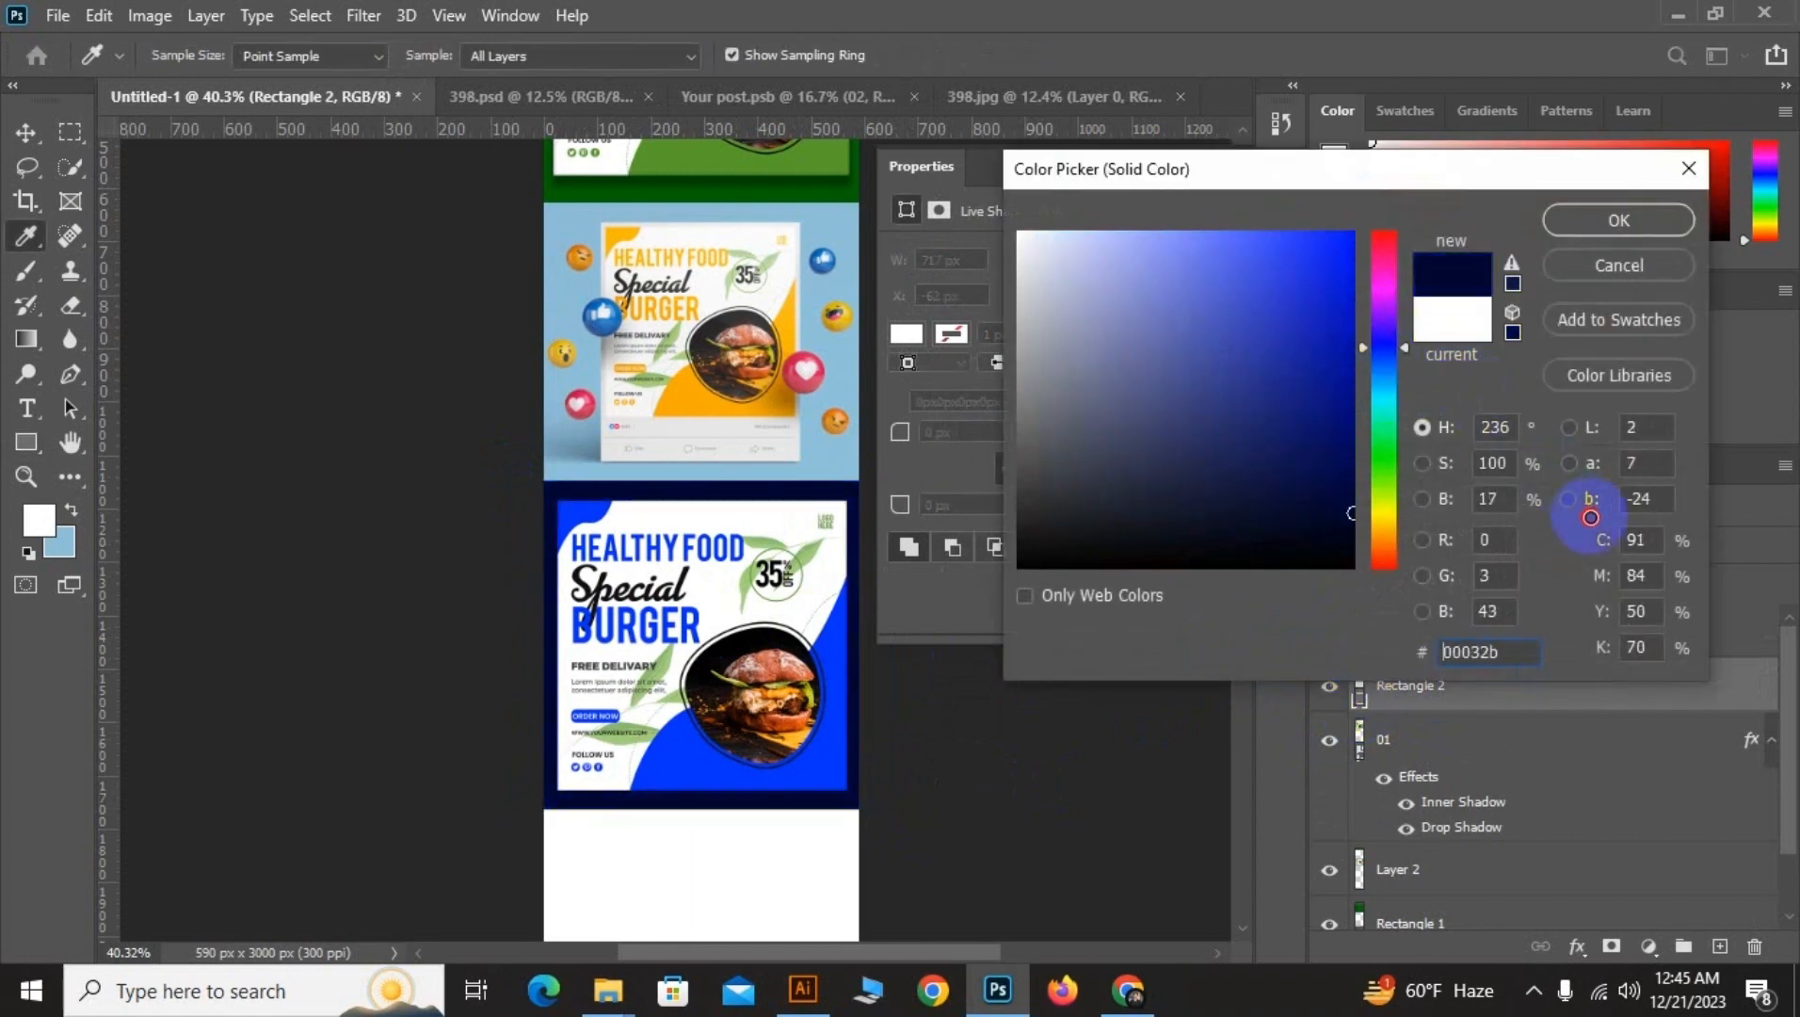
pyautogui.moveTo(1304, 477)
pyautogui.mouseDown()
pyautogui.moveTo(1318, 293)
pyautogui.moveTo(1376, 402)
pyautogui.mouseUp()
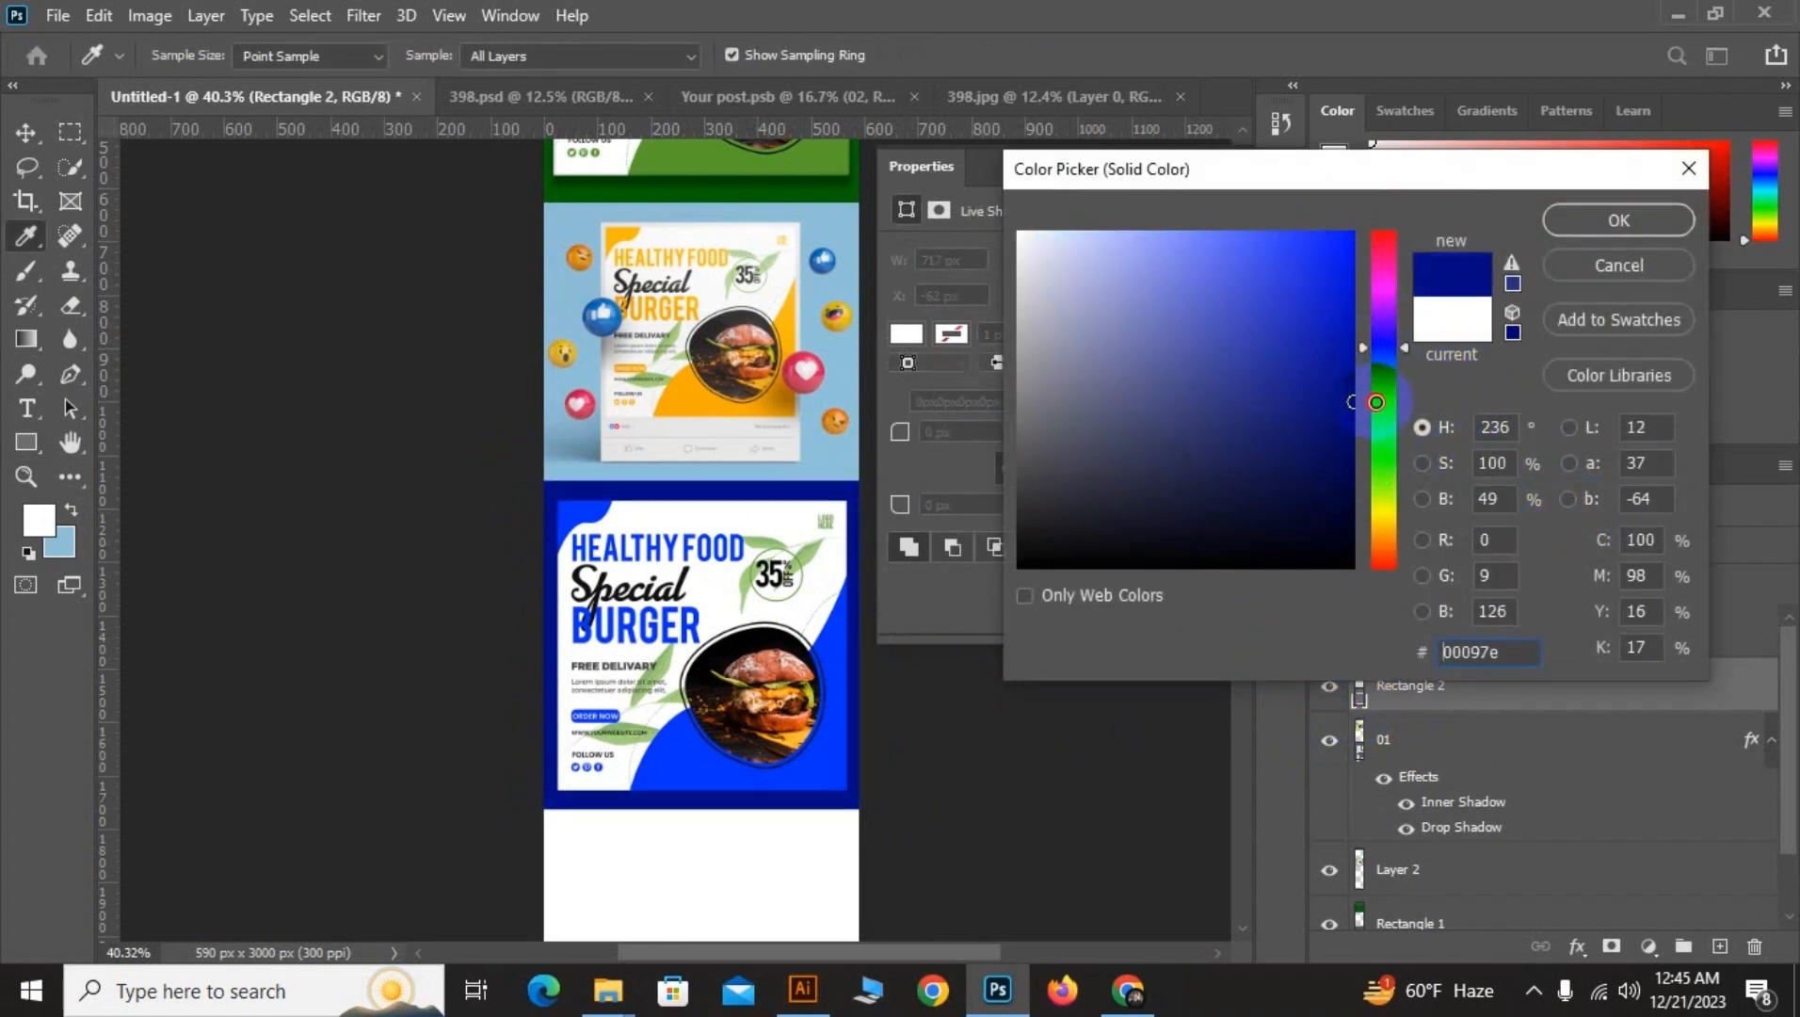
pyautogui.click(1617, 222)
pyautogui.click(1217, 163)
pyautogui.click(27, 132)
pyautogui.click(268, 436)
pyautogui.moveTo(836, 651); pyautogui.dragTo(876, 570)
pyautogui.scroll(9, 876, 692)
pyautogui.click(853, 754)
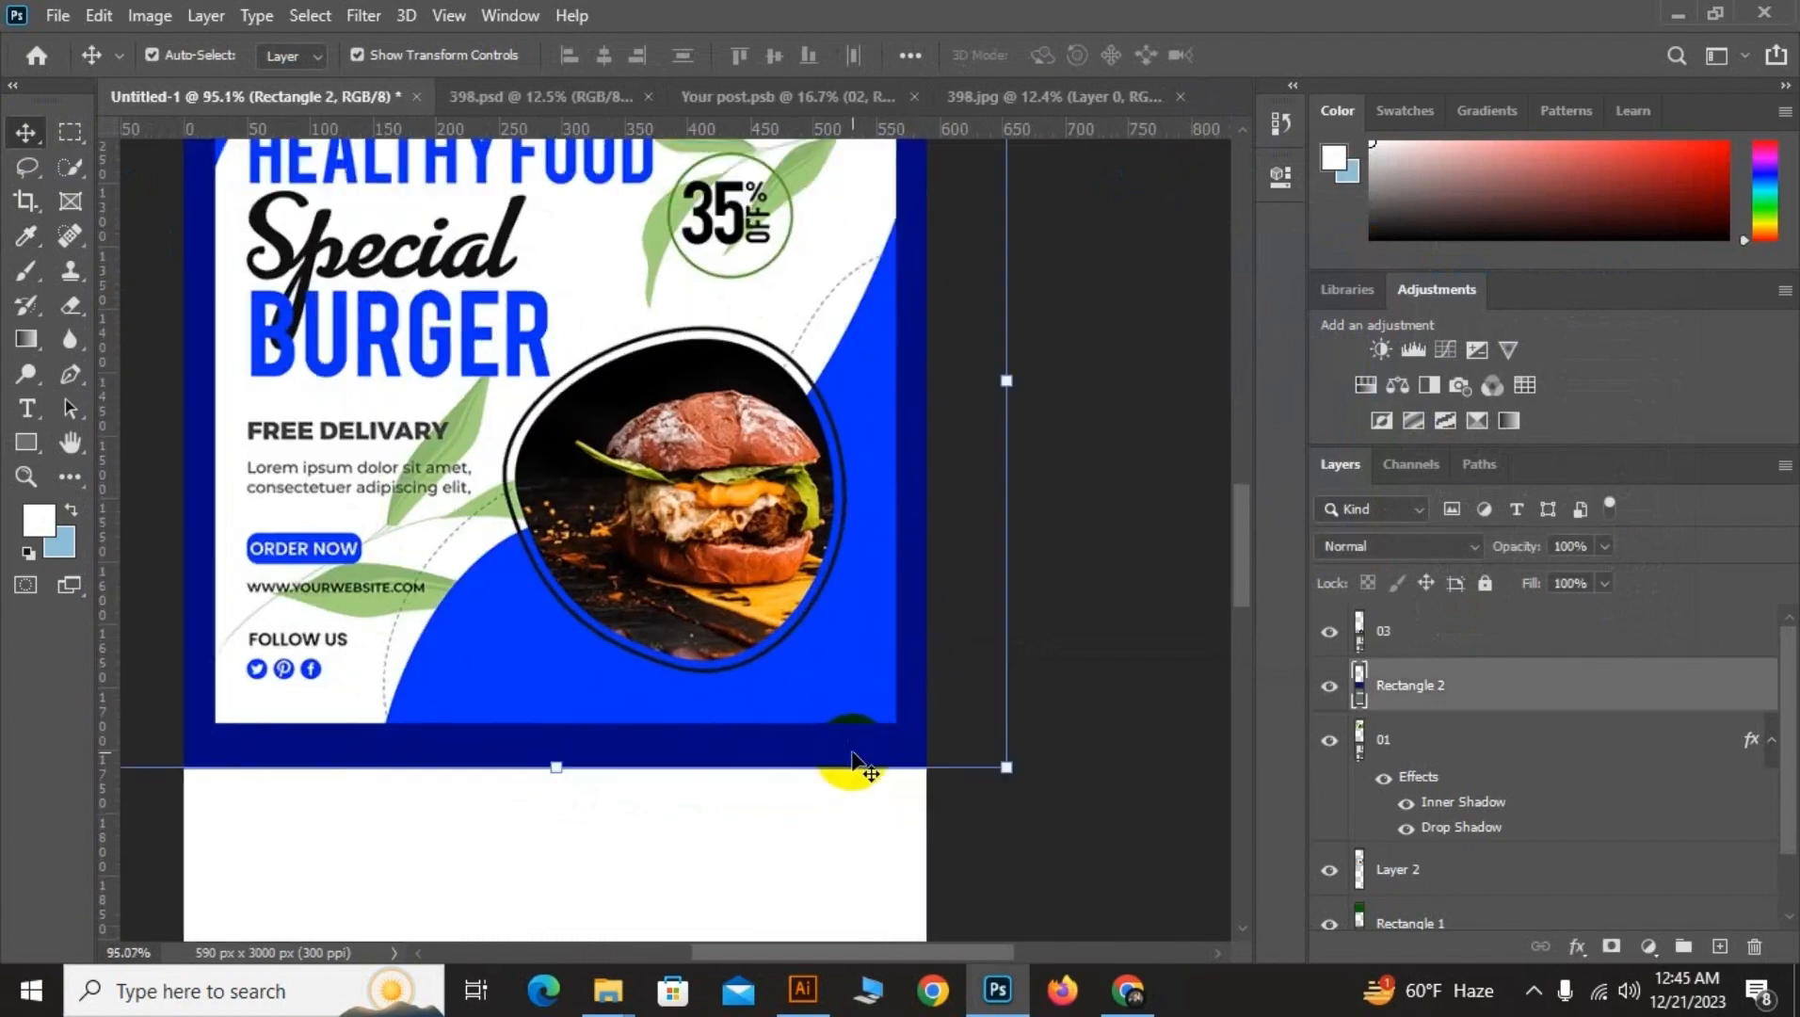
pyautogui.scroll(-5, 904, 749)
pyautogui.doubleClick(1687, 685)
pyautogui.click(827, 319)
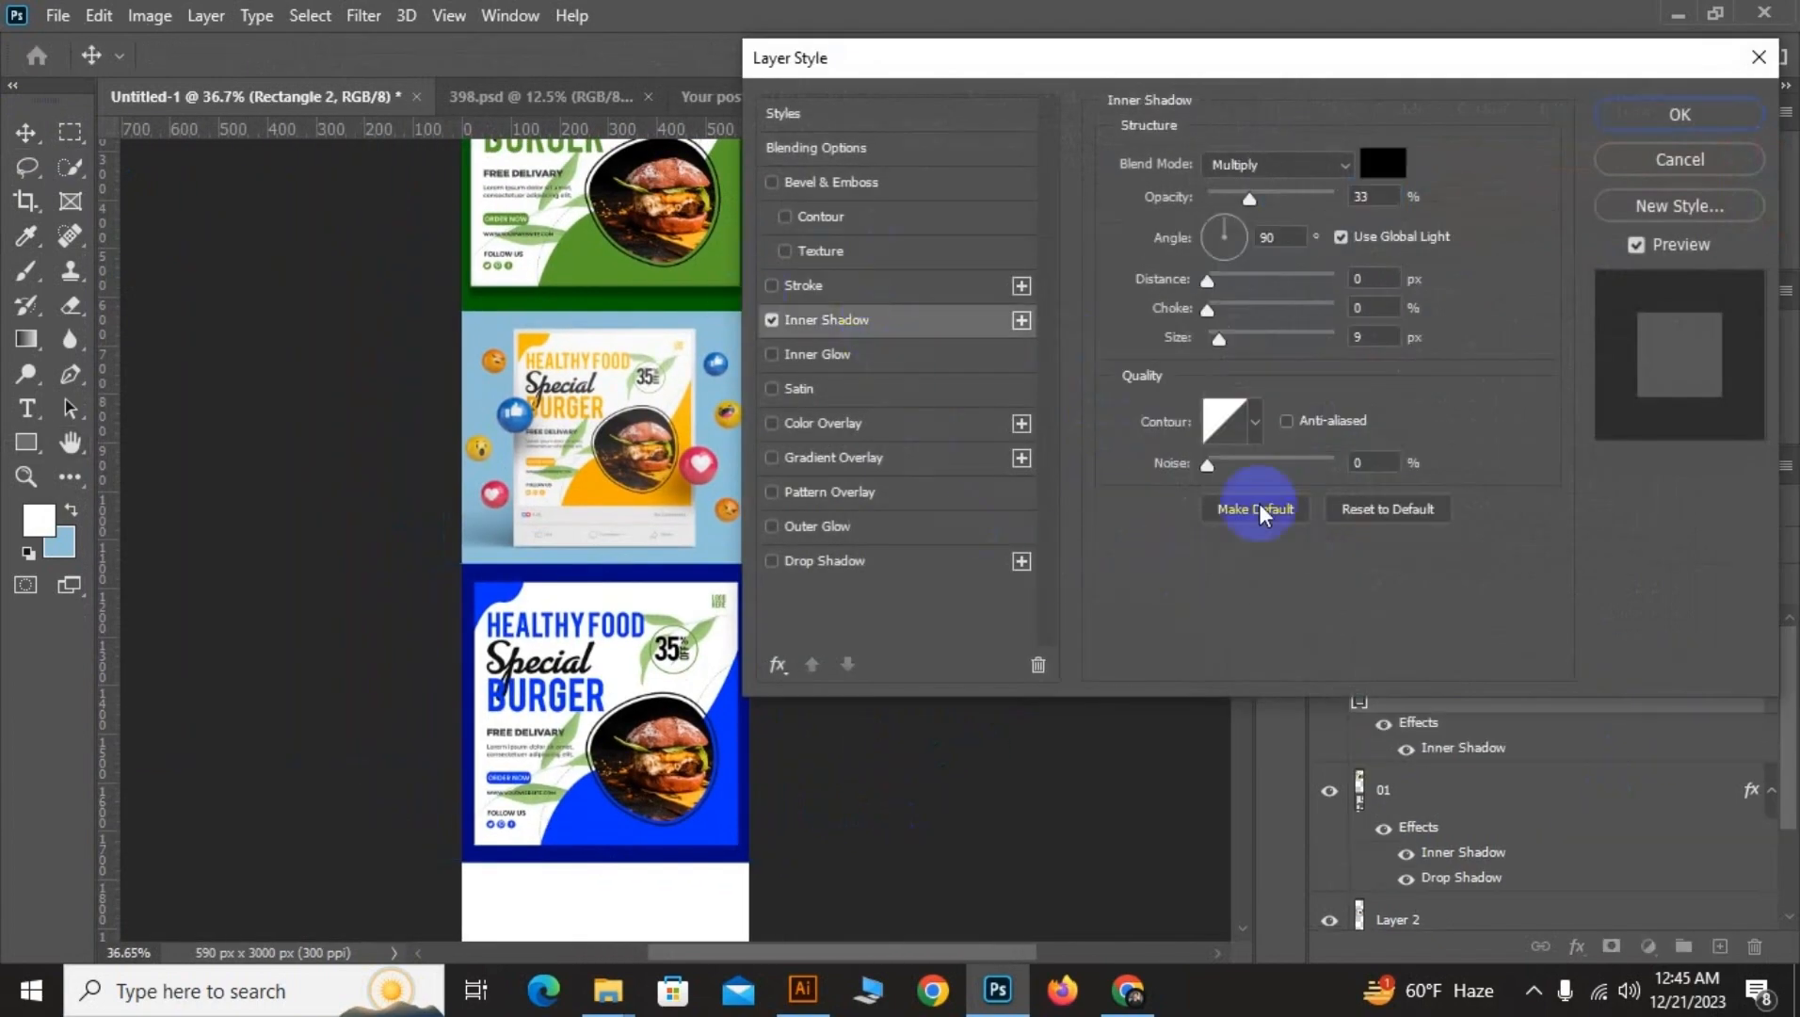
pyautogui.click(852, 562)
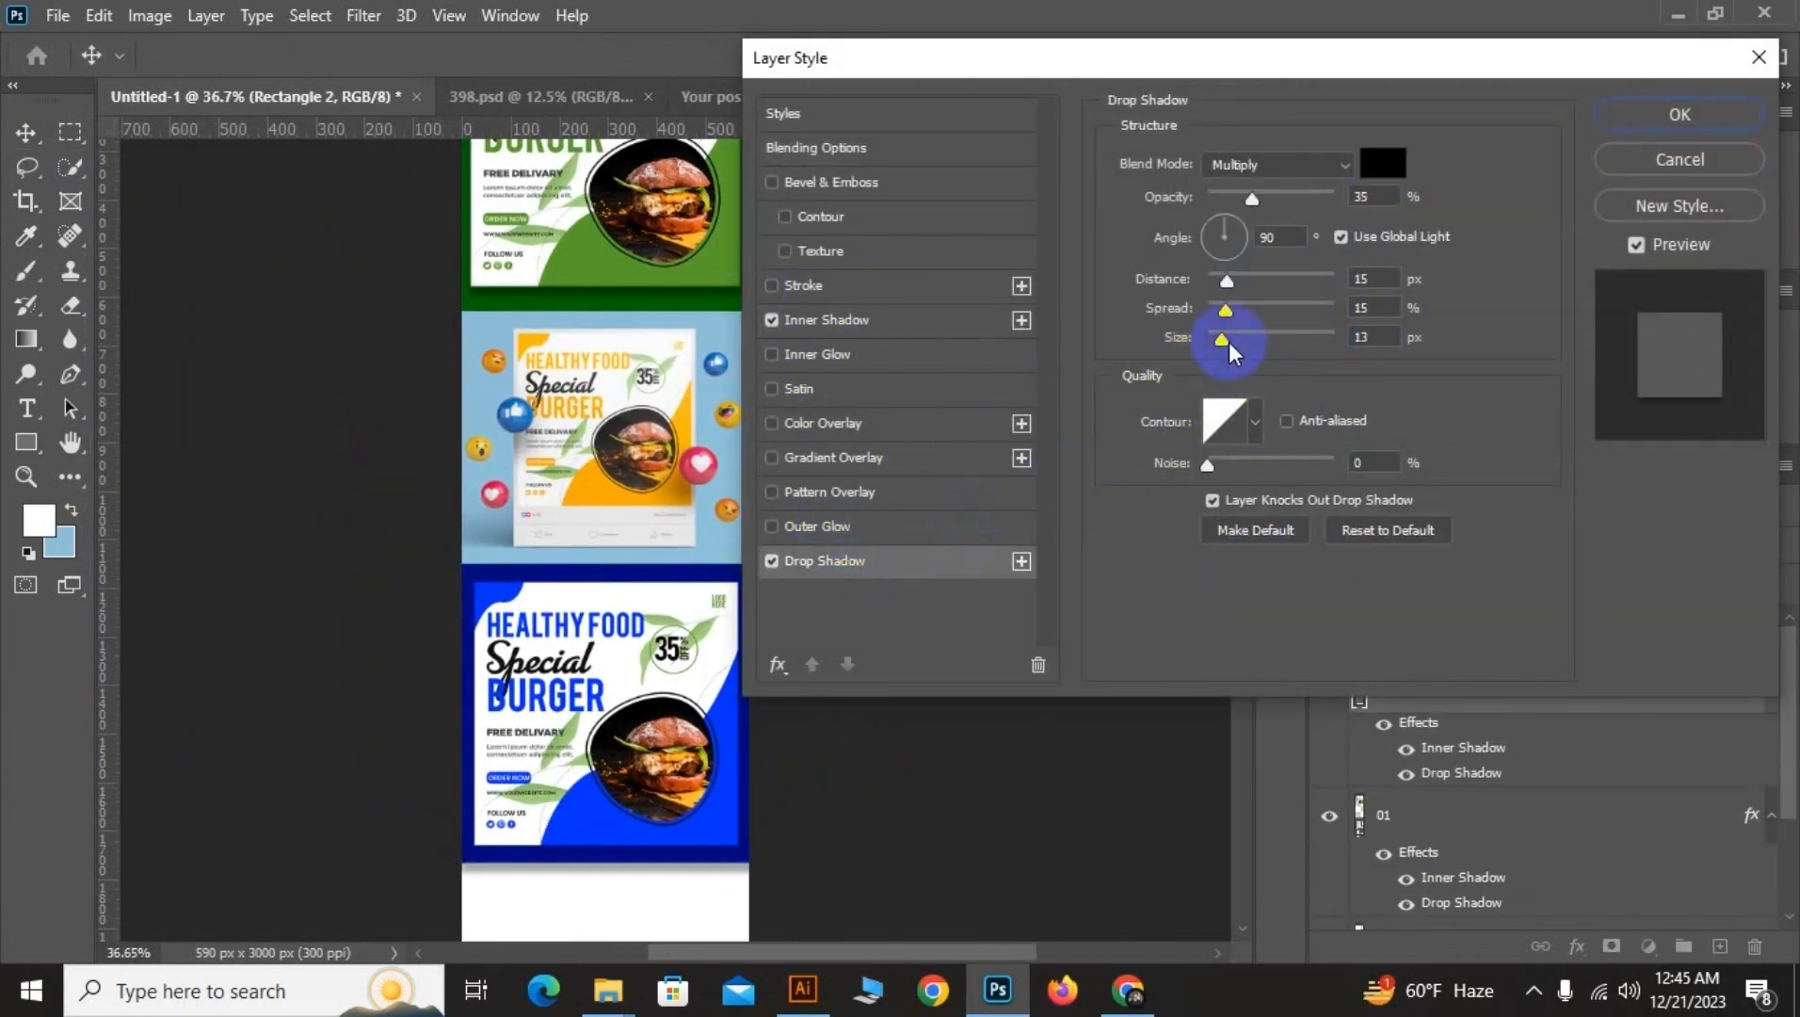
pyautogui.click(1643, 160)
# Add a drop shadow to the blue burger post with 35% opacity, 6 px distance, 65% spread and 10 px size
pyautogui.click(586, 713)
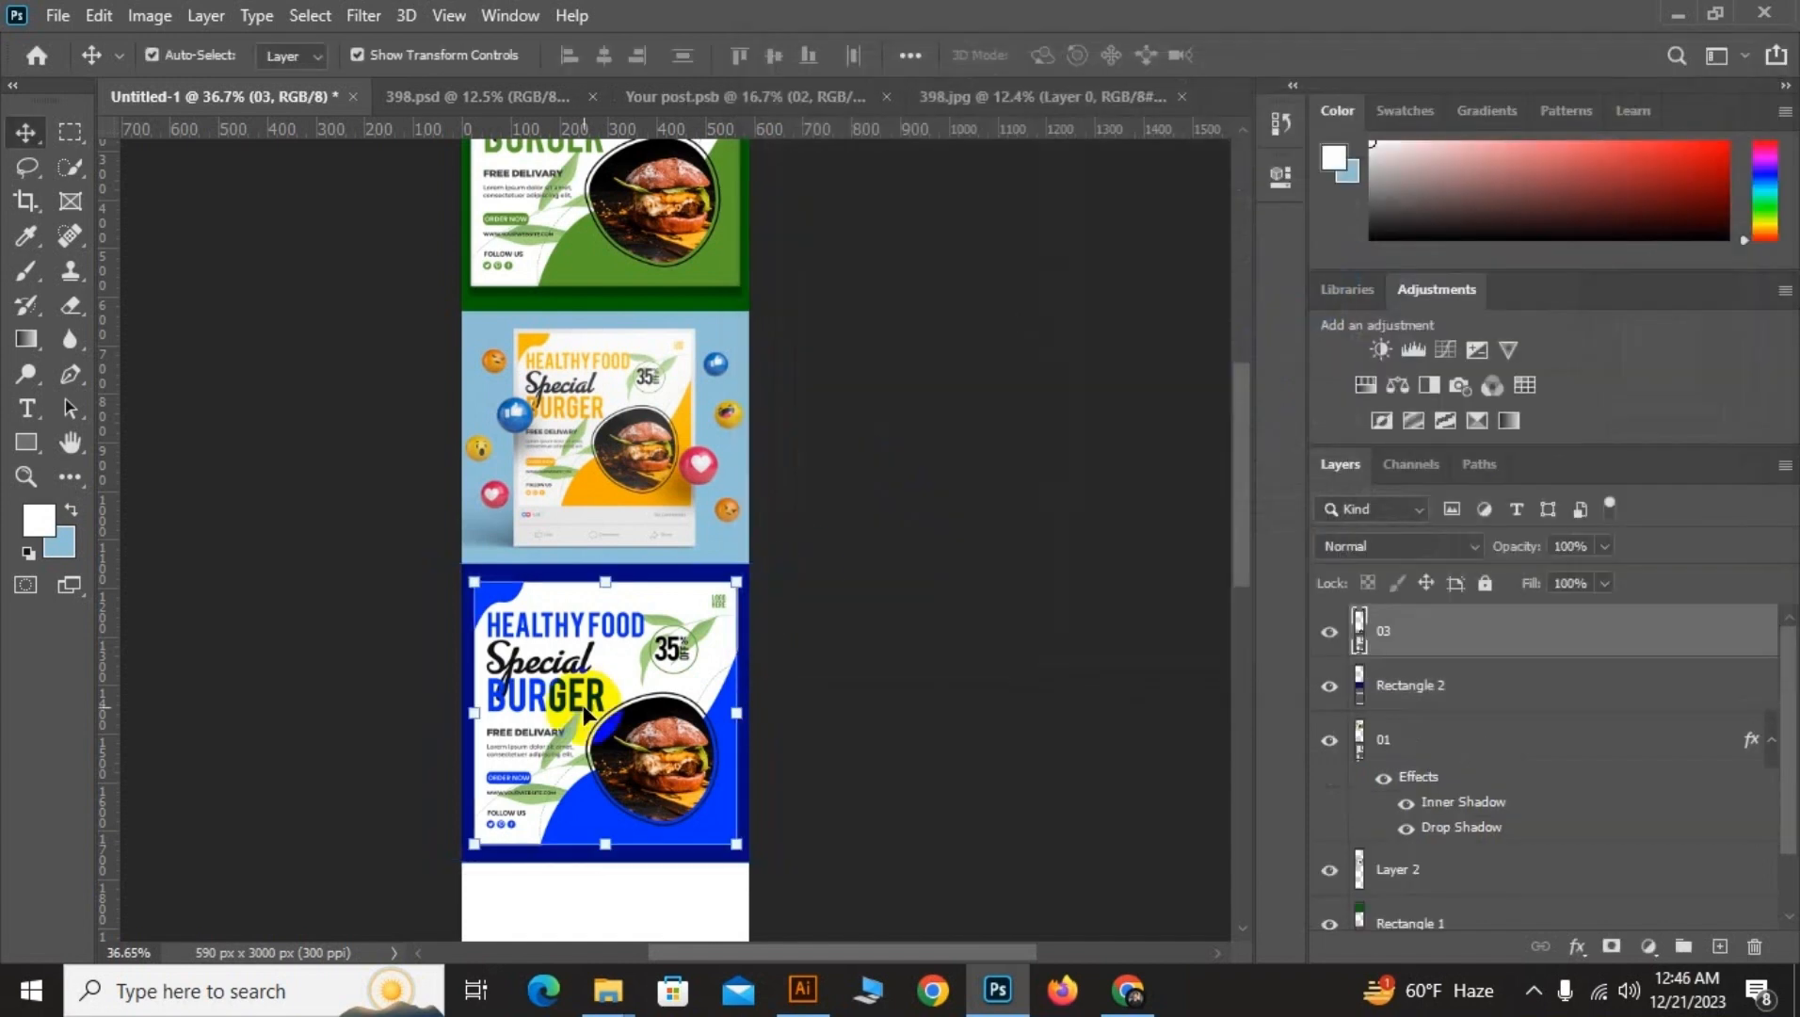
pyautogui.doubleClick(1692, 653)
pyautogui.click(890, 560)
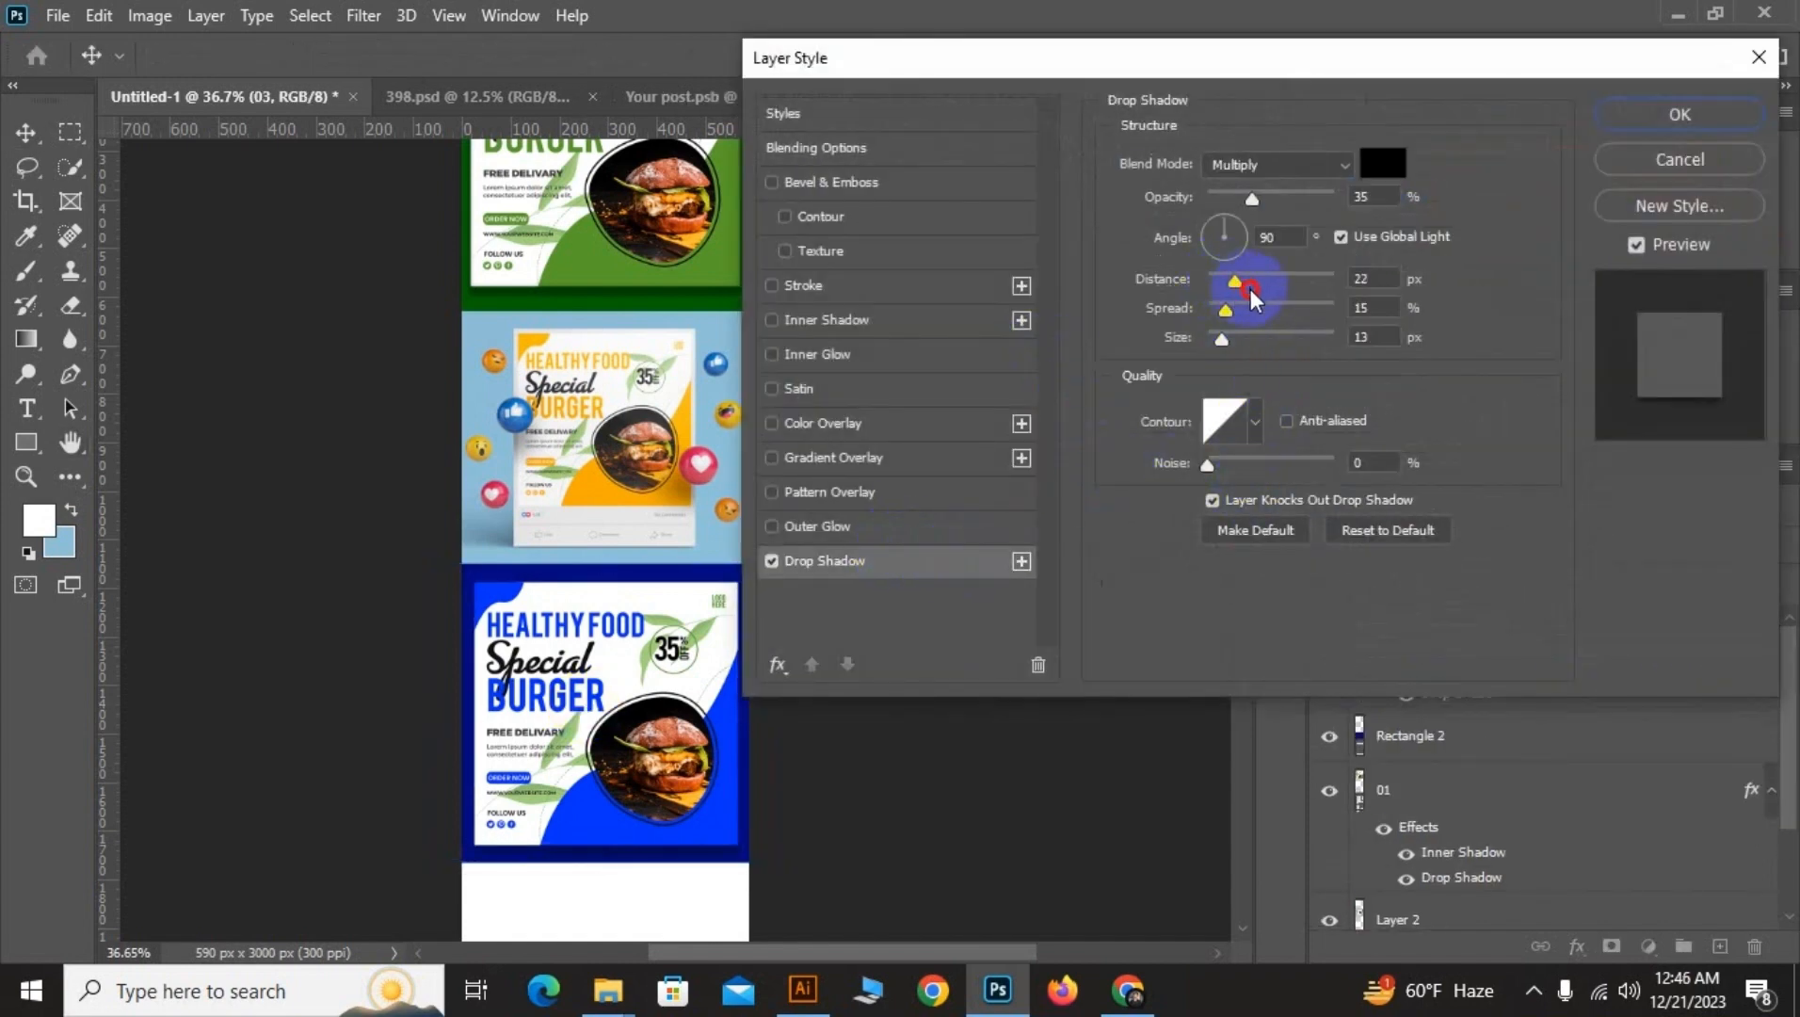
pyautogui.click(1290, 325)
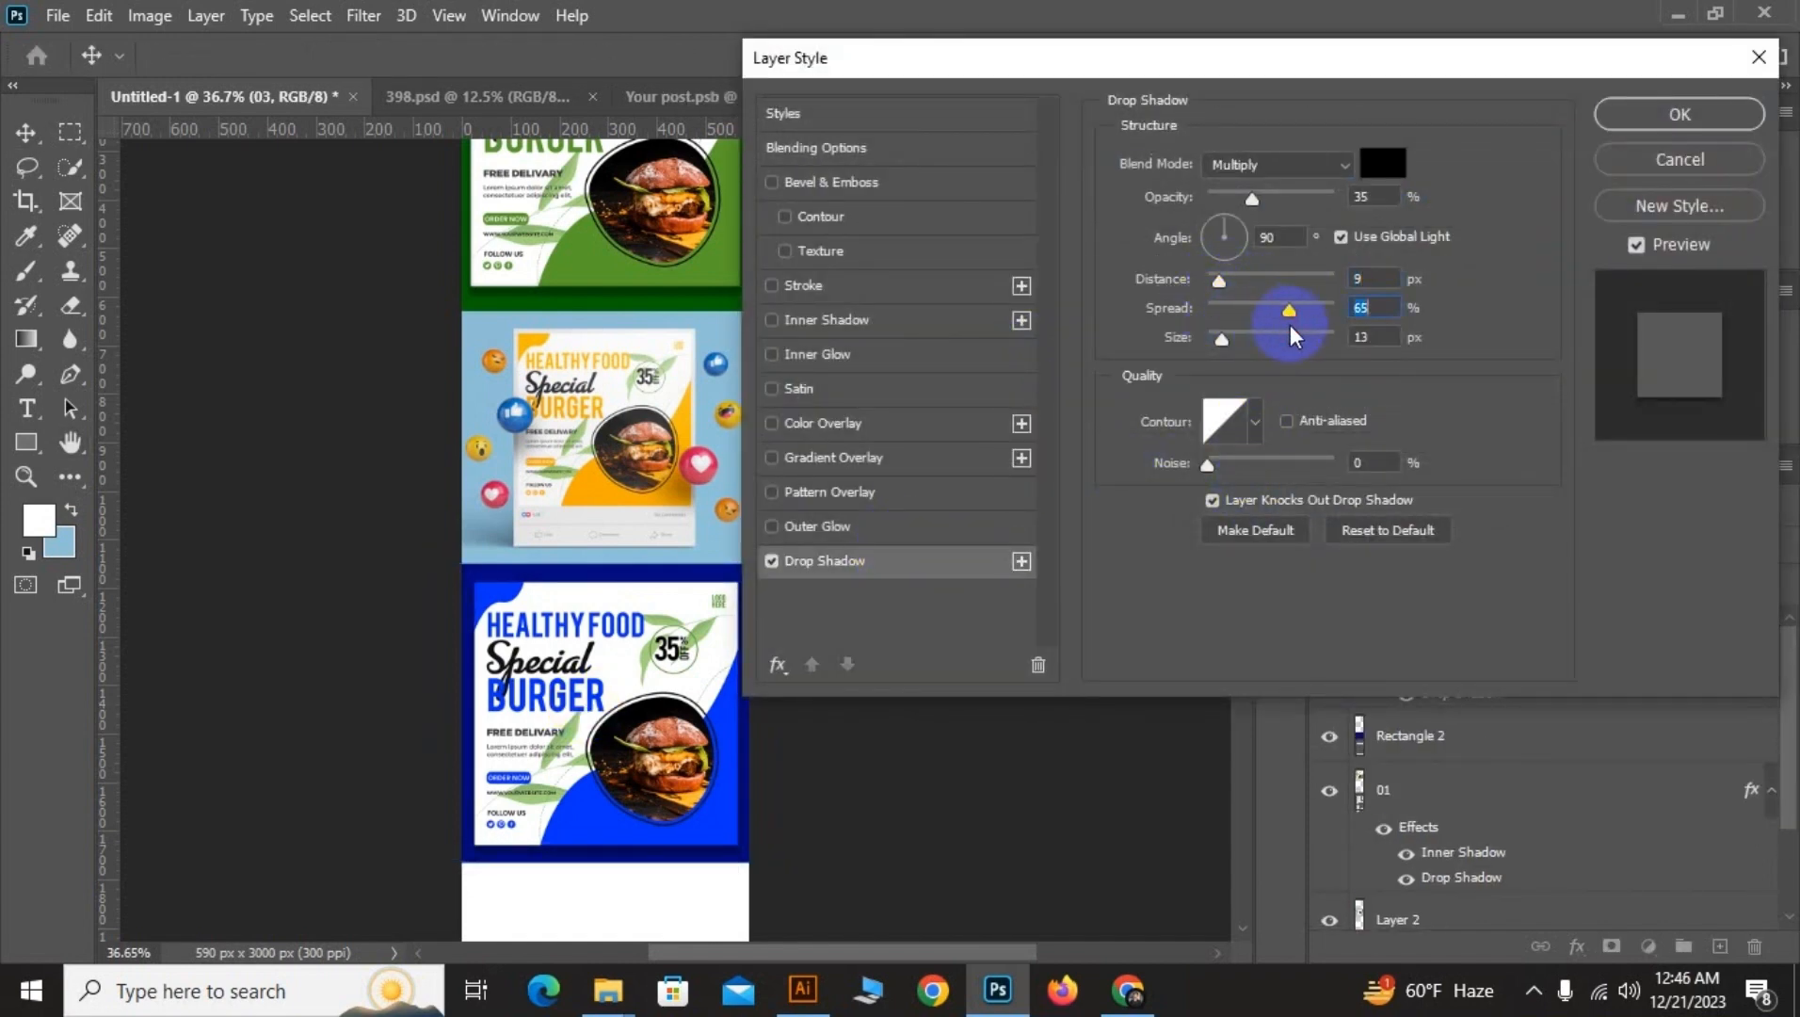
pyautogui.moveTo(1222, 339); pyautogui.dragTo(1220, 343)
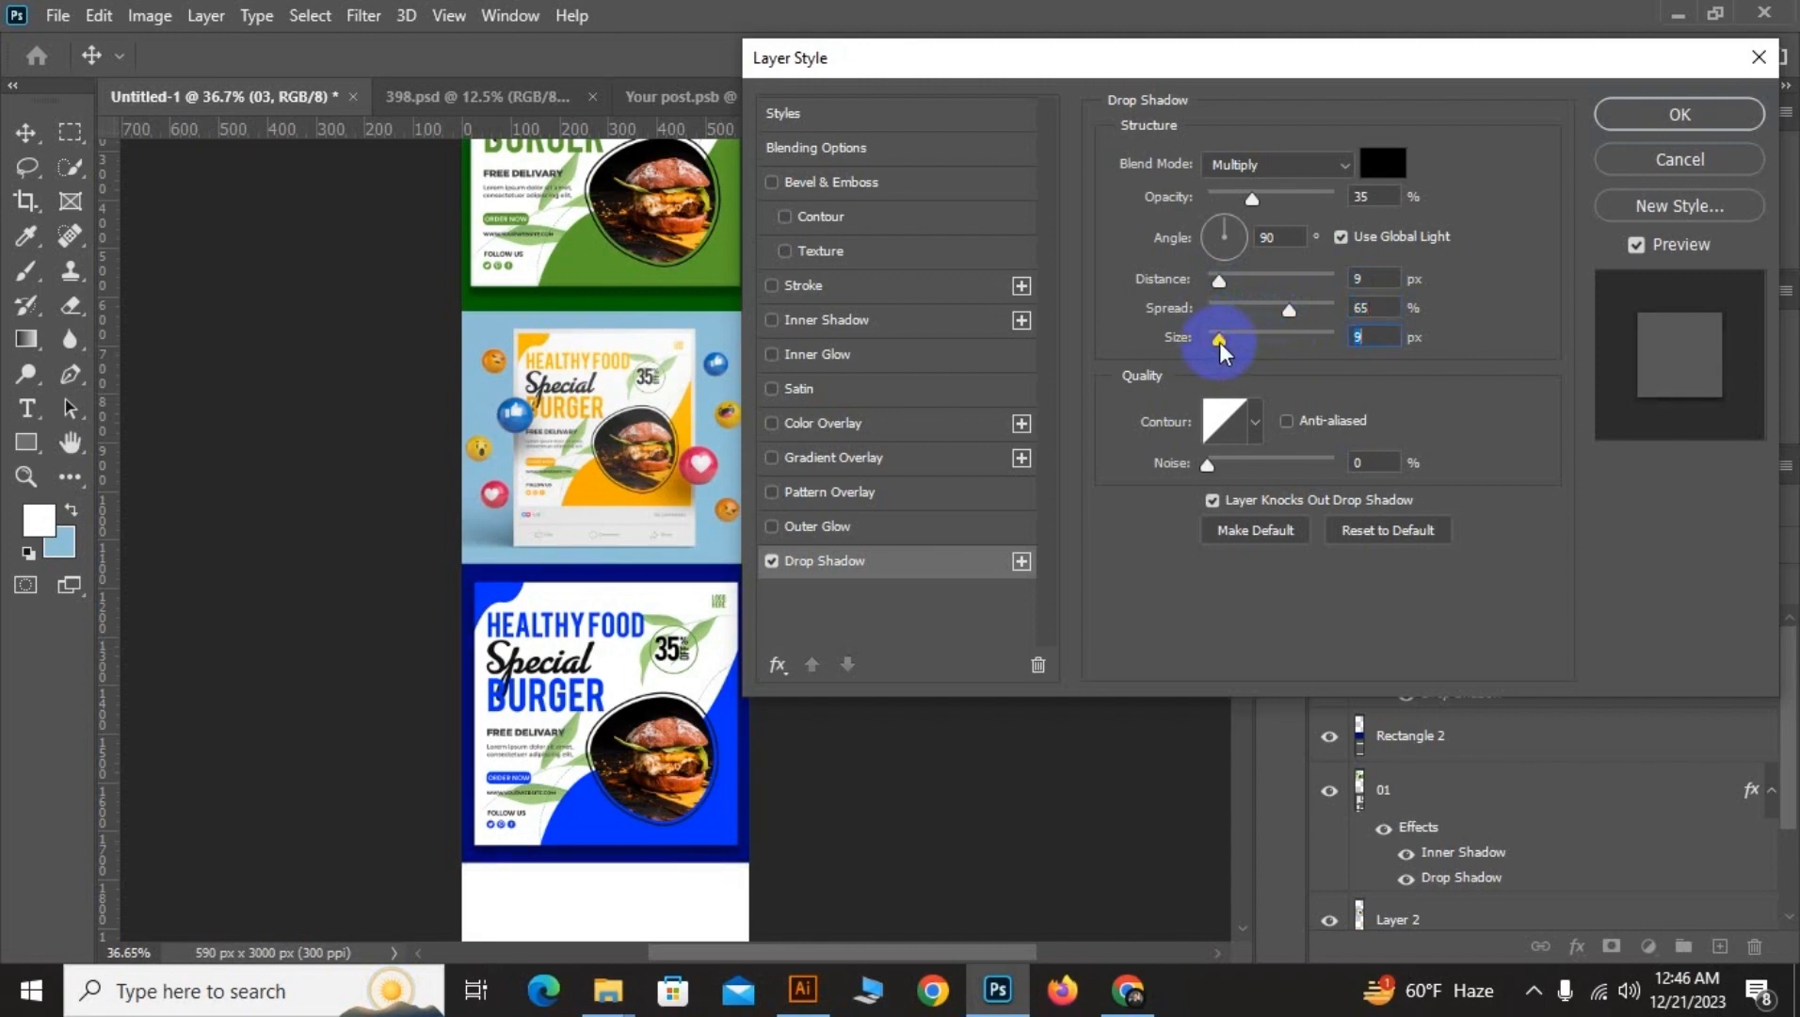
pyautogui.click(1223, 280)
pyautogui.moveTo(1225, 280); pyautogui.dragTo(1205, 290)
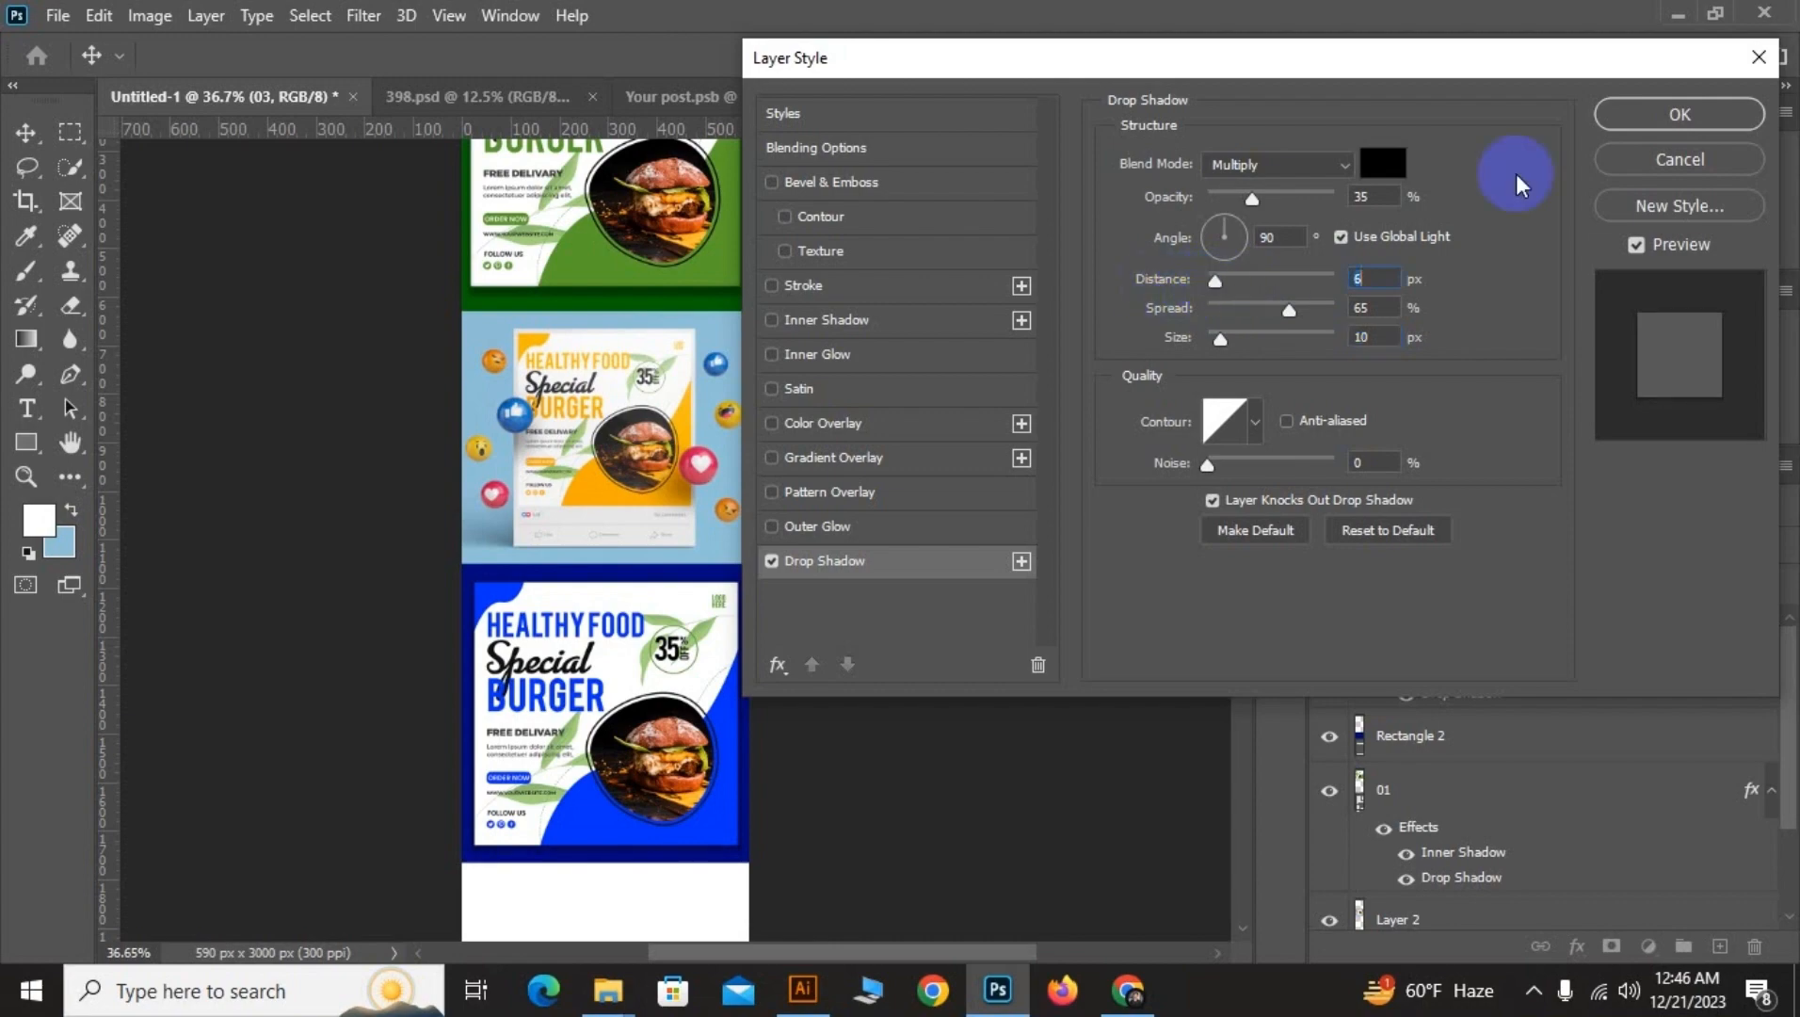
pyautogui.click(1680, 114)
pyautogui.scroll(-4, 838, 518)
pyautogui.scroll(5, 687, 503)
pyautogui.scroll(8, 716, 565)
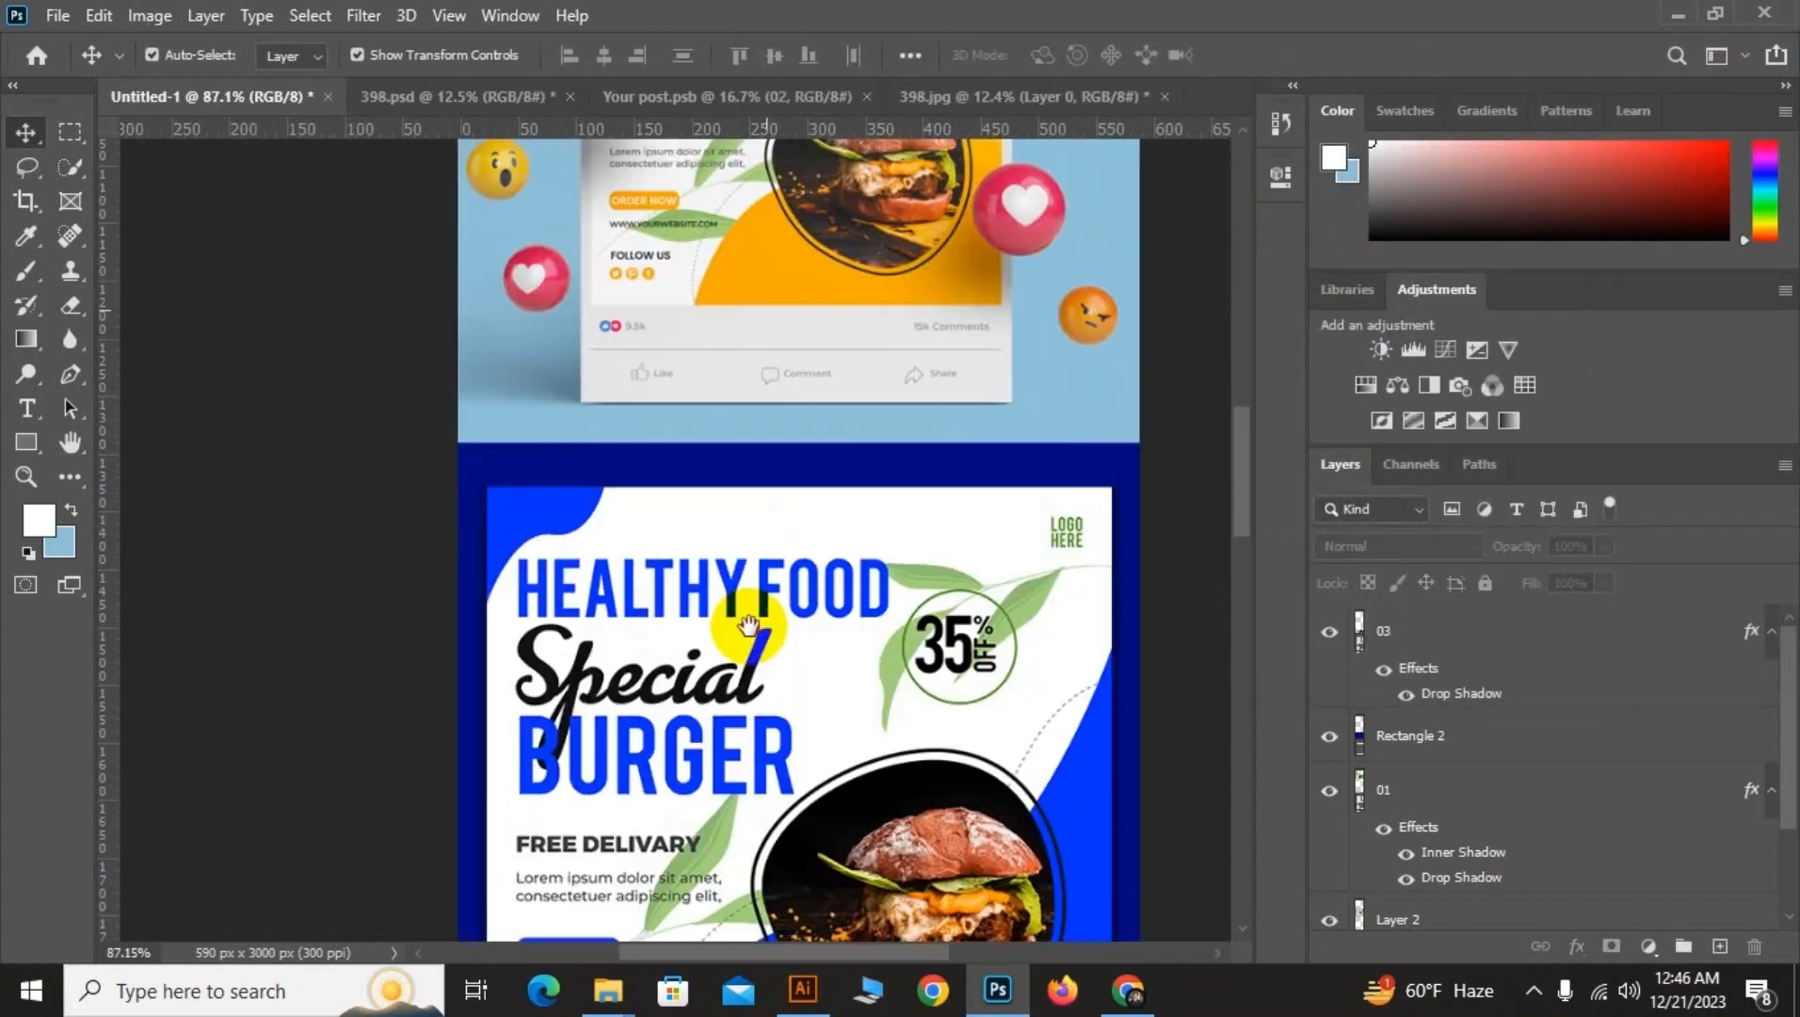
pyautogui.scroll(-4, 800, 471)
pyautogui.scroll(2, 838, 522)
# Switch to File Explorer, preview the 505 mockup image in the Post design folder and open its PSD file
pyautogui.click(617, 993)
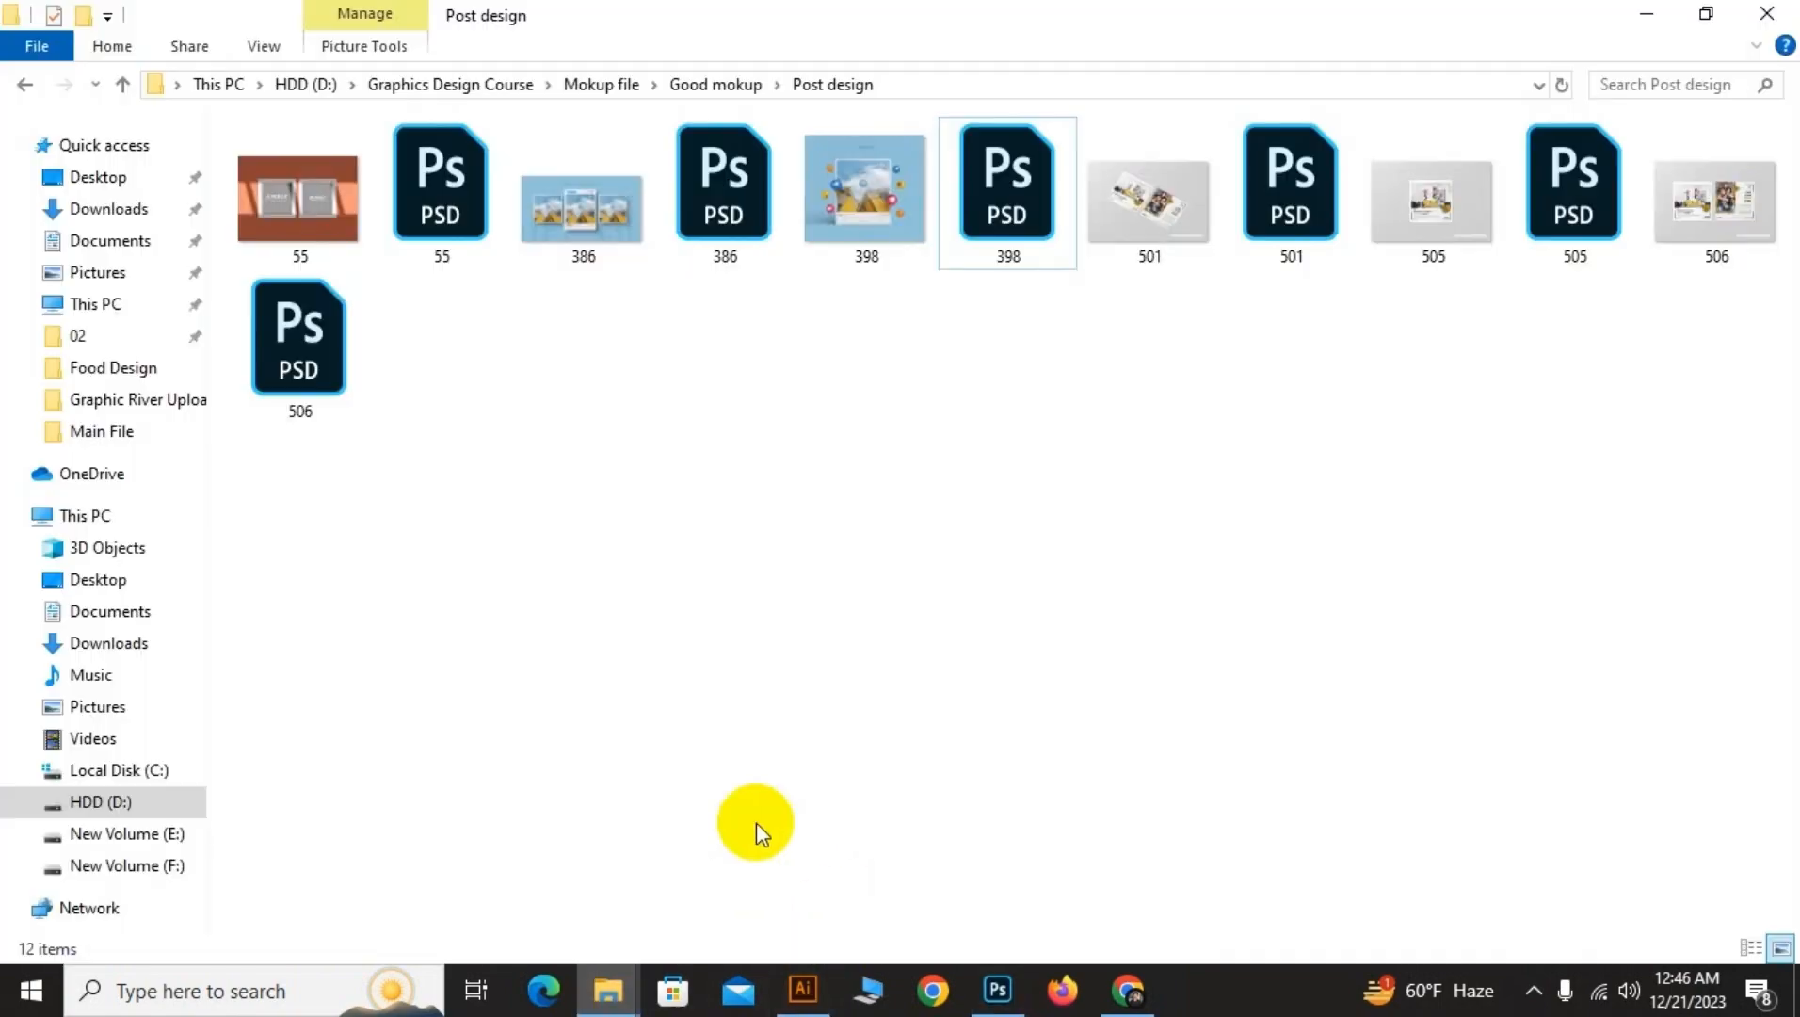
pyautogui.scroll(-3, 746, 572)
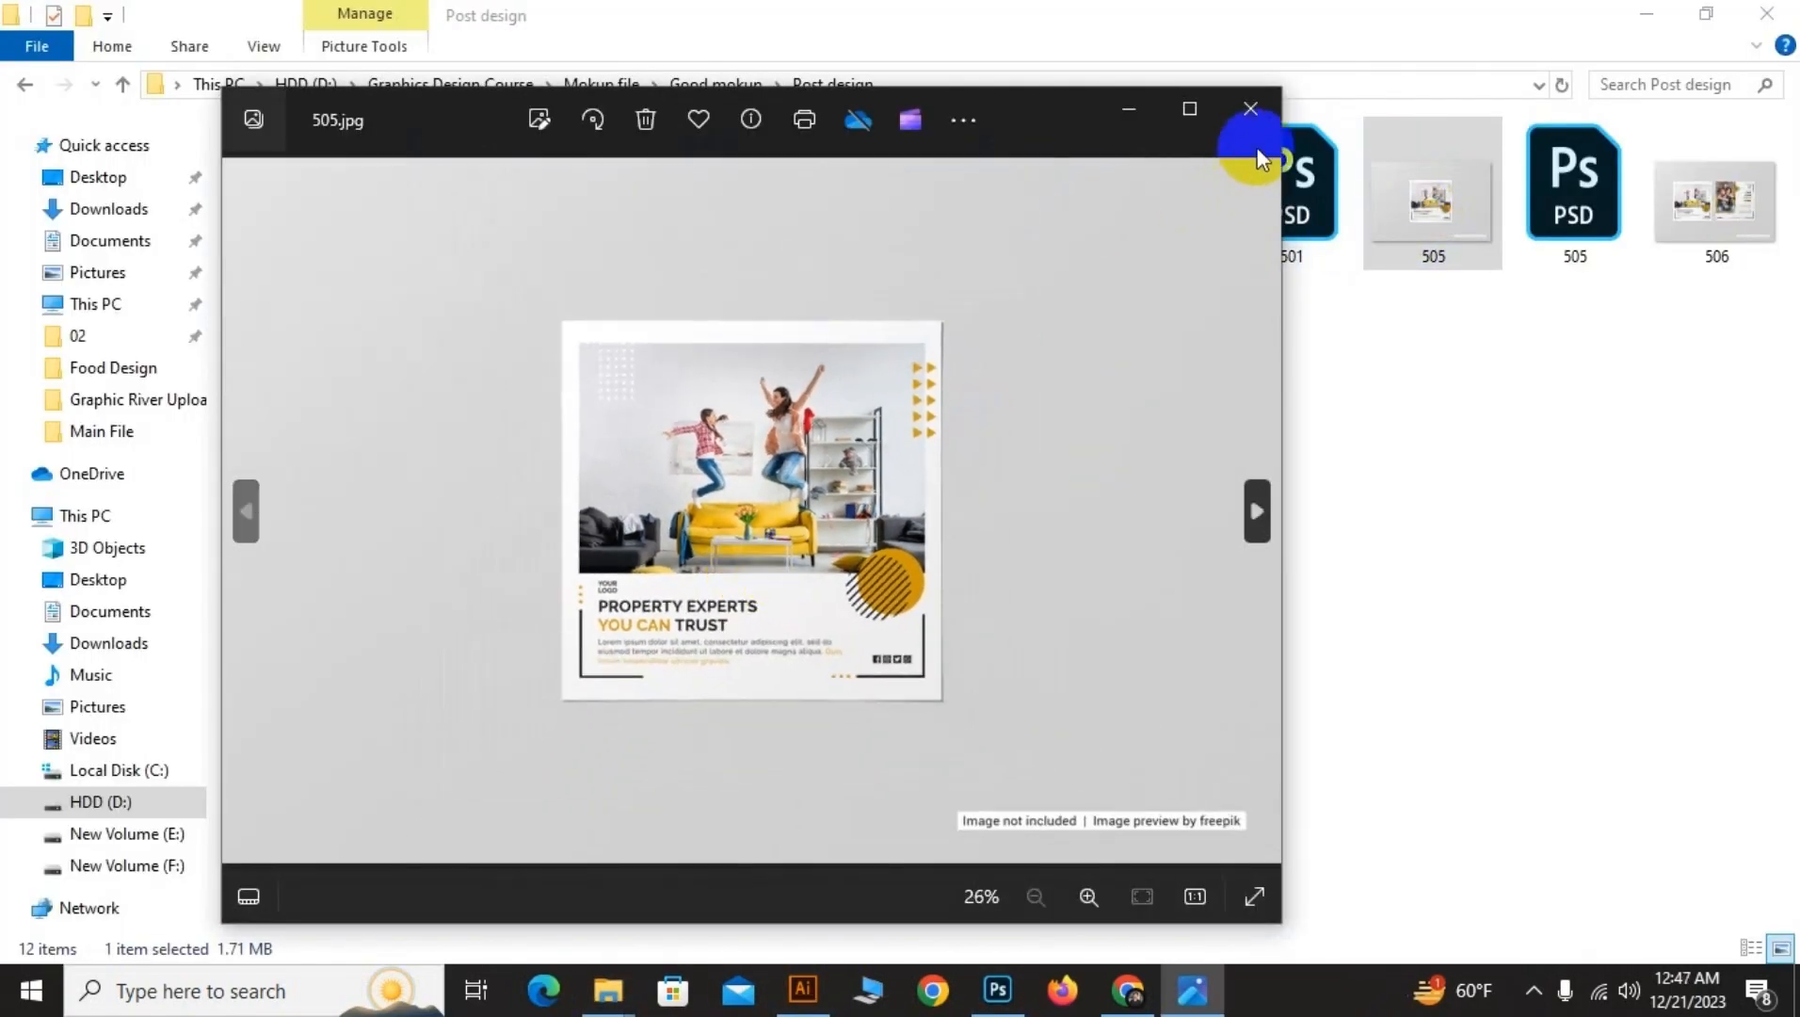
pyautogui.click(1251, 113)
pyautogui.doubleClick(1438, 219)
pyautogui.scroll(3, 588, 649)
pyautogui.click(1251, 111)
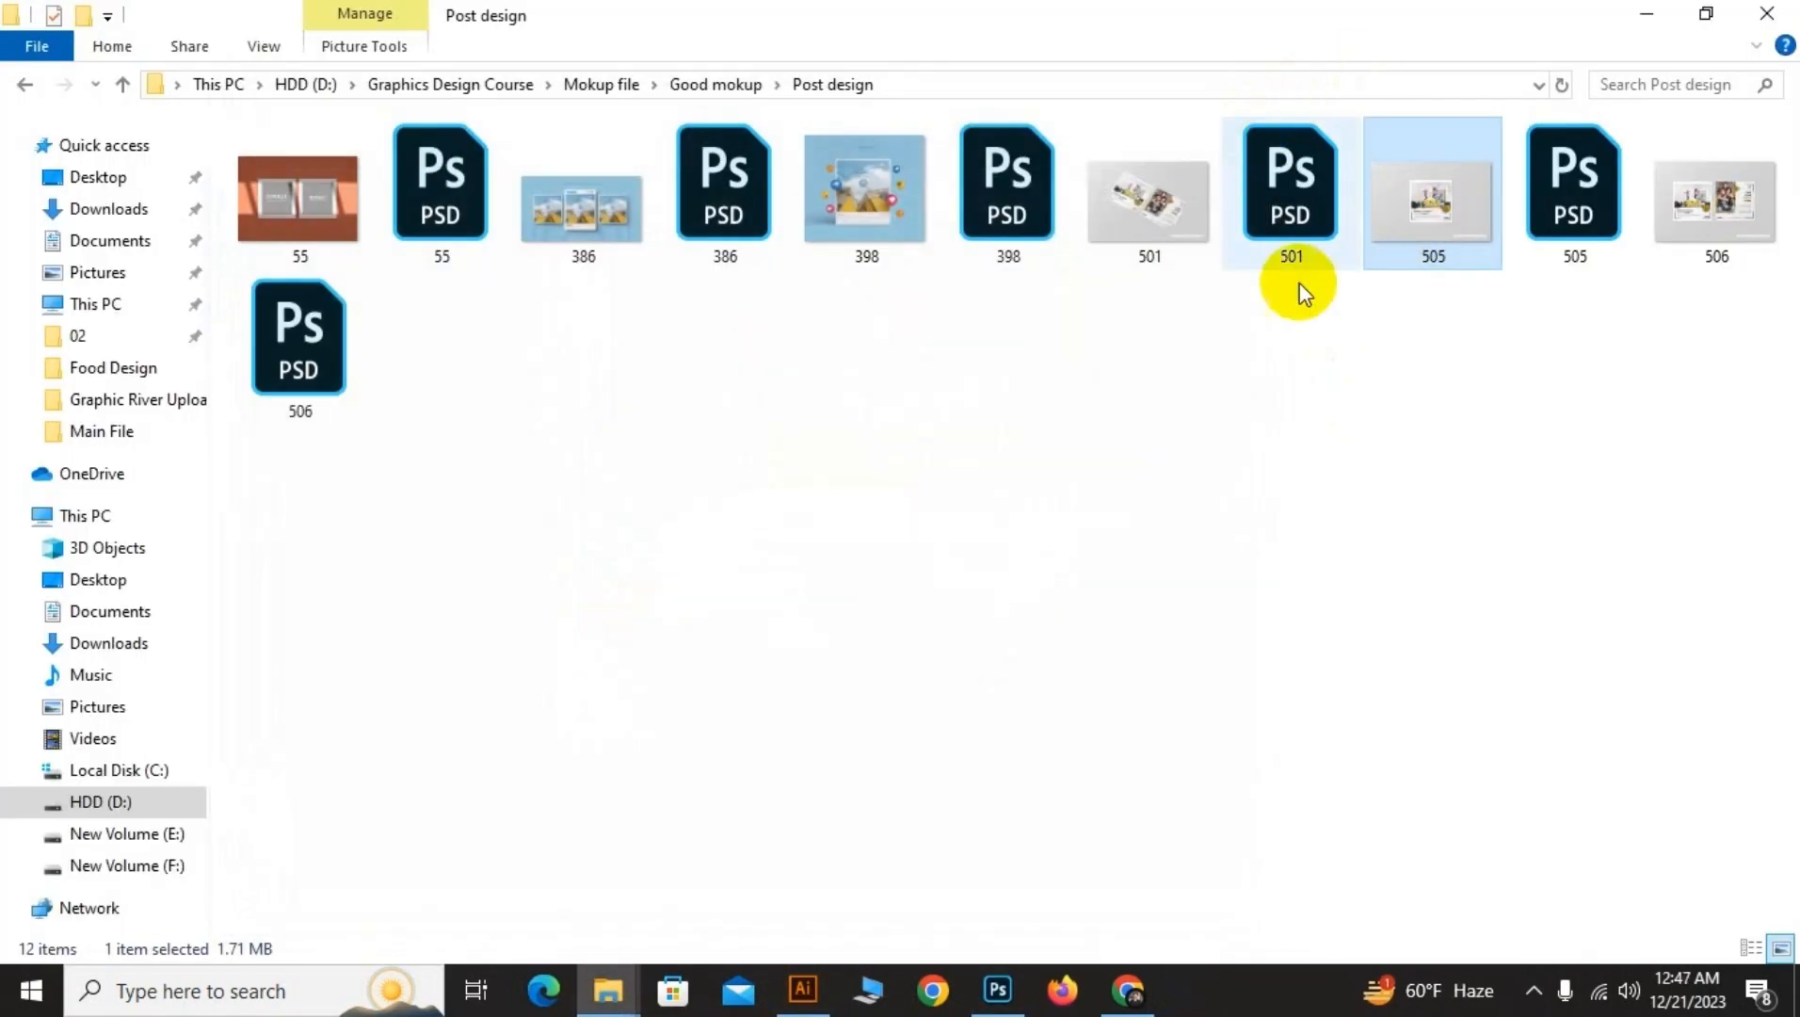
pyautogui.doubleClick(1563, 219)
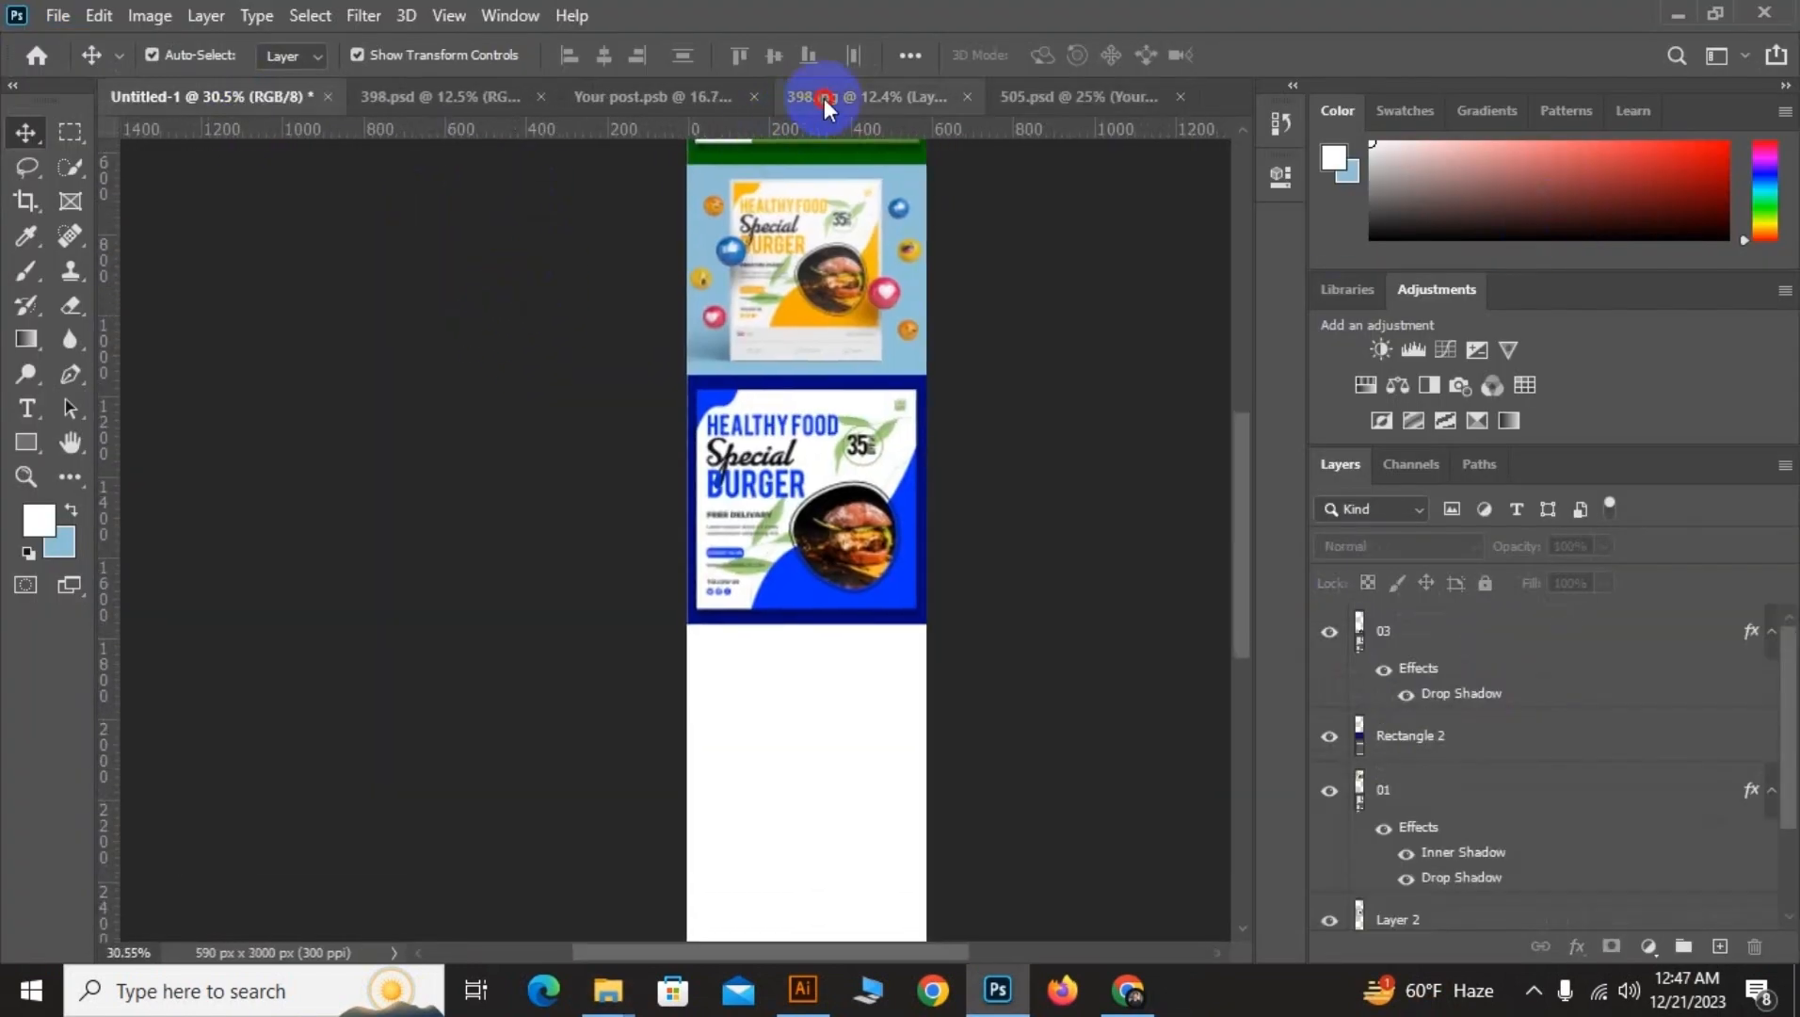
# Place the linked 04 burger post inside the 398.psd mockup's post design smart object and save it to update the mockup
pyautogui.click(824, 99)
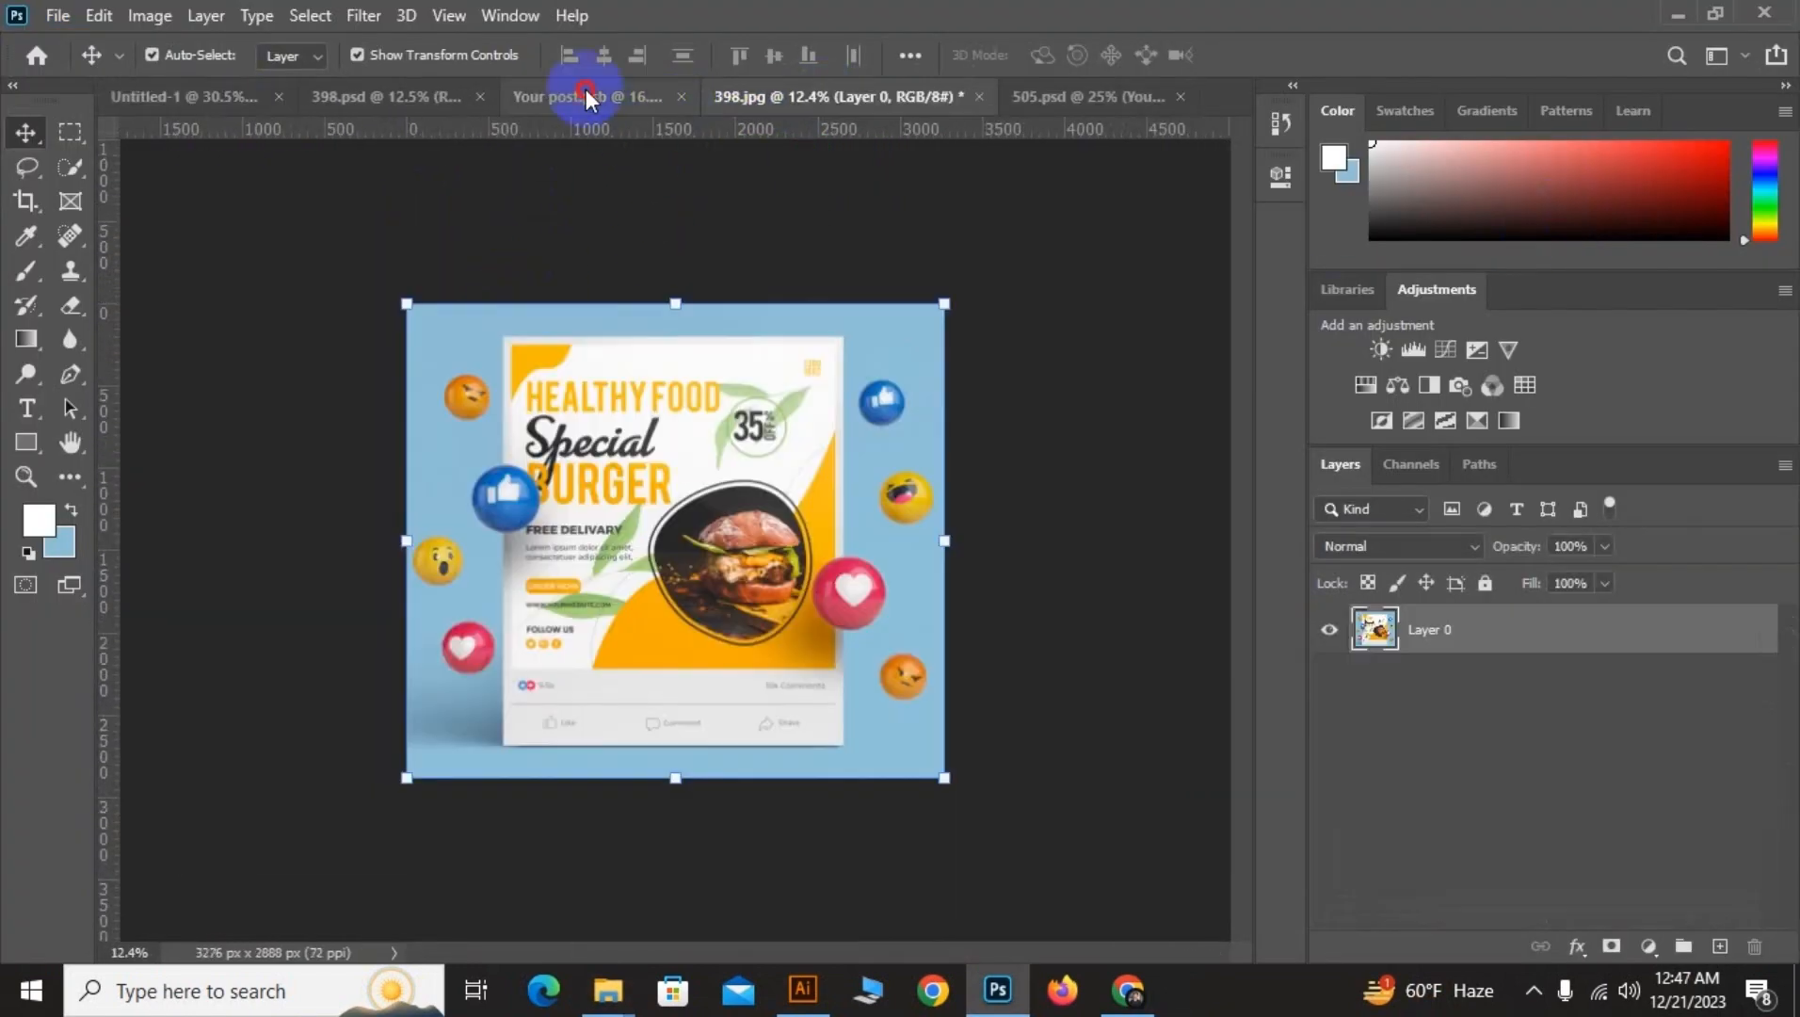
pyautogui.click(587, 98)
pyautogui.click(411, 100)
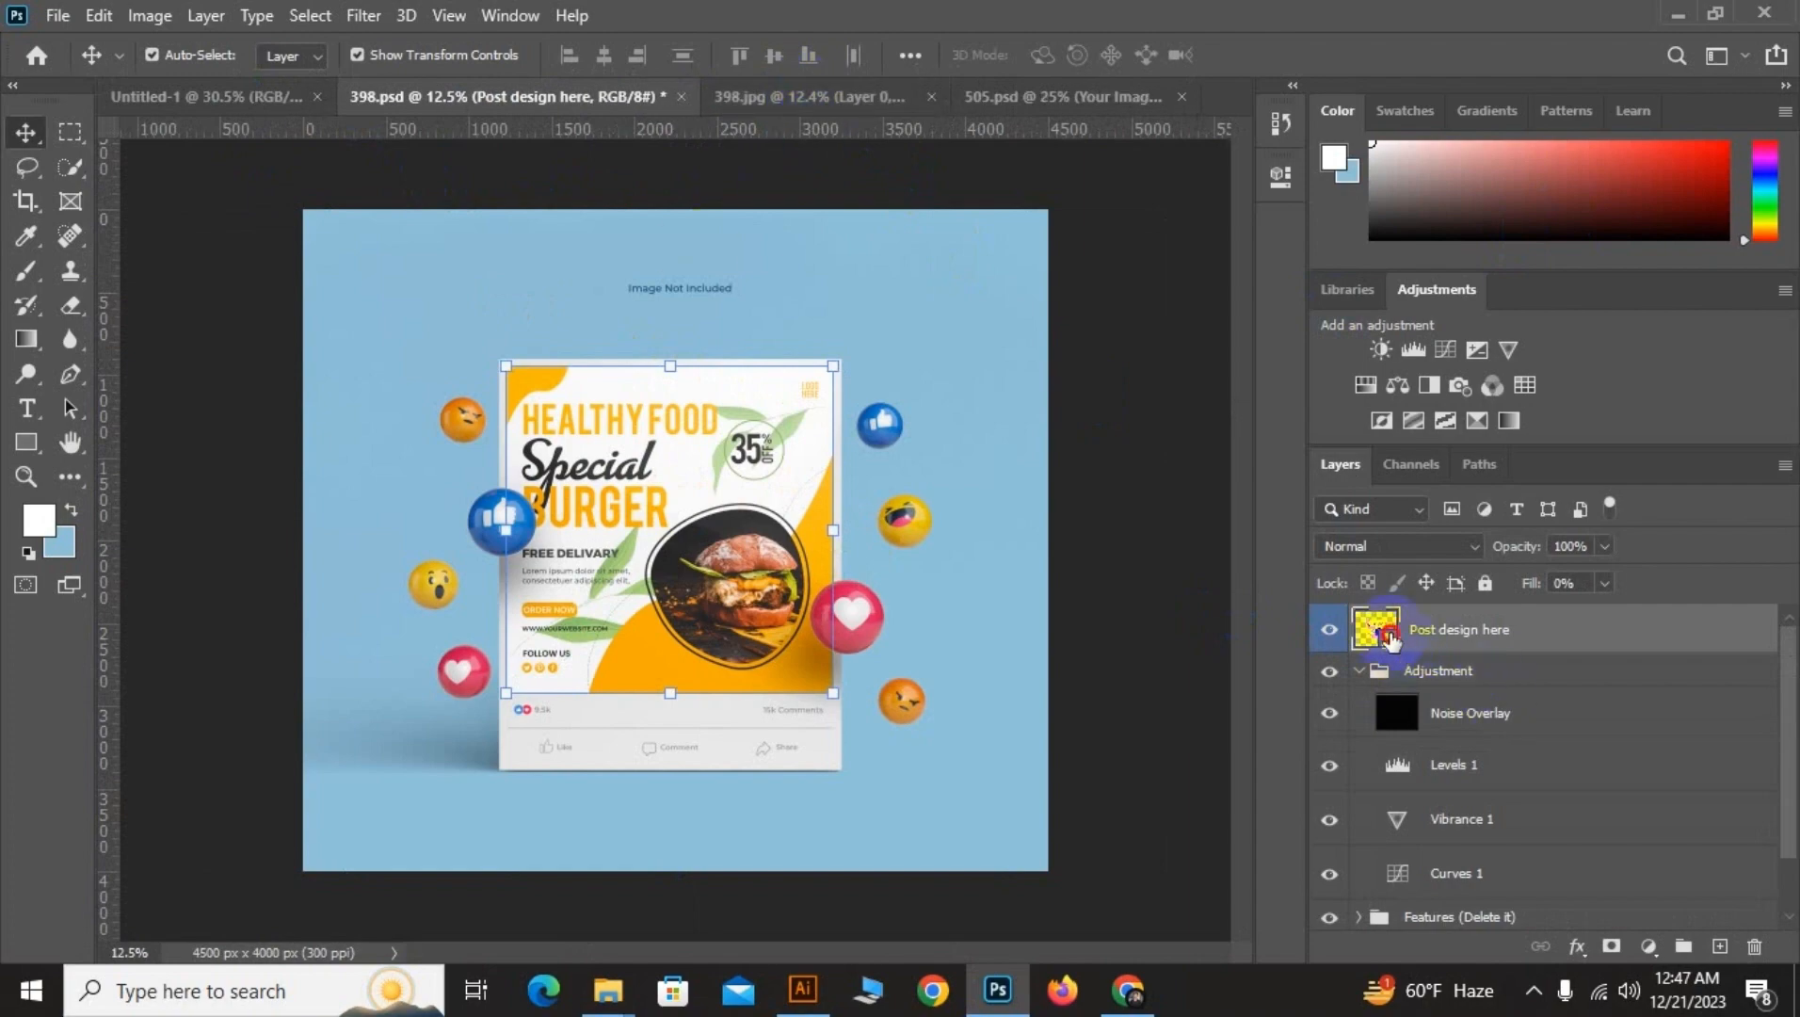
pyautogui.click(808, 98)
pyautogui.click(57, 15)
pyautogui.click(218, 560)
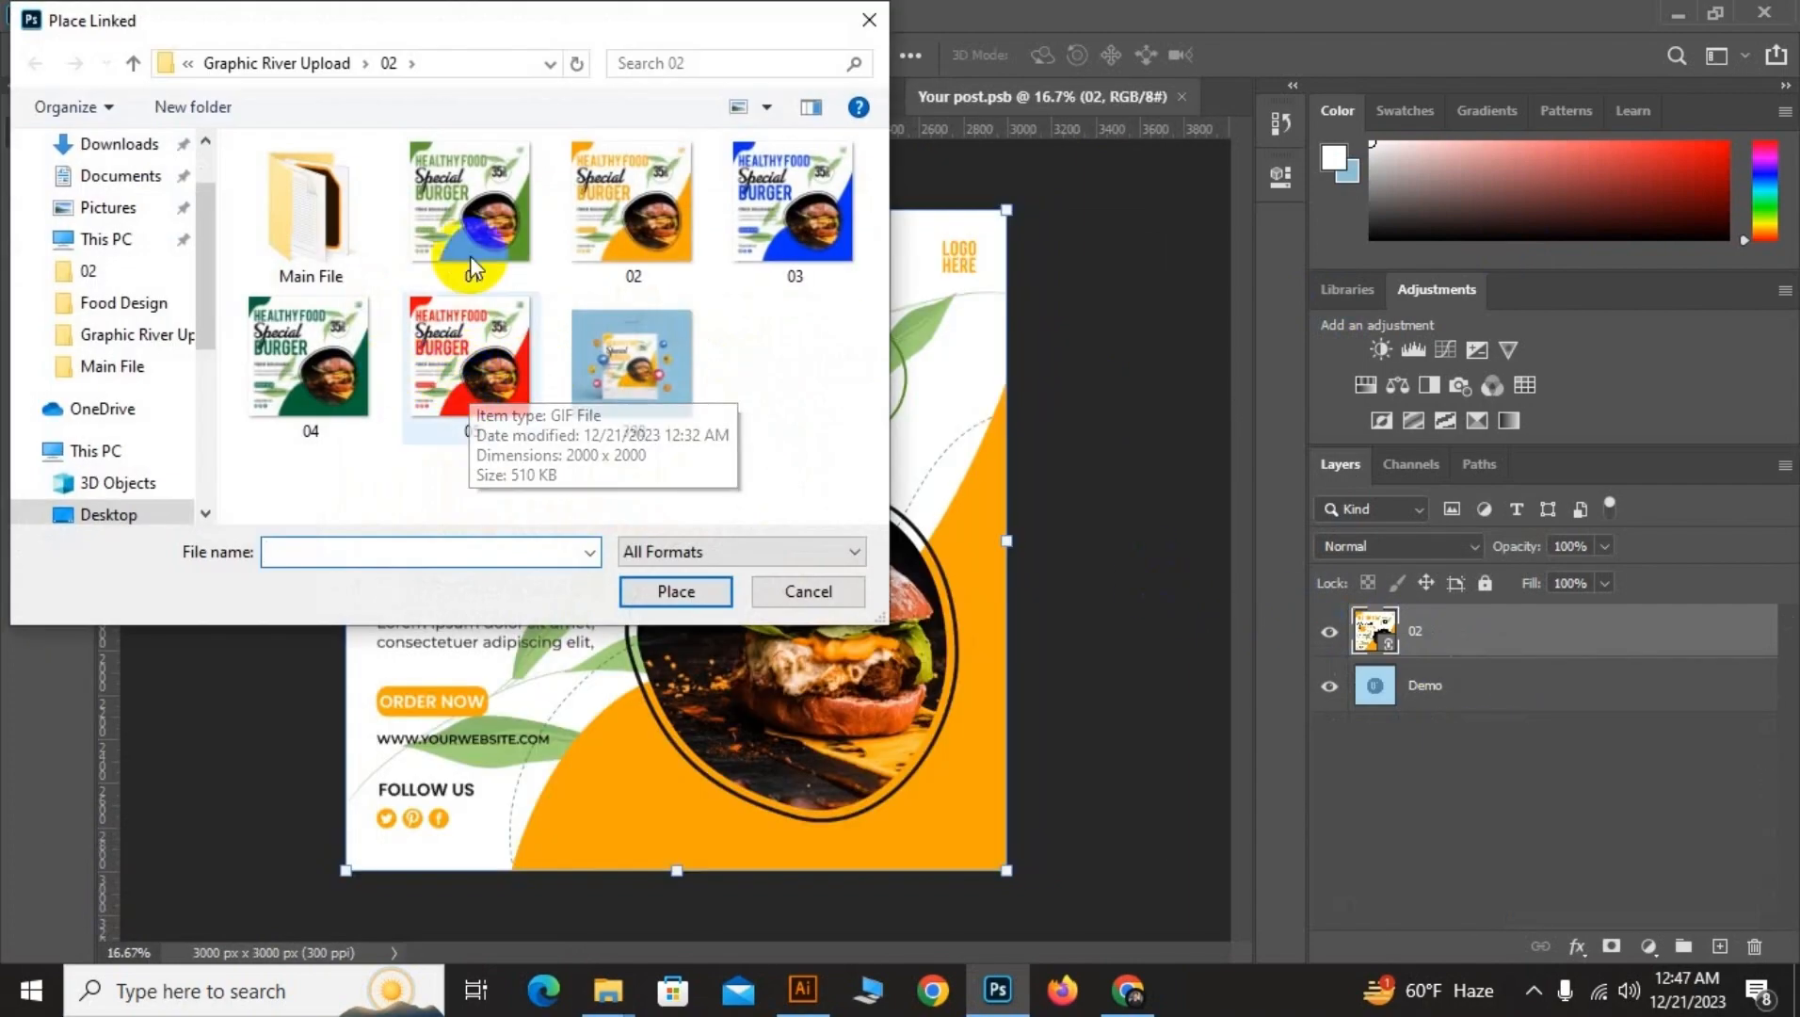
pyautogui.click(325, 358)
pyautogui.click(680, 593)
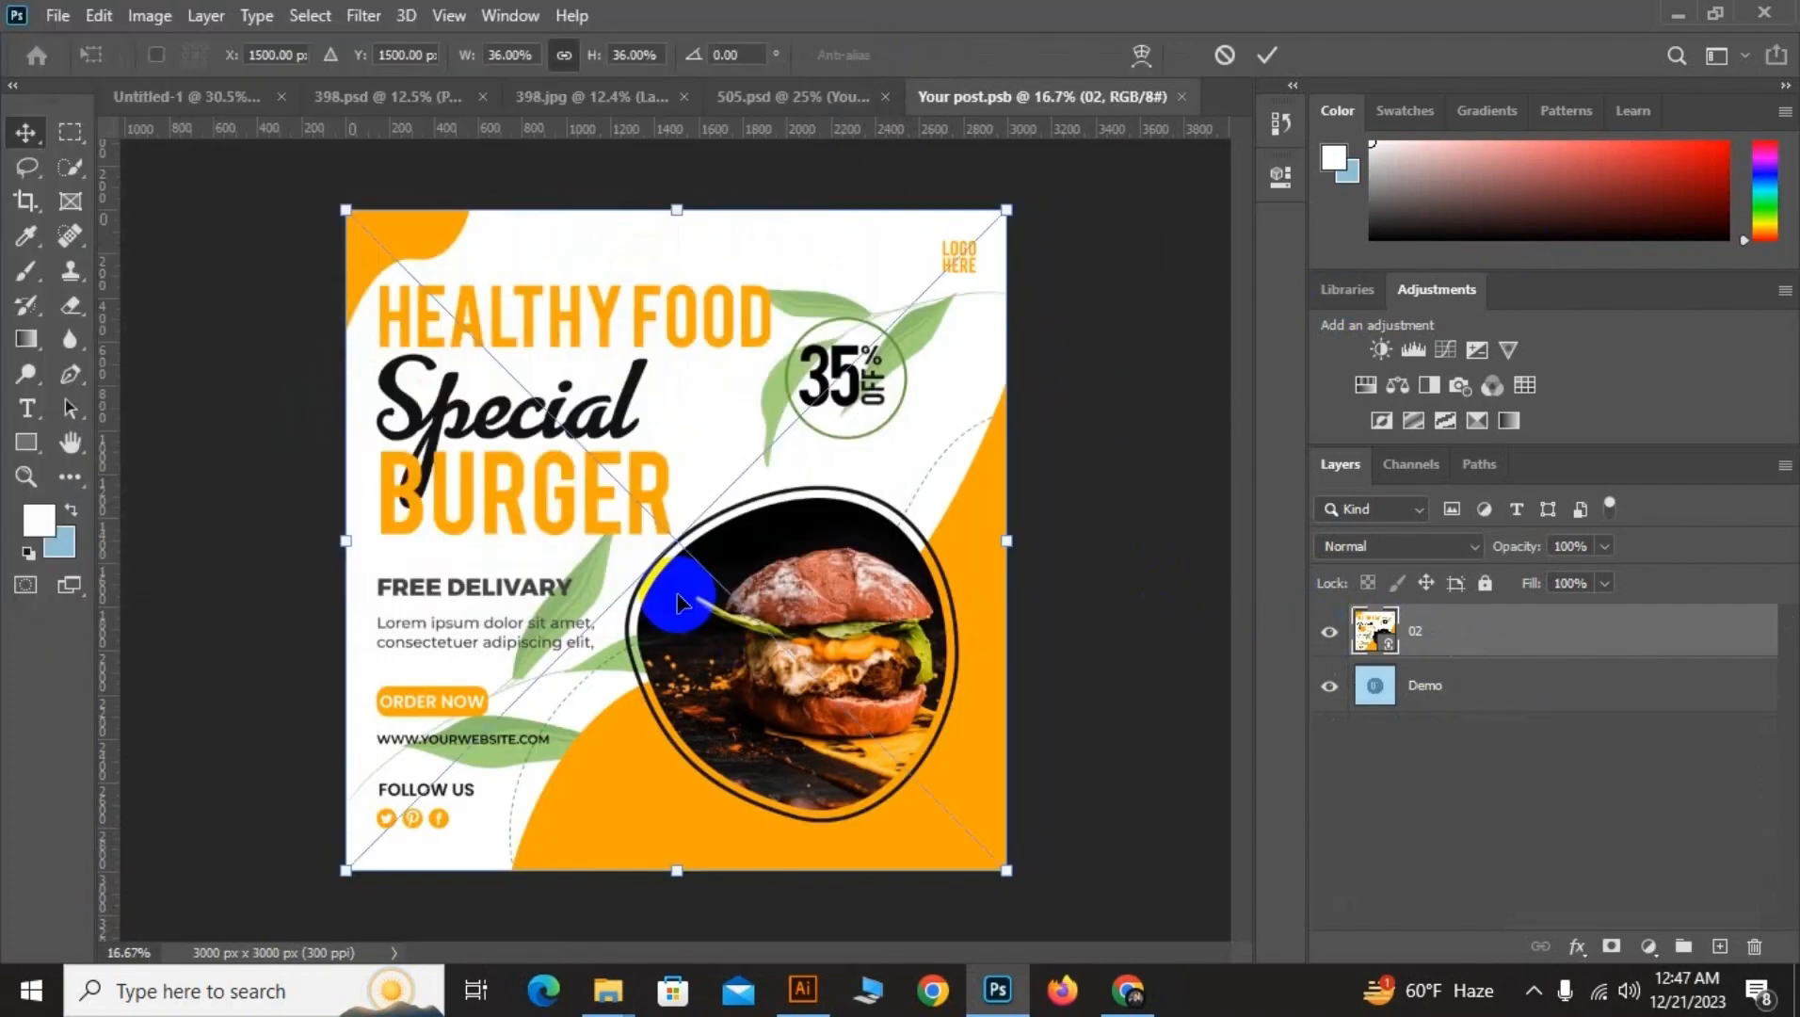
pyautogui.press('Return')
pyautogui.hotkey('ctrl', 's')
pyautogui.click(415, 98)
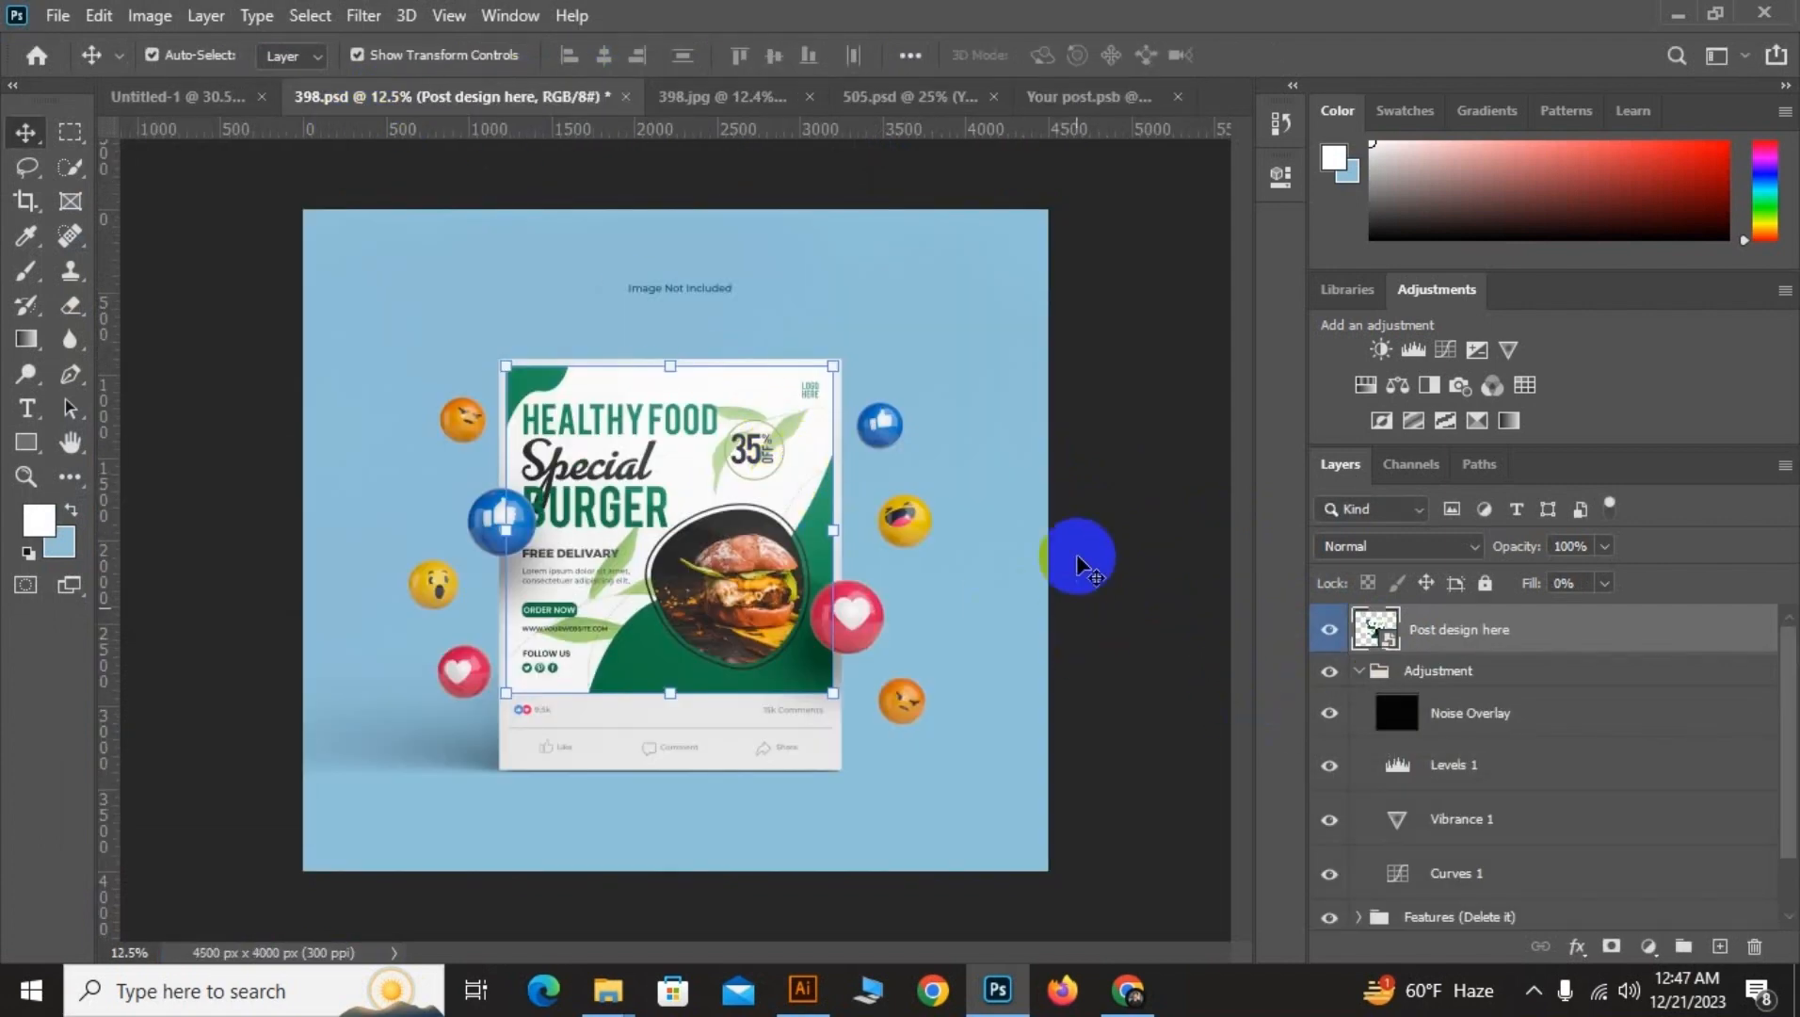
# Crop the 398.psd mockup to about 3168 × 2976 px around the post card and its emojis
pyautogui.press('c')
pyautogui.moveTo(302, 538); pyautogui.dragTo(355, 551)
pyautogui.moveTo(996, 550); pyautogui.dragTo(936, 559)
pyautogui.moveTo(686, 207); pyautogui.dragTo(686, 264)
pyautogui.moveTo(675, 813); pyautogui.dragTo(675, 782)
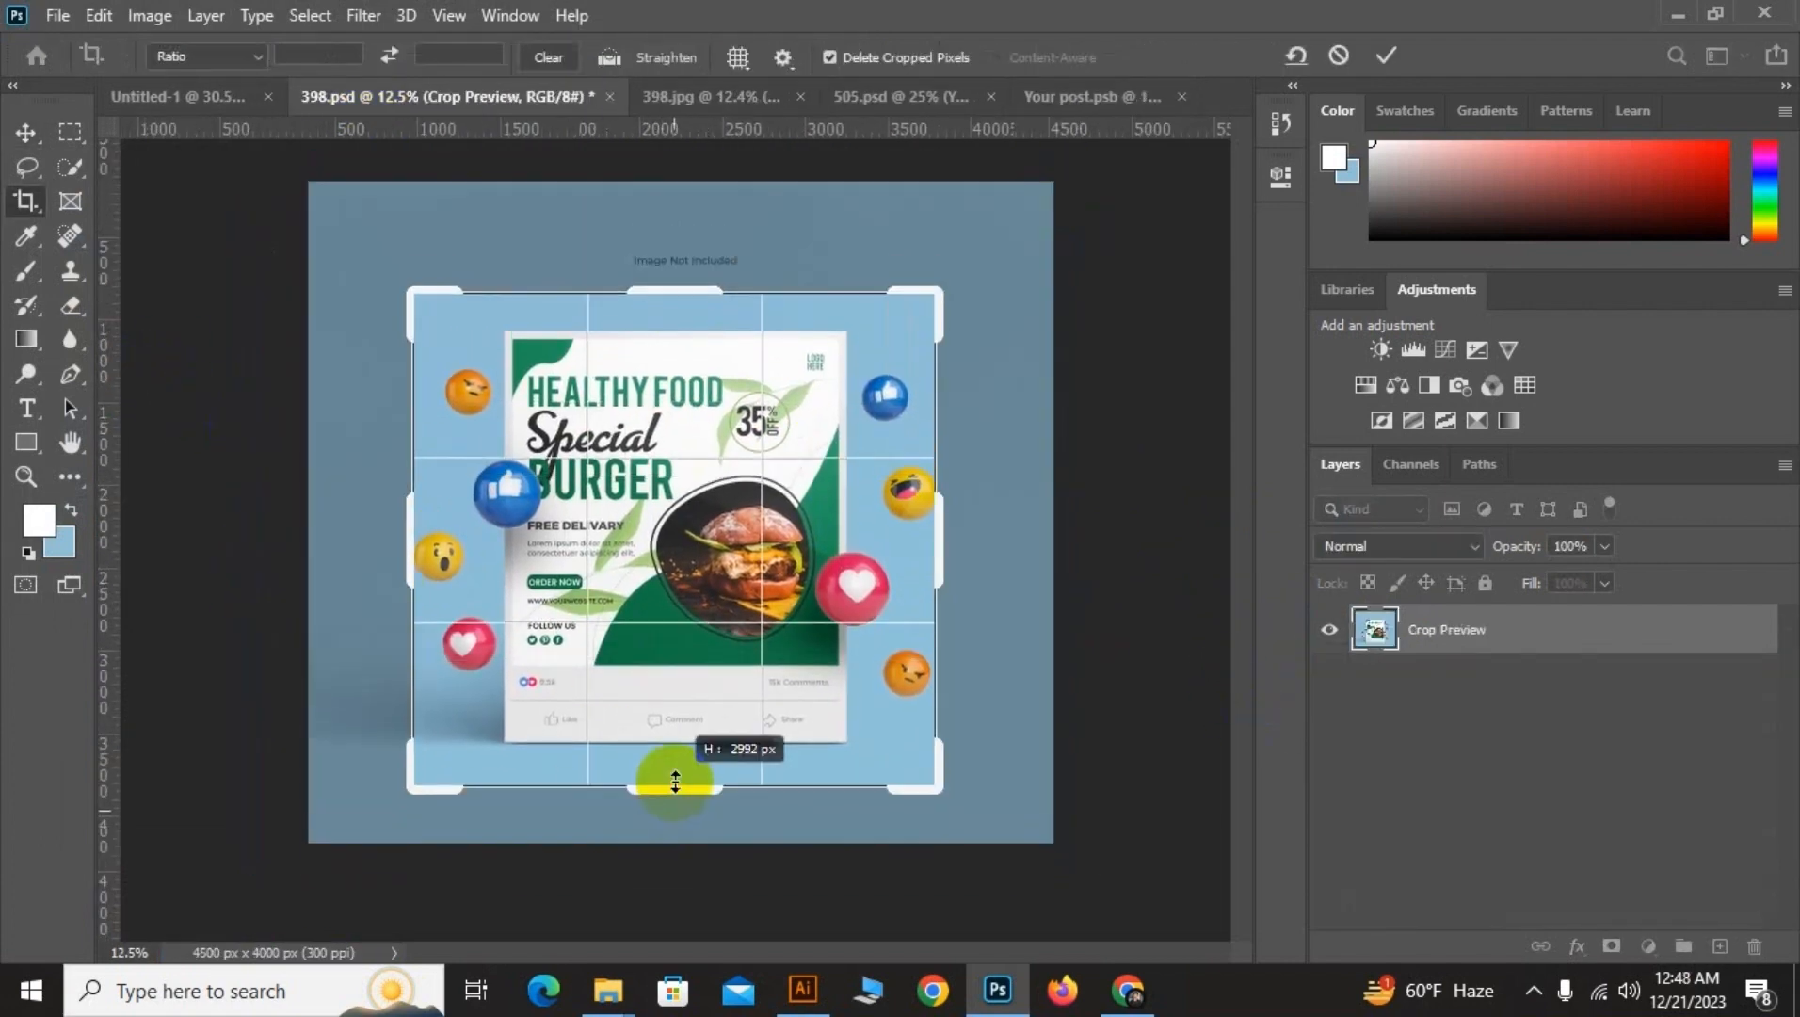
pyautogui.press('Return')
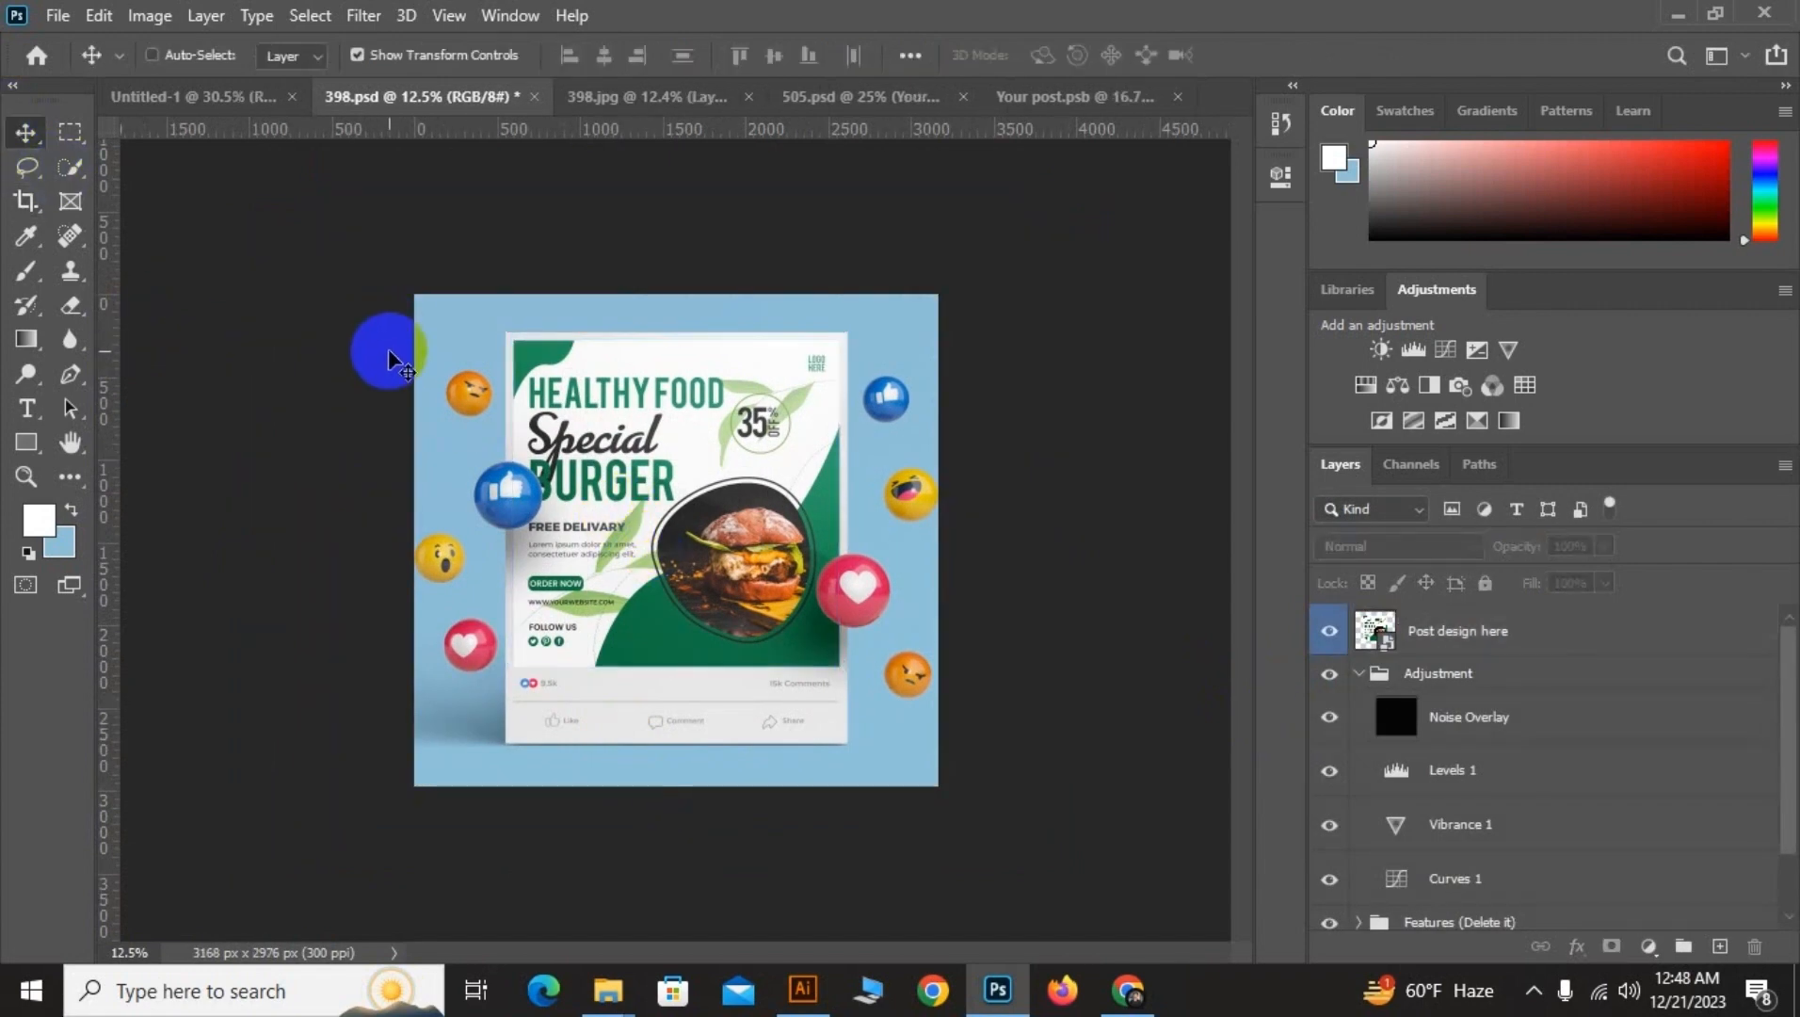
# Export the cropped green-post mockup for web as a JPEG named 65 in folder 02
pyautogui.hotkey('ctrl', 'alt', 'shift', 's')
pyautogui.click(1141, 937)
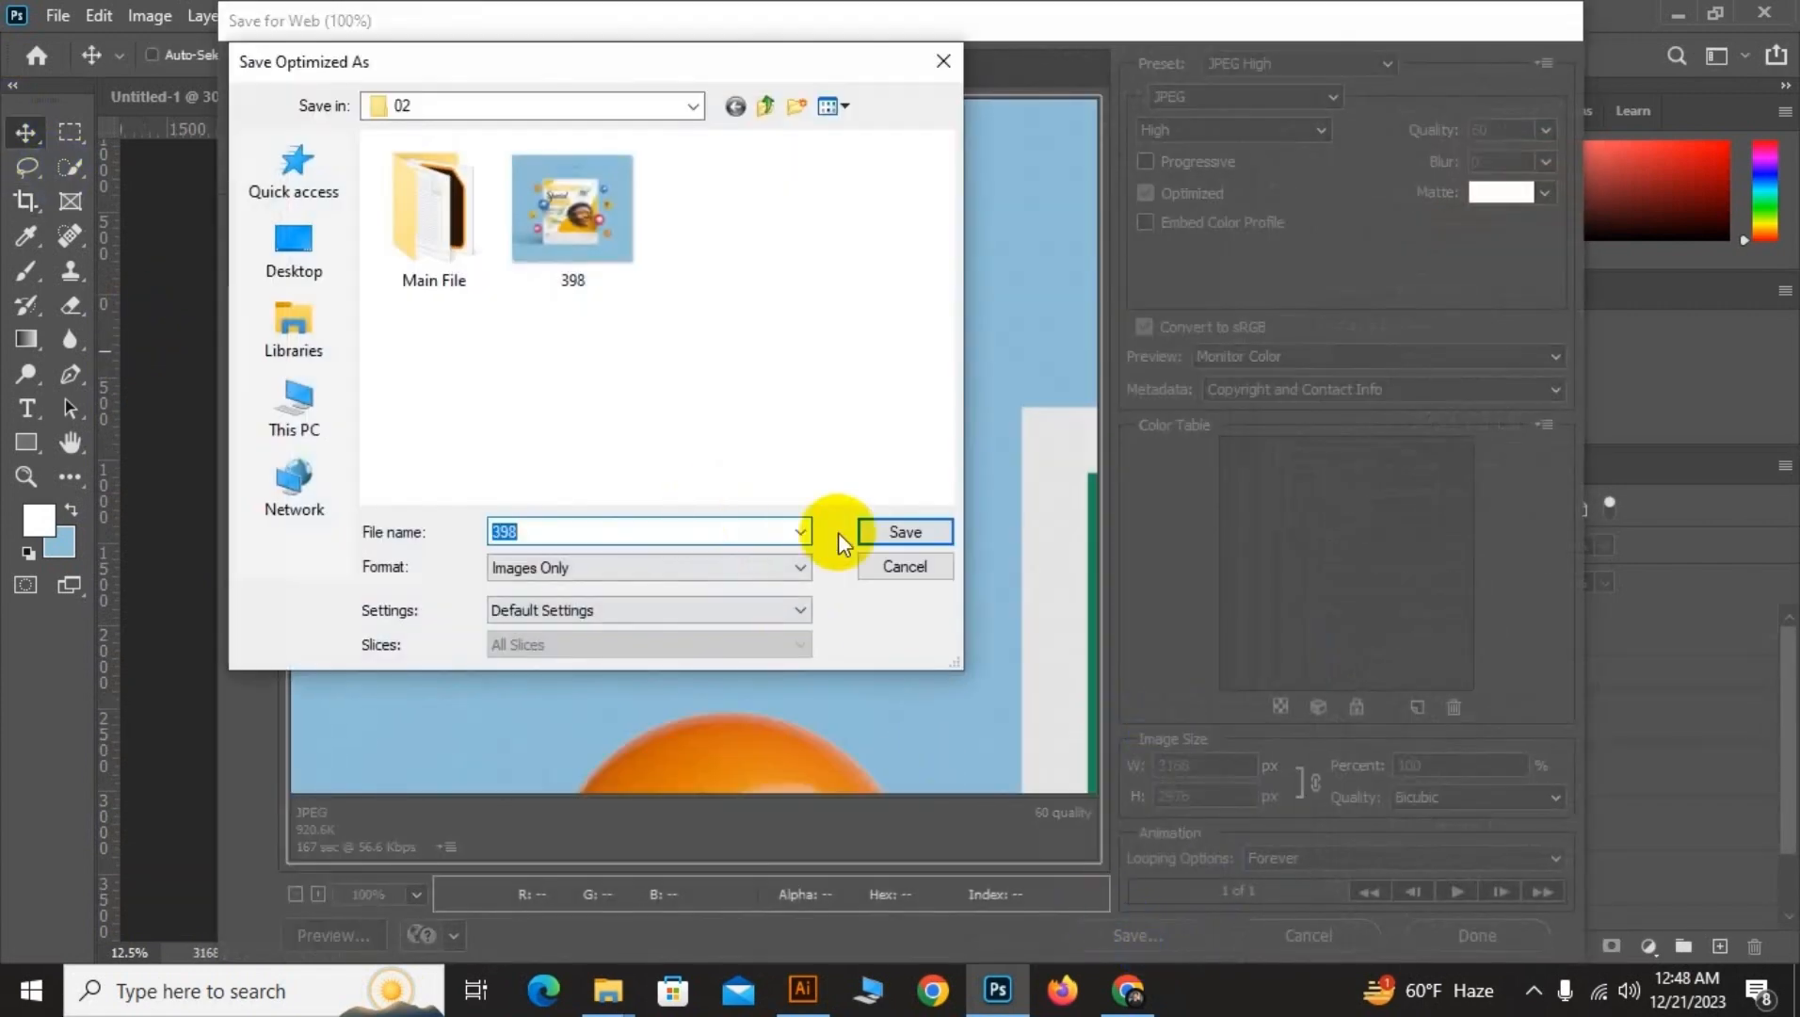
pyautogui.click(943, 62)
pyautogui.click(1083, 928)
pyautogui.click(906, 531)
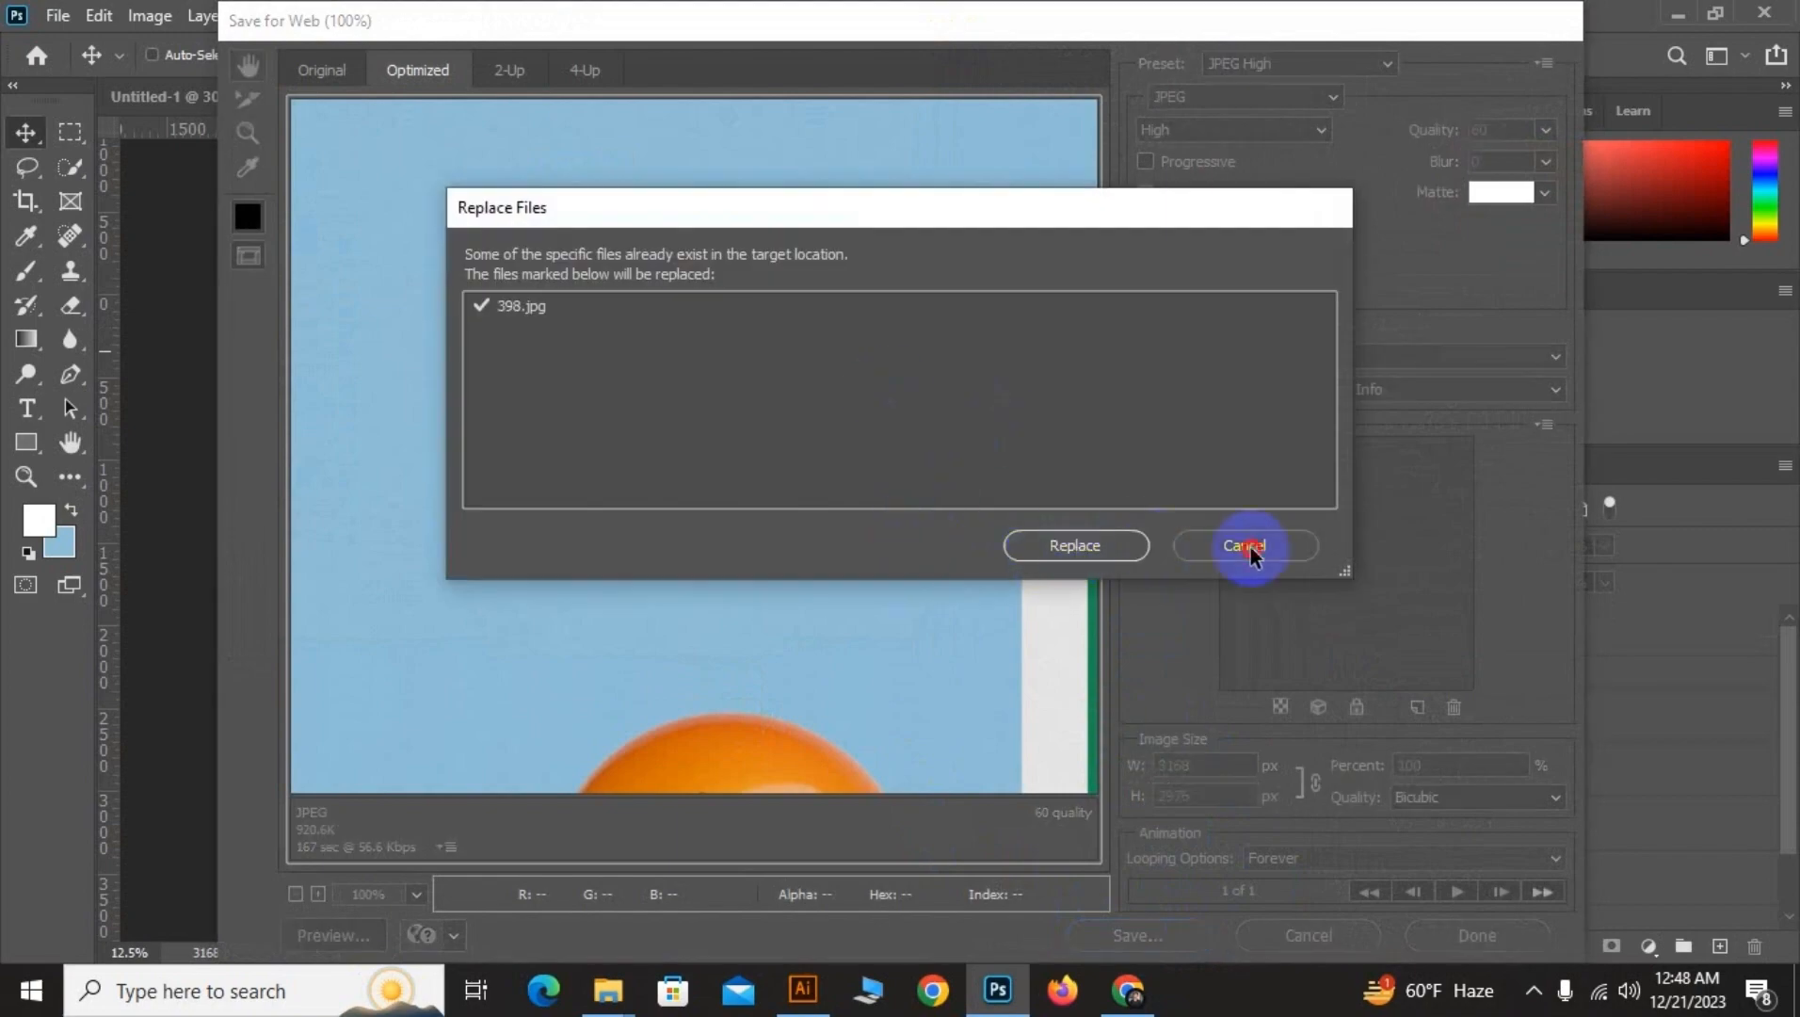
pyautogui.click(1247, 548)
pyautogui.write('65')
pyautogui.press('Return')
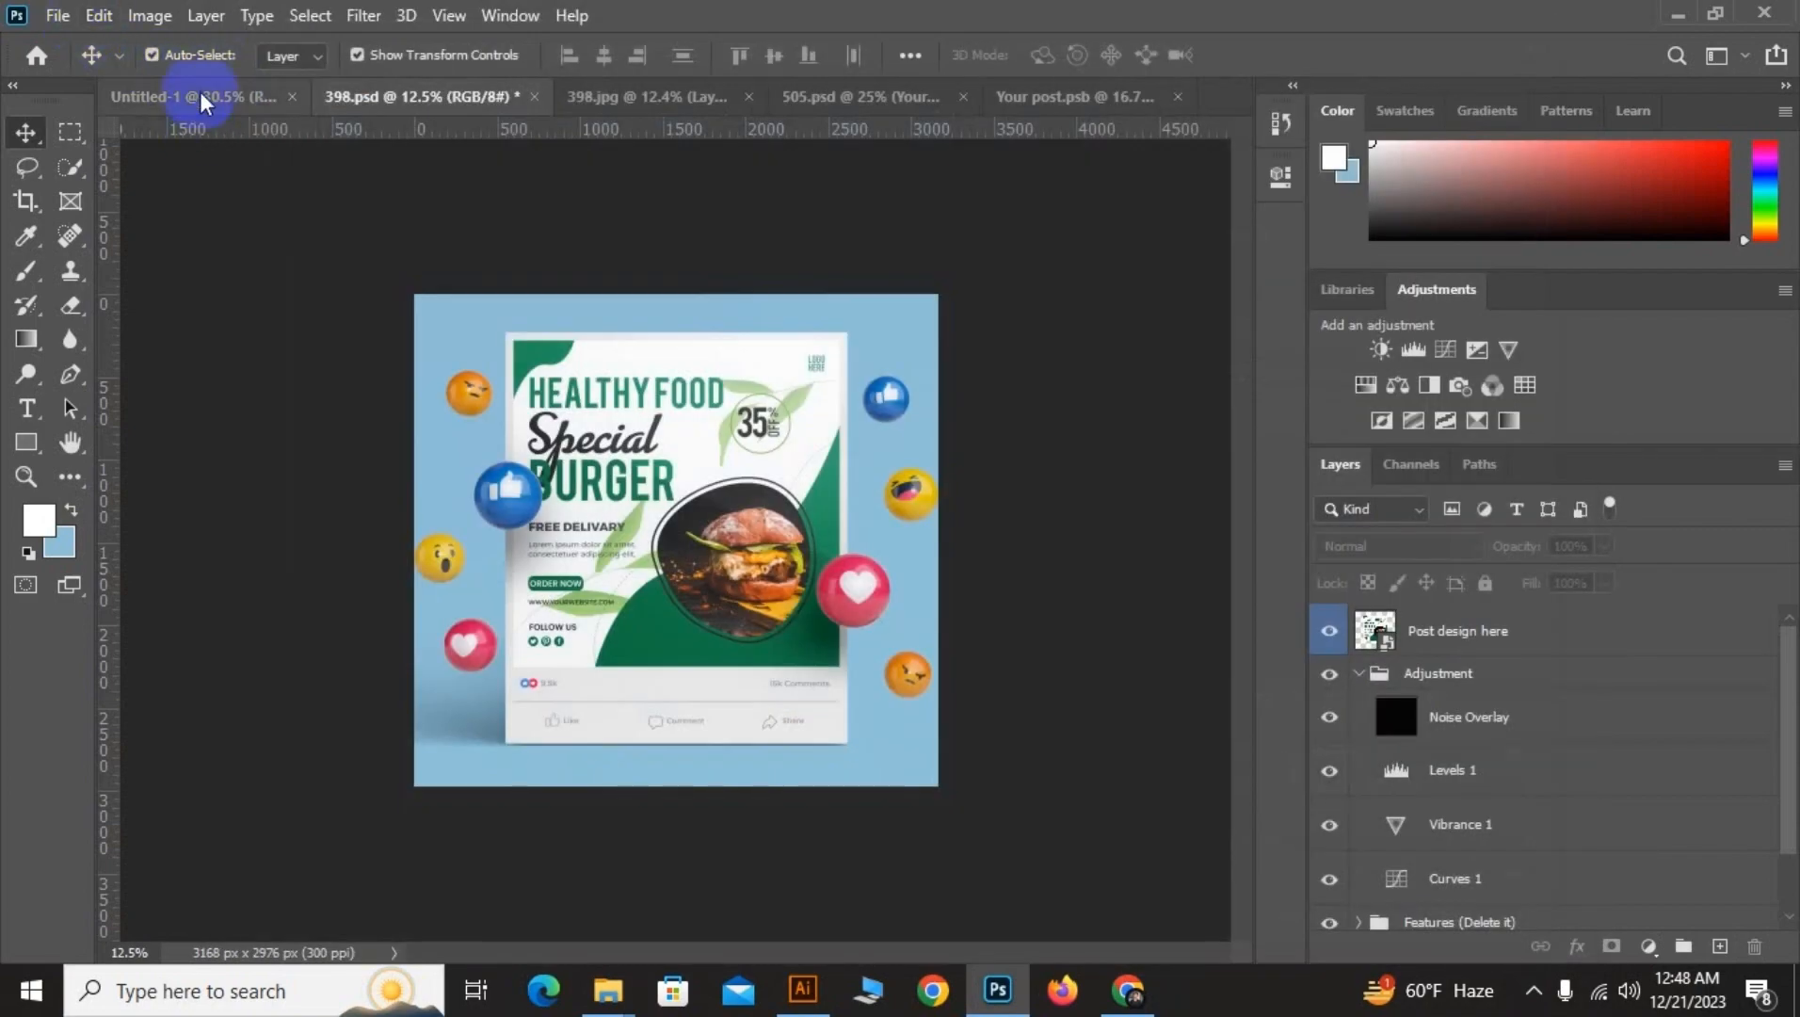
# Place the linked 65 mockup image in the tall preview document, directly below the dark blue section
pyautogui.click(199, 91)
pyautogui.click(55, 16)
pyautogui.click(111, 566)
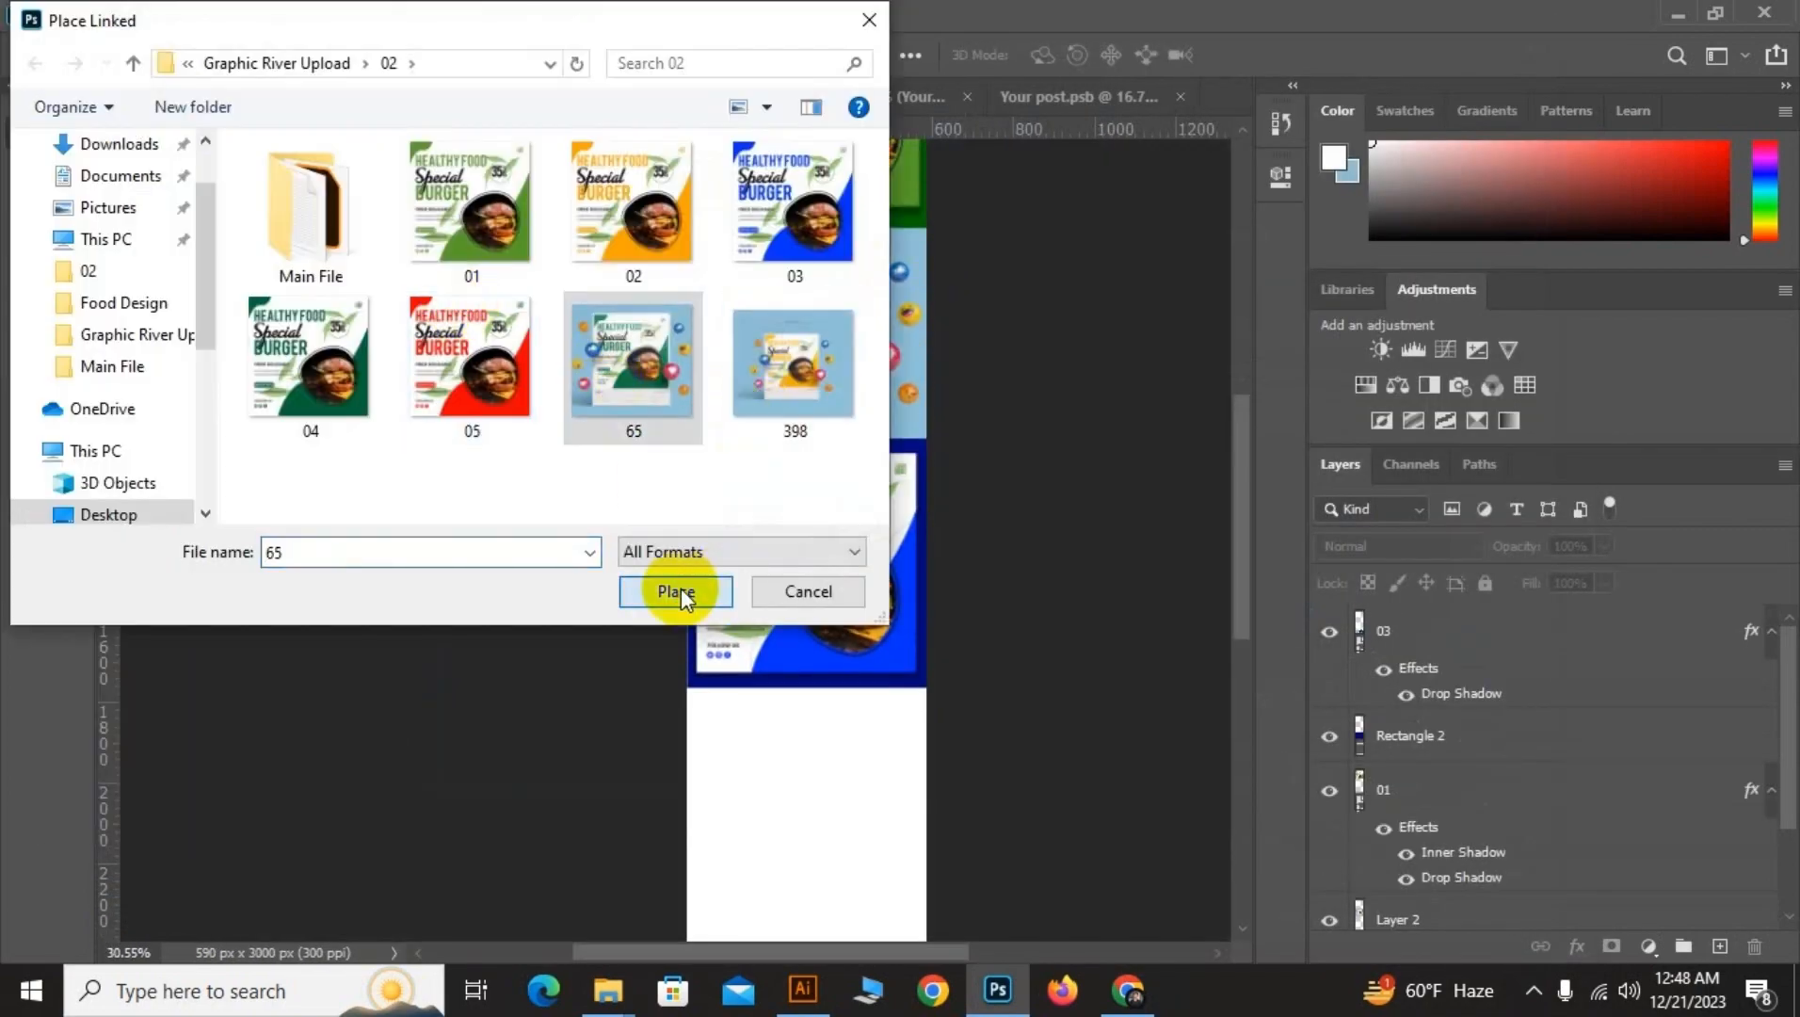
pyautogui.click(676, 590)
pyautogui.moveTo(776, 448); pyautogui.dragTo(776, 705)
pyautogui.click(309, 433)
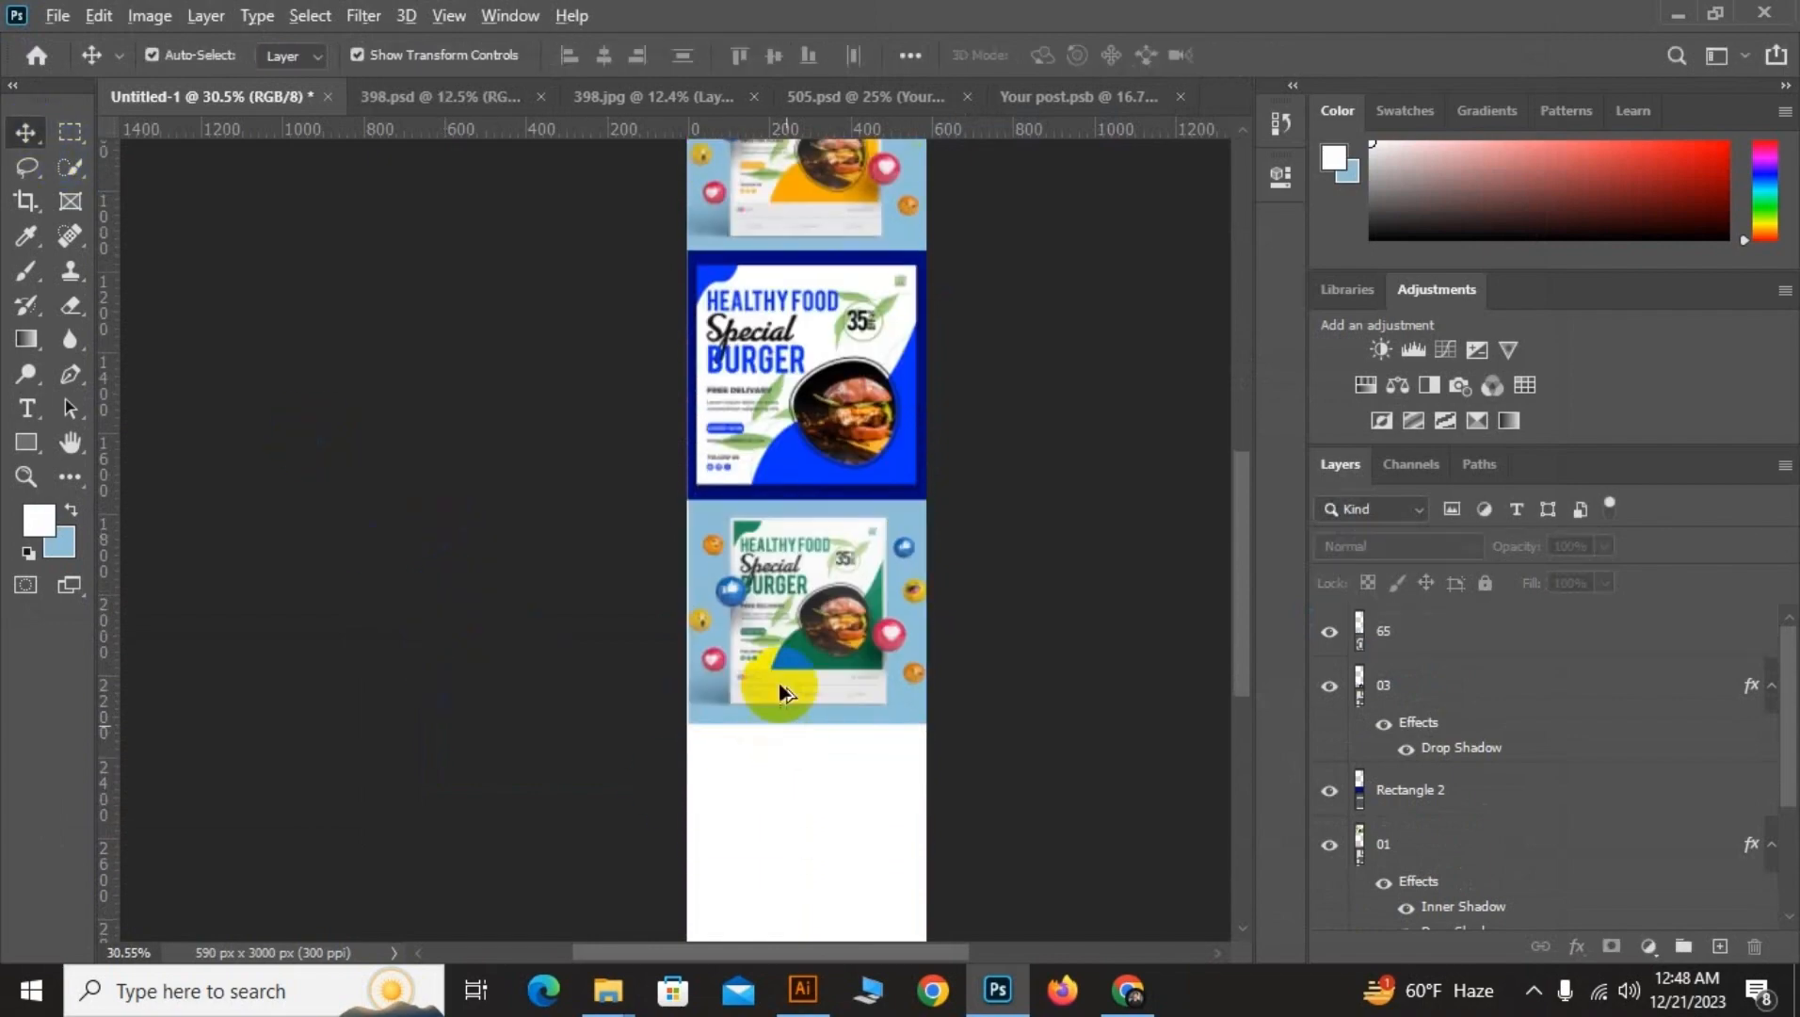
# Change the Background color layer of the 398.psd mockup to dark green
pyautogui.scroll(8, 779, 692)
pyautogui.scroll(-6, 764, 655)
pyautogui.scroll(4, 813, 614)
pyautogui.click(489, 97)
pyautogui.click(852, 325)
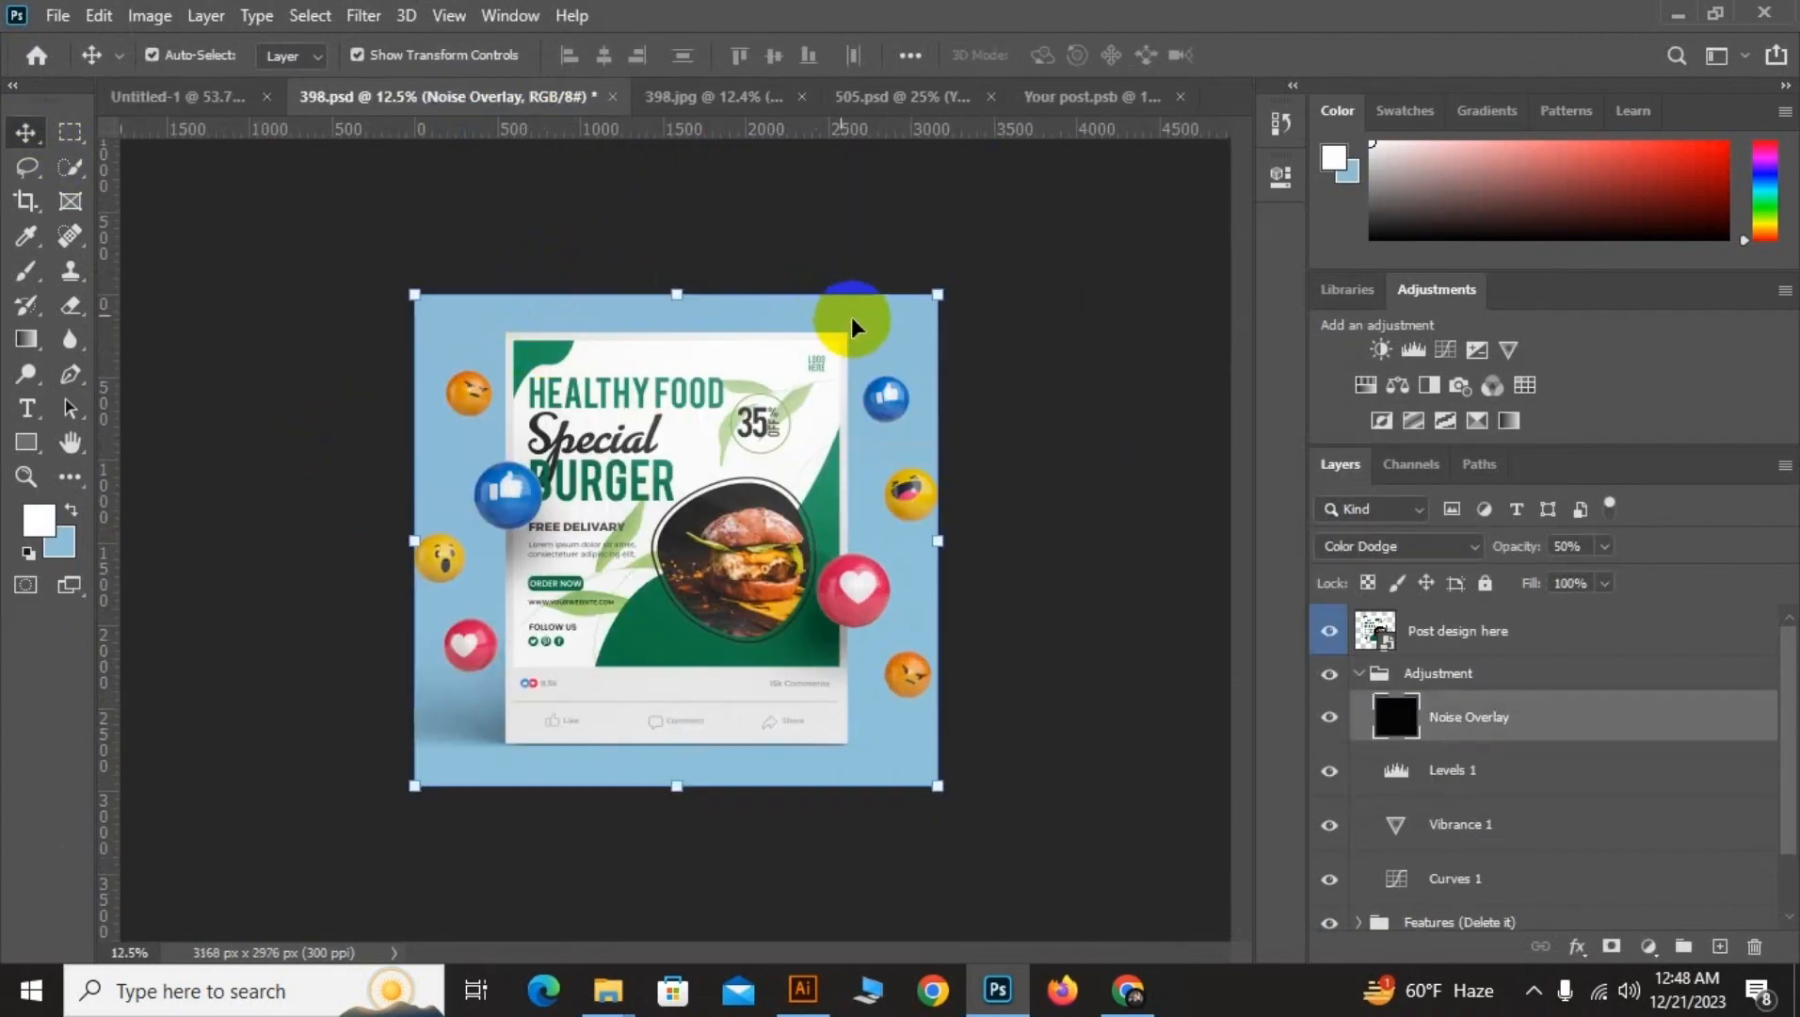
pyautogui.doubleClick(1393, 717)
pyautogui.click(1671, 161)
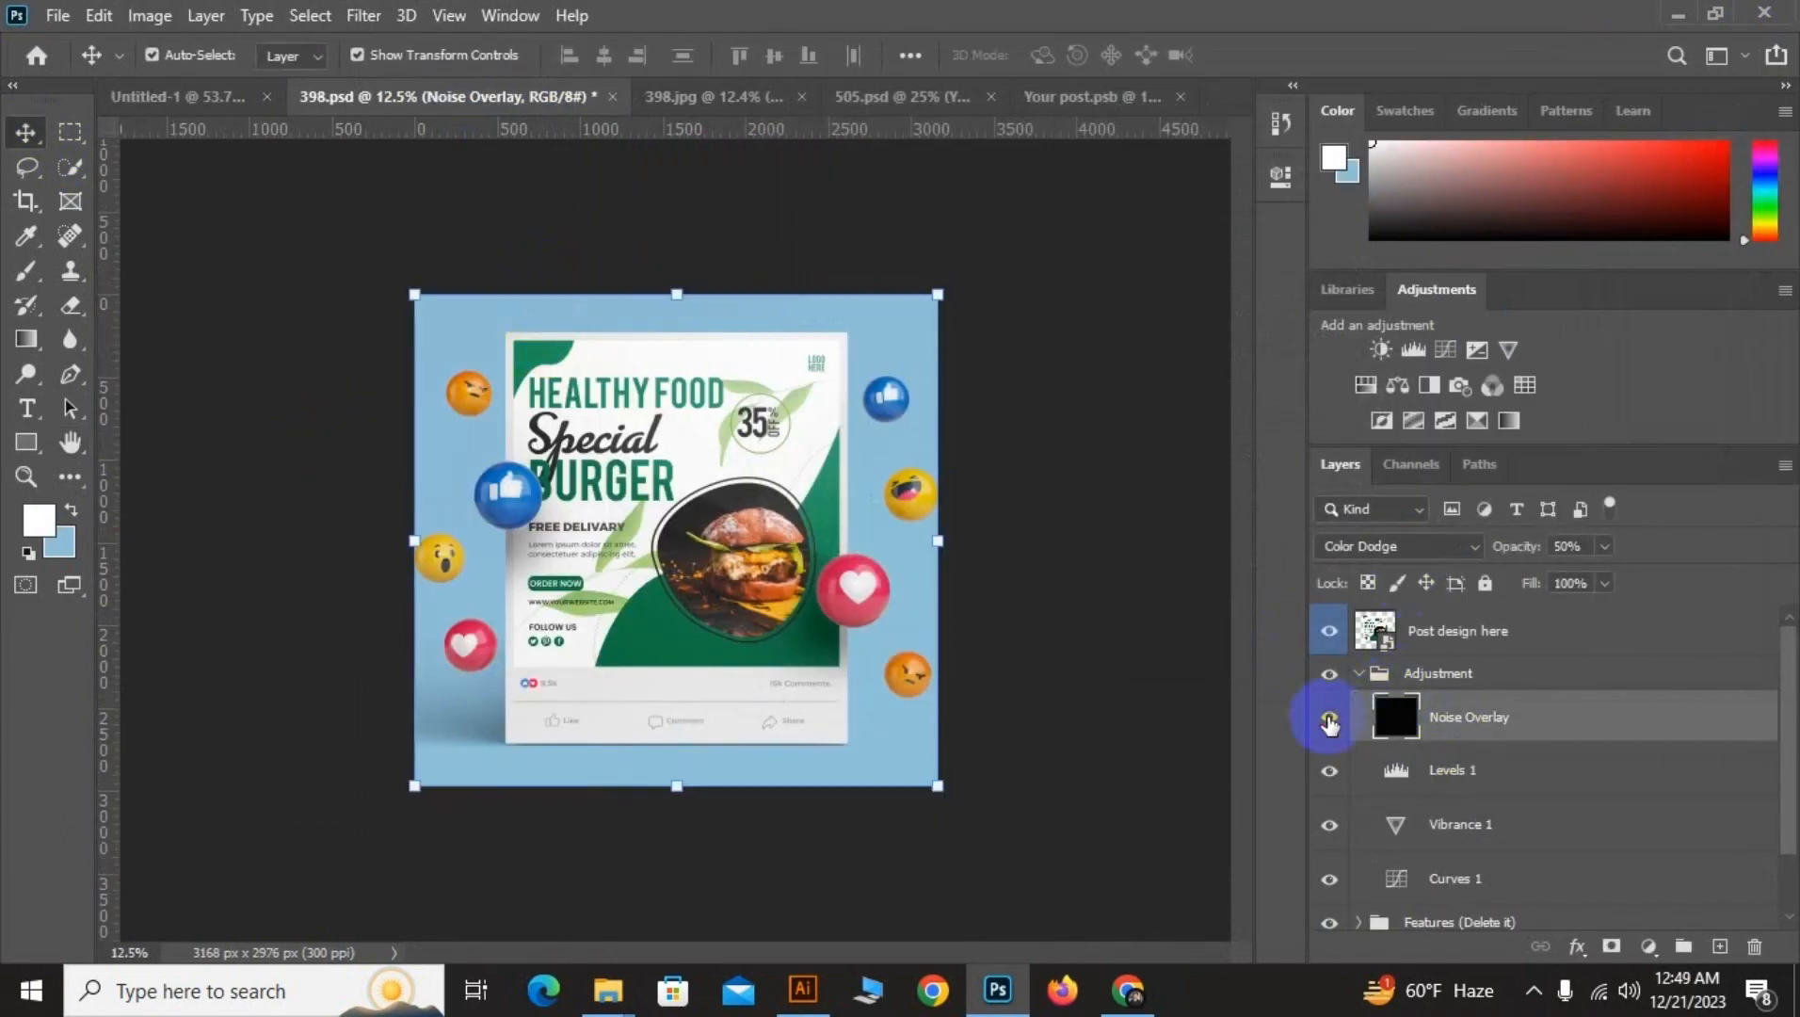
pyautogui.click(932, 463)
pyautogui.doubleClick(1396, 902)
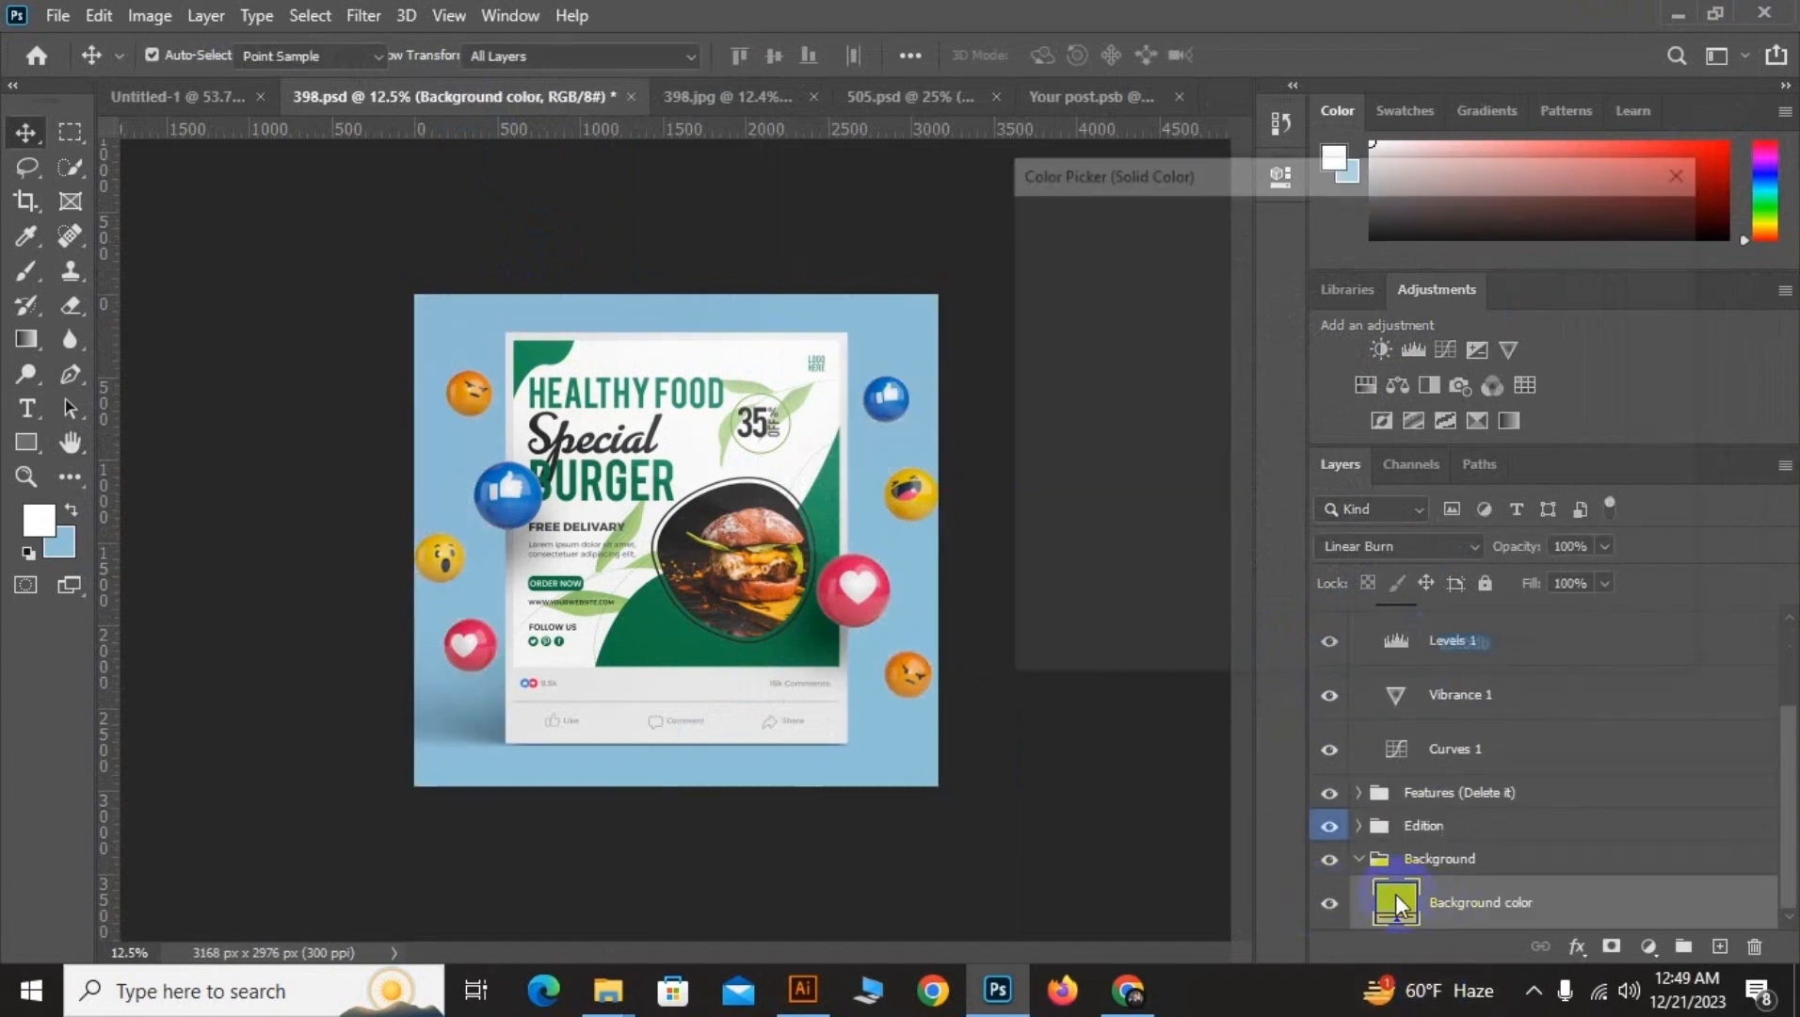
pyautogui.moveTo(1334, 343)
pyautogui.mouseDown()
pyautogui.moveTo(1394, 378)
pyautogui.moveTo(1470, 471)
pyautogui.mouseUp()
pyautogui.click(1619, 219)
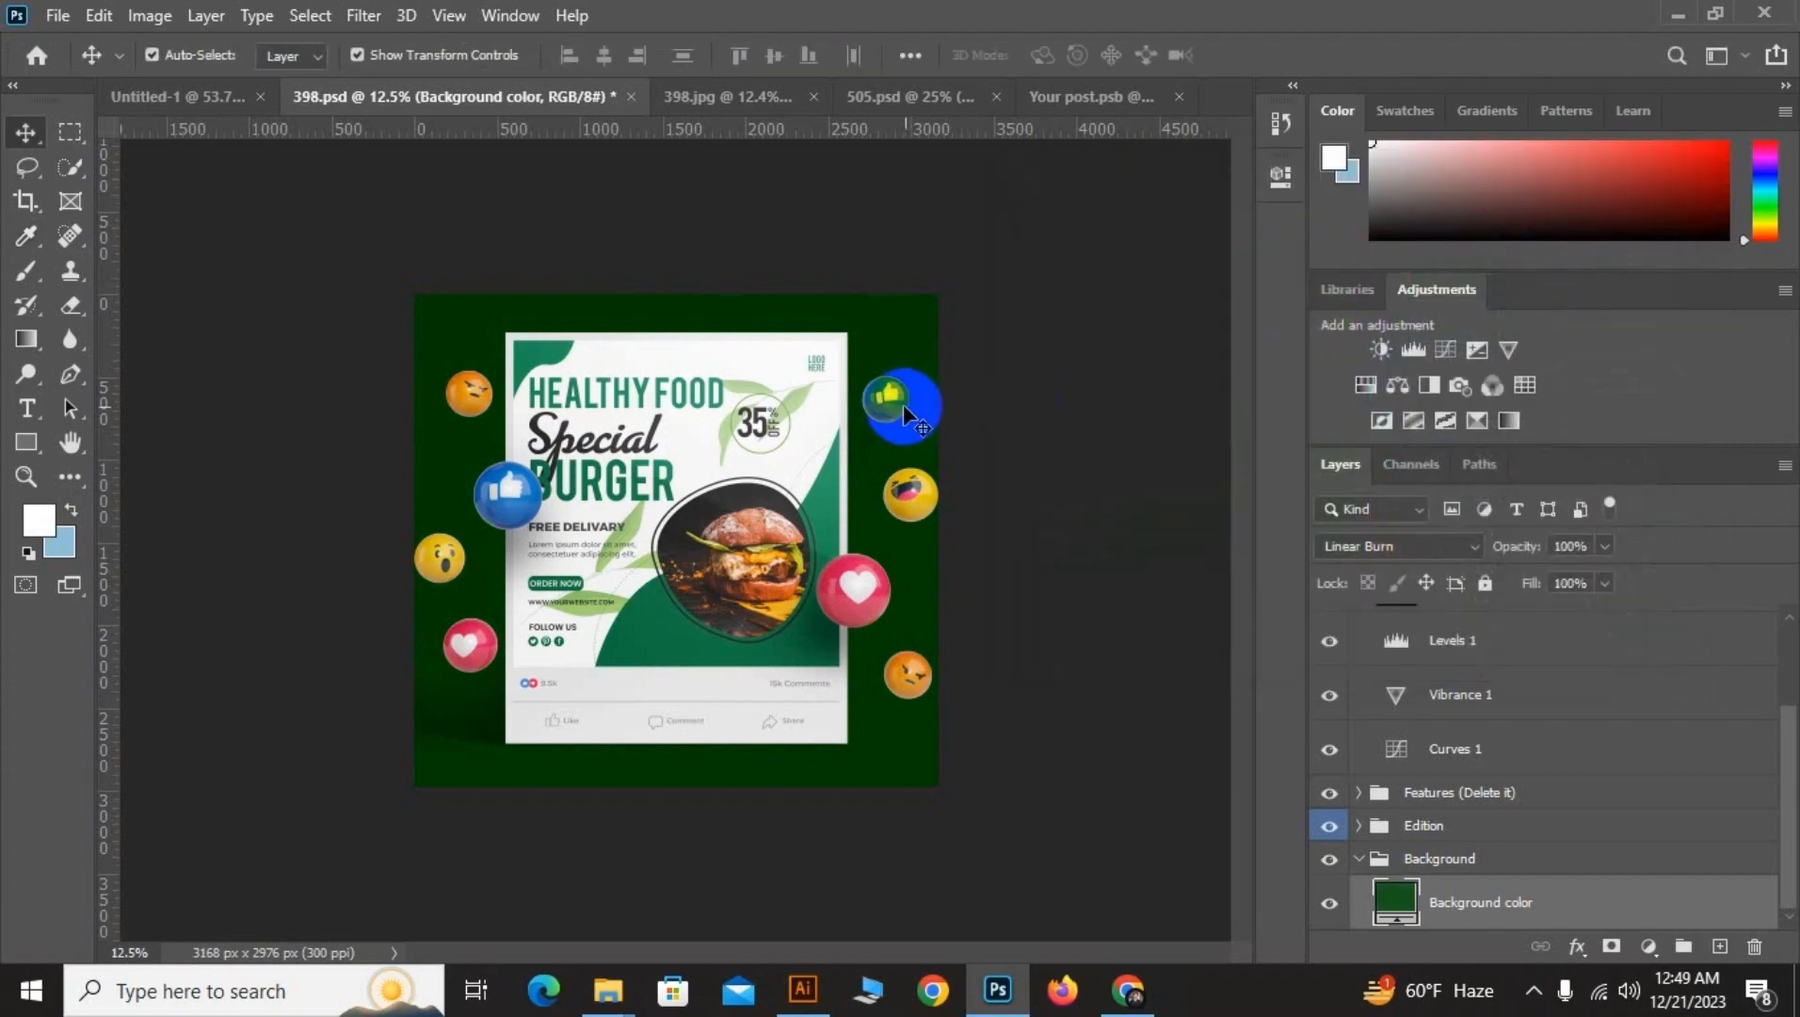
# Export the dark green mockup for web as a JPEG named 45 in folder 02
pyautogui.hotkey('ctrl', 'alt', 'shift', 's')
pyautogui.click(1134, 935)
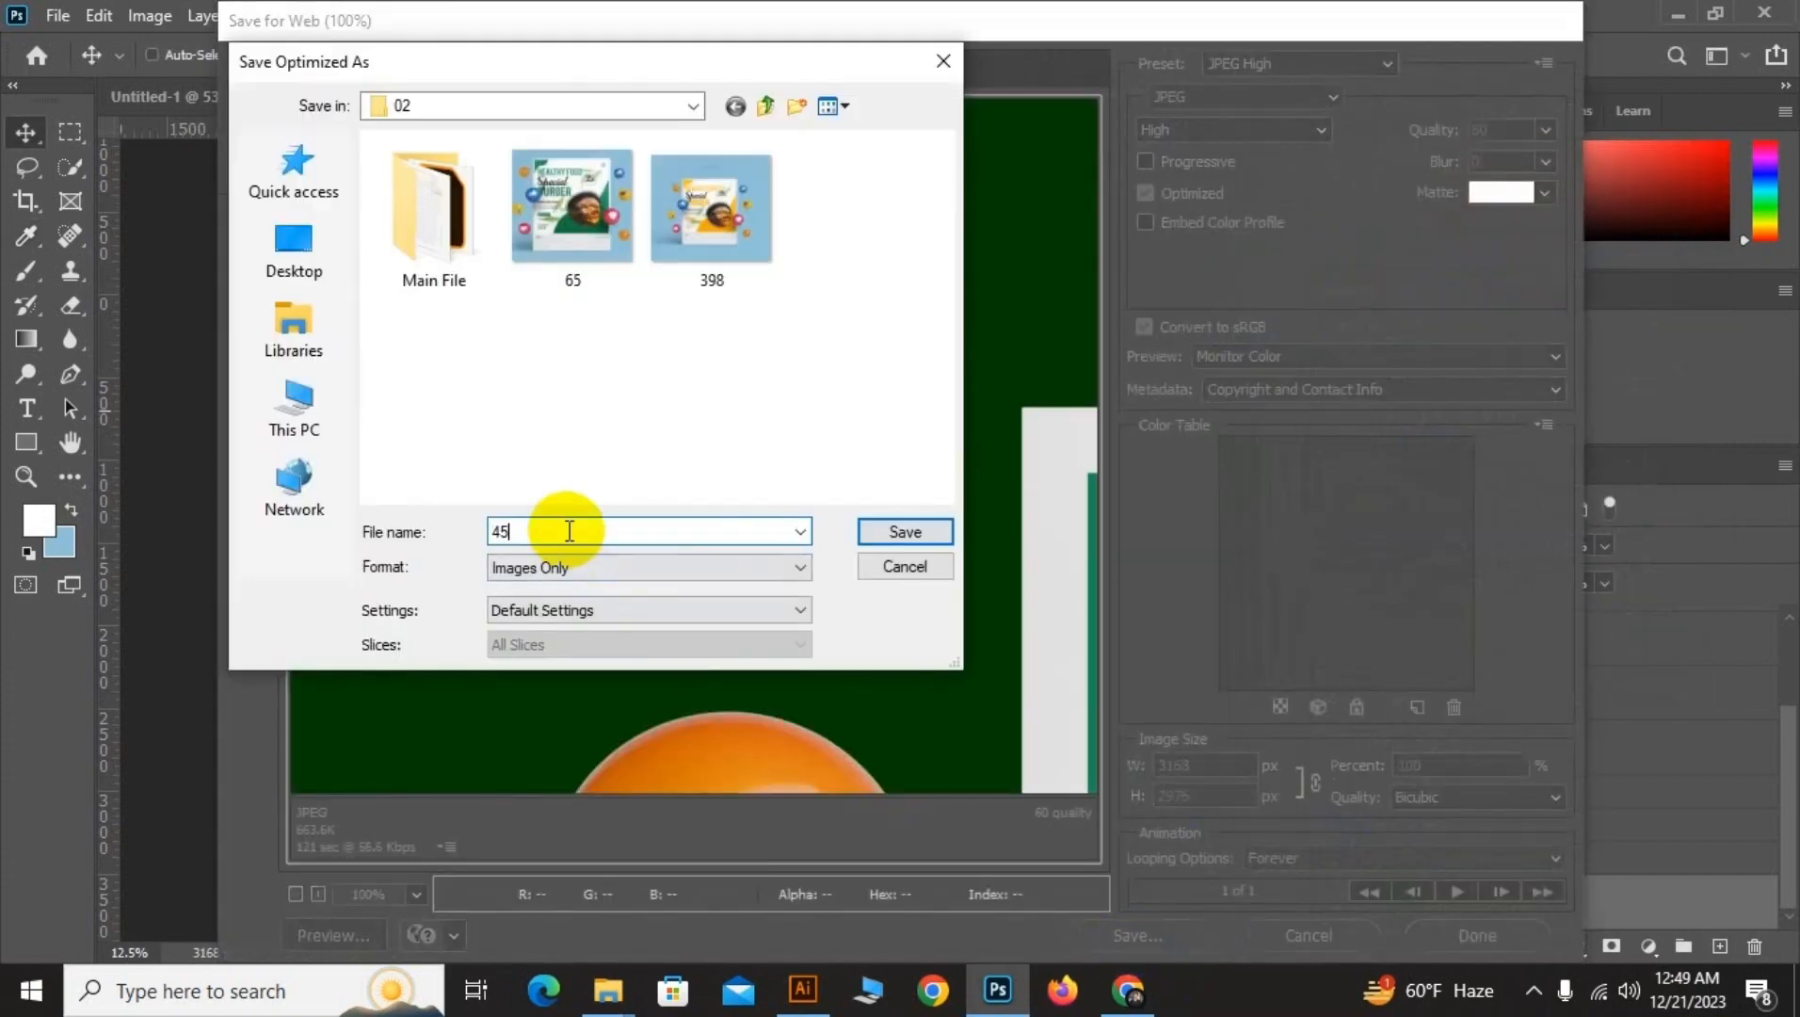
pyautogui.press('Return')
# Delete the light blue 65 mockup from the tall preview document
pyautogui.click(231, 97)
pyautogui.click(787, 590)
pyautogui.press('Delete')
# Place the linked 45 mockup image in the preview document, directly below the dark blue section
pyautogui.click(57, 16)
pyautogui.click(240, 564)
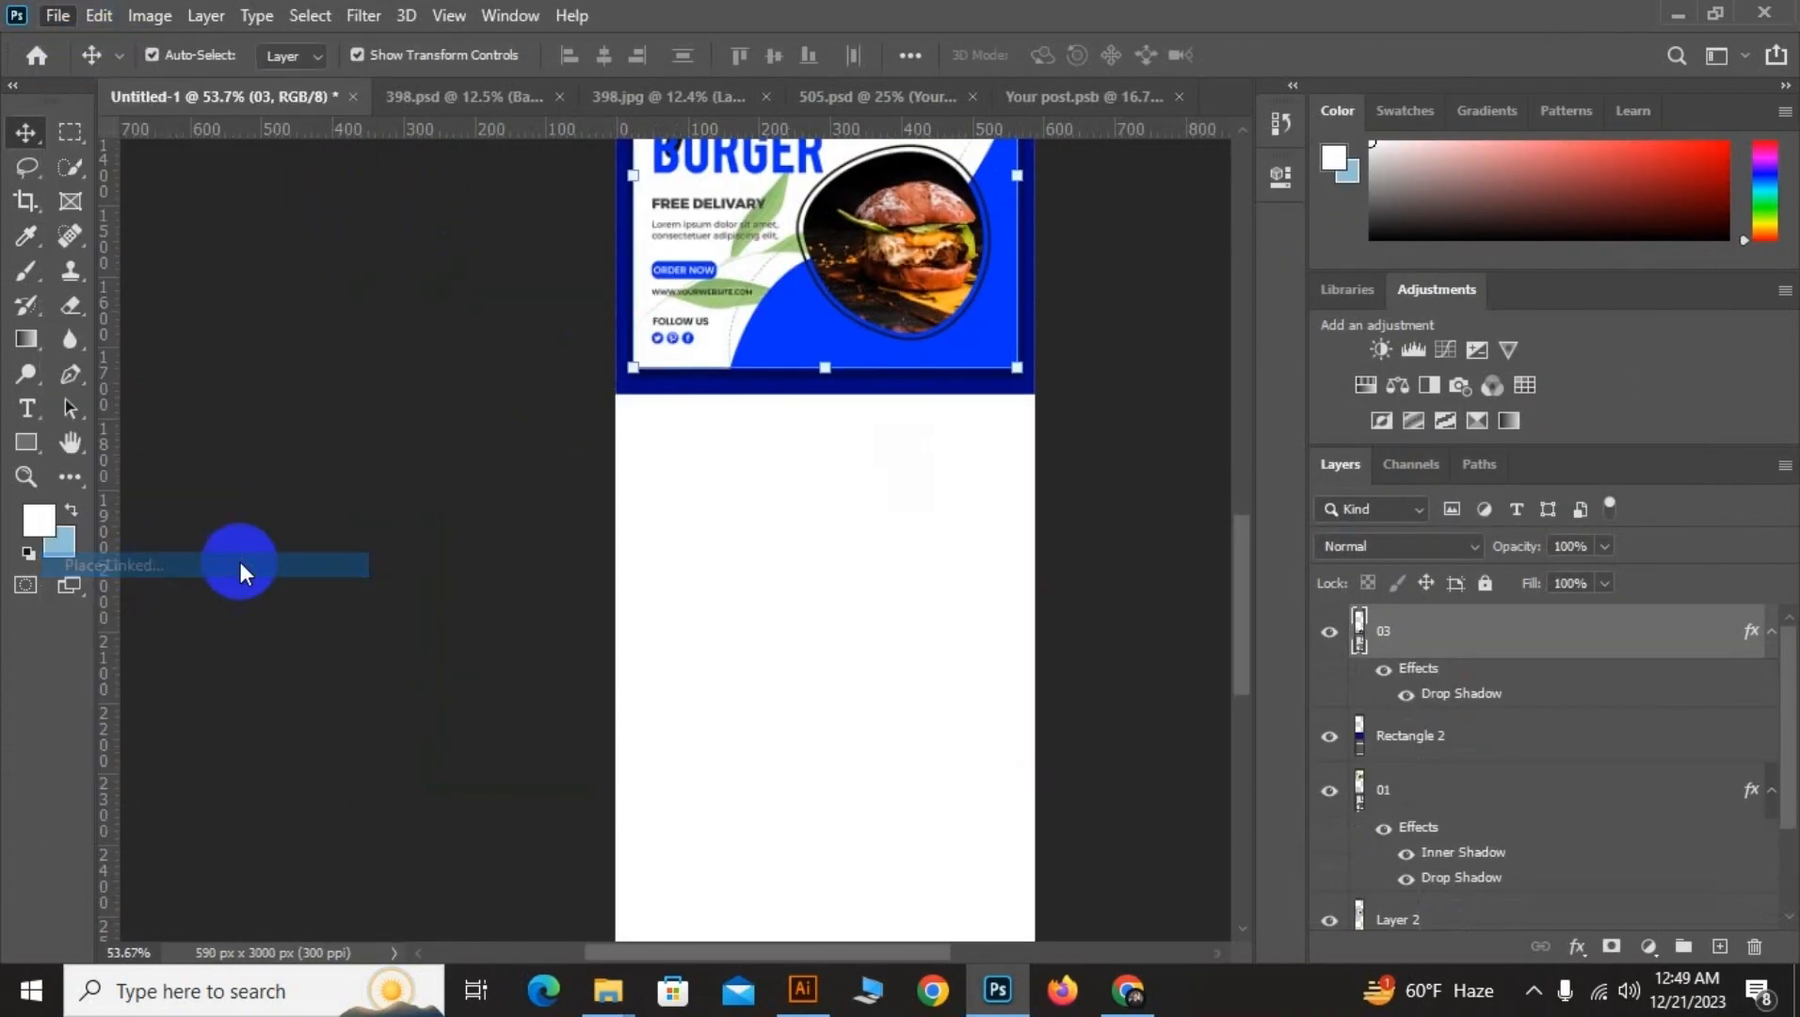
pyautogui.scroll(1, 273, 318)
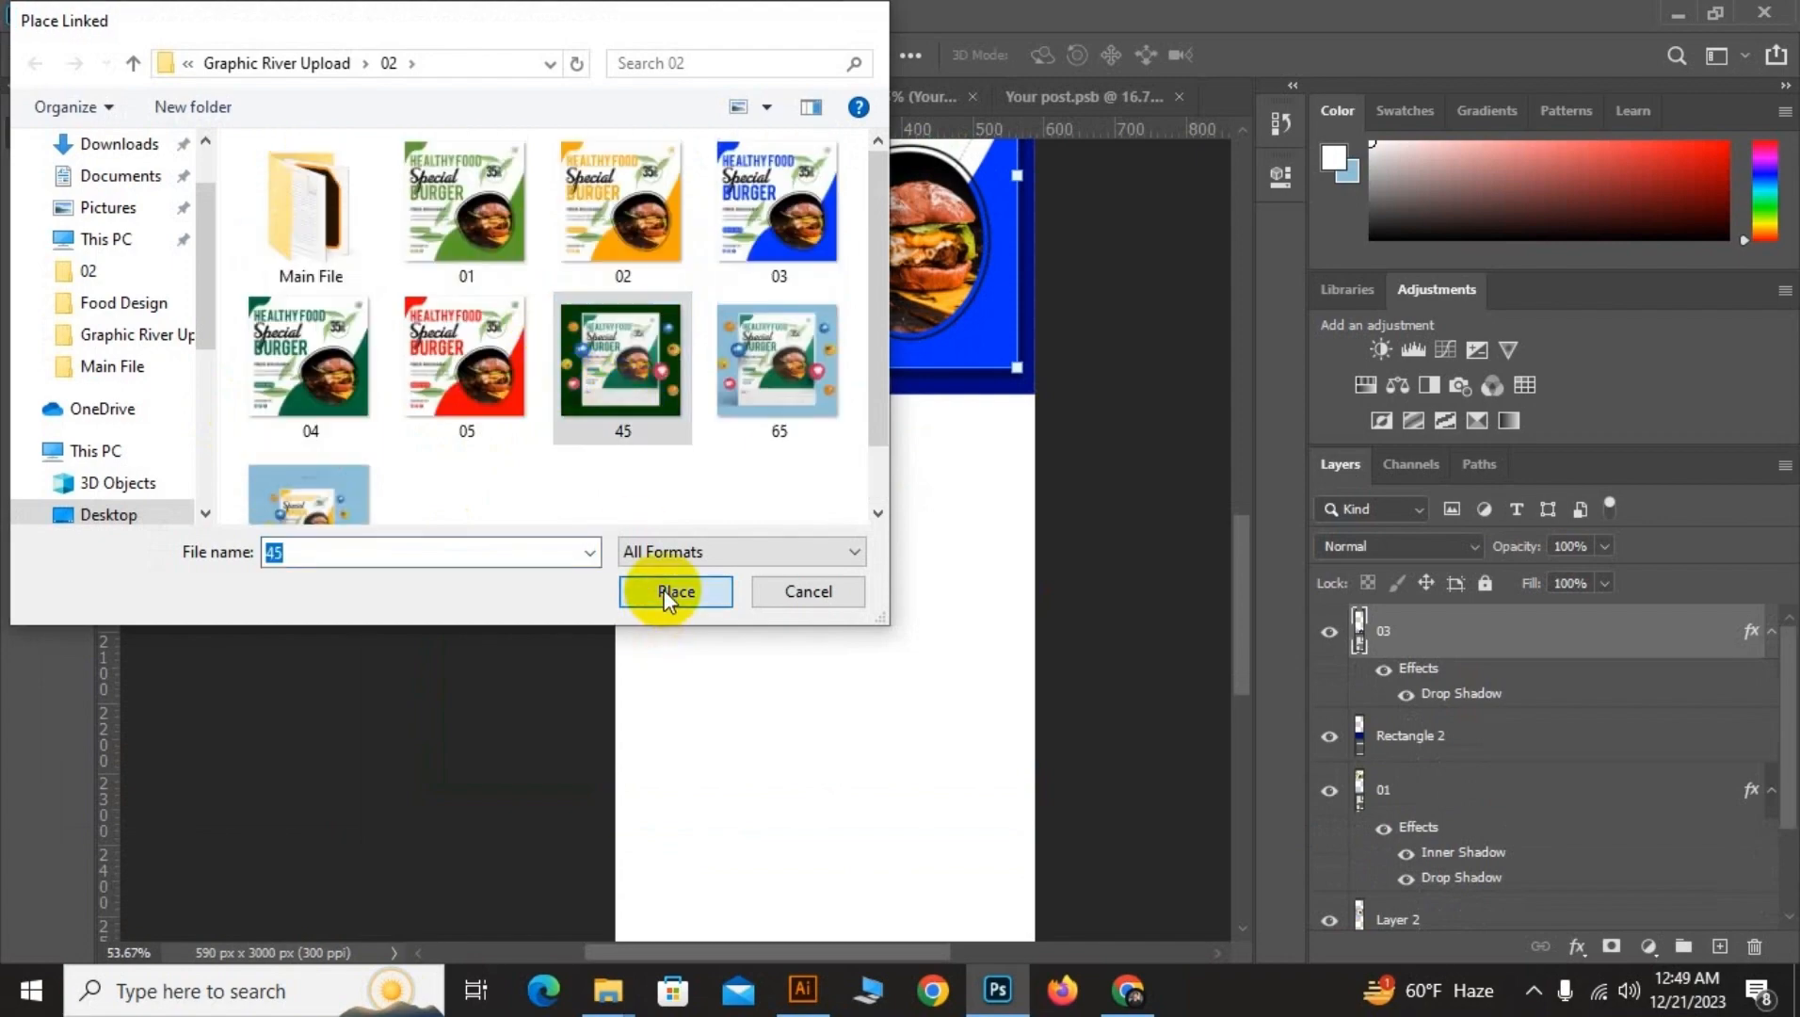
pyautogui.click(664, 591)
pyautogui.scroll(-3, 664, 577)
pyautogui.moveTo(784, 460); pyautogui.dragTo(783, 509)
pyautogui.click(26, 132)
pyautogui.click(379, 430)
pyautogui.moveTo(482, 160); pyautogui.dragTo(456, 438)
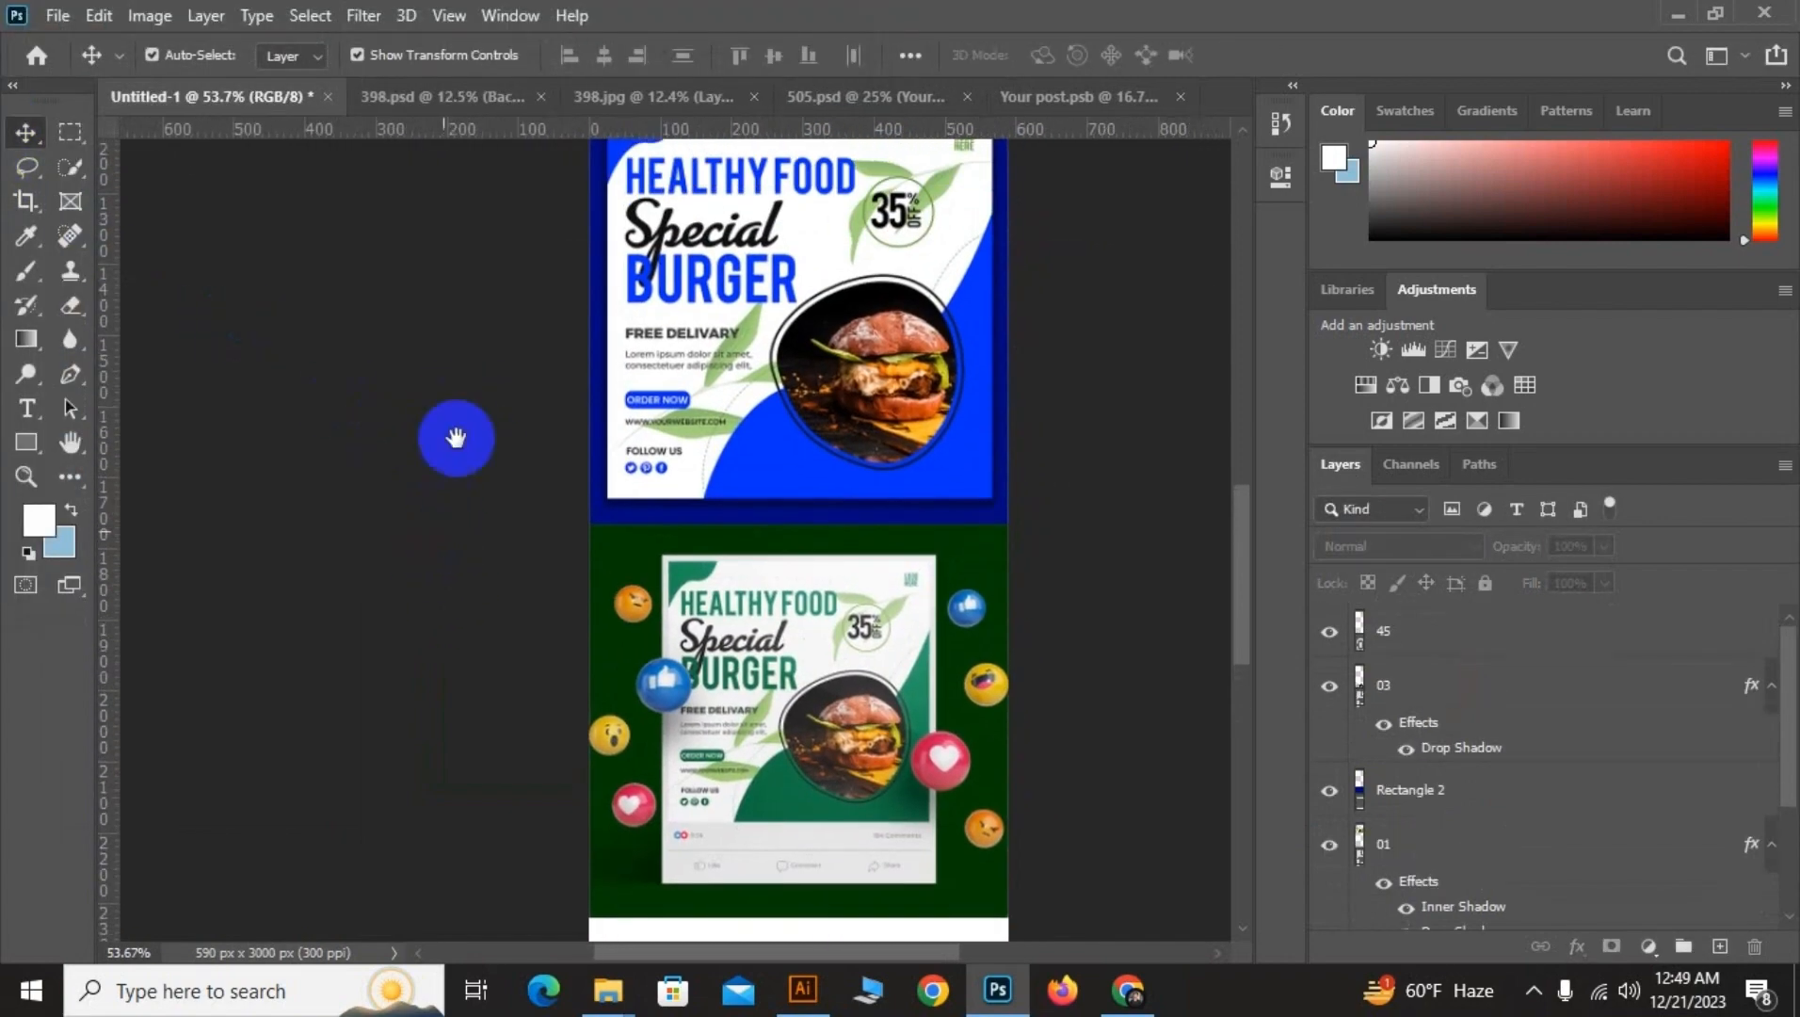
# Place the linked red 05 post image in the preview document, below the dark green mockup section
pyautogui.scroll(-5, 467, 477)
pyautogui.scroll(4, 511, 495)
pyautogui.scroll(-4, 631, 744)
pyautogui.scroll(6, 631, 735)
pyautogui.scroll(-4, 631, 713)
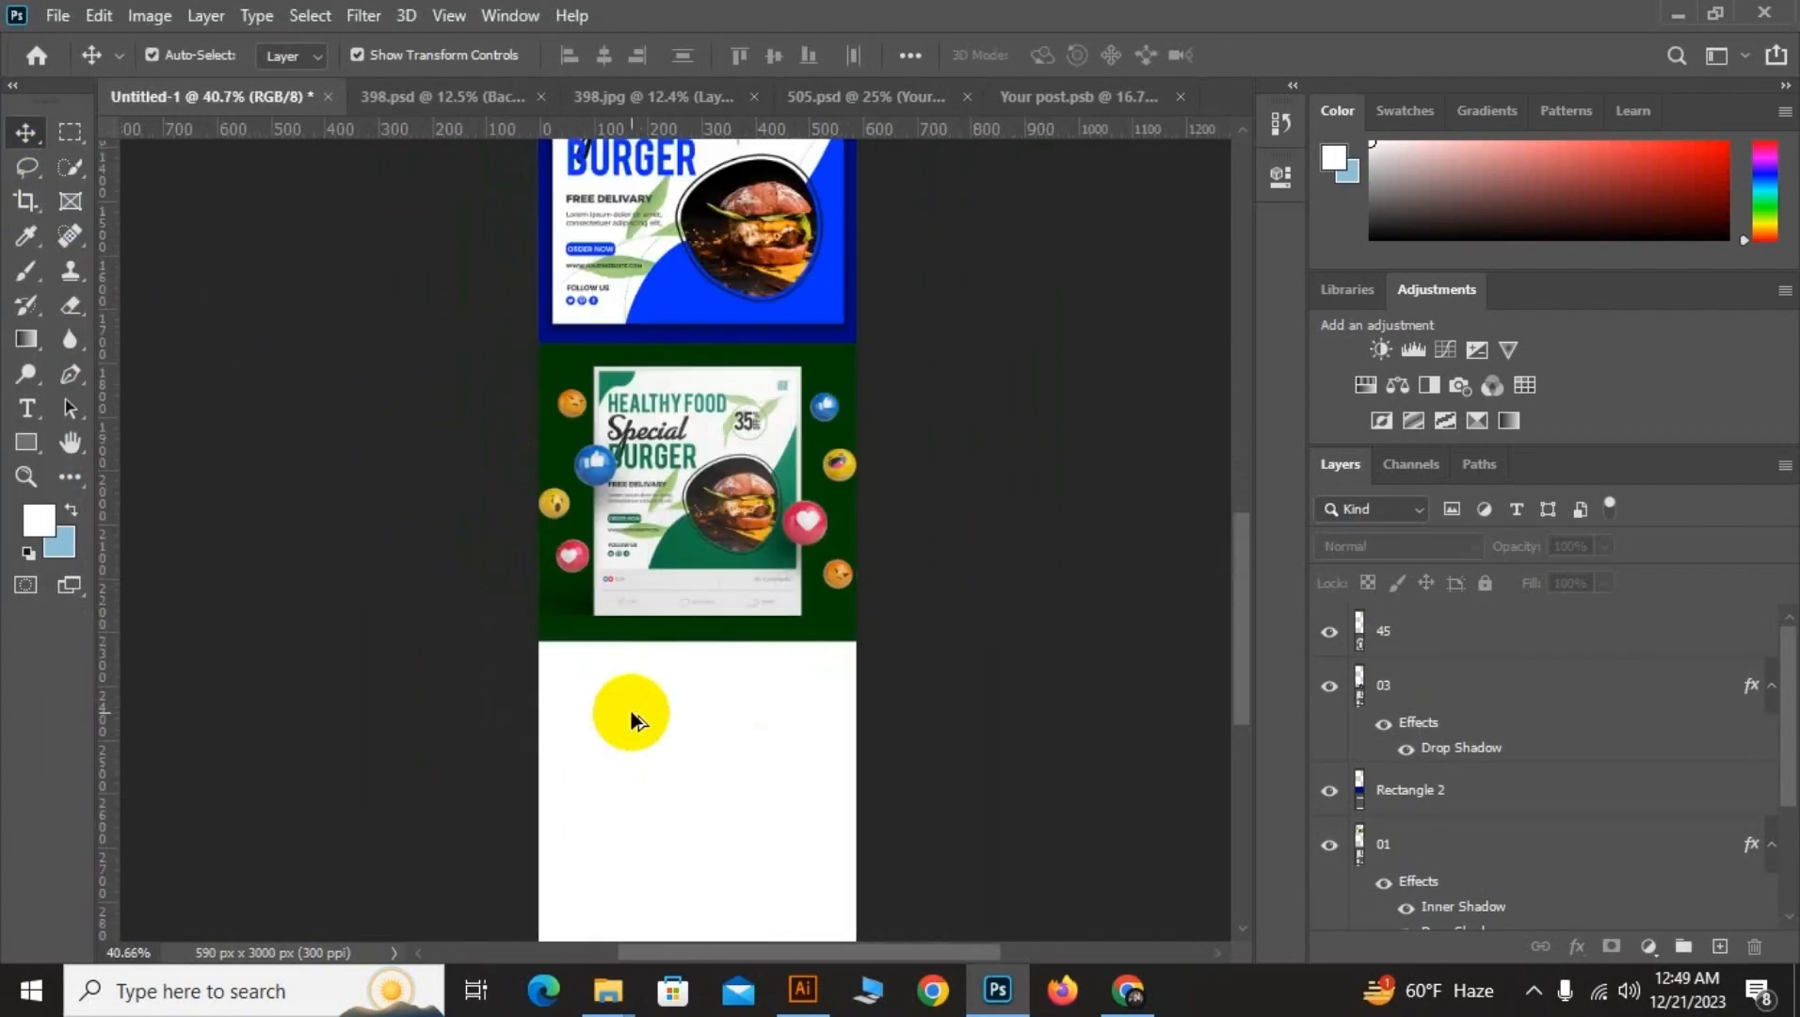
pyautogui.scroll(-3, 630, 709)
pyautogui.scroll(4, 629, 709)
pyautogui.click(57, 15)
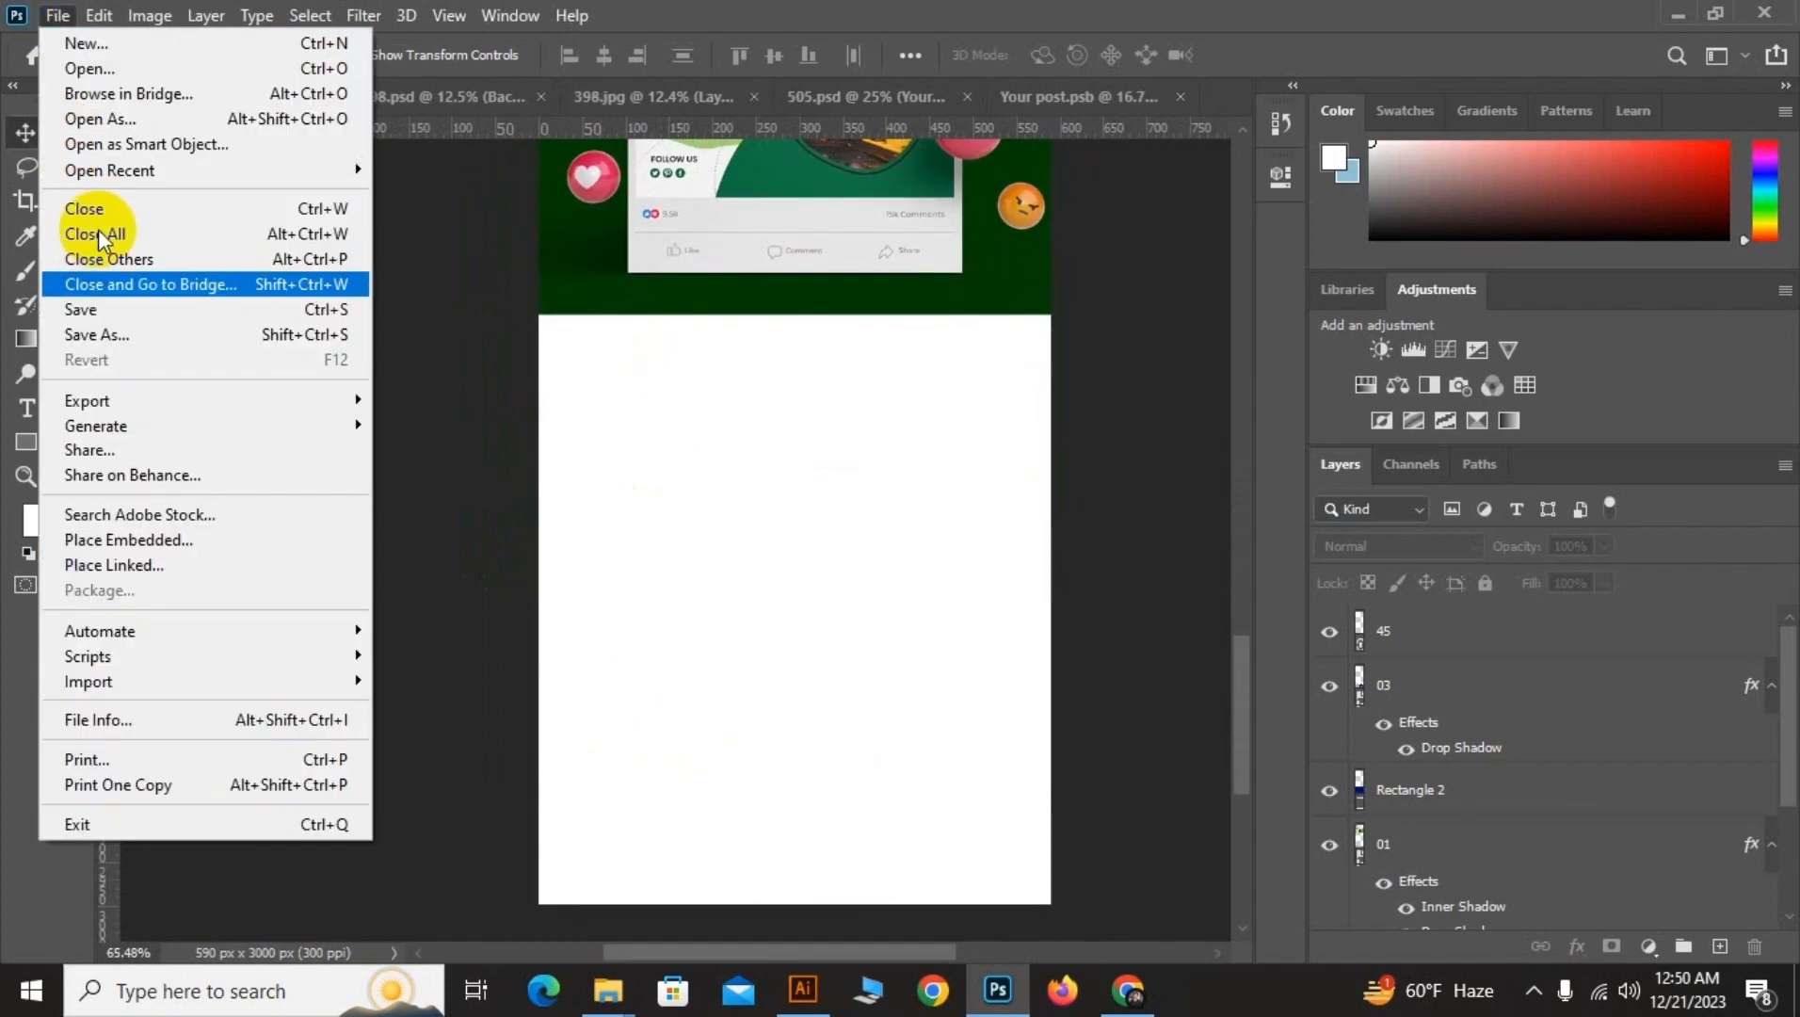
pyautogui.click(108, 563)
pyautogui.click(583, 329)
pyautogui.click(659, 591)
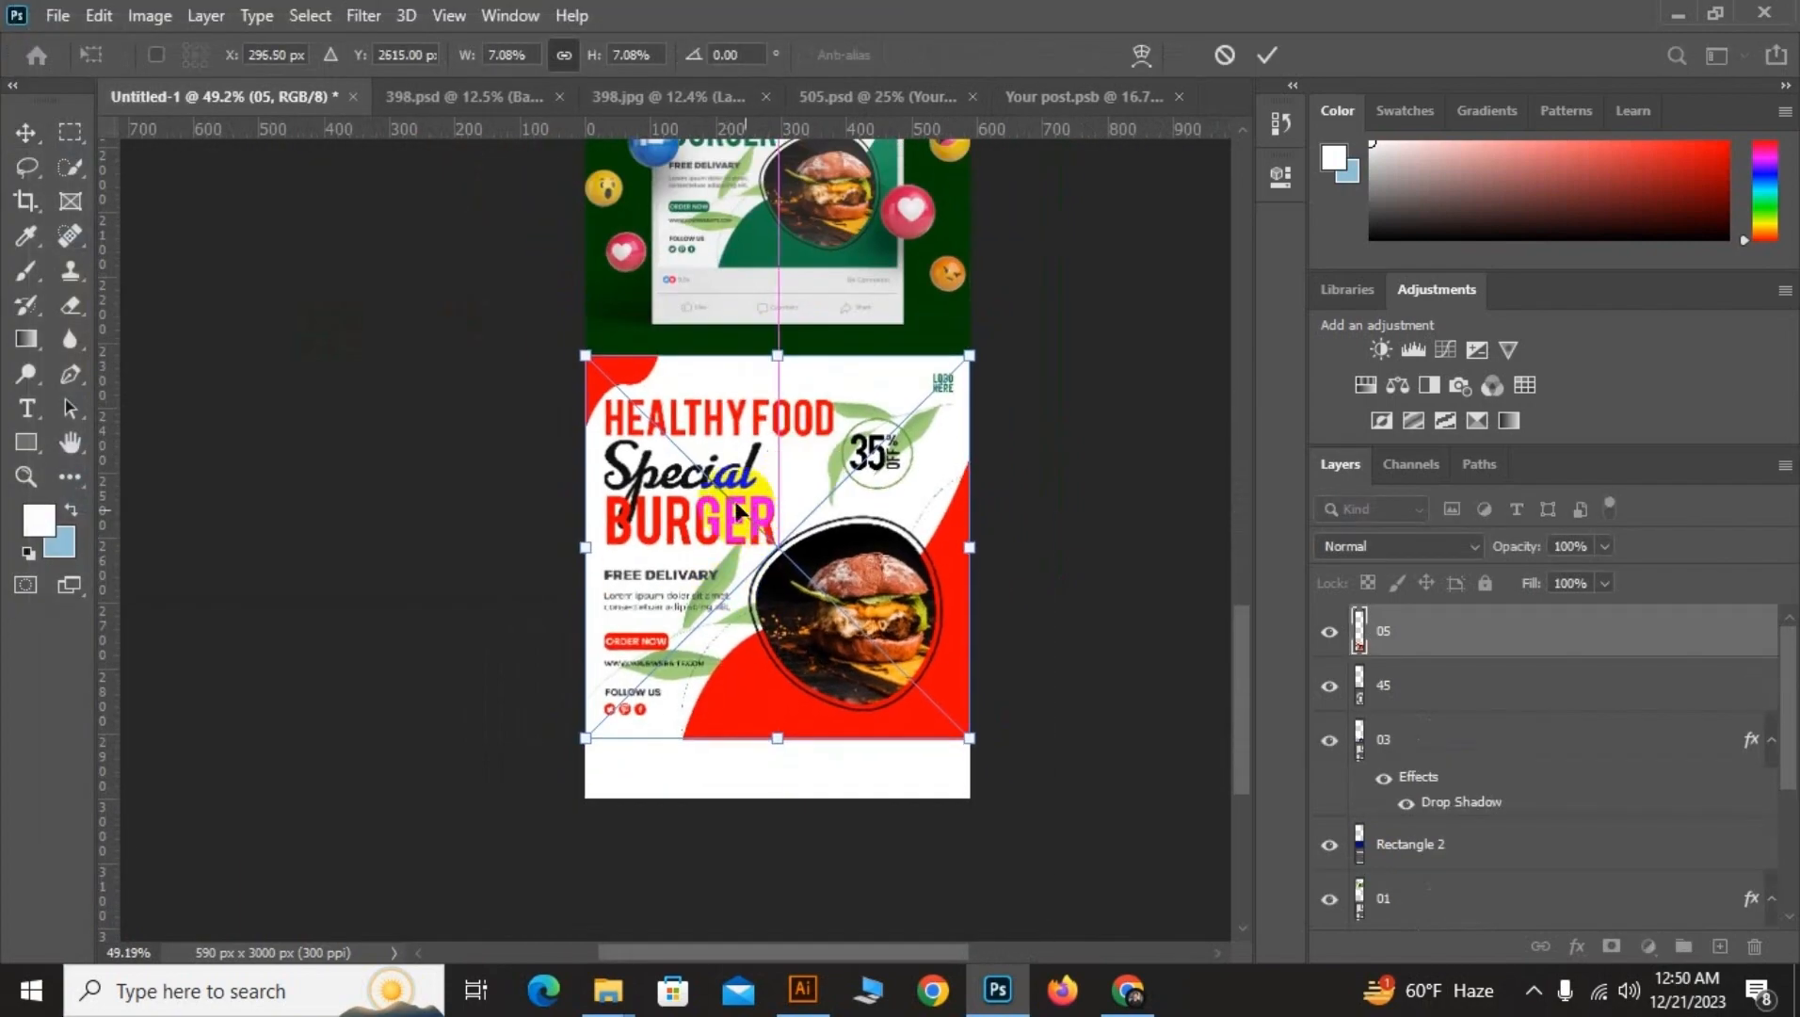
# Scale the placed 05 image down slightly, center it in the blank area below the dark green section, and commit it
pyautogui.moveTo(582, 357); pyautogui.dragTo(618, 393)
pyautogui.moveTo(758, 509); pyautogui.dragTo(738, 497)
pyautogui.scroll(1, 737, 496)
pyautogui.click(26, 131)
pyautogui.click(370, 354)
pyautogui.moveTo(370, 354); pyautogui.dragTo(338, 279)
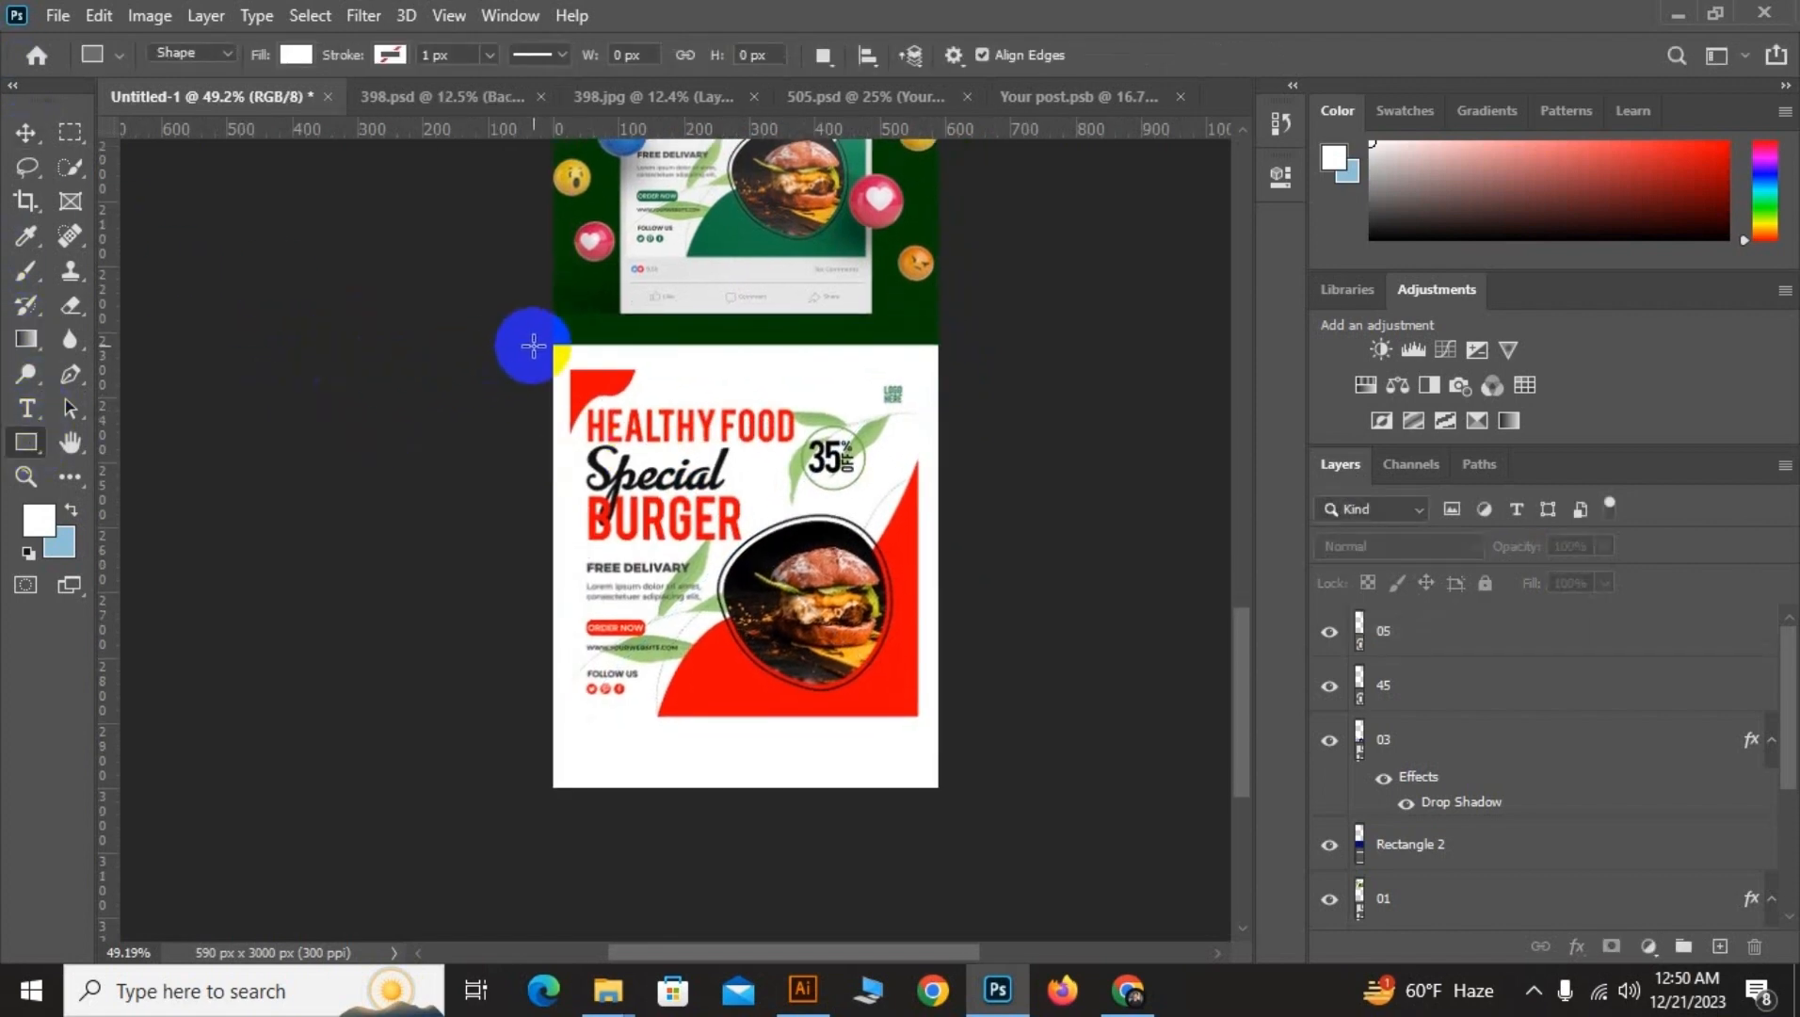
# Draw a rectangle about 643 × 608 px over the red post's area and move its layer beneath layer 05
pyautogui.moveTo(948, 740); pyautogui.dragTo(952, 740)
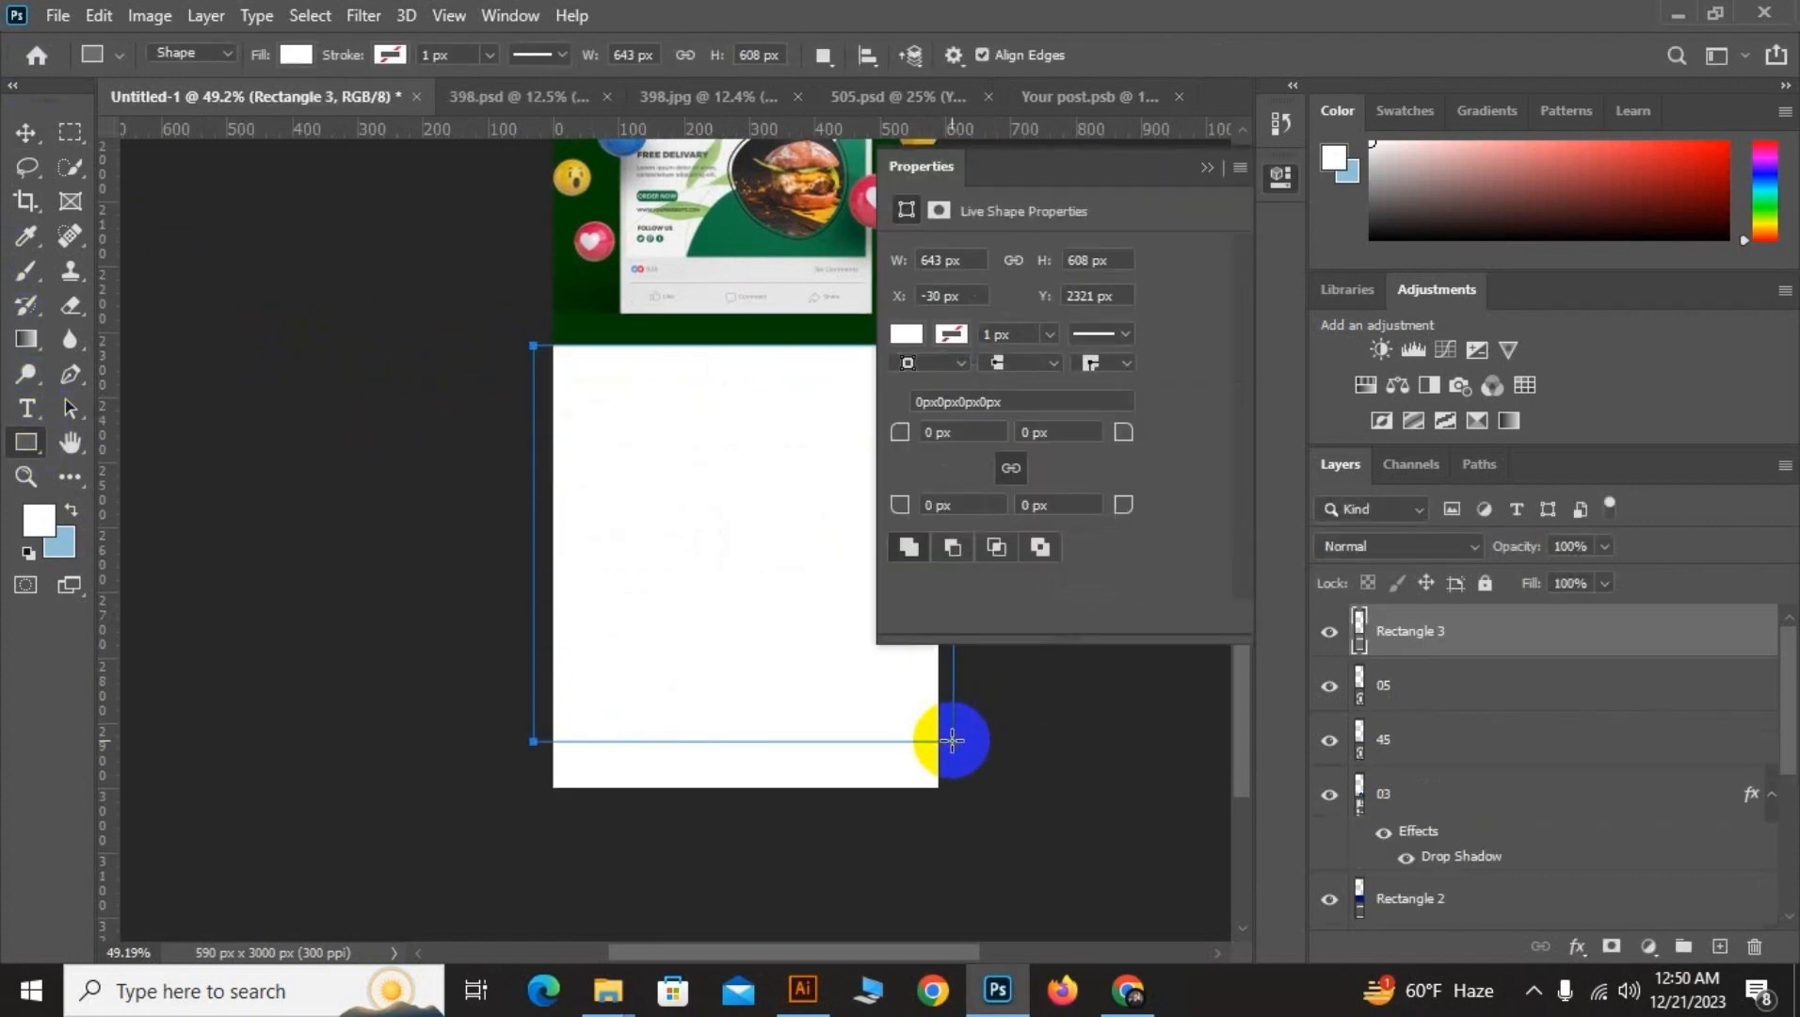
pyautogui.moveTo(1398, 616); pyautogui.dragTo(1399, 619)
pyautogui.click(1207, 168)
pyautogui.press('v')
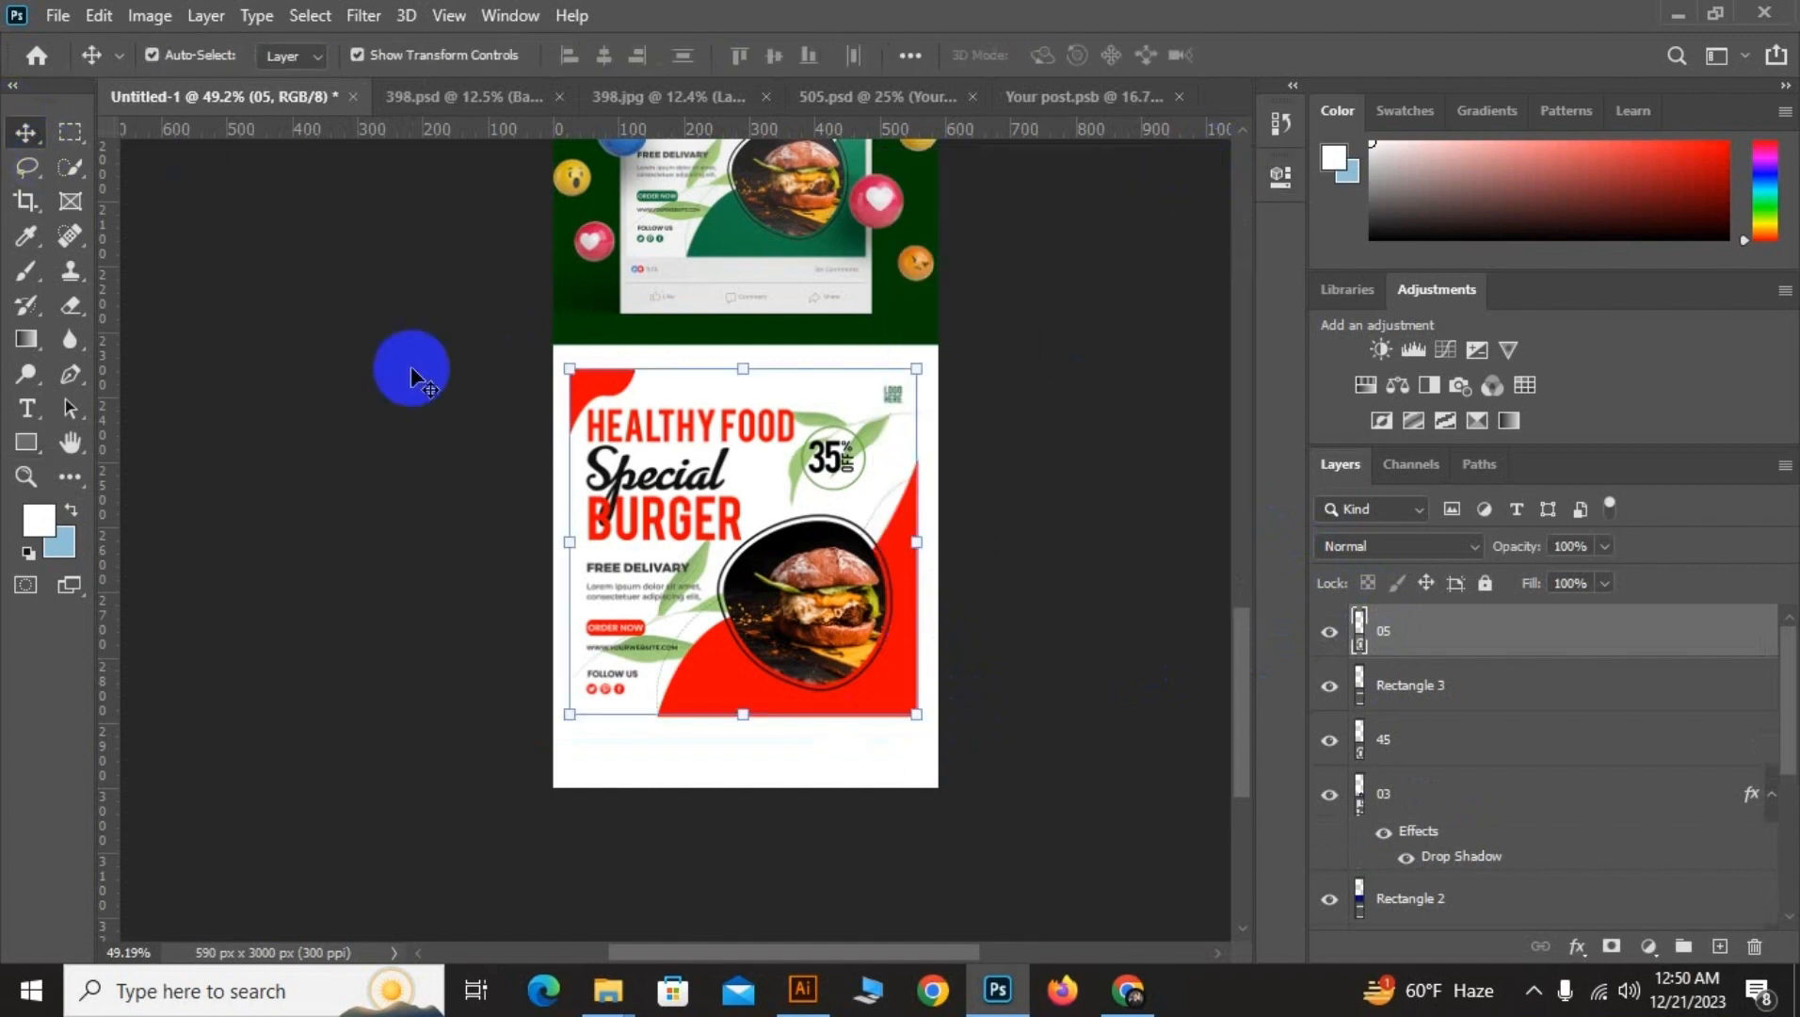
# Fill the rectangle behind the red post with dark red
pyautogui.click(443, 352)
pyautogui.click(928, 652)
pyautogui.doubleClick(1359, 685)
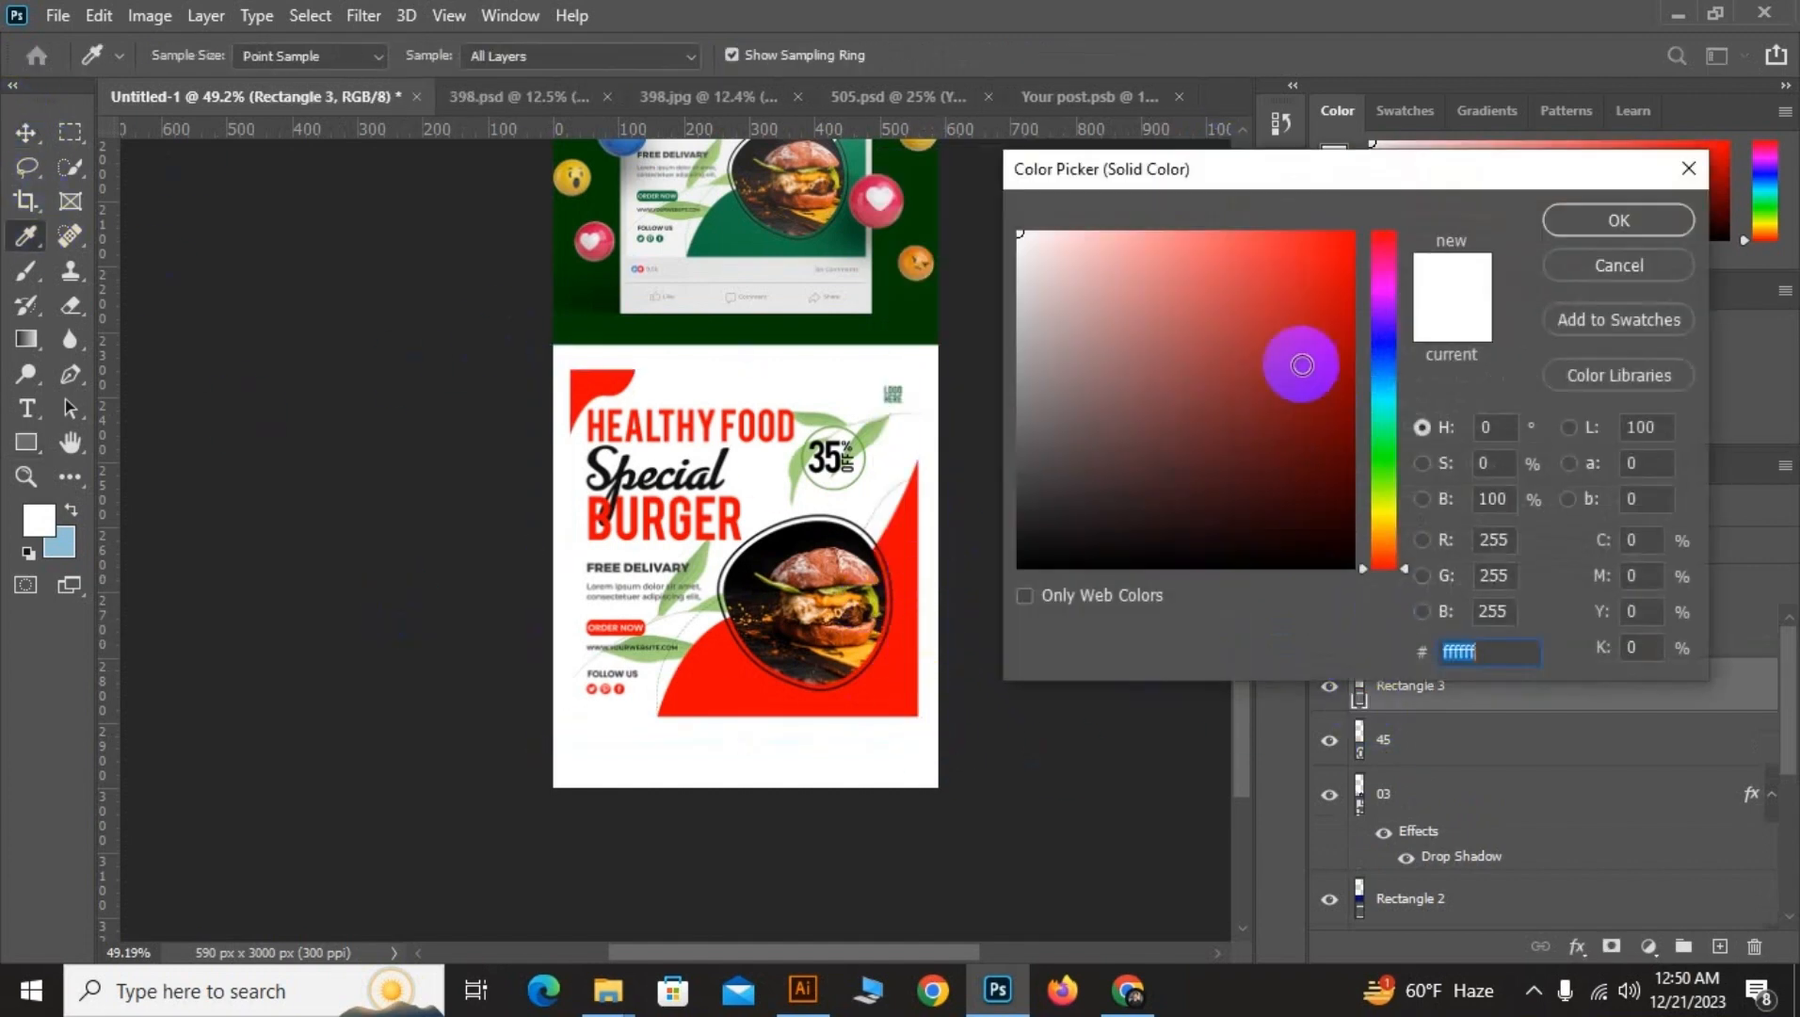
pyautogui.moveTo(1302, 363); pyautogui.dragTo(1435, 430)
pyautogui.click(1621, 221)
pyautogui.click(1064, 320)
pyautogui.scroll(9, 876, 353)
pyautogui.click(948, 374)
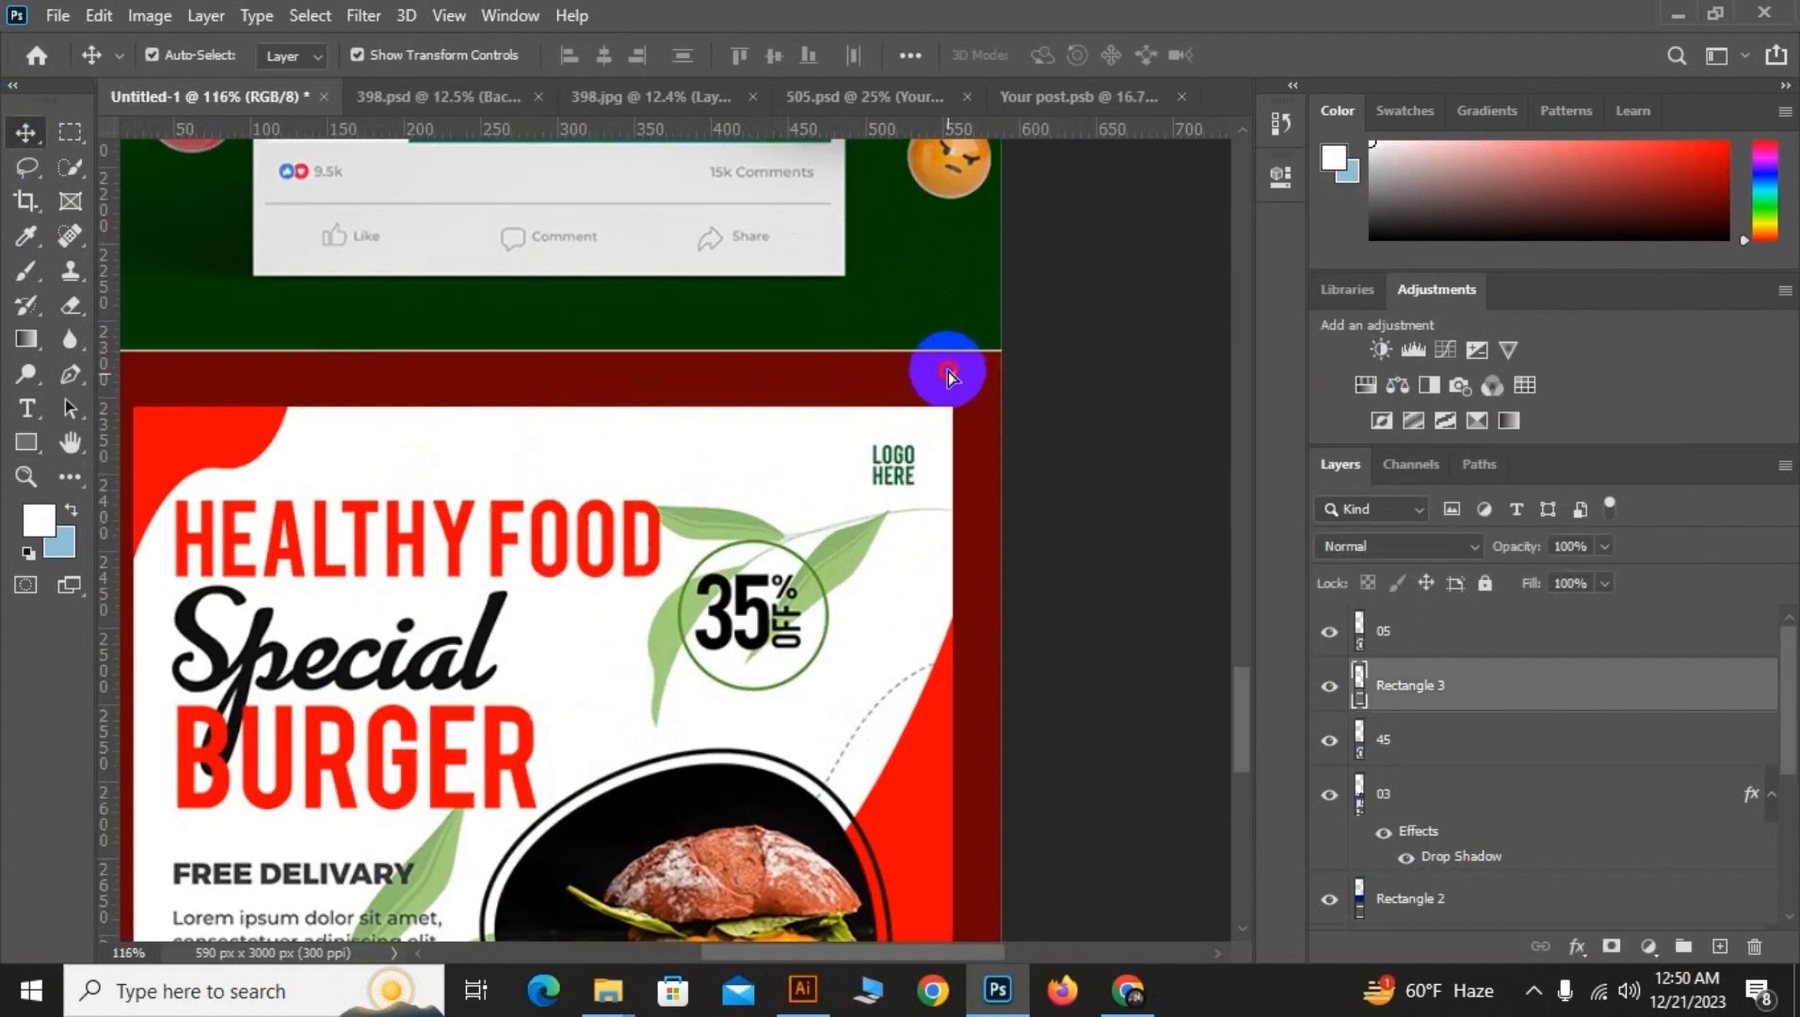
pyautogui.click(1130, 412)
# Add a Multiply drop shadow to layer 05 with 35% opacity, 90° angle, 6 px distance, 65% spread and 10 px size
pyautogui.scroll(-12, 1083, 410)
pyautogui.click(1015, 570)
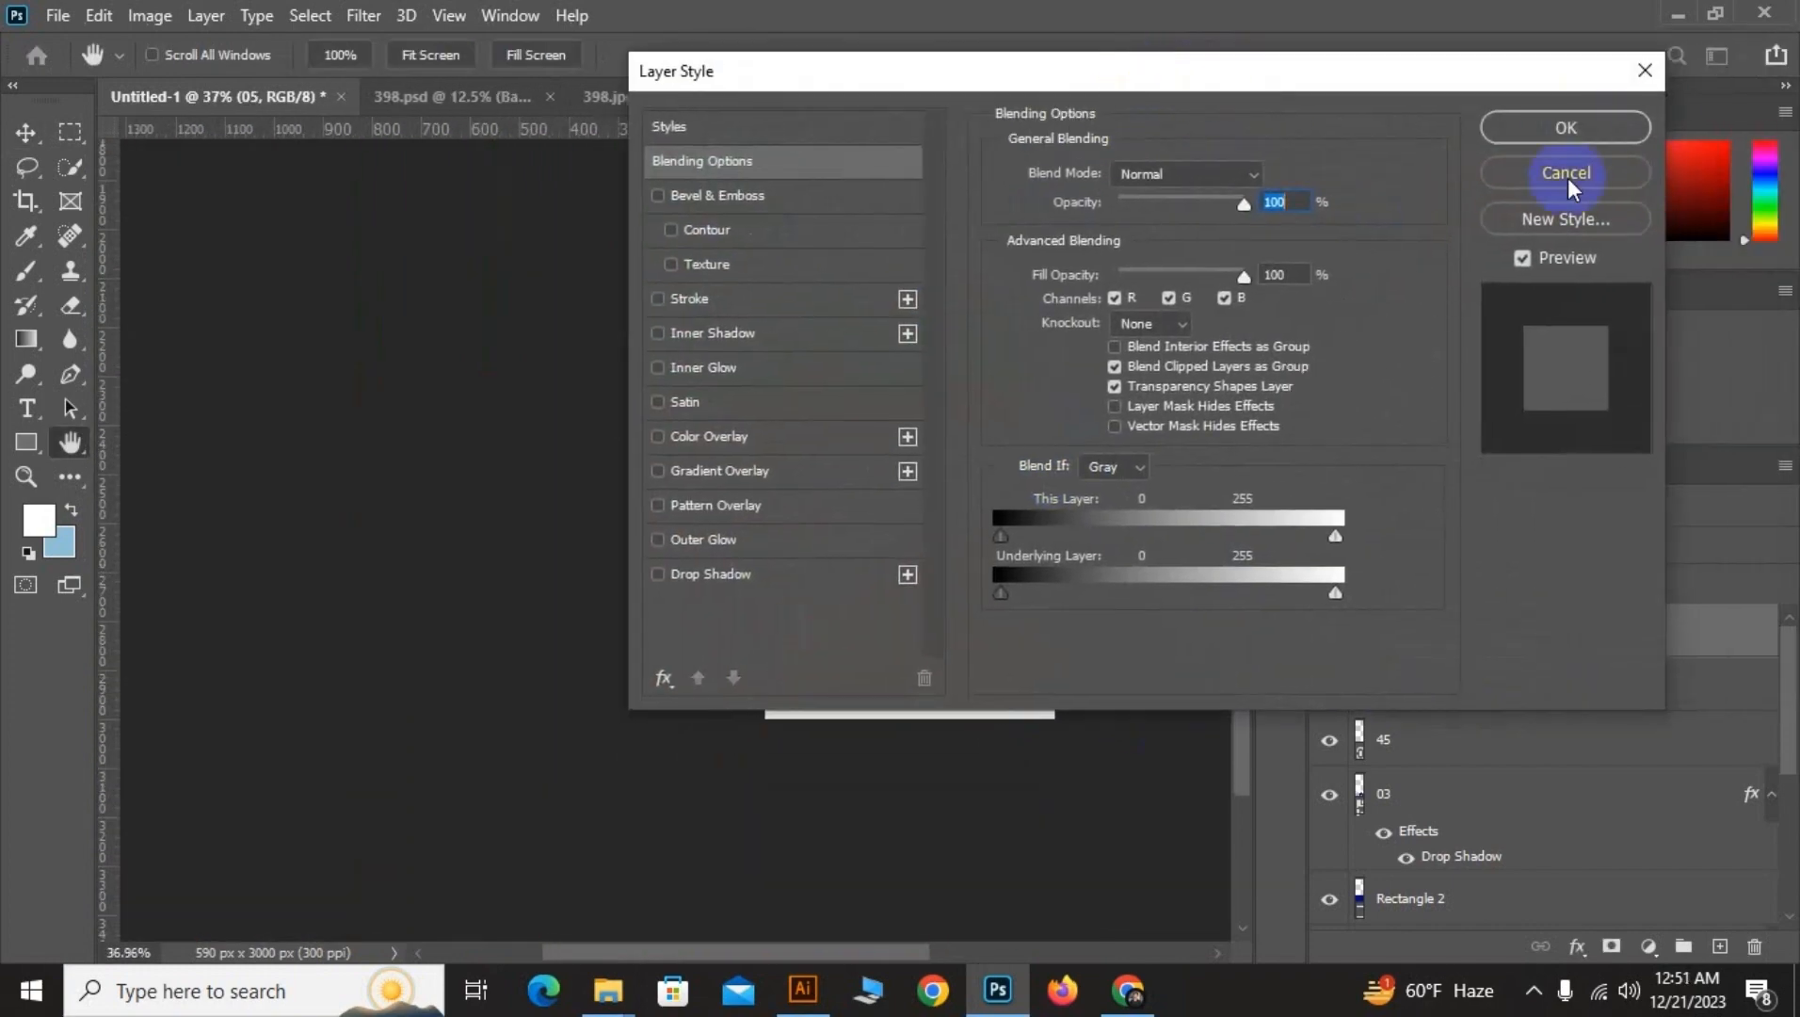
pyautogui.click(1571, 169)
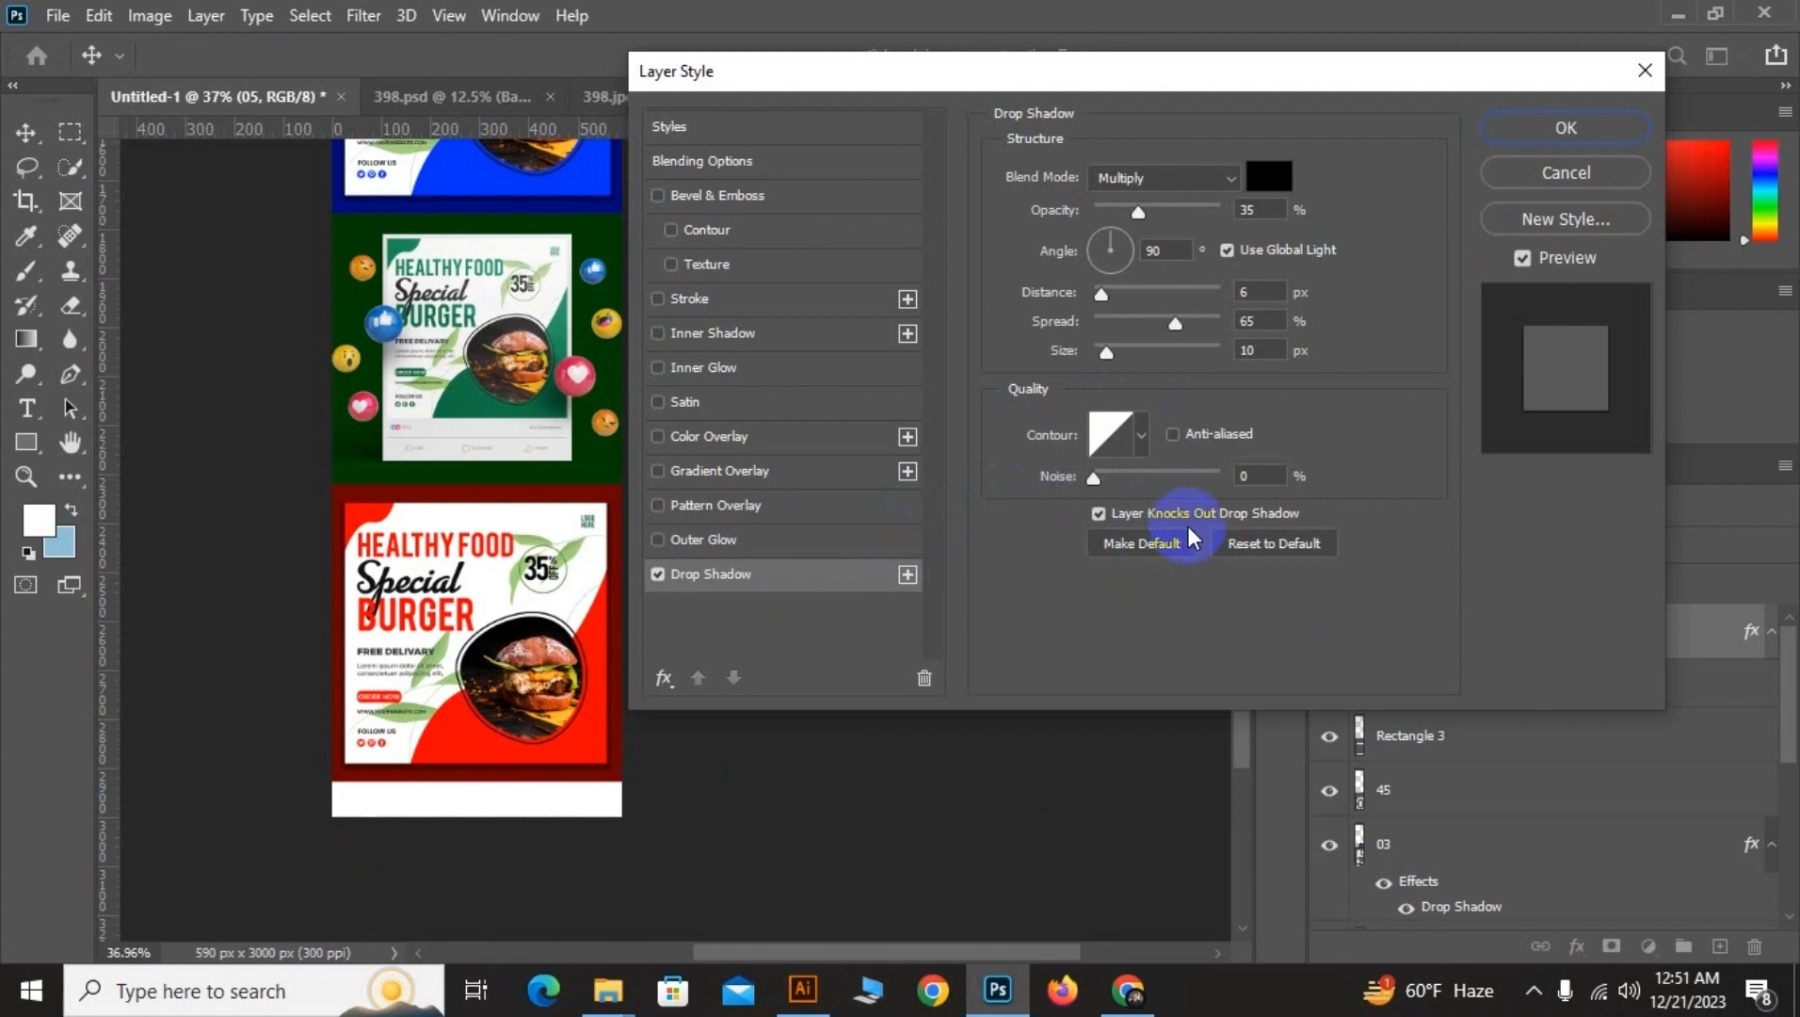
pyautogui.press('Return')
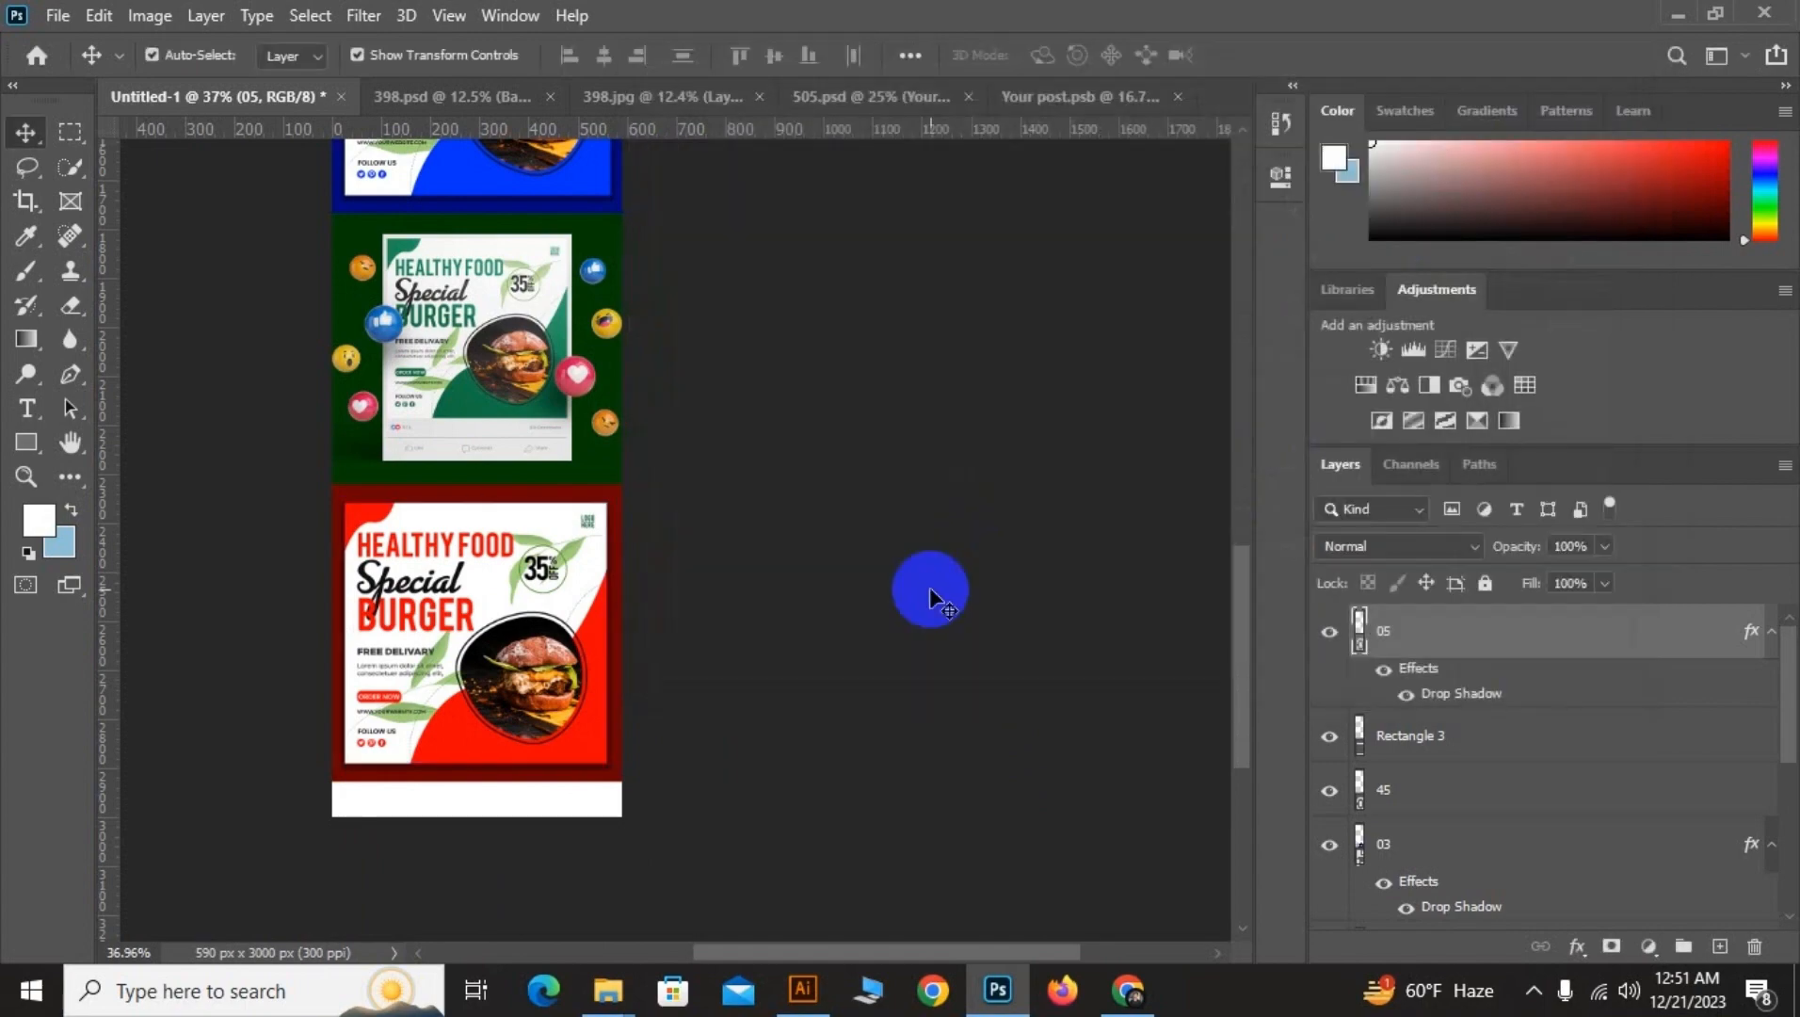
pyautogui.click(930, 589)
pyautogui.moveTo(409, 885); pyautogui.dragTo(685, 593)
pyautogui.scroll(8, 707, 555)
pyautogui.click(25, 201)
pyautogui.moveTo(778, 493); pyautogui.dragTo(794, 546)
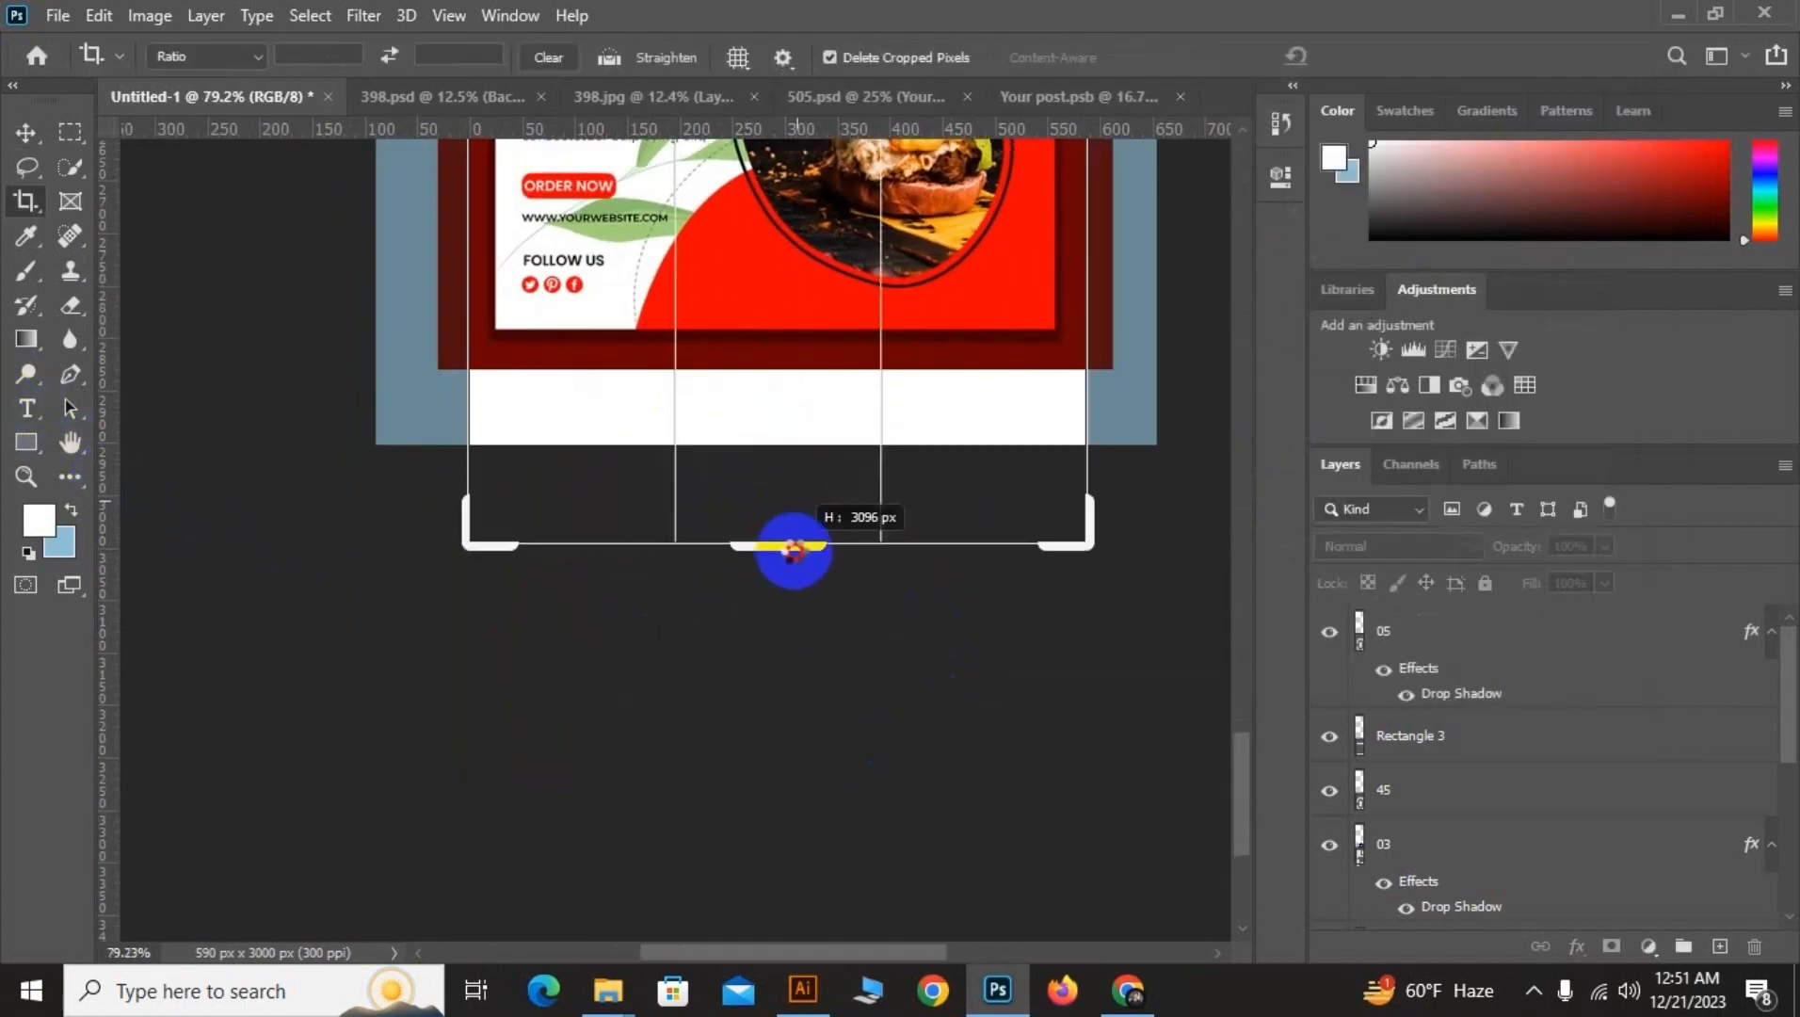
pyautogui.click(27, 131)
# Add a black Bebas text line reading "tha" at 72 pt in the white strip below the dark red section
pyautogui.moveTo(403, 491); pyautogui.dragTo(467, 636)
pyautogui.scroll(-4, 467, 635)
pyautogui.click(646, 635)
pyautogui.click(422, 615)
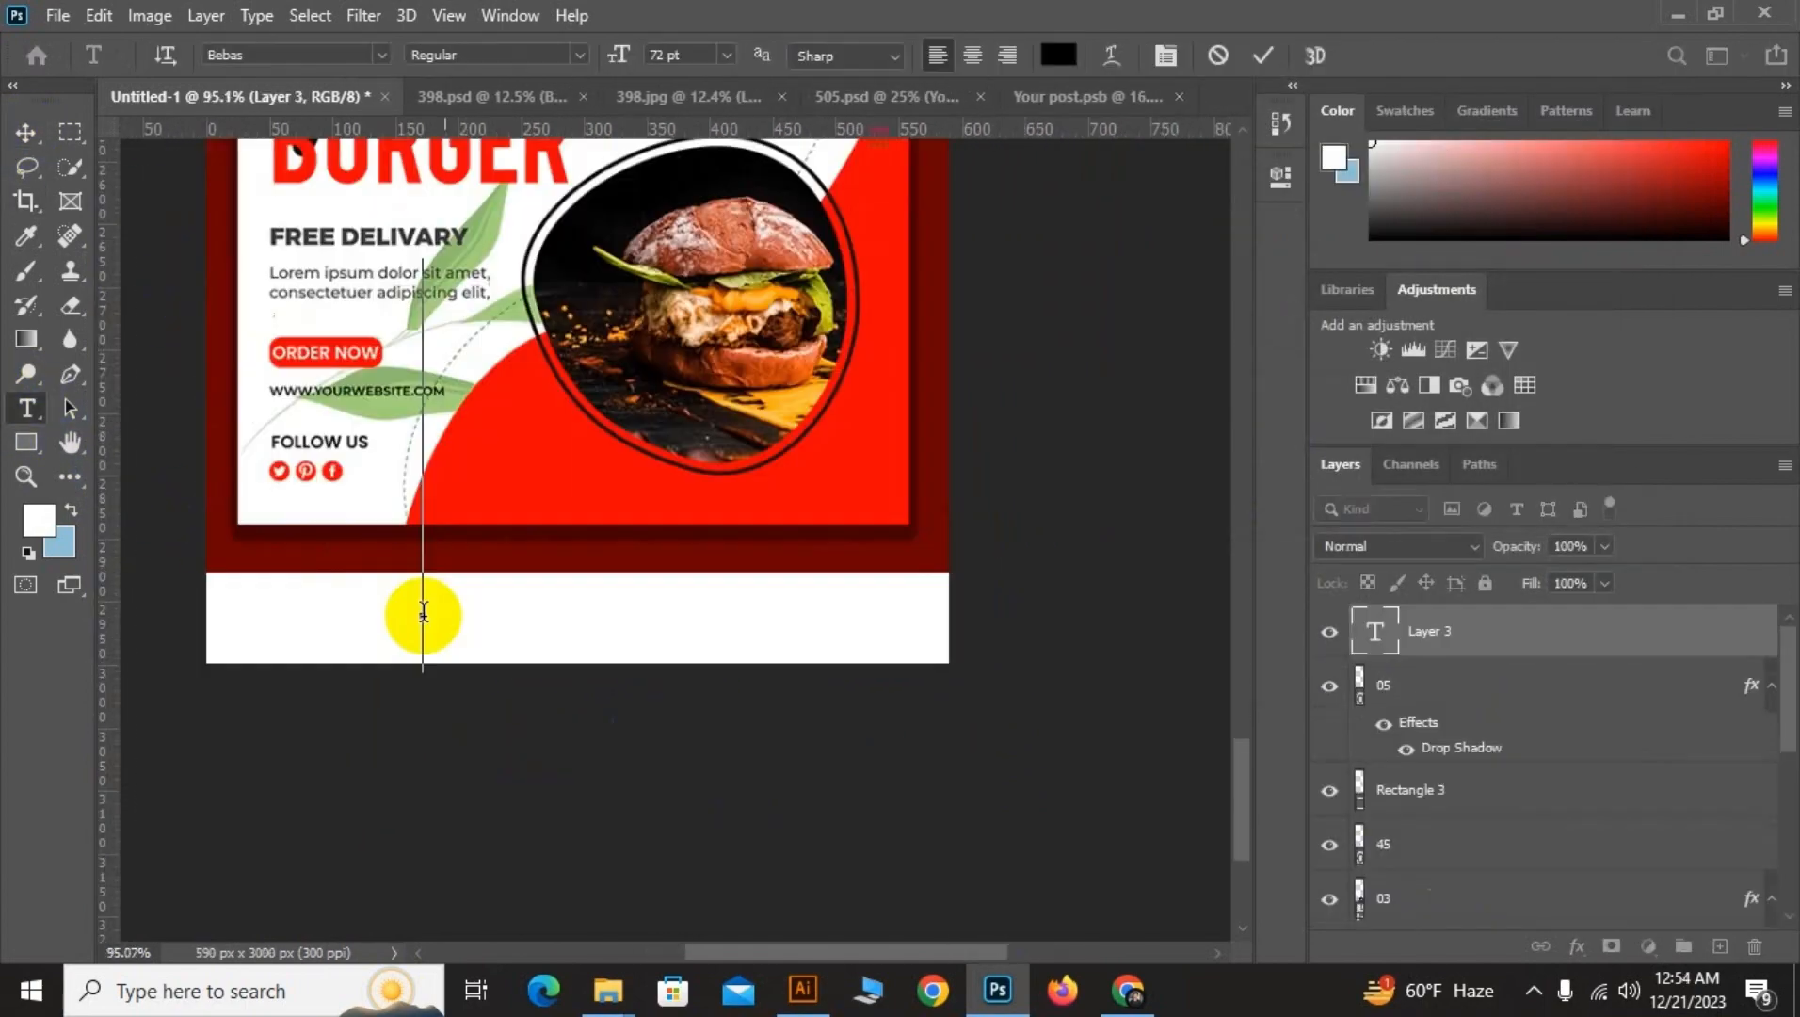
pyautogui.scroll(-1, 422, 615)
pyautogui.write('tha')
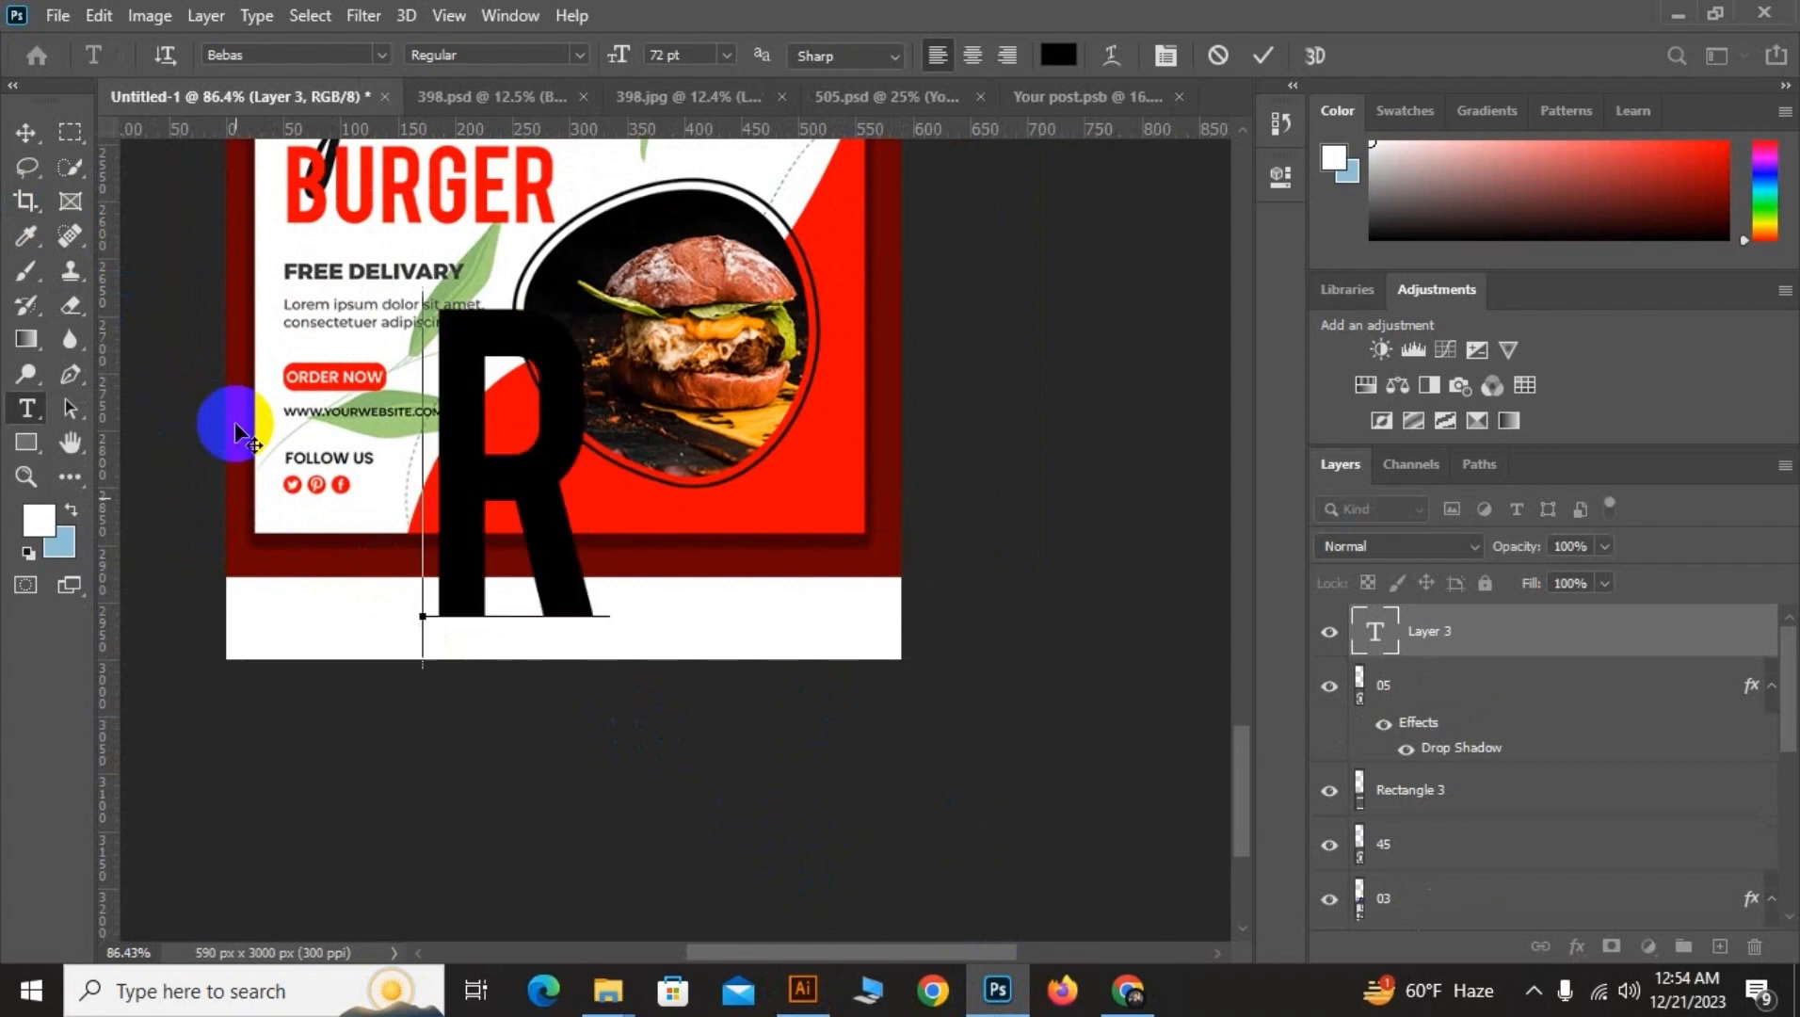
pyautogui.hotkey('ctrl', 'Return')
# Scale the new text down to about 12.37 pt and position it near the start of the white strip
pyautogui.press('v')
pyautogui.moveTo(985, 607); pyautogui.dragTo(331, 365)
pyautogui.scroll(10, 294, 631)
pyautogui.moveTo(357, 527); pyautogui.dragTo(586, 586)
pyautogui.press('Return')
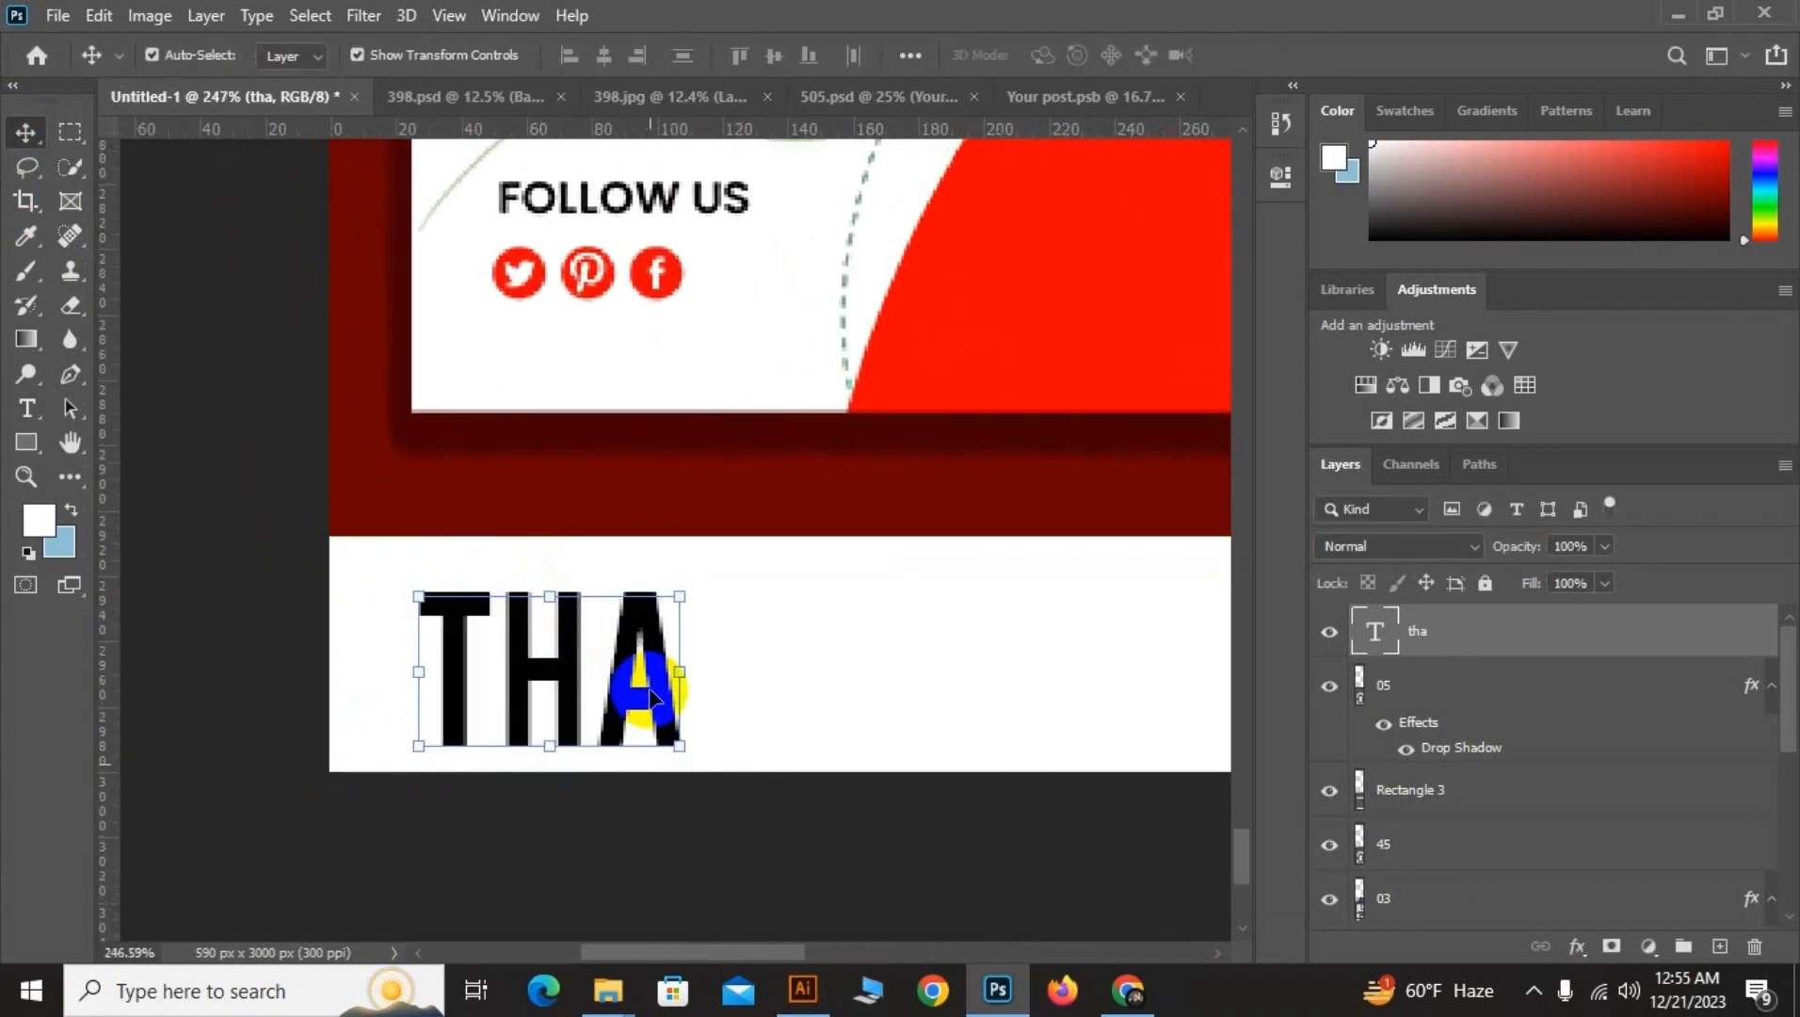
# Complete the wording of the bottom text to "thanks for watching"
pyautogui.doubleClick(666, 692)
pyautogui.click(679, 689)
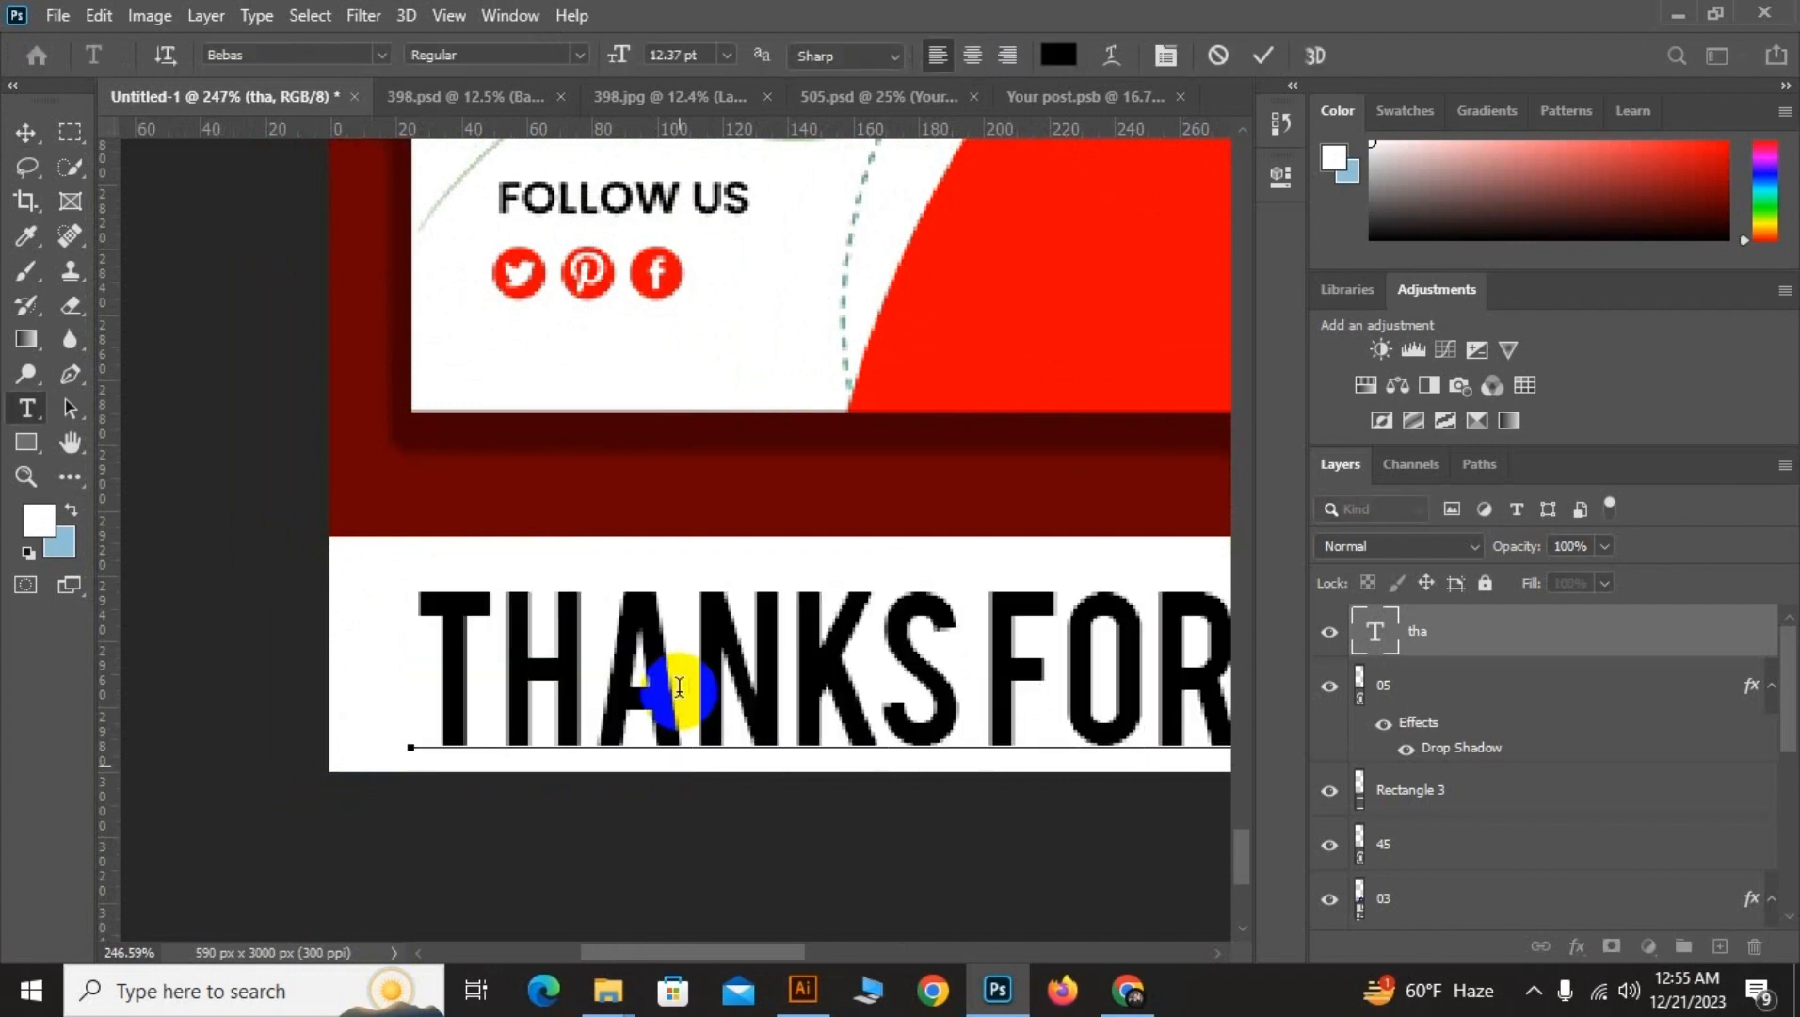
pyautogui.click(26, 133)
pyautogui.scroll(-9, 594, 512)
pyautogui.click(953, 687)
# Enlarge the "thanks for watching" text to about 115.86% and center it in the white strip
pyautogui.moveTo(827, 624); pyautogui.dragTo(714, 694)
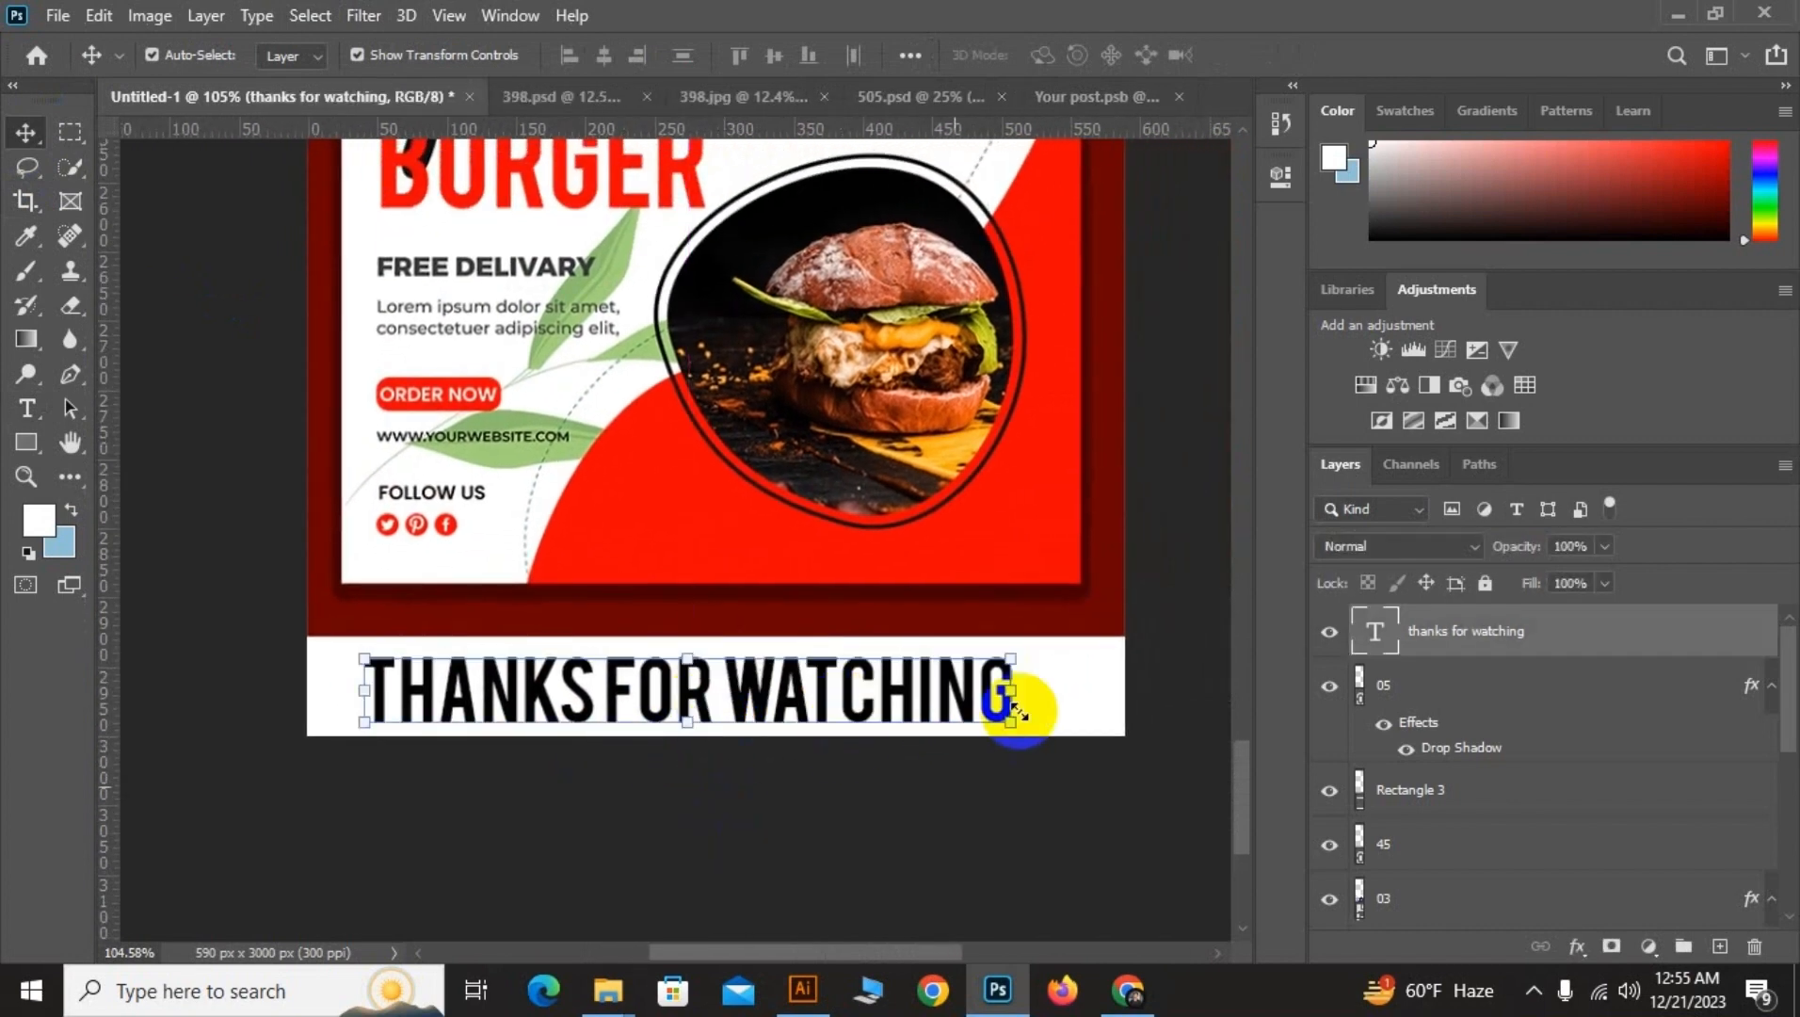
pyautogui.moveTo(1015, 724); pyautogui.dragTo(1121, 772)
pyautogui.moveTo(973, 710); pyautogui.dragTo(944, 701)
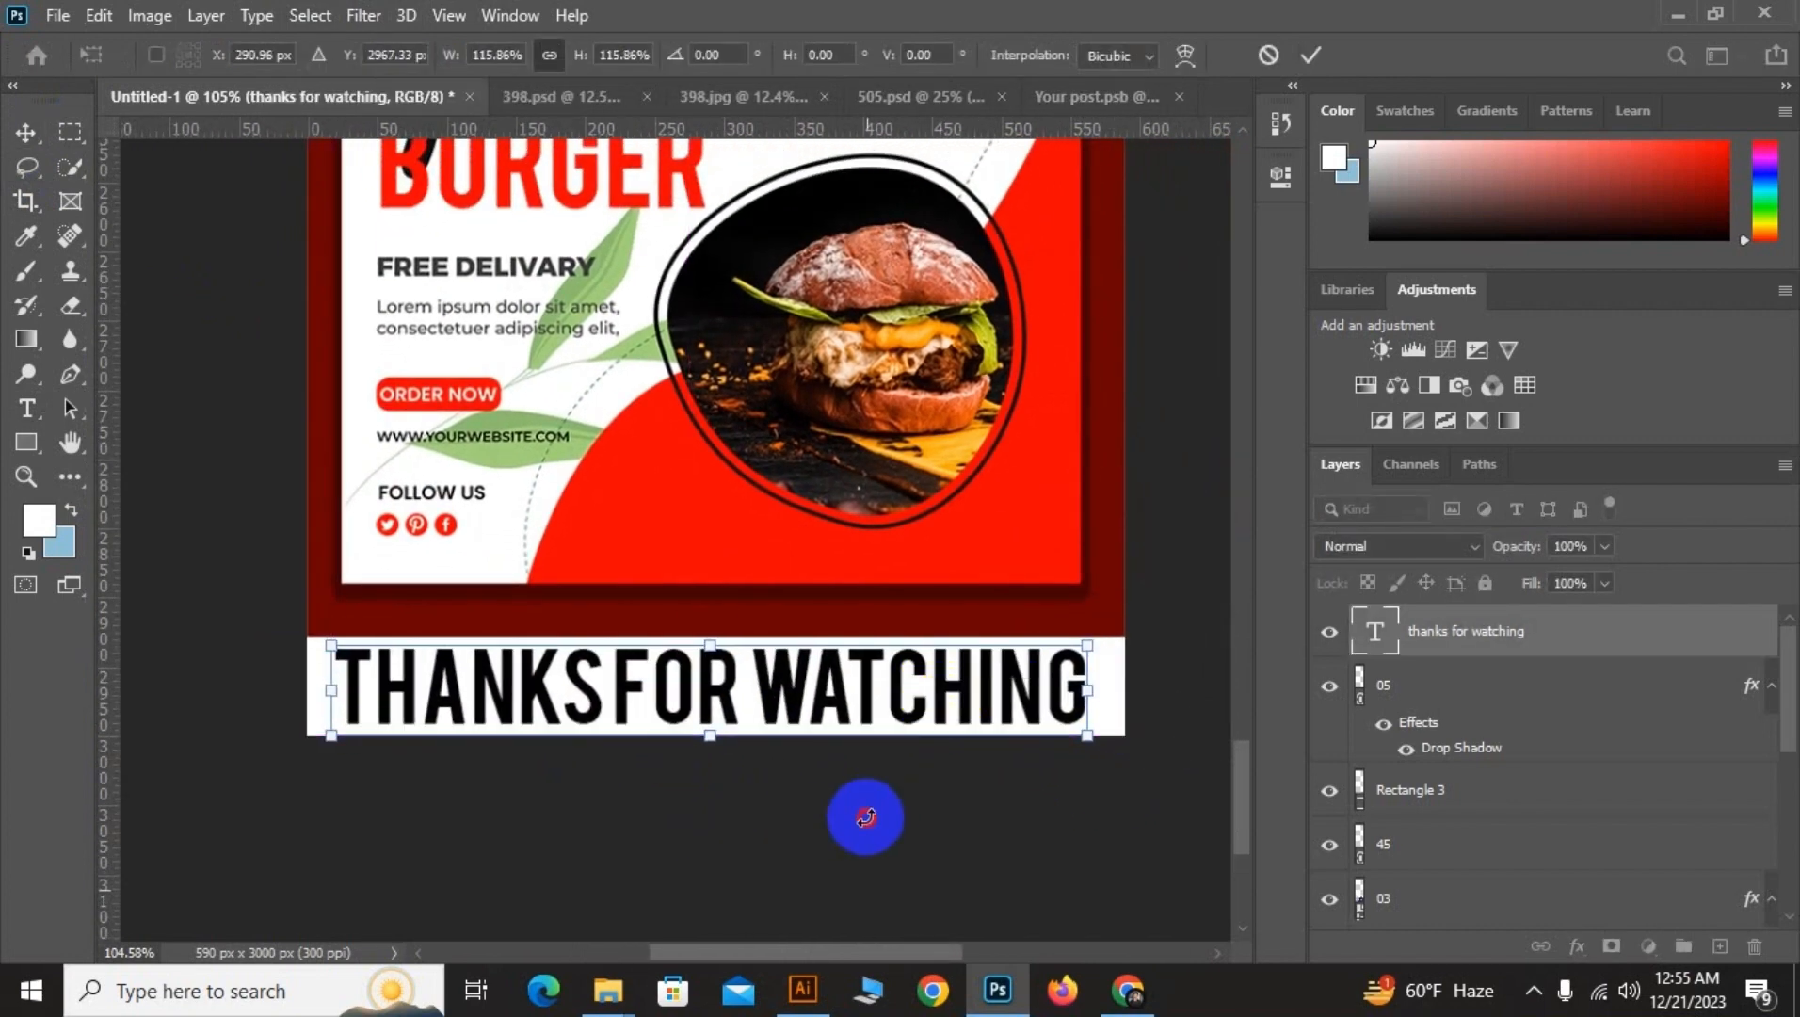
pyautogui.click(27, 131)
pyautogui.click(221, 414)
pyautogui.click(670, 667)
pyautogui.click(657, 760)
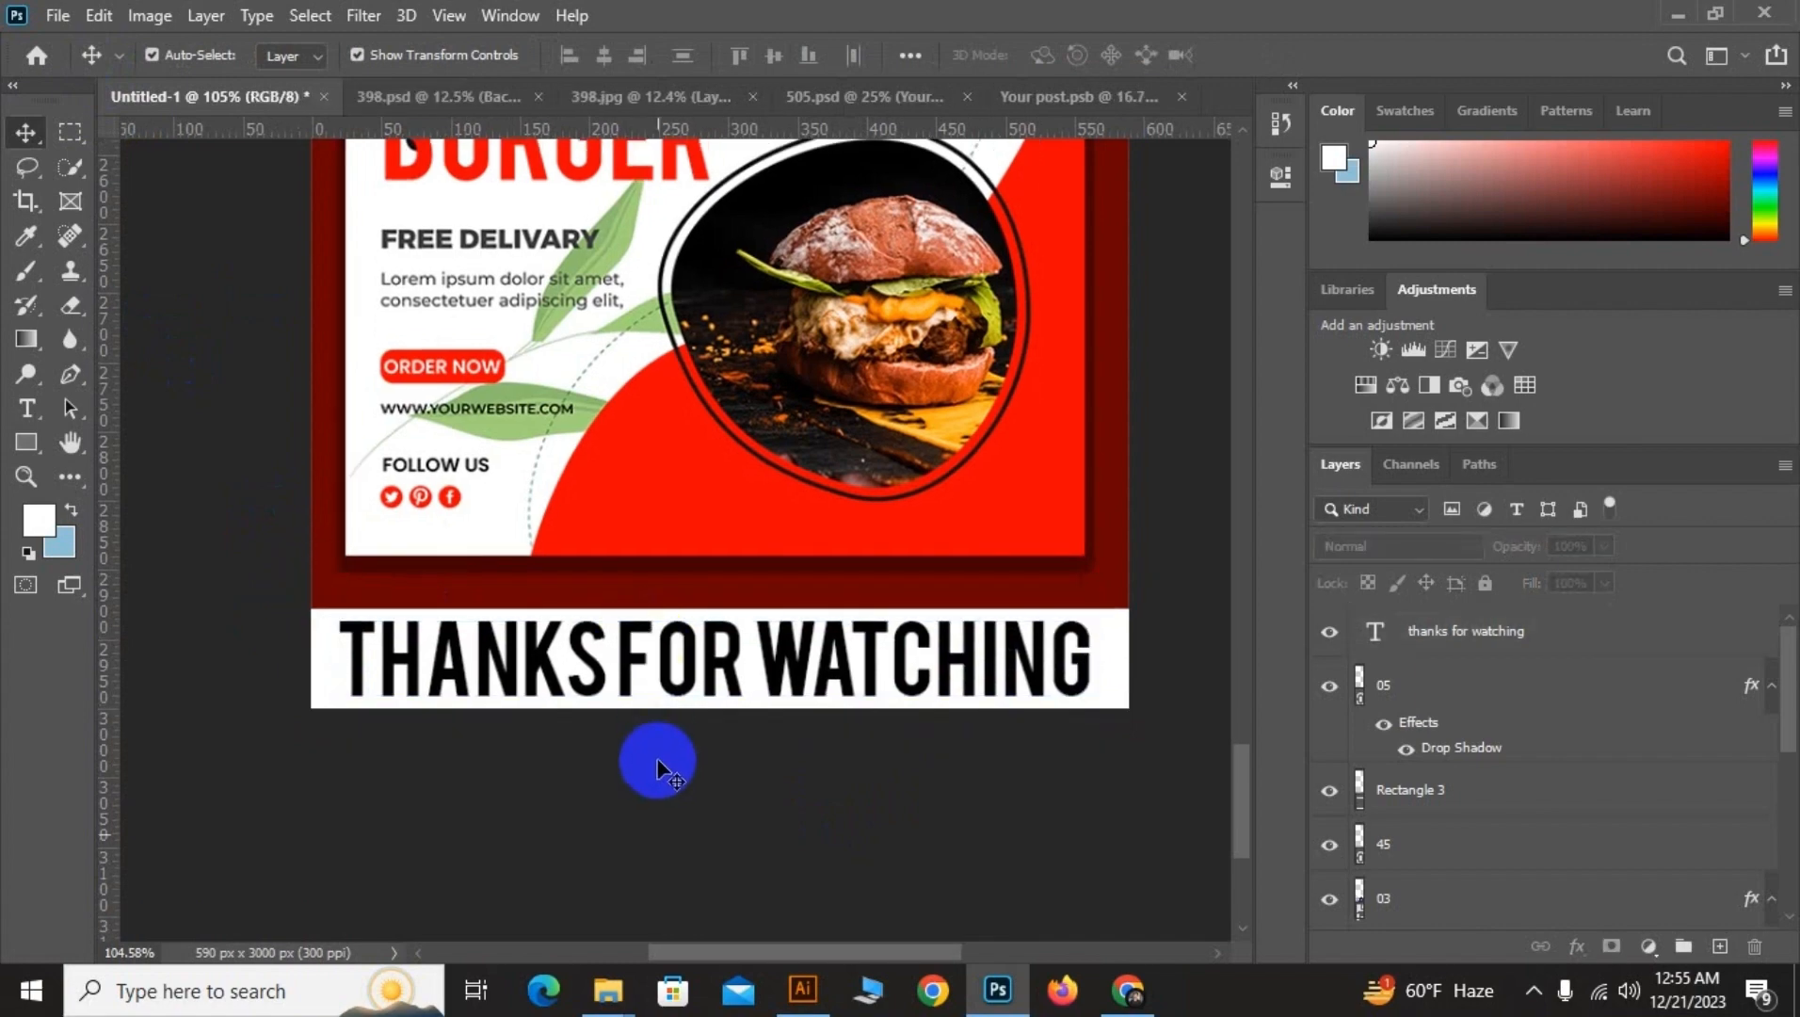
# Switch to Chrome and search Google for "thanks for watching" in a new tab
pyautogui.click(1130, 990)
pyautogui.click(381, 27)
pyautogui.click(665, 571)
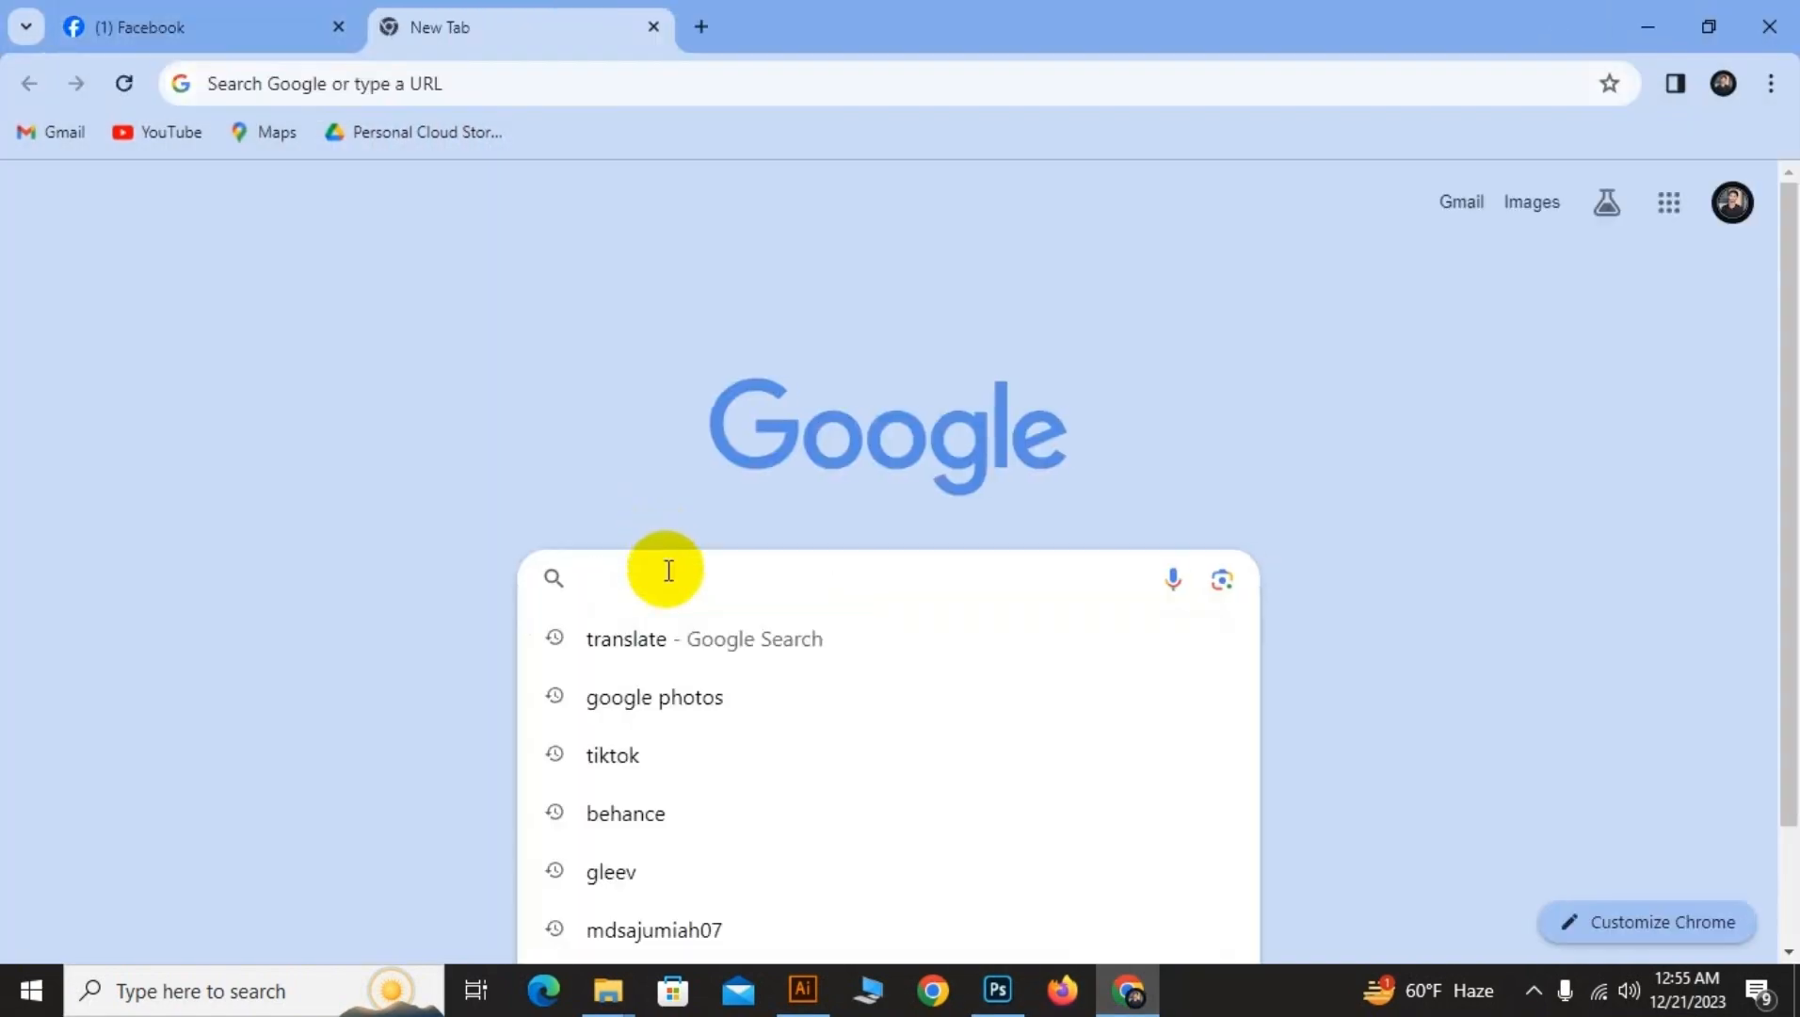
pyautogui.write('thanks for wathing')
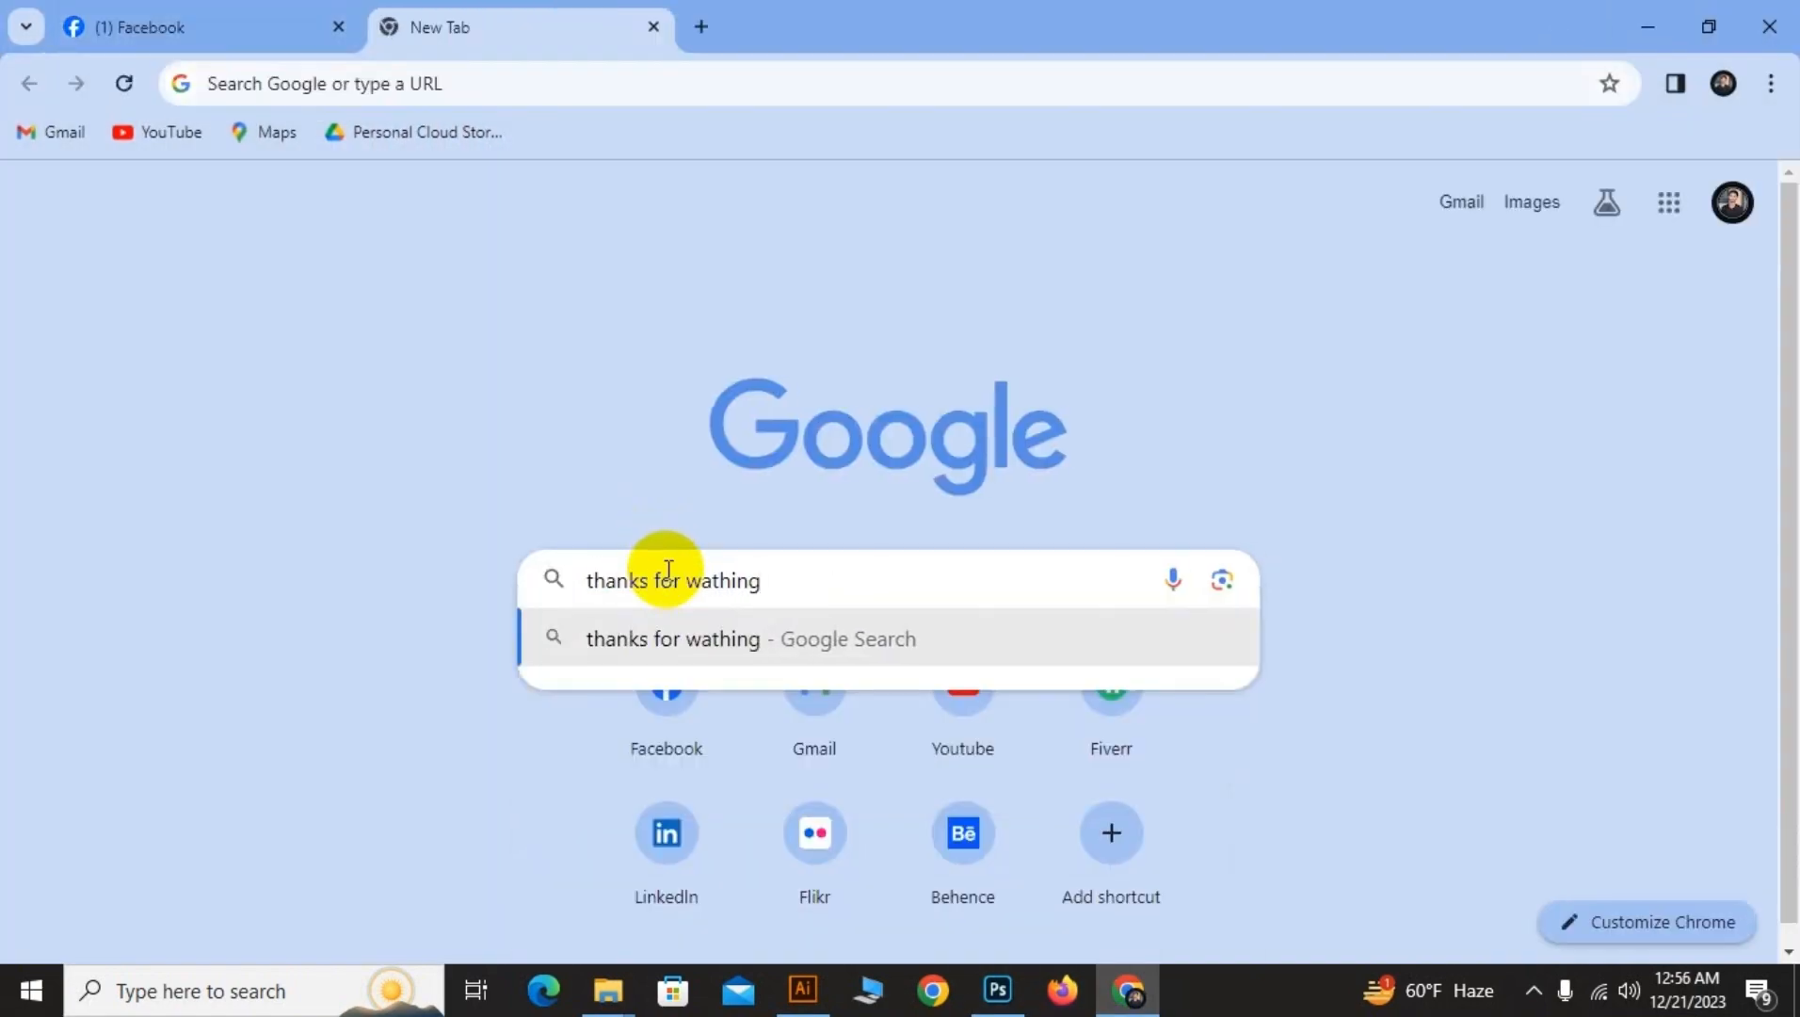
pyautogui.write('hing')
pyautogui.press('Return')
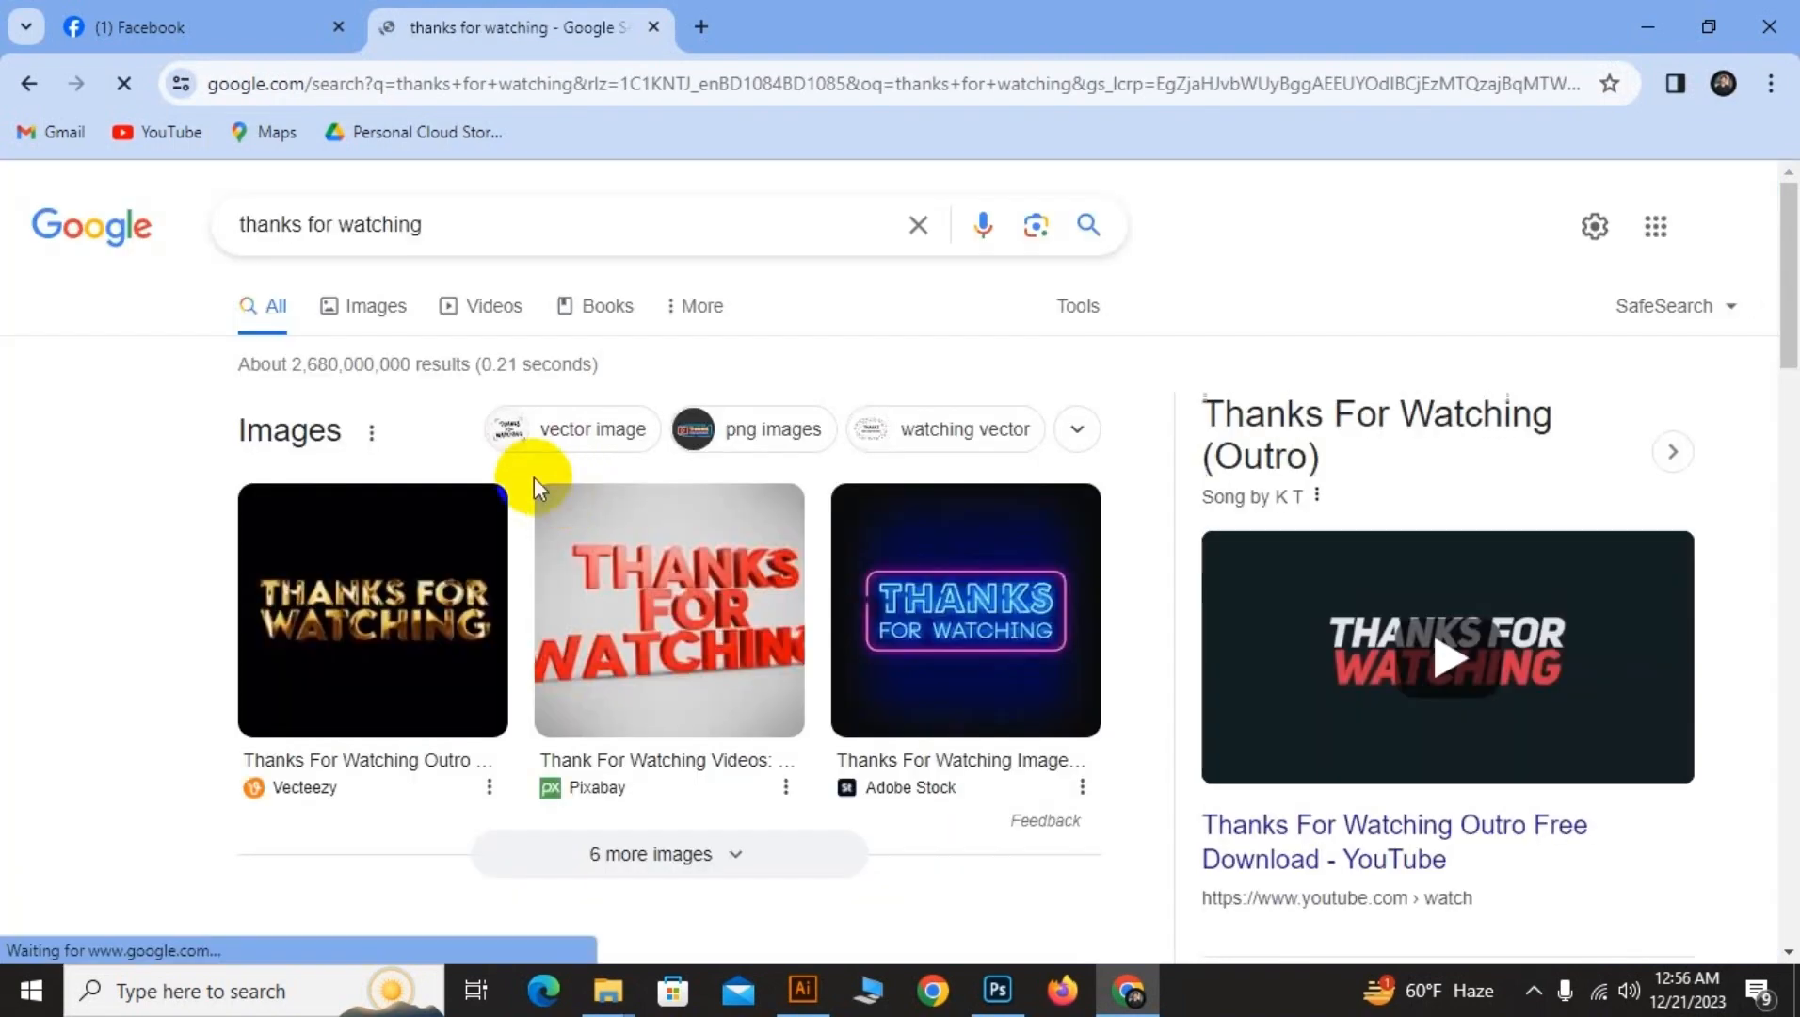
pyautogui.scroll(-4, 461, 423)
# Return to Photoshop and examine the stacked preview image from the closing text up to the first green post
pyautogui.click(984, 989)
pyautogui.click(566, 667)
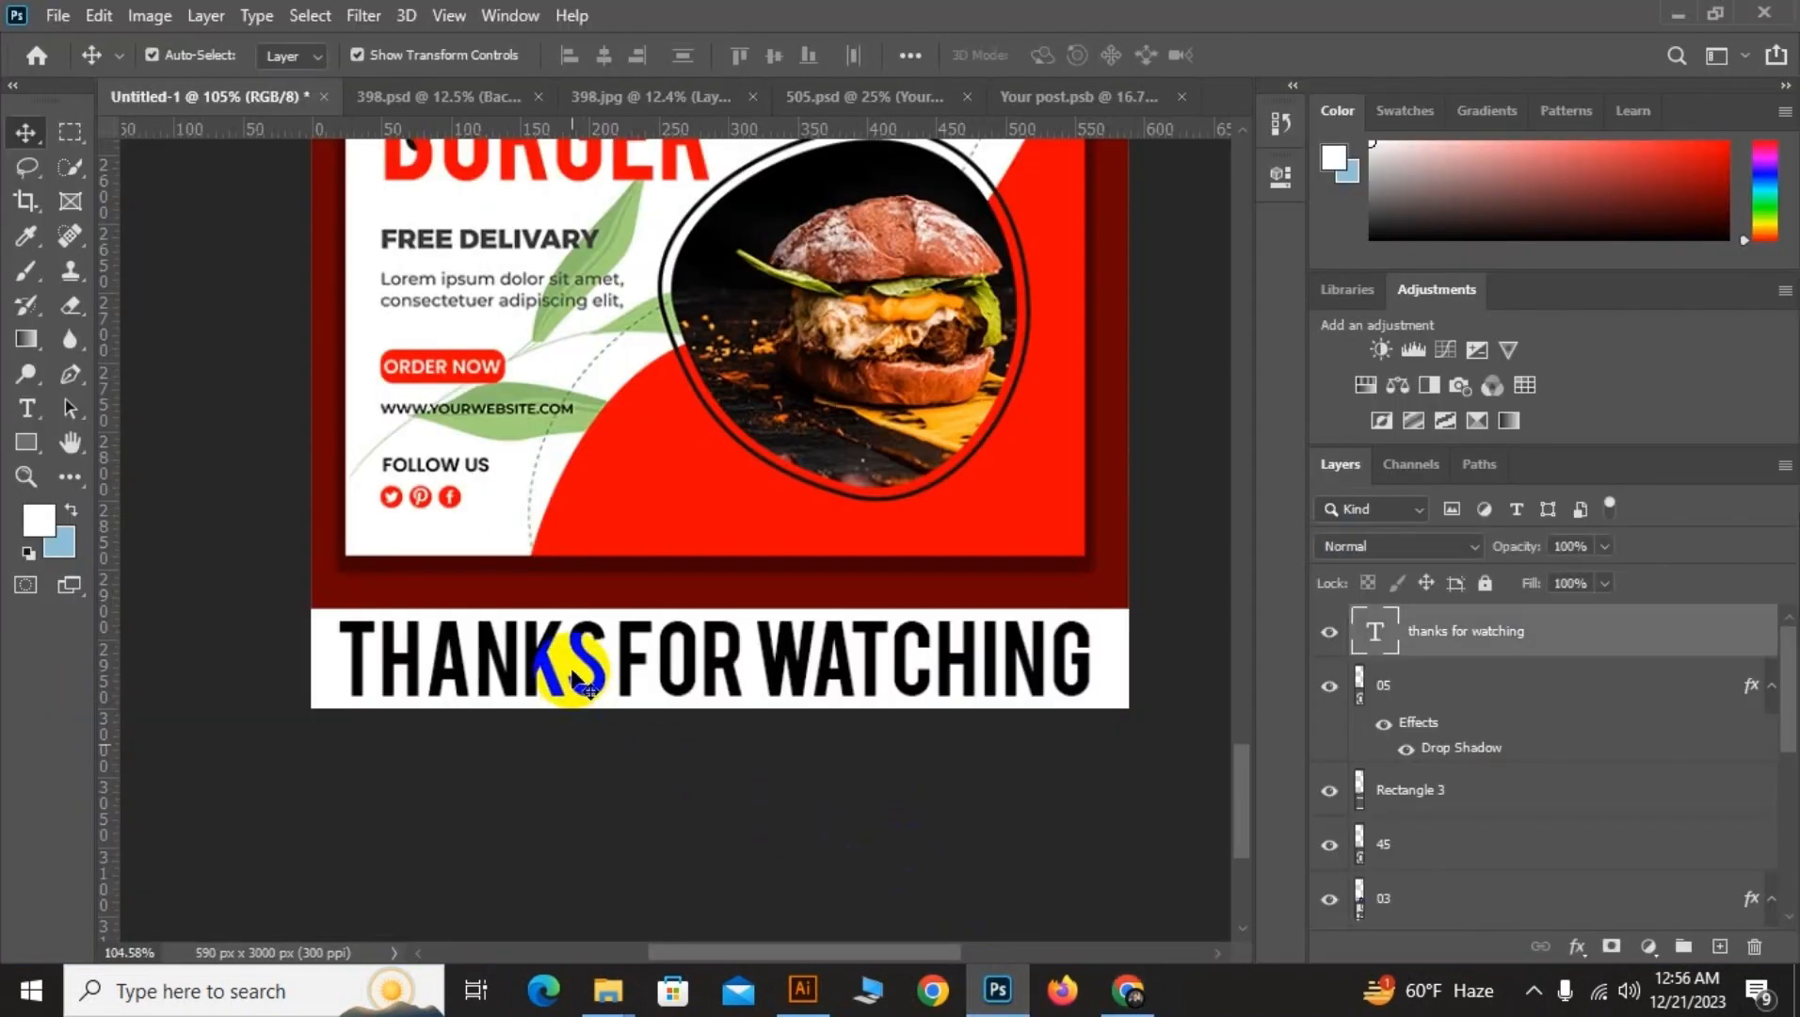
pyautogui.scroll(-4, 706, 655)
pyautogui.click(840, 739)
pyautogui.scroll(3, 828, 659)
pyautogui.scroll(-5, 821, 621)
pyautogui.scroll(4, 783, 349)
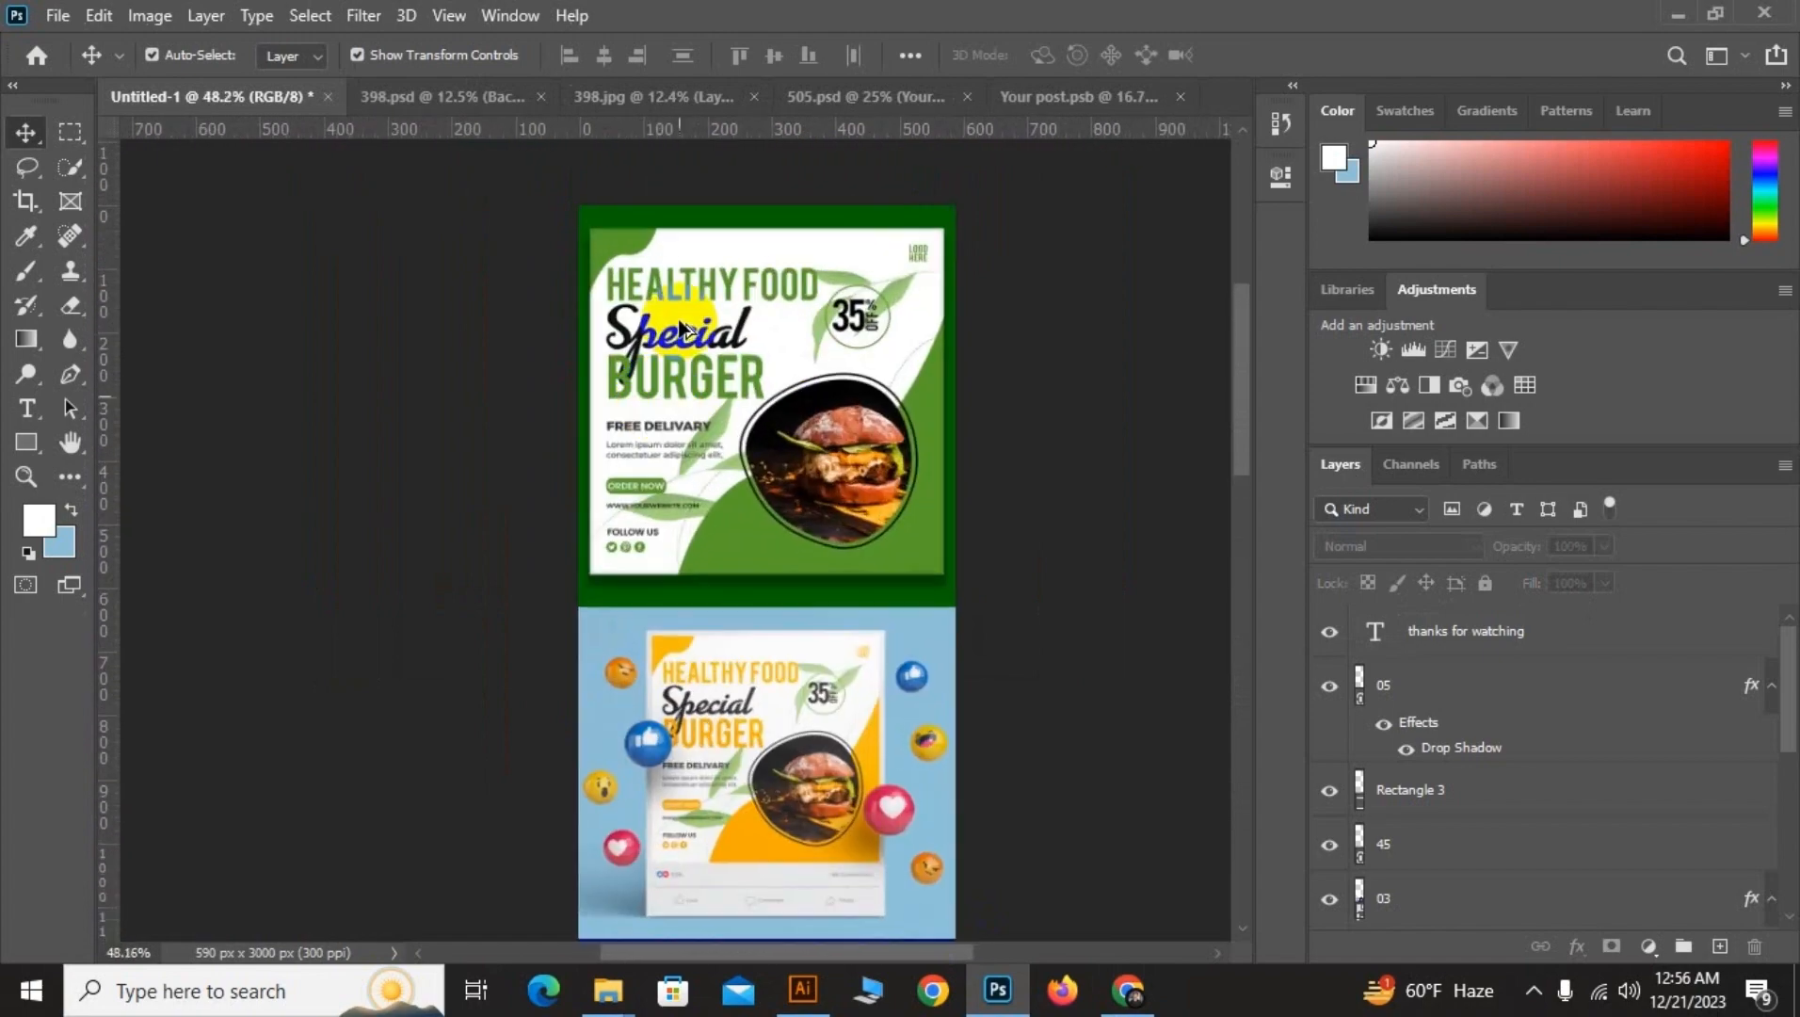
pyautogui.scroll(-6, 796, 405)
pyautogui.scroll(5, 797, 415)
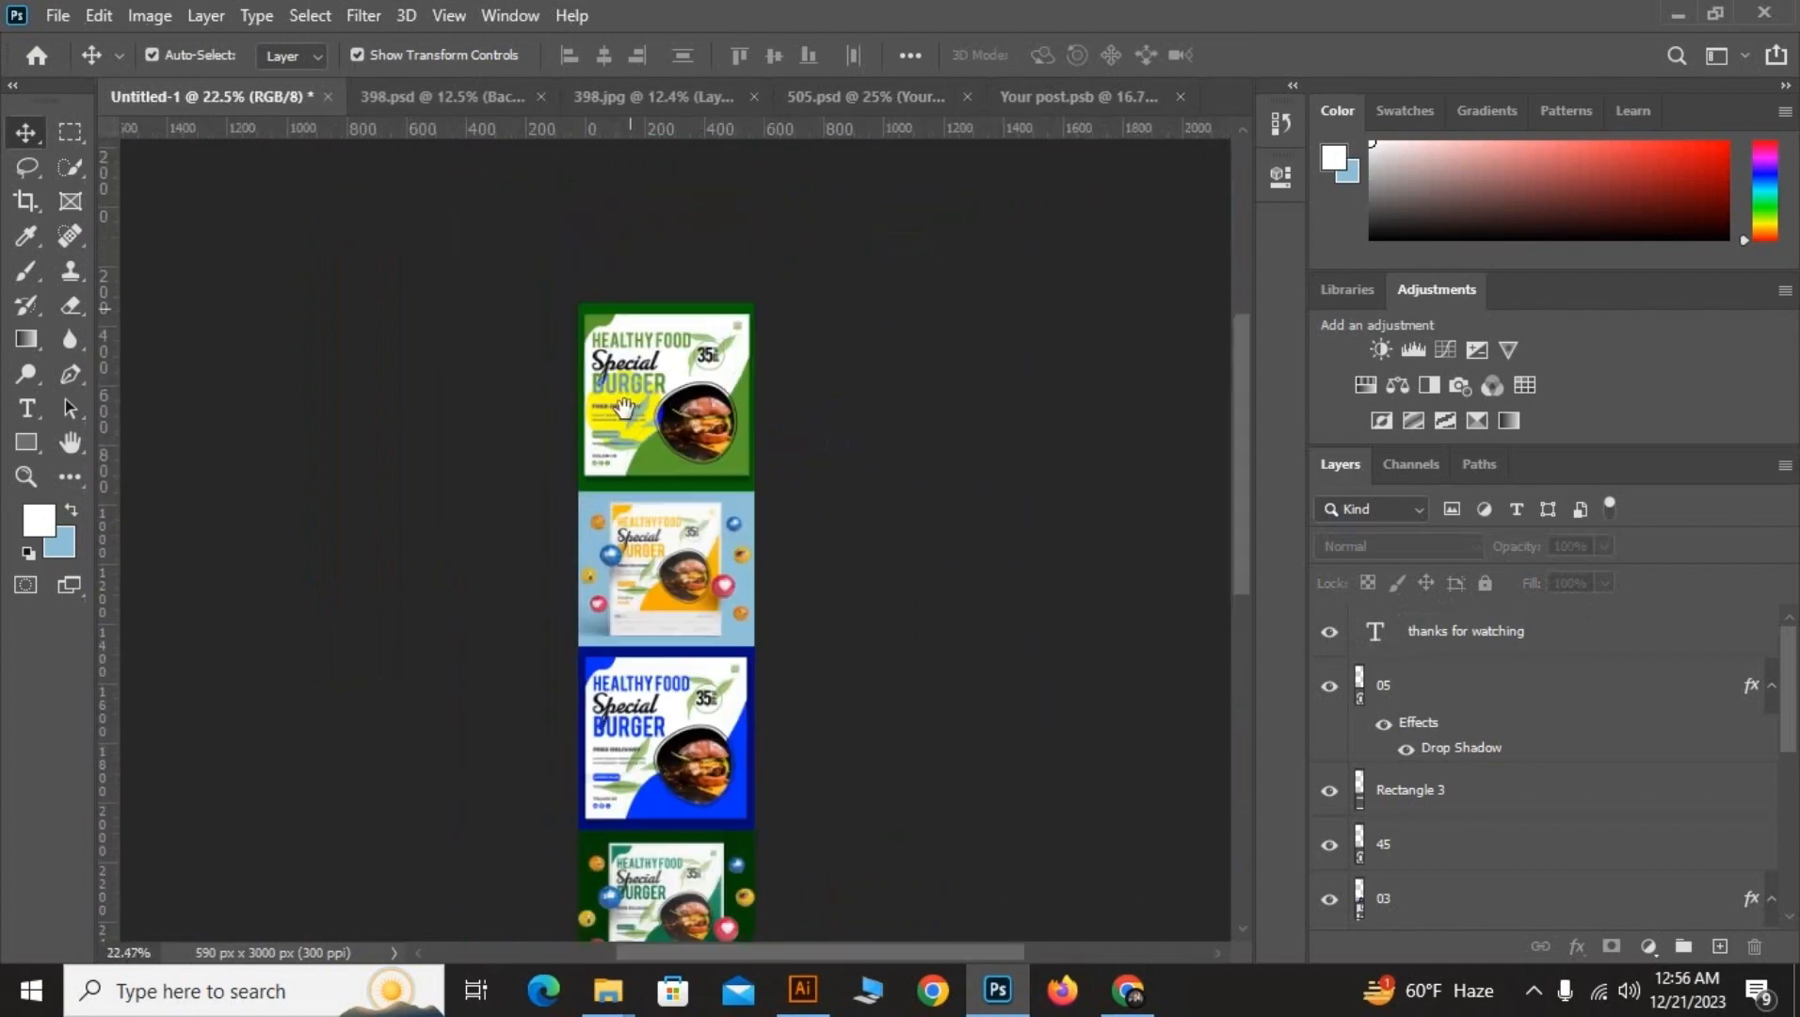
# Save the preview document as Previwe Image.psd in Graphic River Upload > 02 > Main File, with Maximize Compatibility on
pyautogui.click(58, 16)
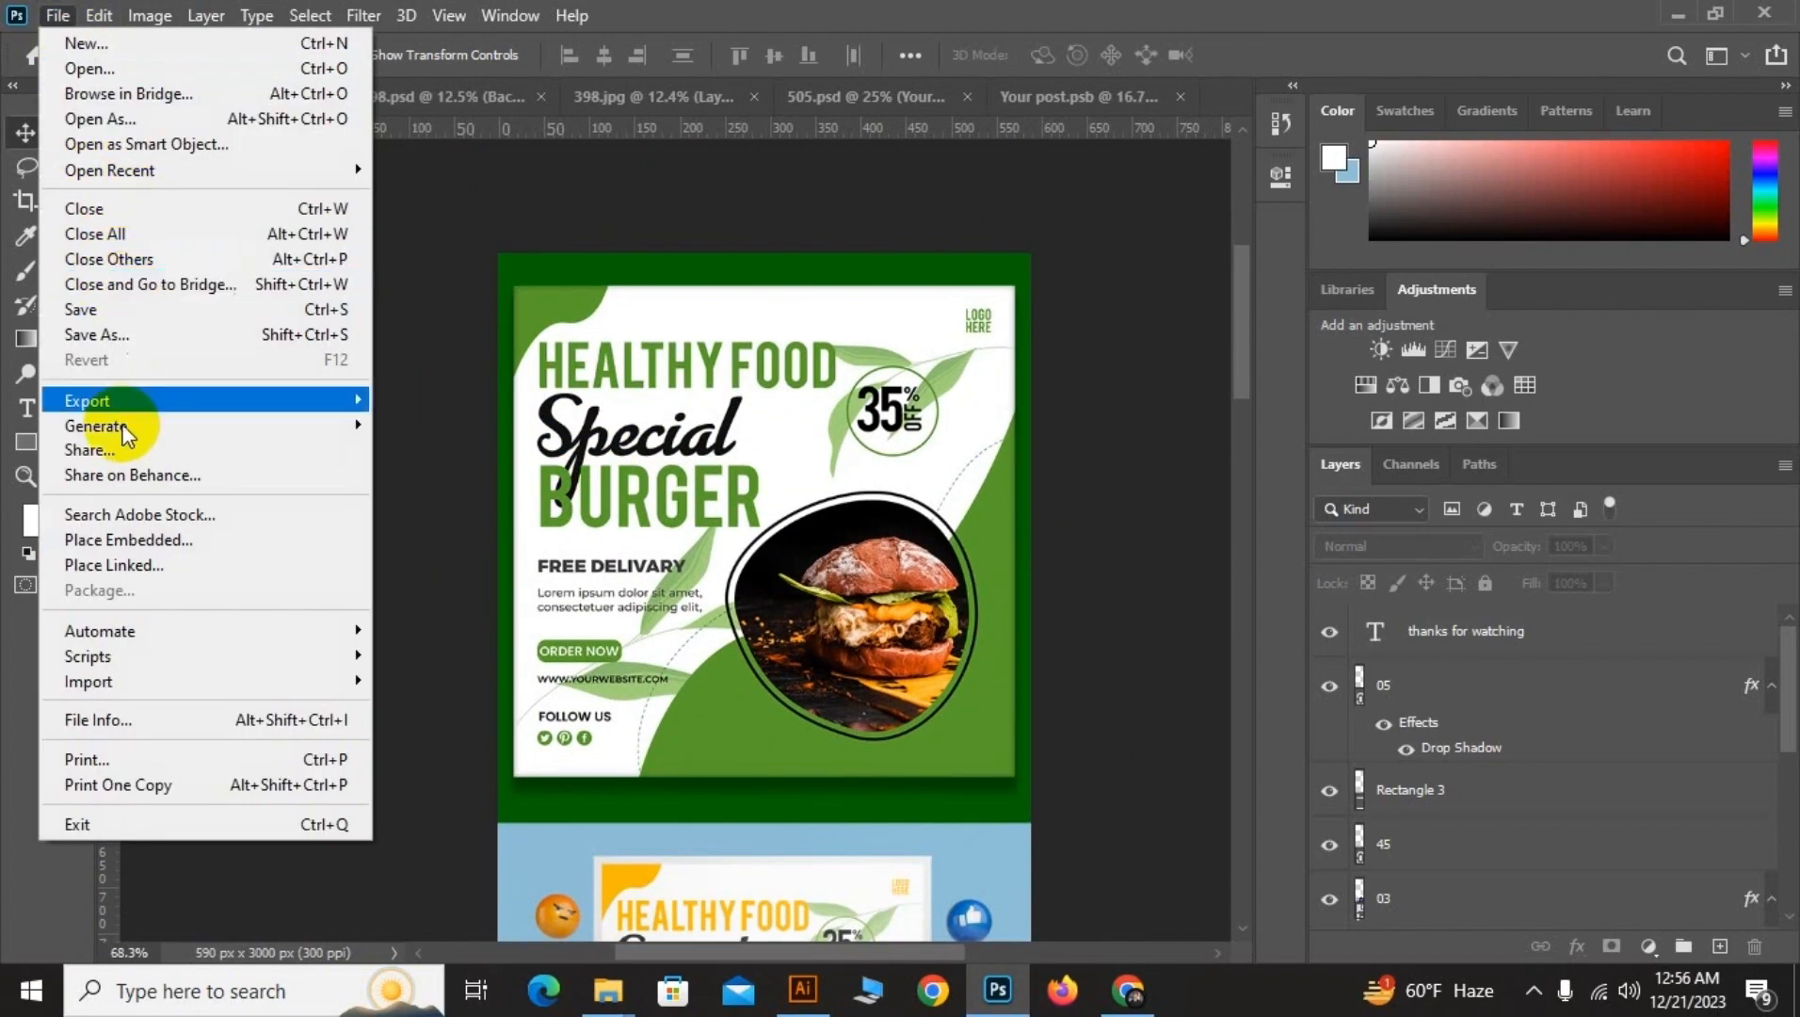
pyautogui.click(101, 330)
pyautogui.click(1041, 719)
pyautogui.click(108, 356)
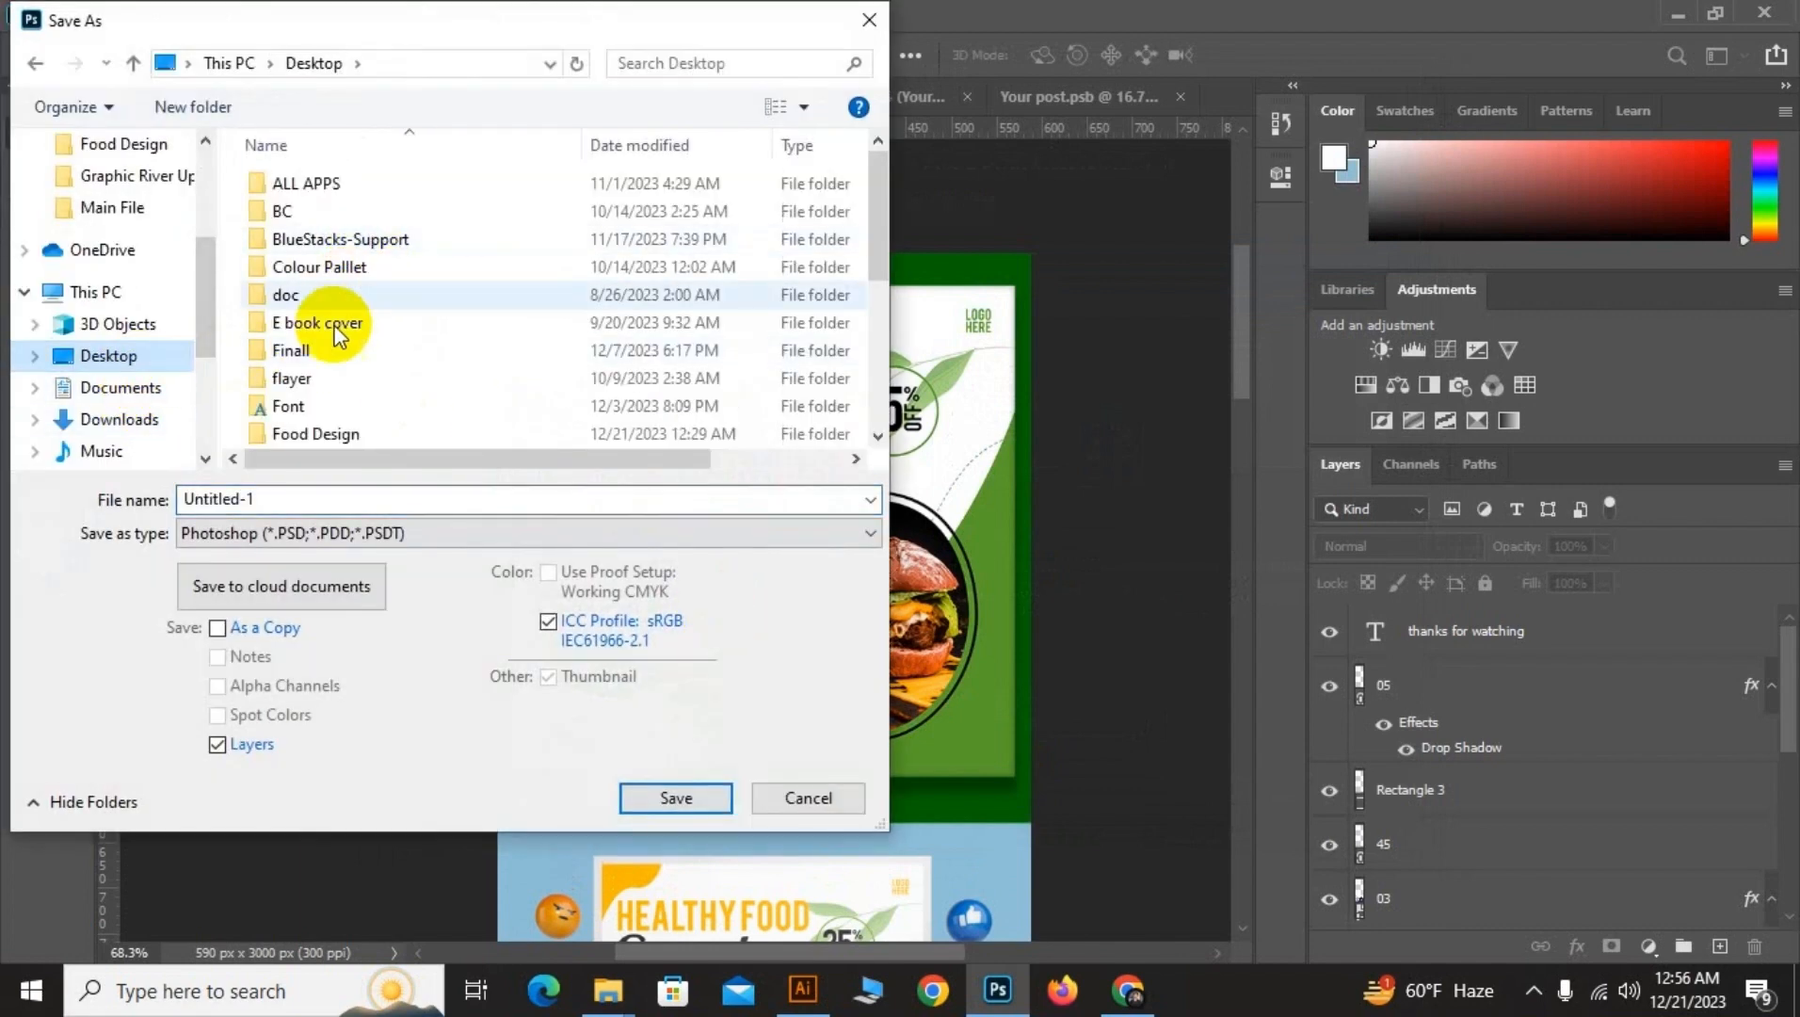
pyautogui.scroll(-4, 381, 282)
pyautogui.scroll(3, 363, 372)
pyautogui.click(362, 372)
pyautogui.doubleClick(363, 372)
pyautogui.doubleClick(269, 201)
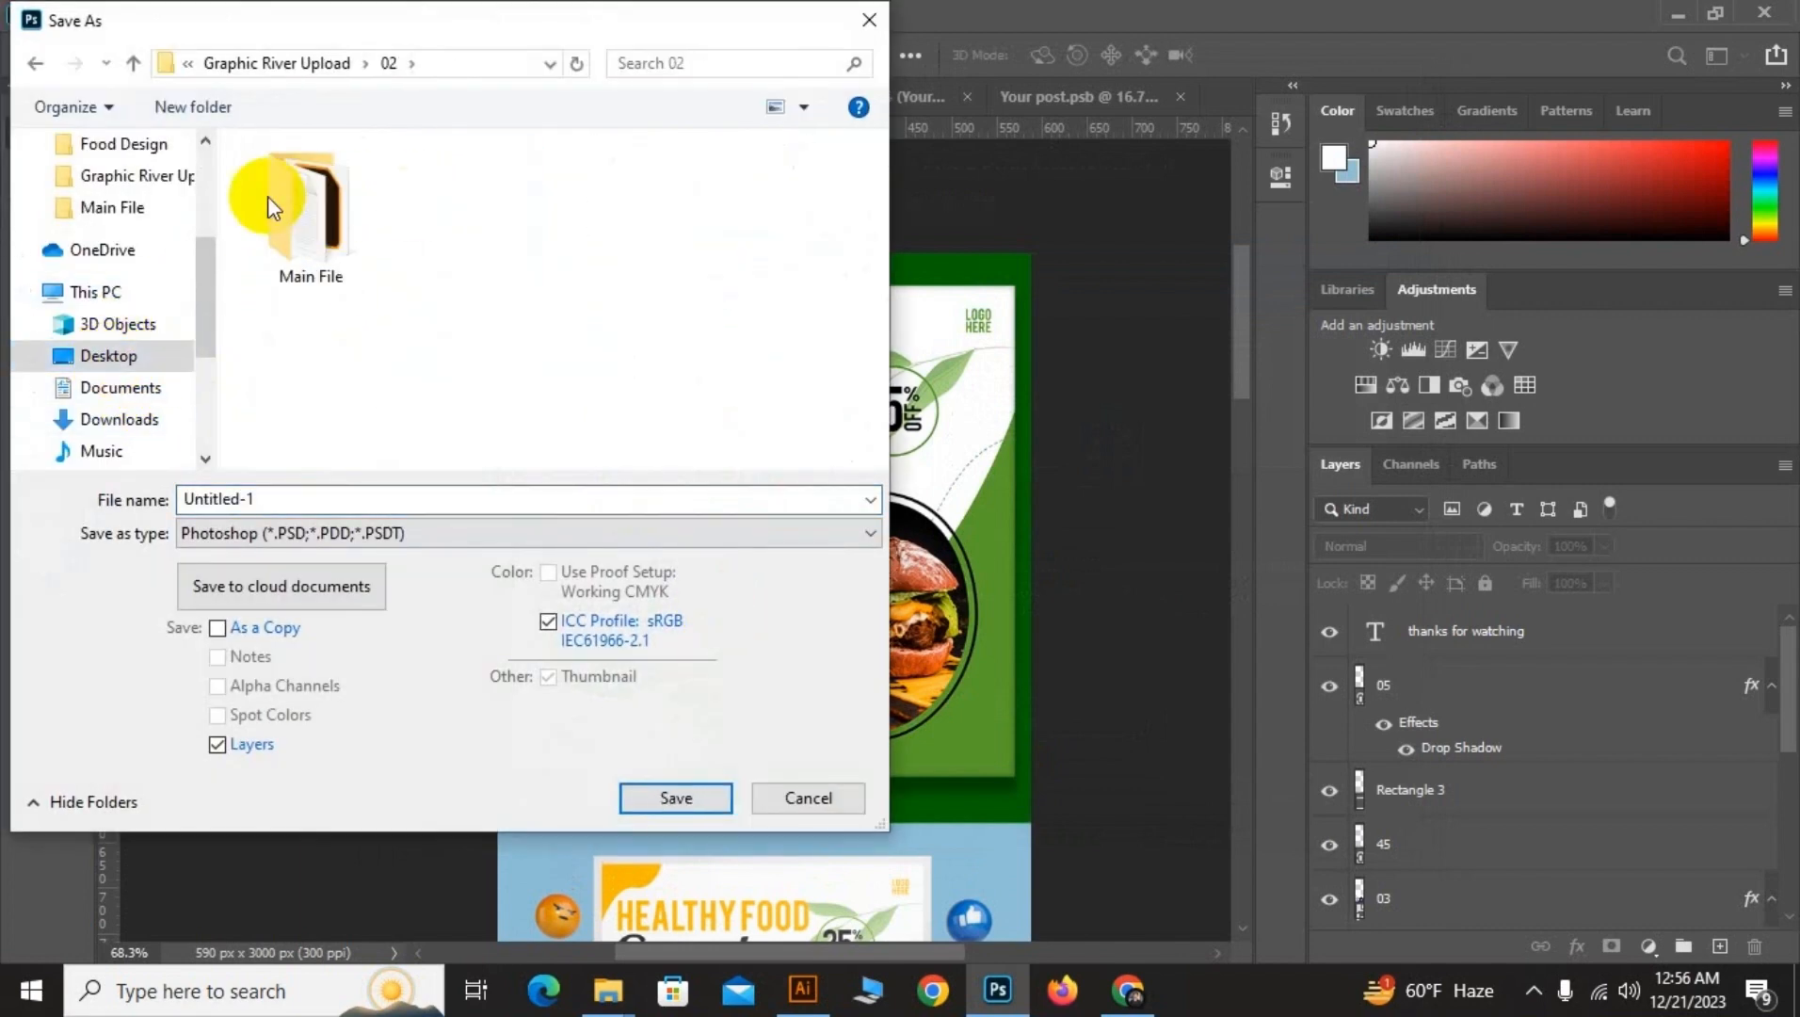
pyautogui.doubleClick(269, 201)
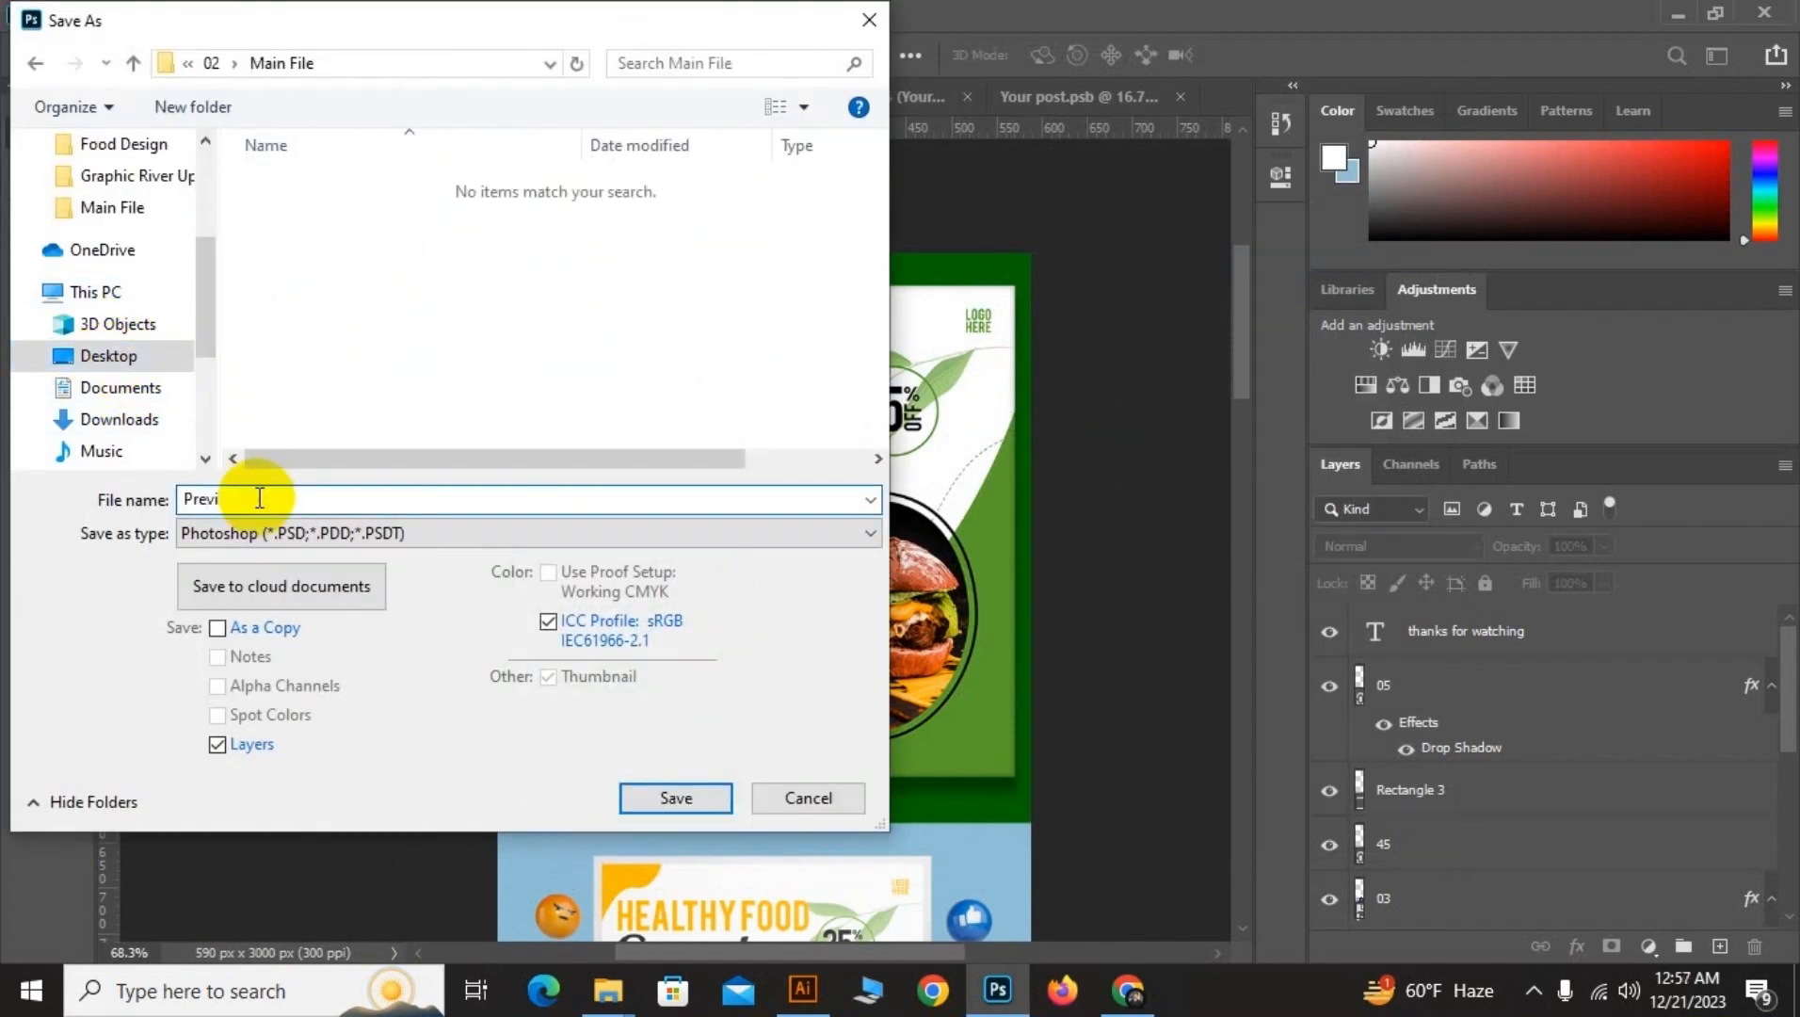
pyautogui.press('Return')
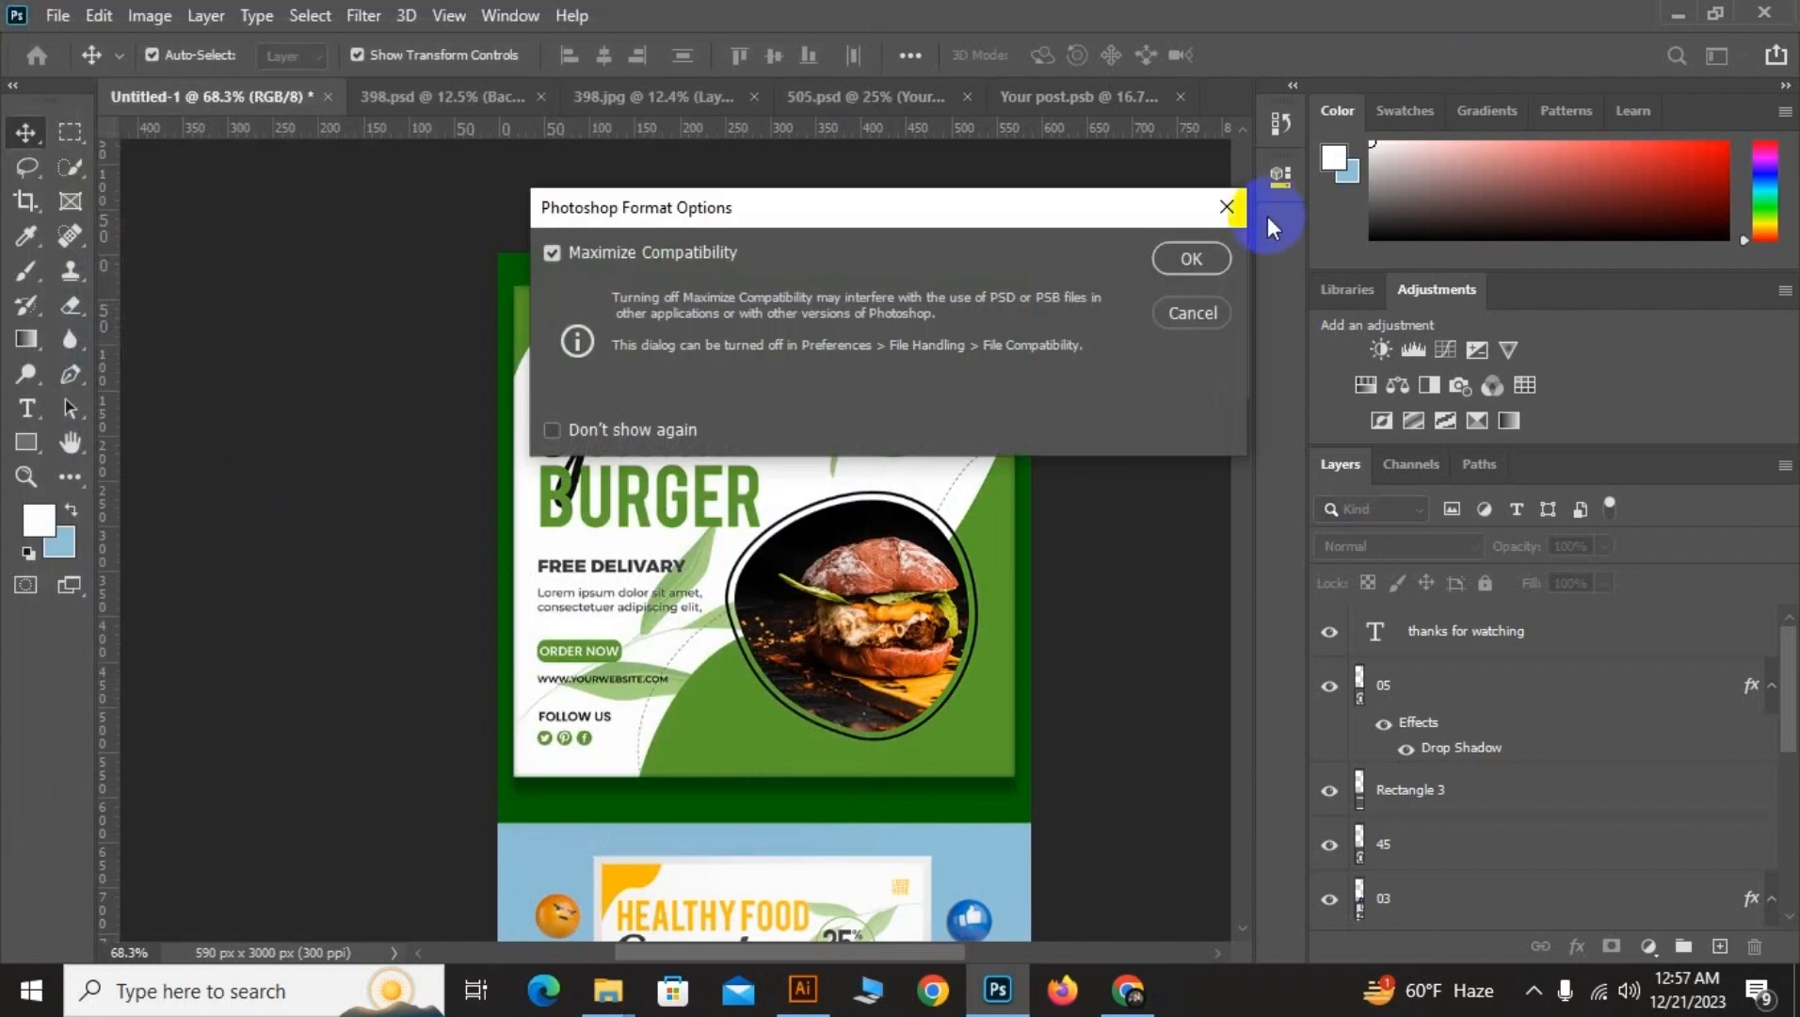
pyautogui.click(1190, 258)
# Export the preview for web as a High-quality JPEG named Previwe-Image in folder 02
pyautogui.scroll(-1, 653, 362)
pyautogui.hotkey('ctrl', 'alt', 'shift', 's')
pyautogui.click(1139, 933)
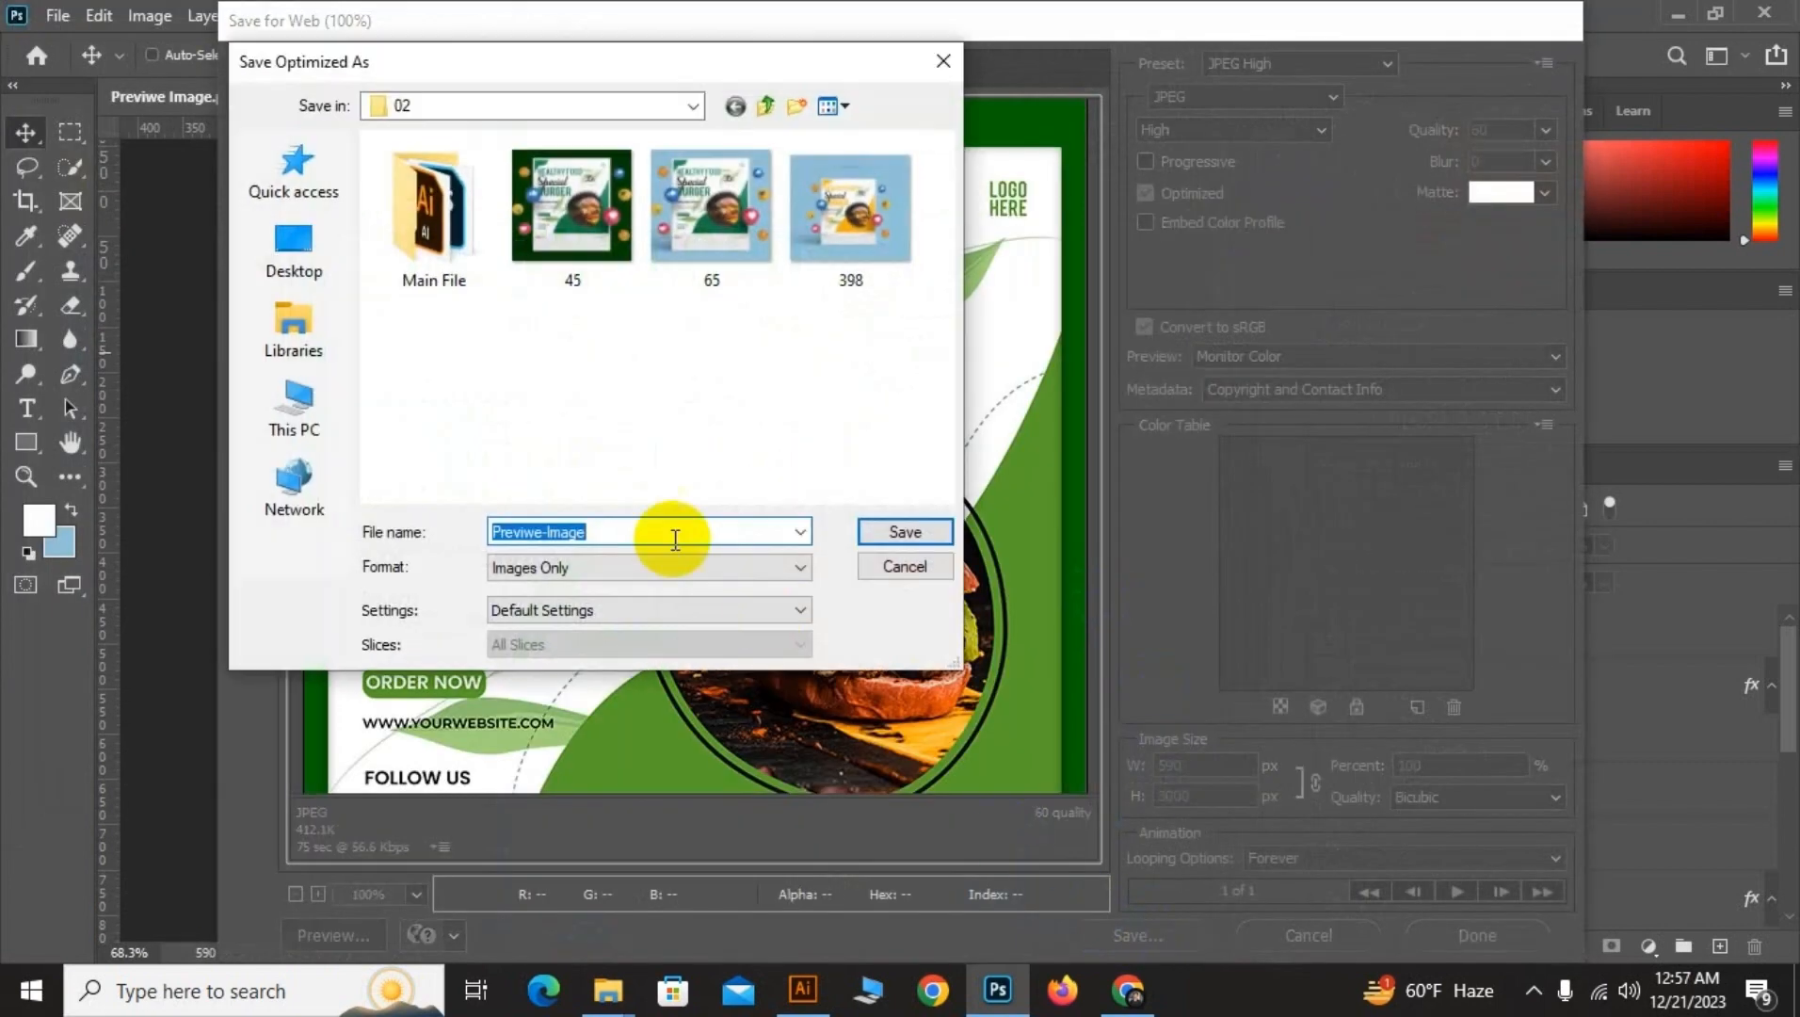
pyautogui.click(294, 267)
pyautogui.scroll(-5, 491, 356)
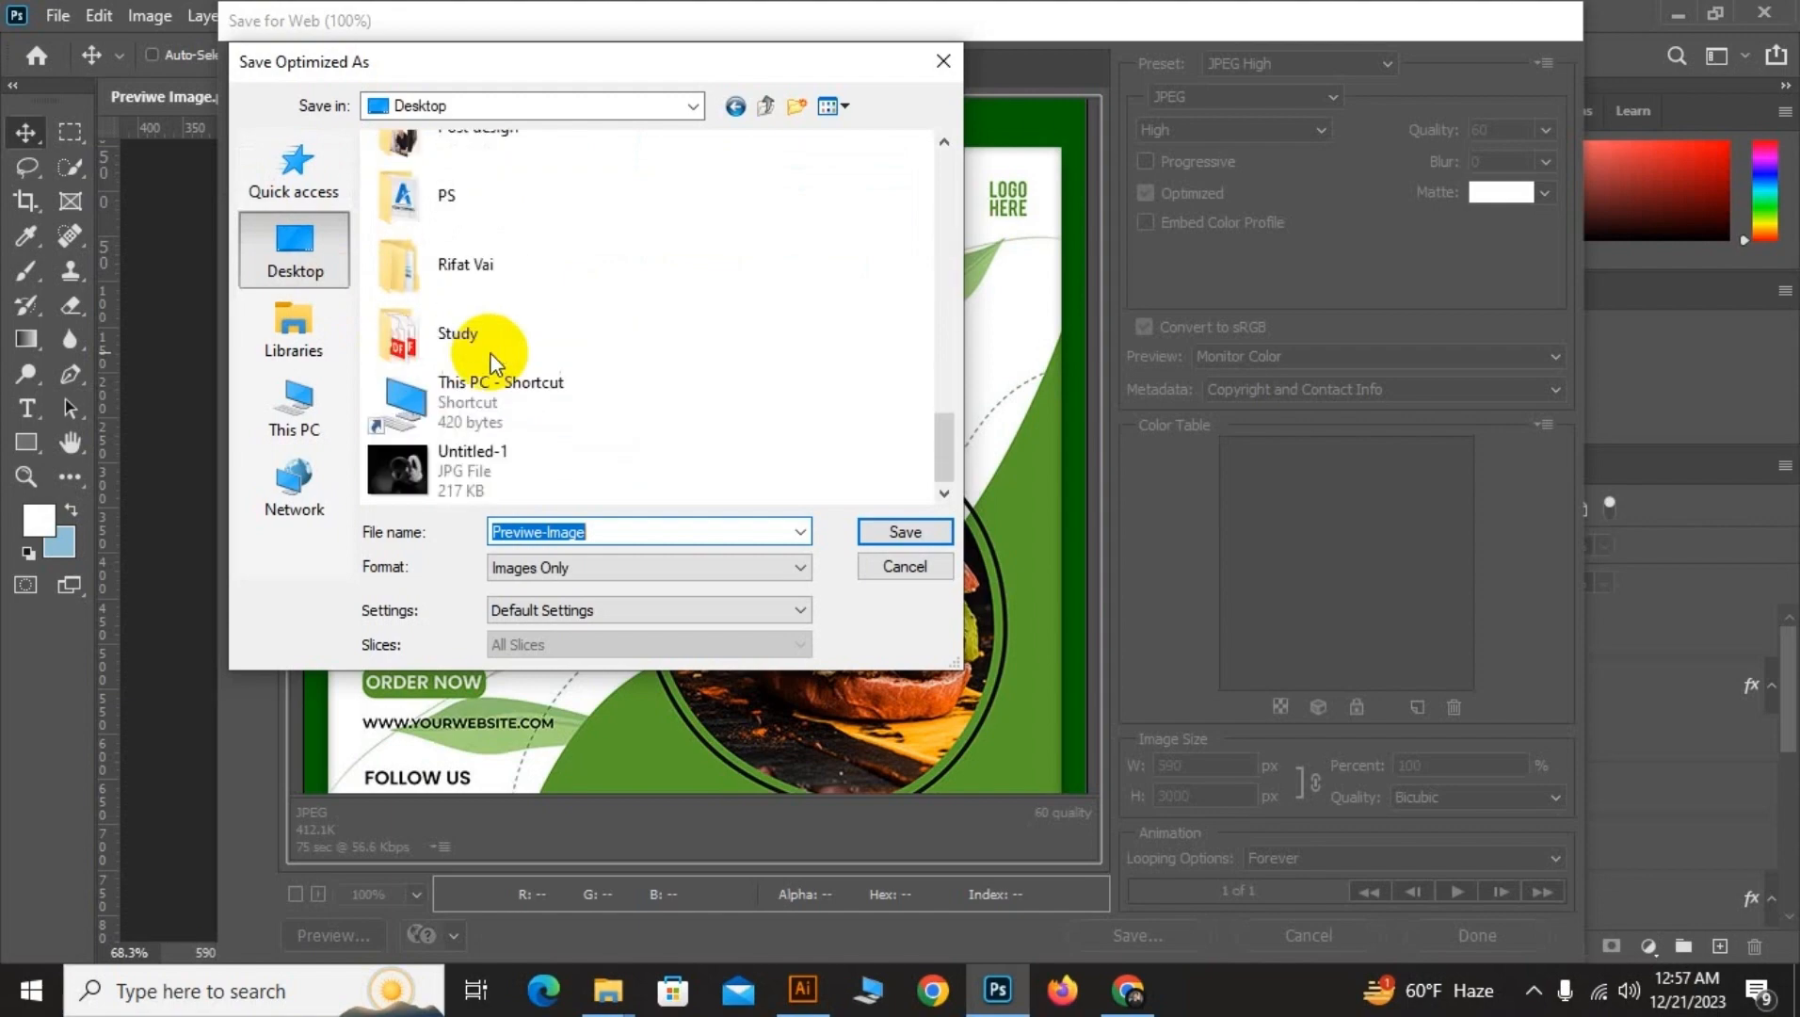
pyautogui.doubleClick(498, 377)
pyautogui.doubleClick(582, 244)
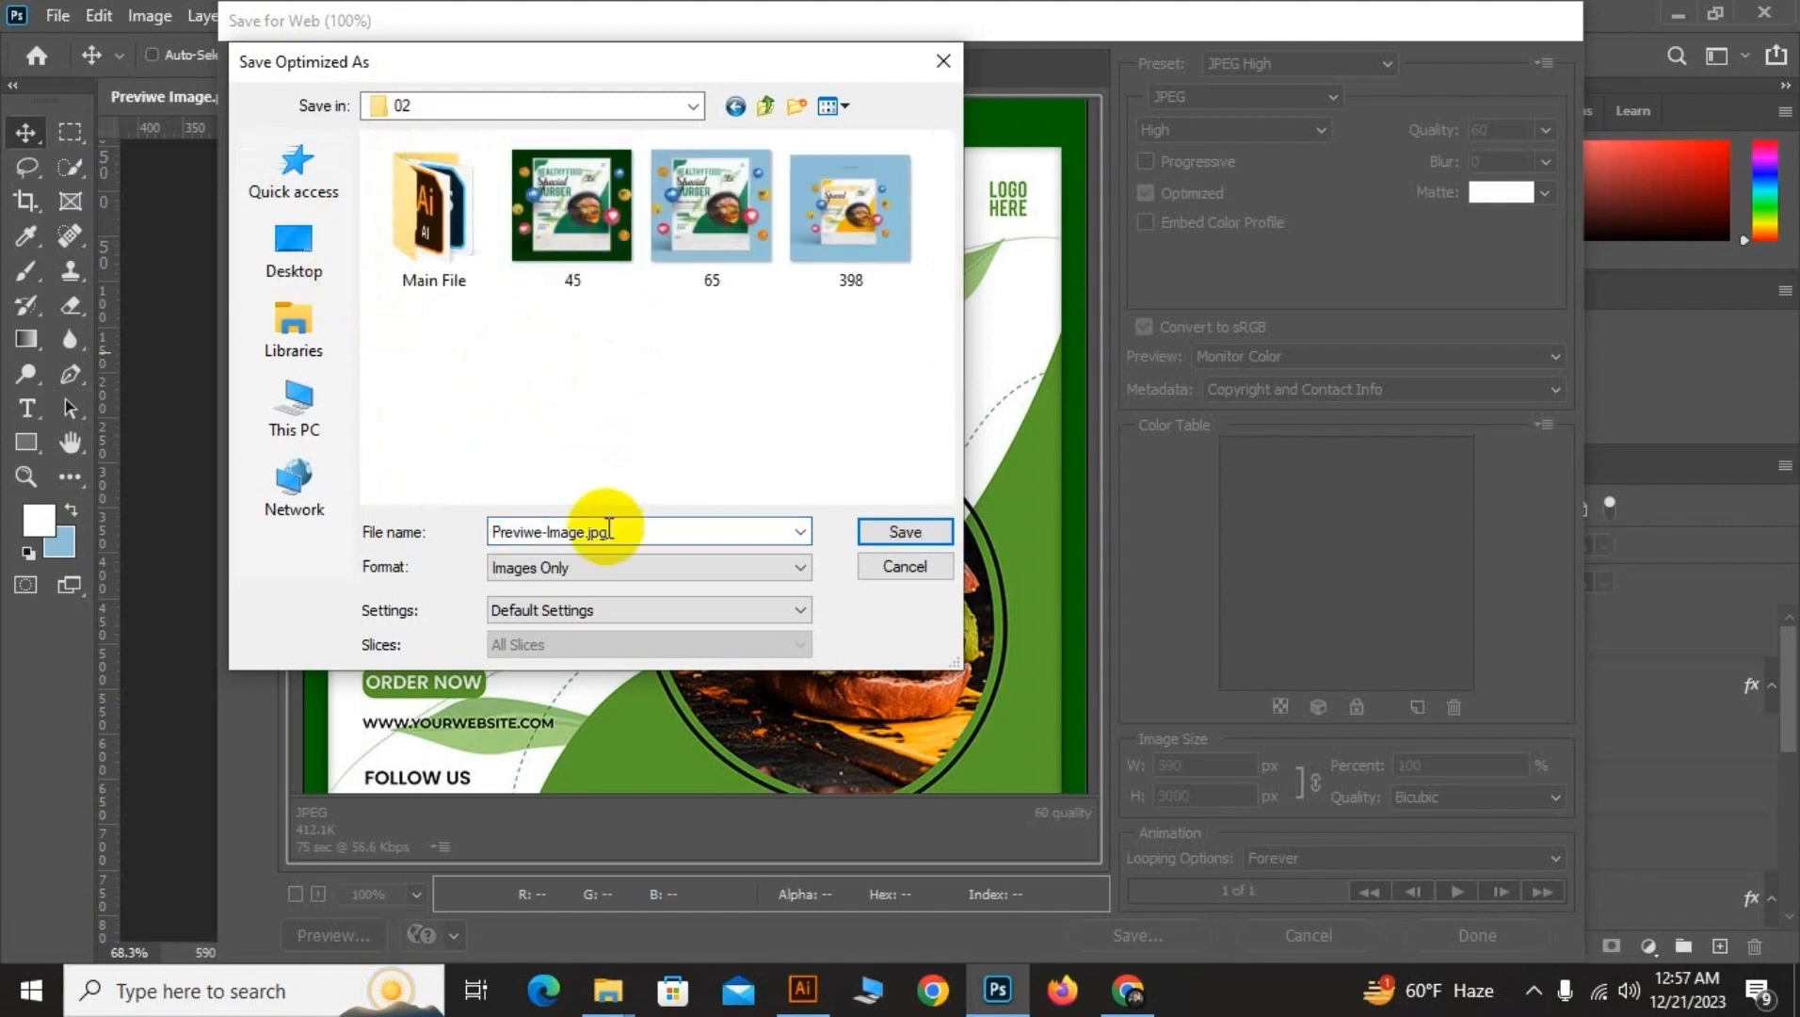
pyautogui.click(902, 542)
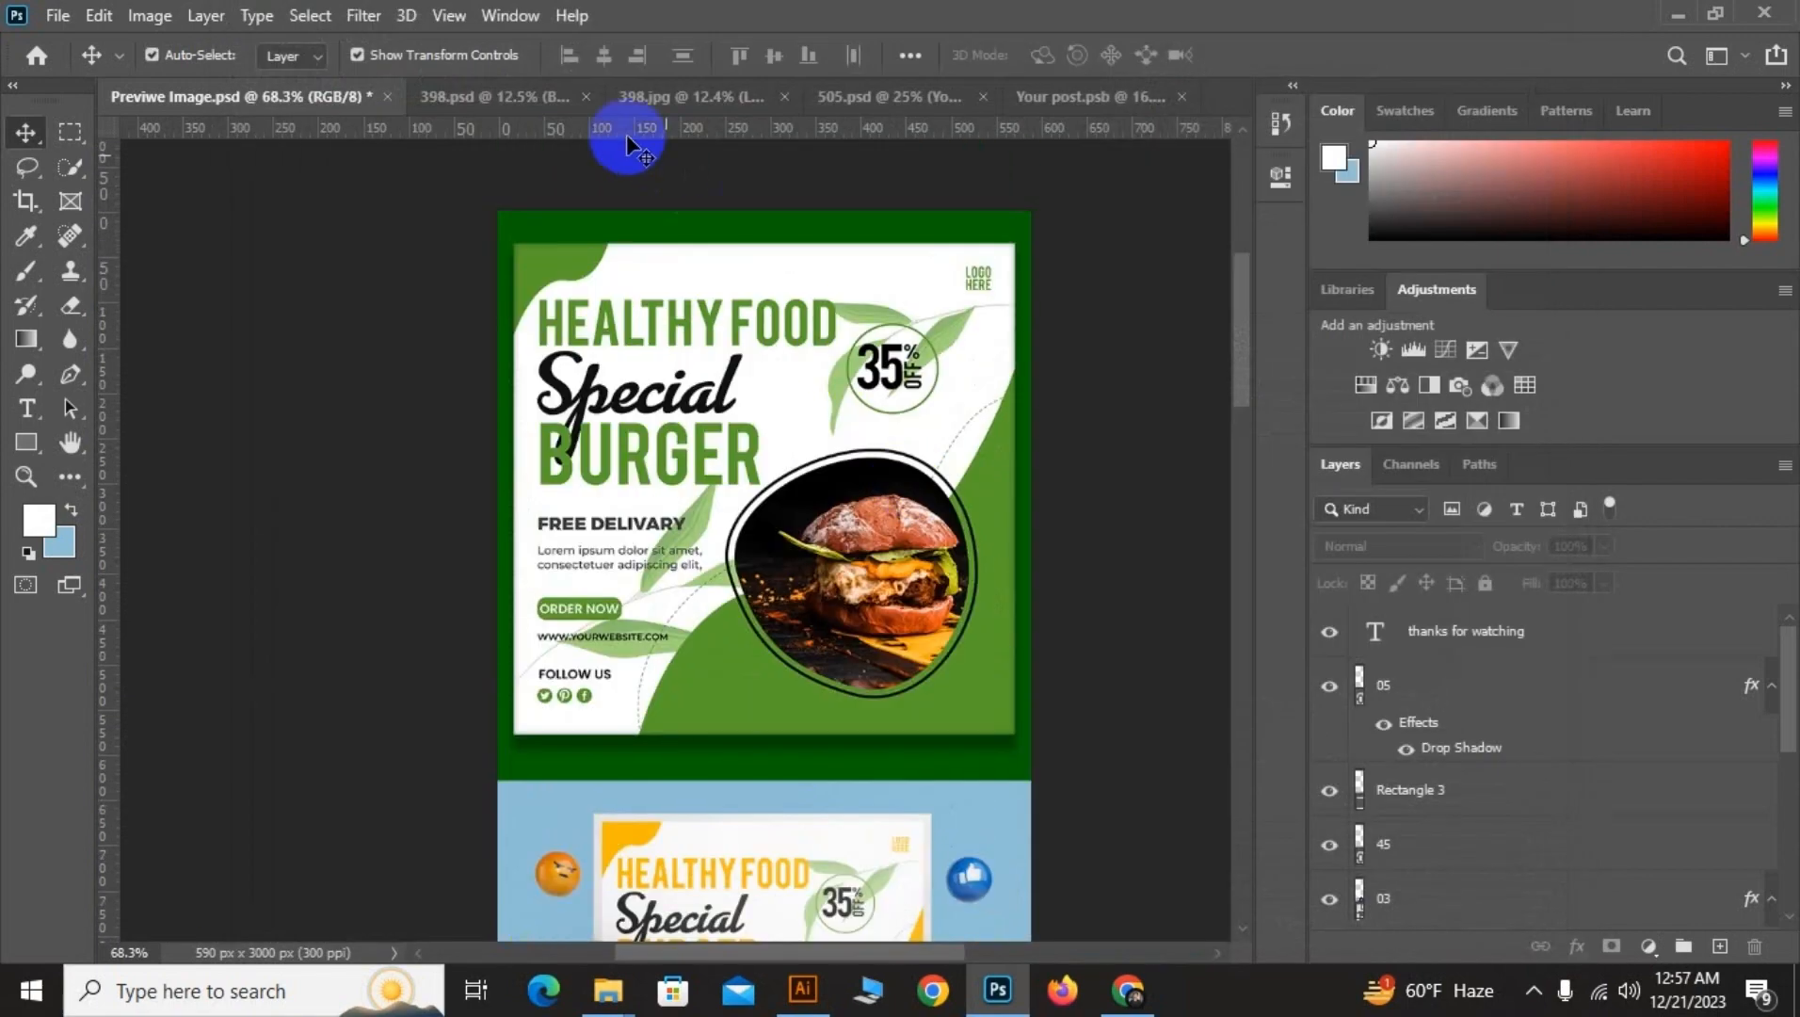
# Look through the open documents and bring Your post.psb to the front
pyautogui.click(593, 98)
pyautogui.click(189, 98)
pyautogui.click(1081, 93)
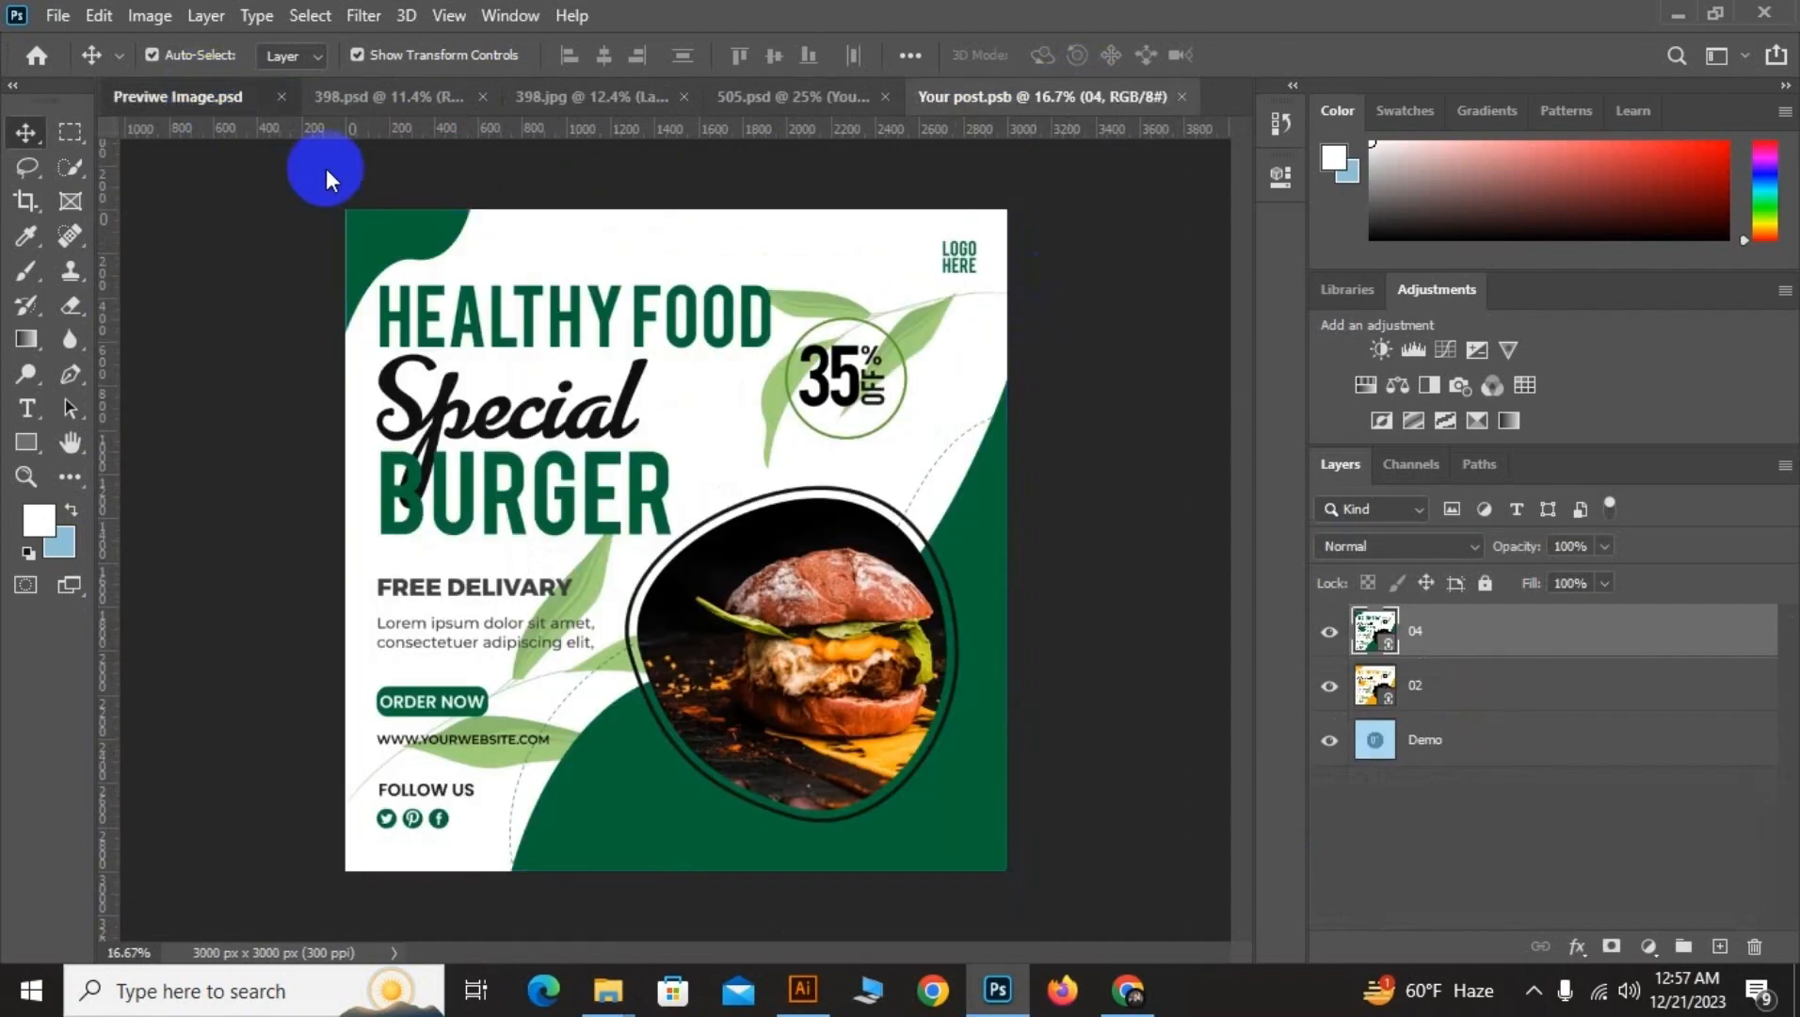
# Close Your post.psb, 505.psd and 398.jpg without saving their changes, and bring 398.psd to the front
pyautogui.click(207, 98)
pyautogui.scroll(4, 785, 342)
pyautogui.scroll(-3, 785, 342)
pyautogui.scroll(2, 581, 428)
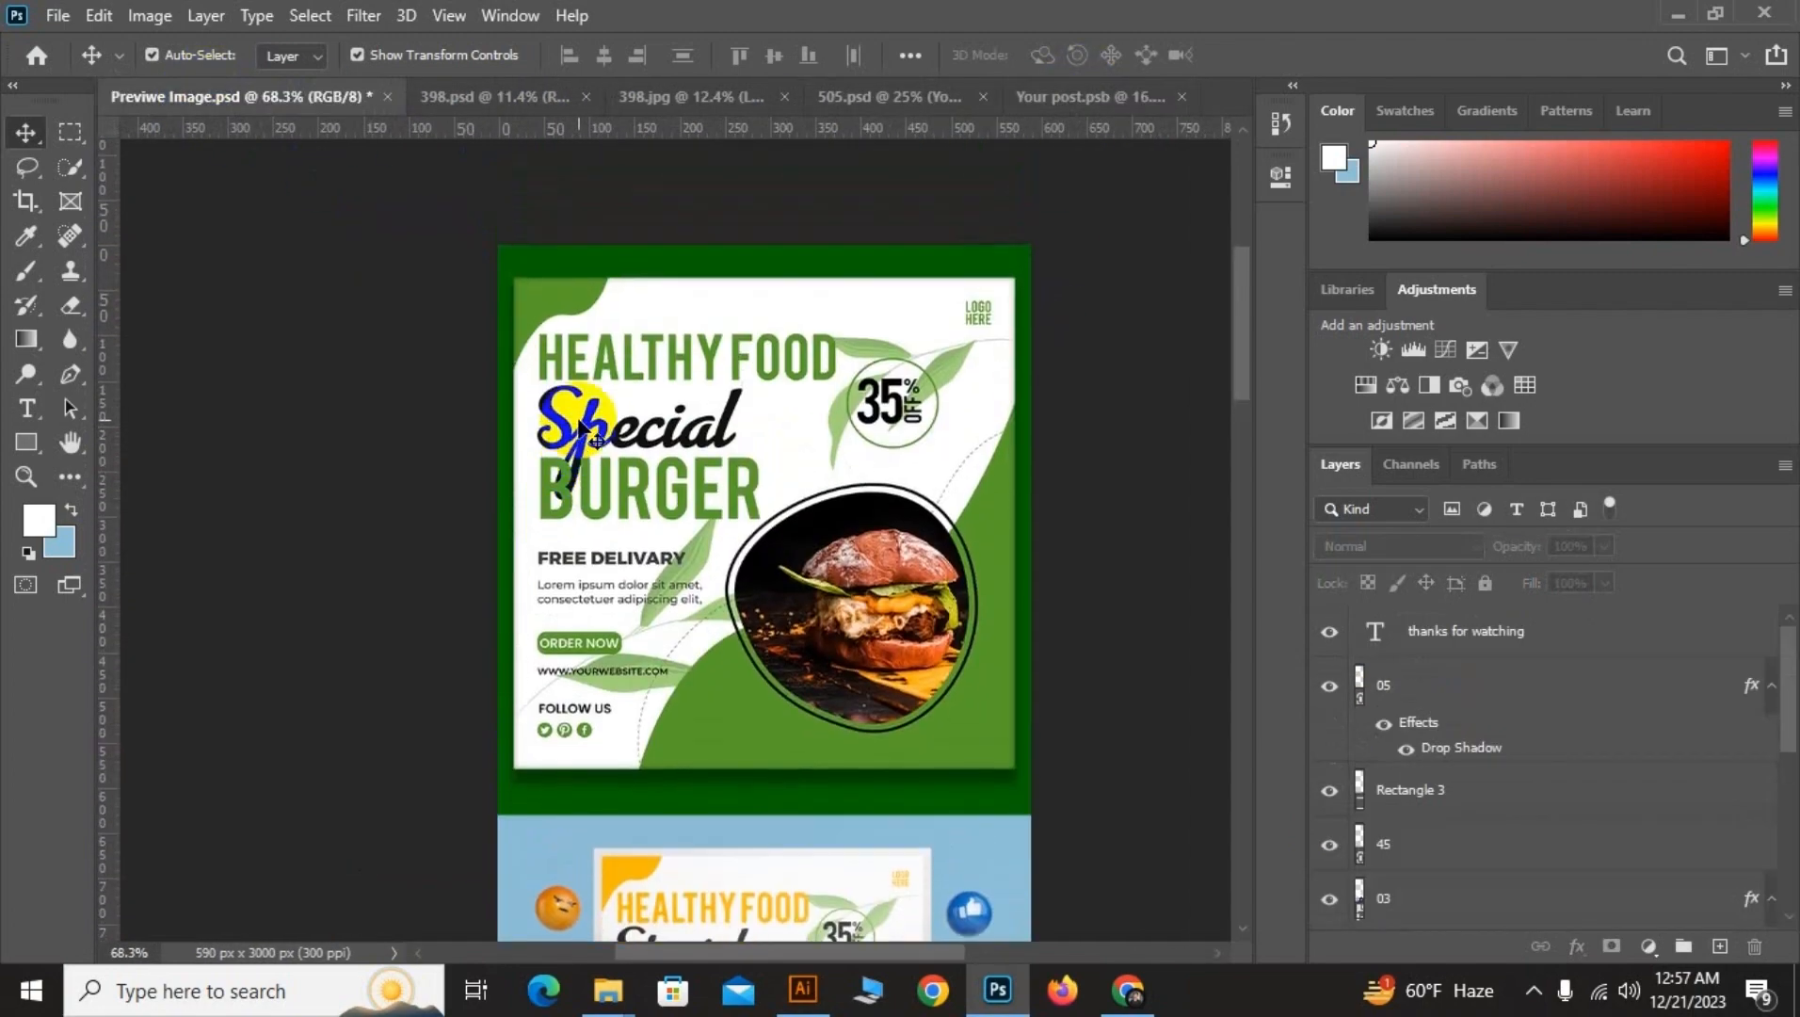
pyautogui.click(1109, 108)
pyautogui.click(1167, 104)
pyautogui.click(935, 92)
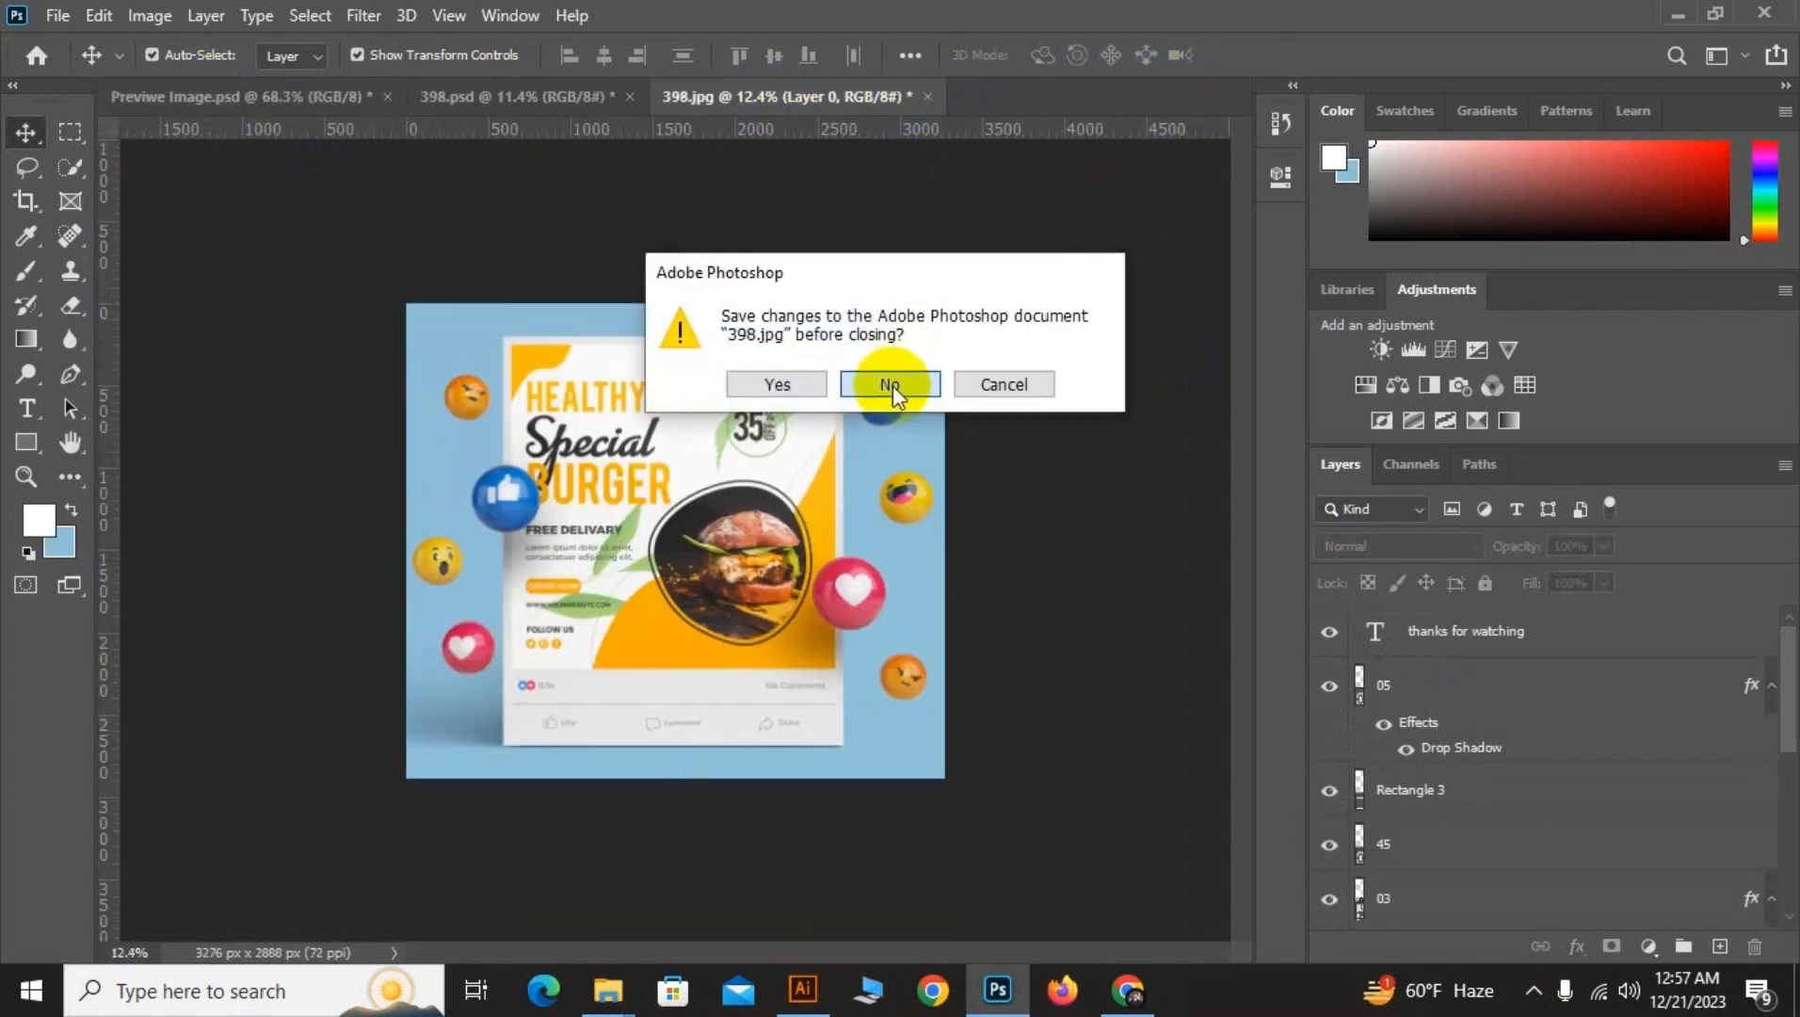
pyautogui.click(892, 383)
pyautogui.click(485, 96)
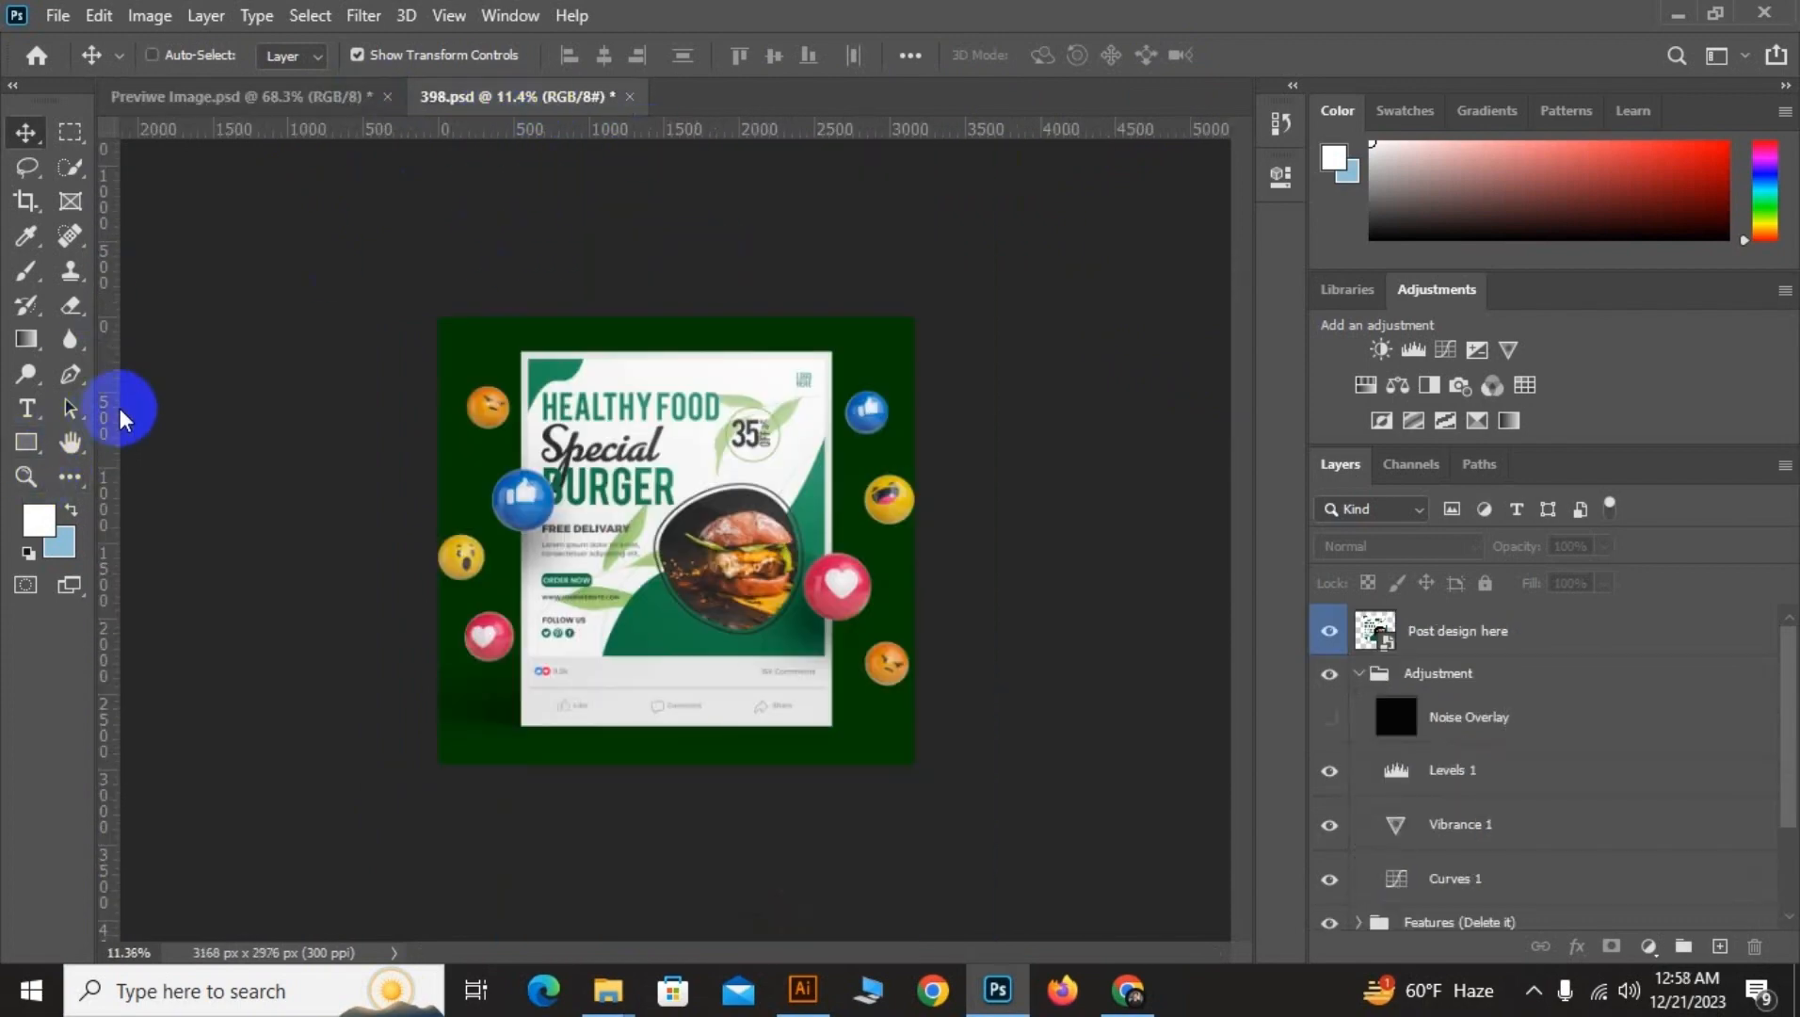
# Create a new 80 × 80 px document at 300 ppi in 8-bit RGB Color with a white background
pyautogui.hotkey('ctrl', 'n')
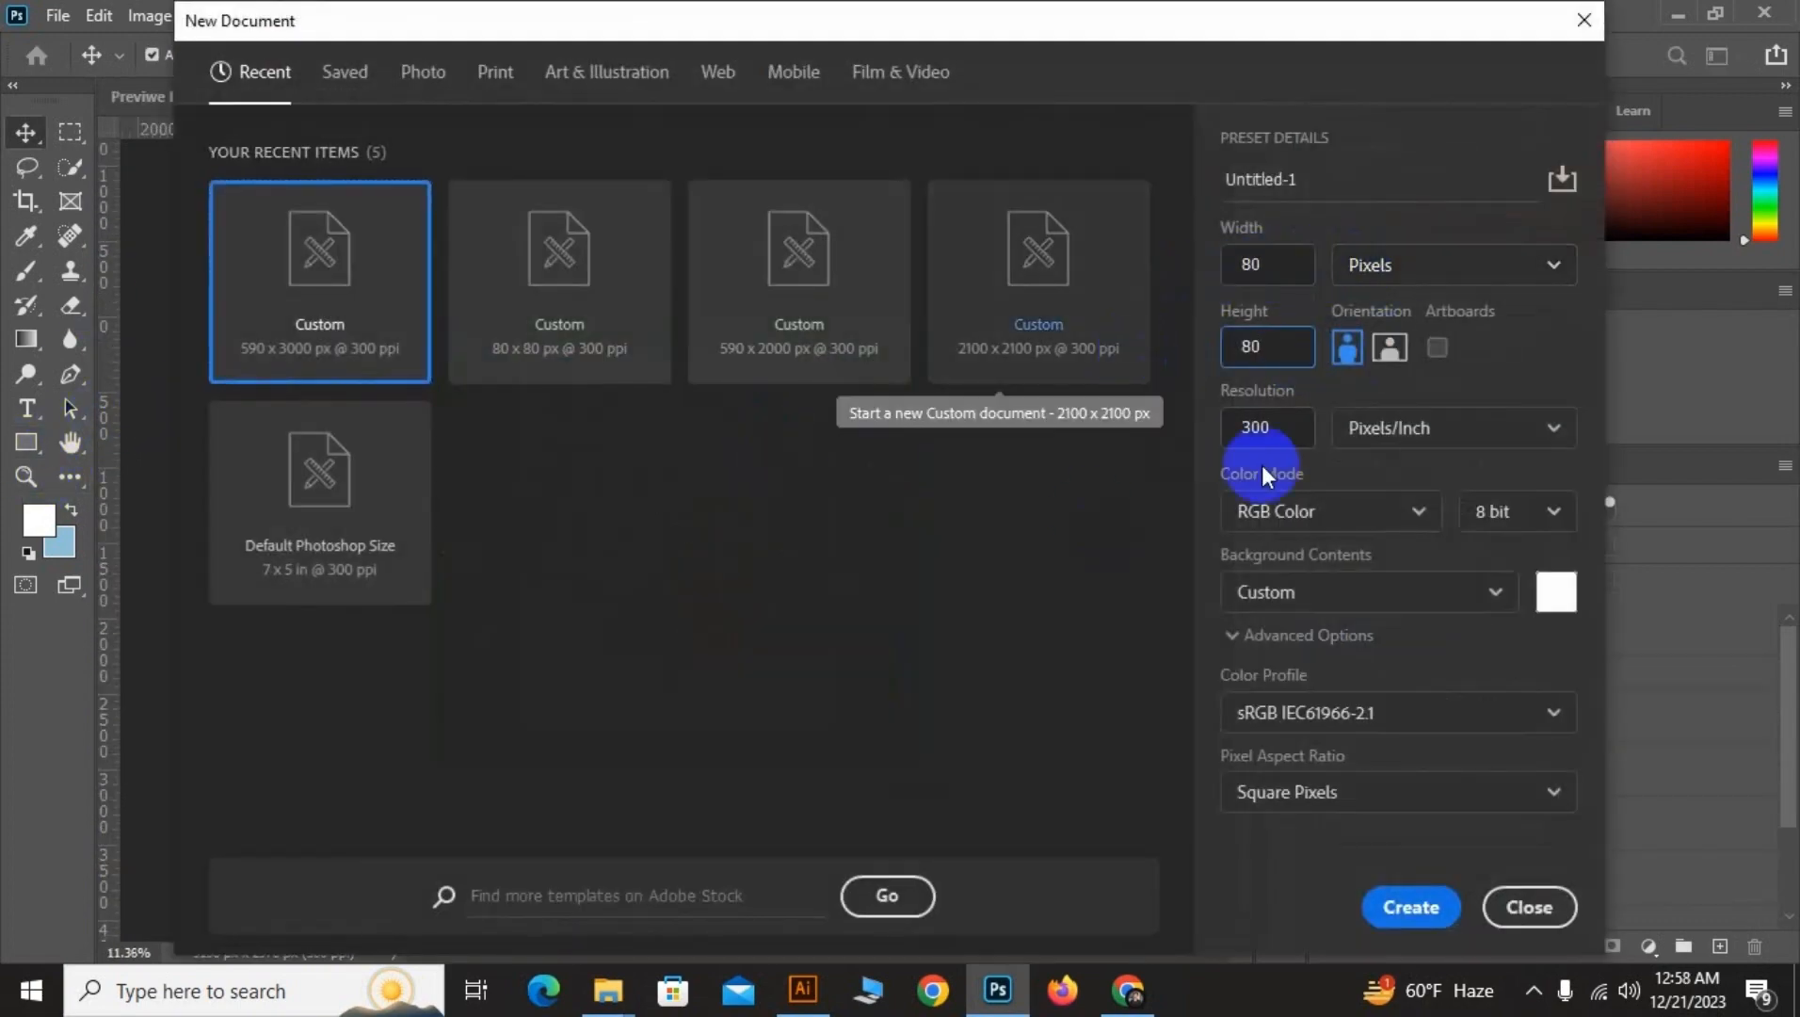
pyautogui.click(1411, 909)
pyautogui.scroll(8, 659, 548)
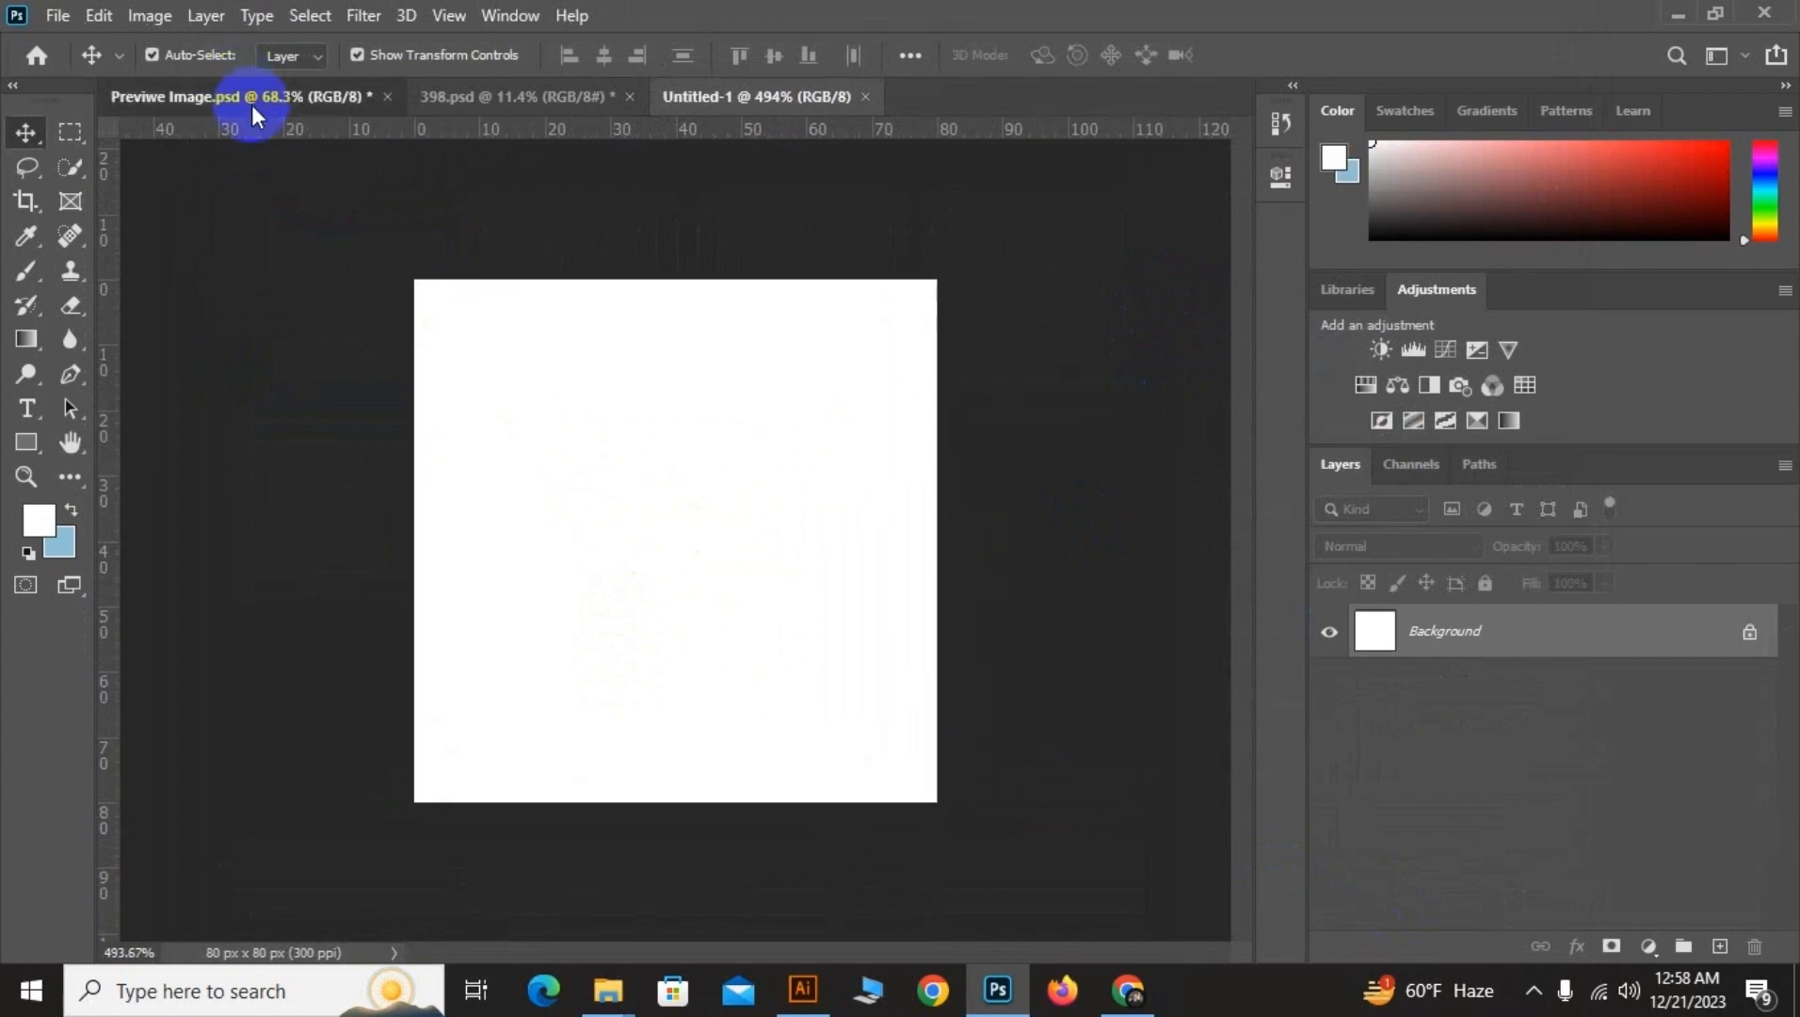
# Copy the first green burger post and its green background from Previwe Image.psd into the 80 × 80 px document
pyautogui.click(252, 104)
pyautogui.scroll(-1, 551, 489)
pyautogui.click(552, 491)
pyautogui.keyDown('shift'); pyautogui.click(861, 796); pyautogui.keyUp('shift')
pyautogui.moveTo(861, 652); pyautogui.dragTo(663, 547)
pyautogui.scroll(-4, 663, 547)
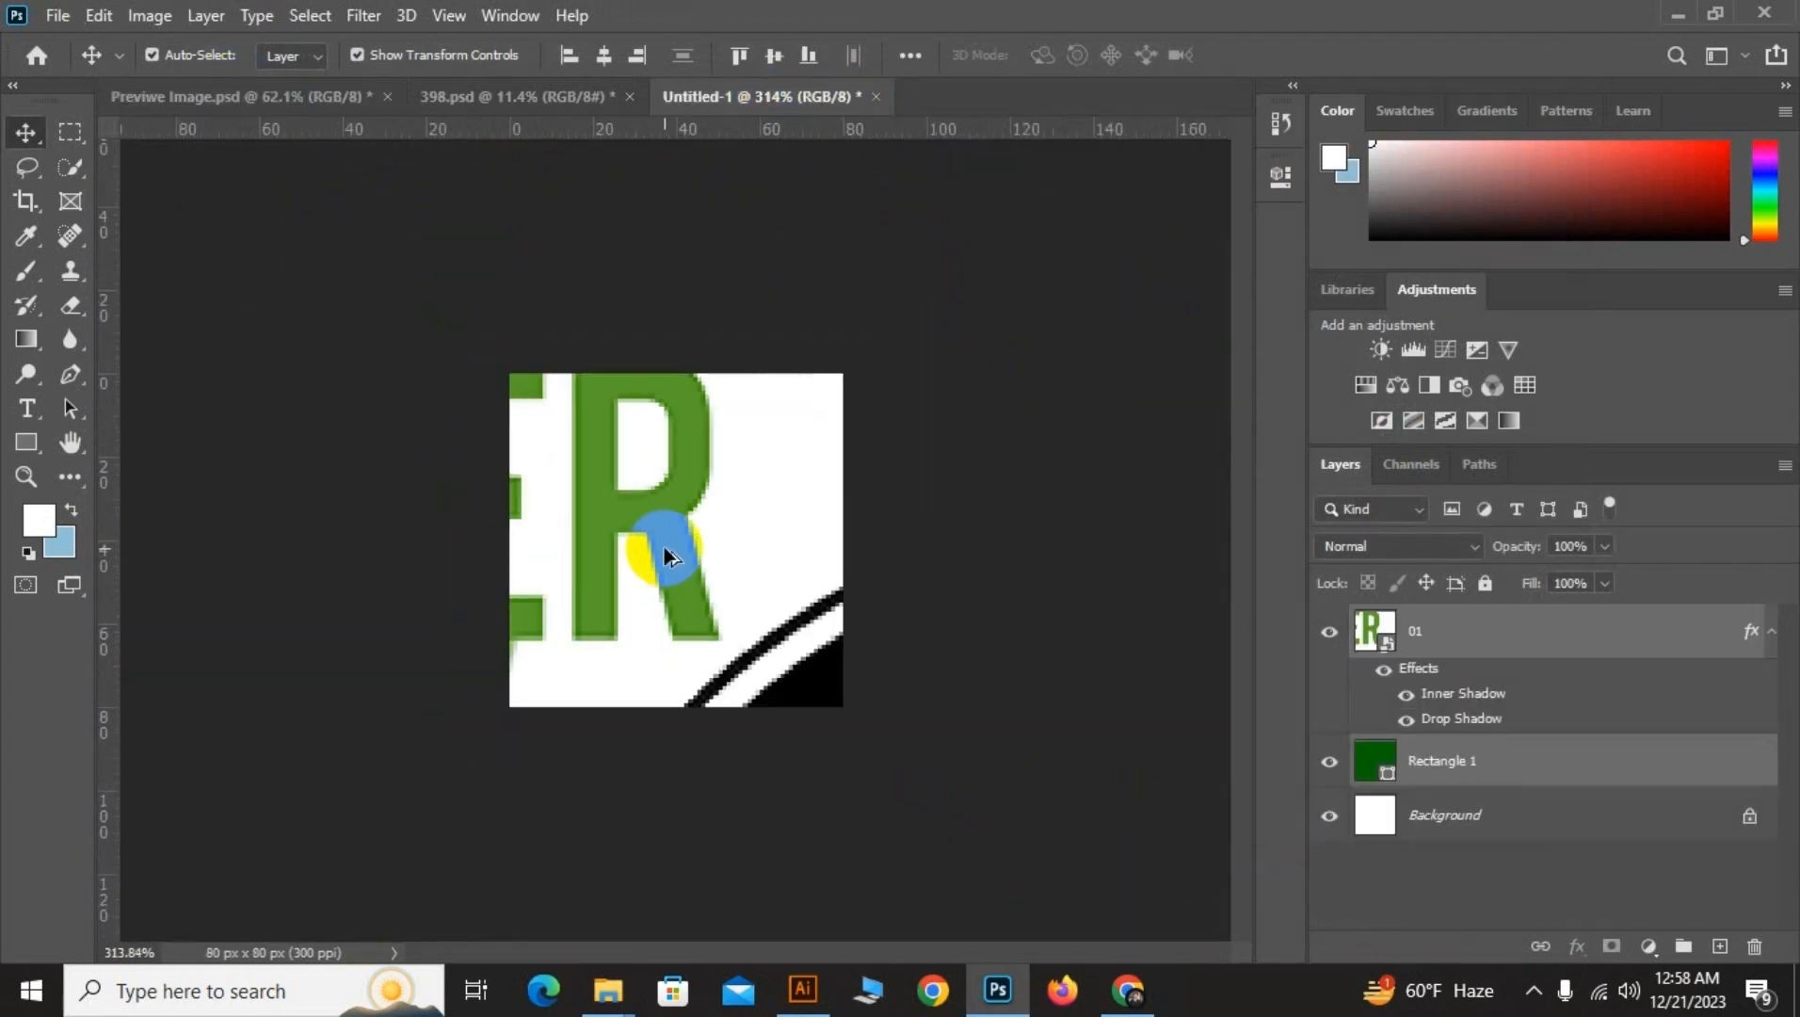
# Try to scale the copied post and green background down to fit the 80 × 80 px canvas
pyautogui.scroll(-6, 664, 556)
pyautogui.click(931, 605)
pyautogui.click(711, 550)
pyautogui.scroll(-5, 710, 550)
pyautogui.moveTo(280, 216); pyautogui.dragTo(386, 260)
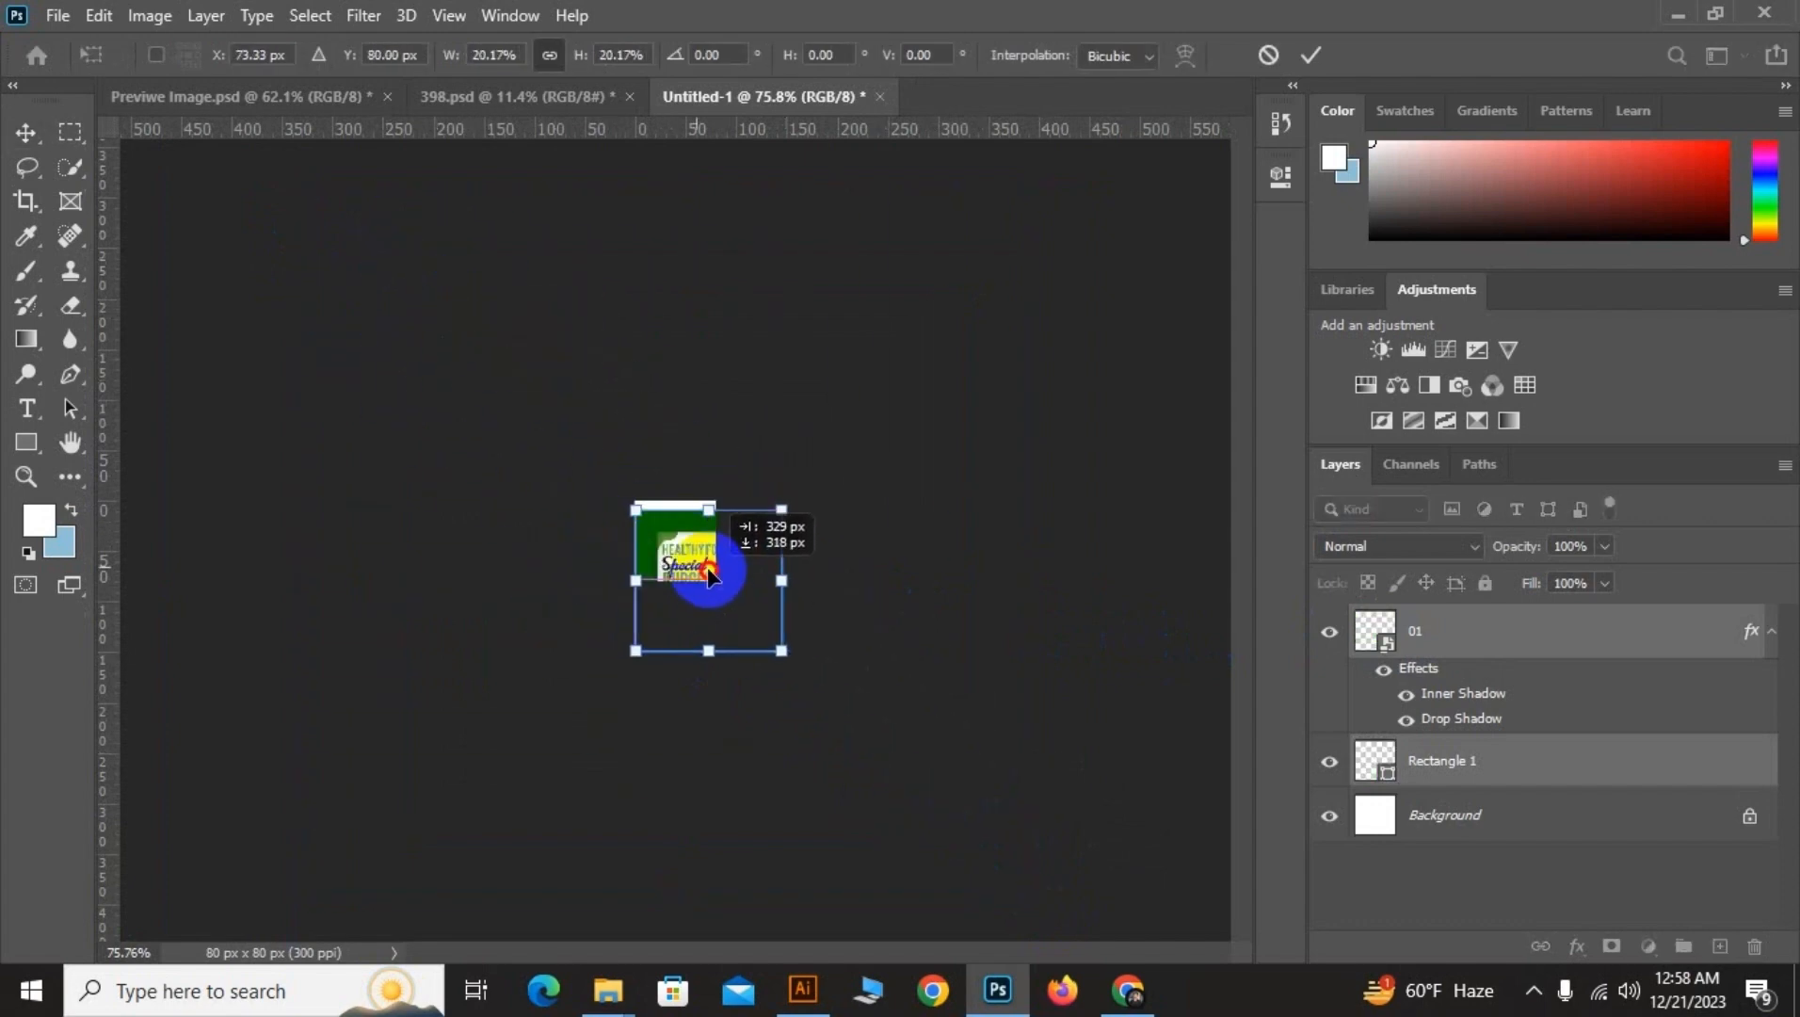
pyautogui.scroll(8, 729, 597)
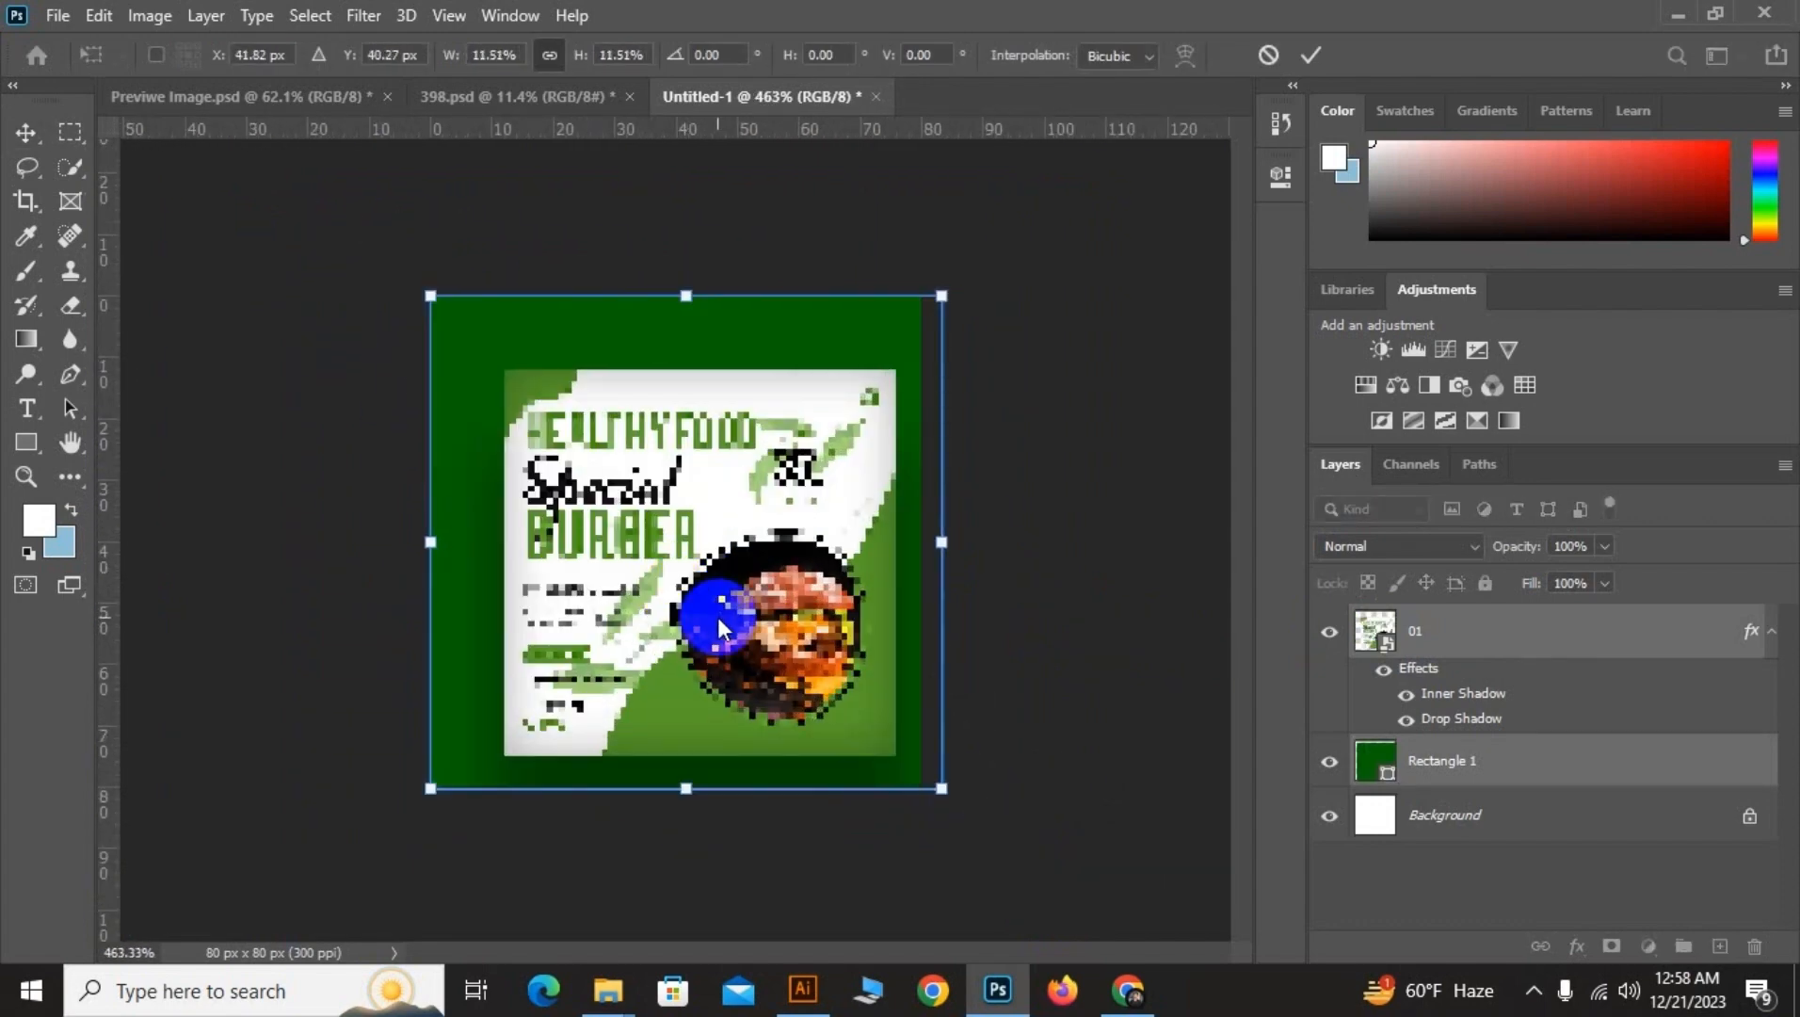
pyautogui.moveTo(942, 789); pyautogui.dragTo(899, 727)
pyautogui.hotkey('ctrl', 'z')
pyautogui.hotkey('ctrl', 'z')
pyautogui.hotkey('ctrl', 'z')
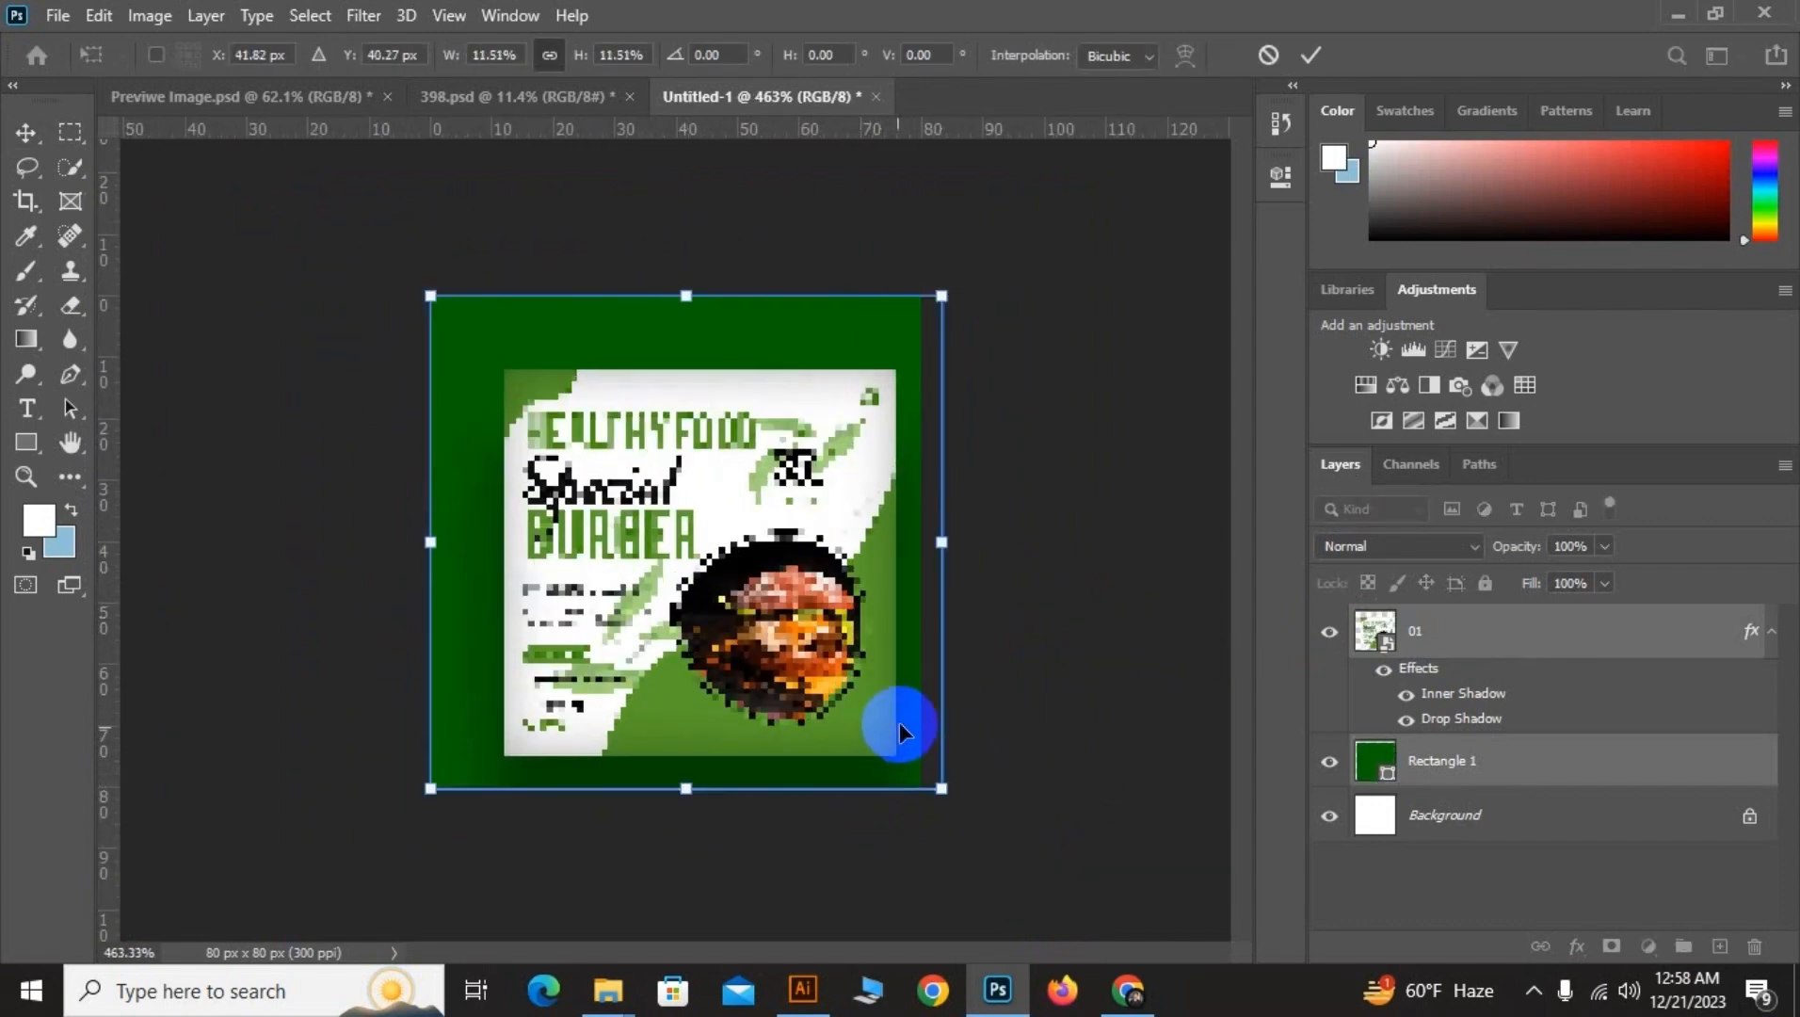
pyautogui.scroll(-5, 899, 693)
# In Previwe Image.psd, scale the first green post and its background together down to about 53%
pyautogui.click(278, 94)
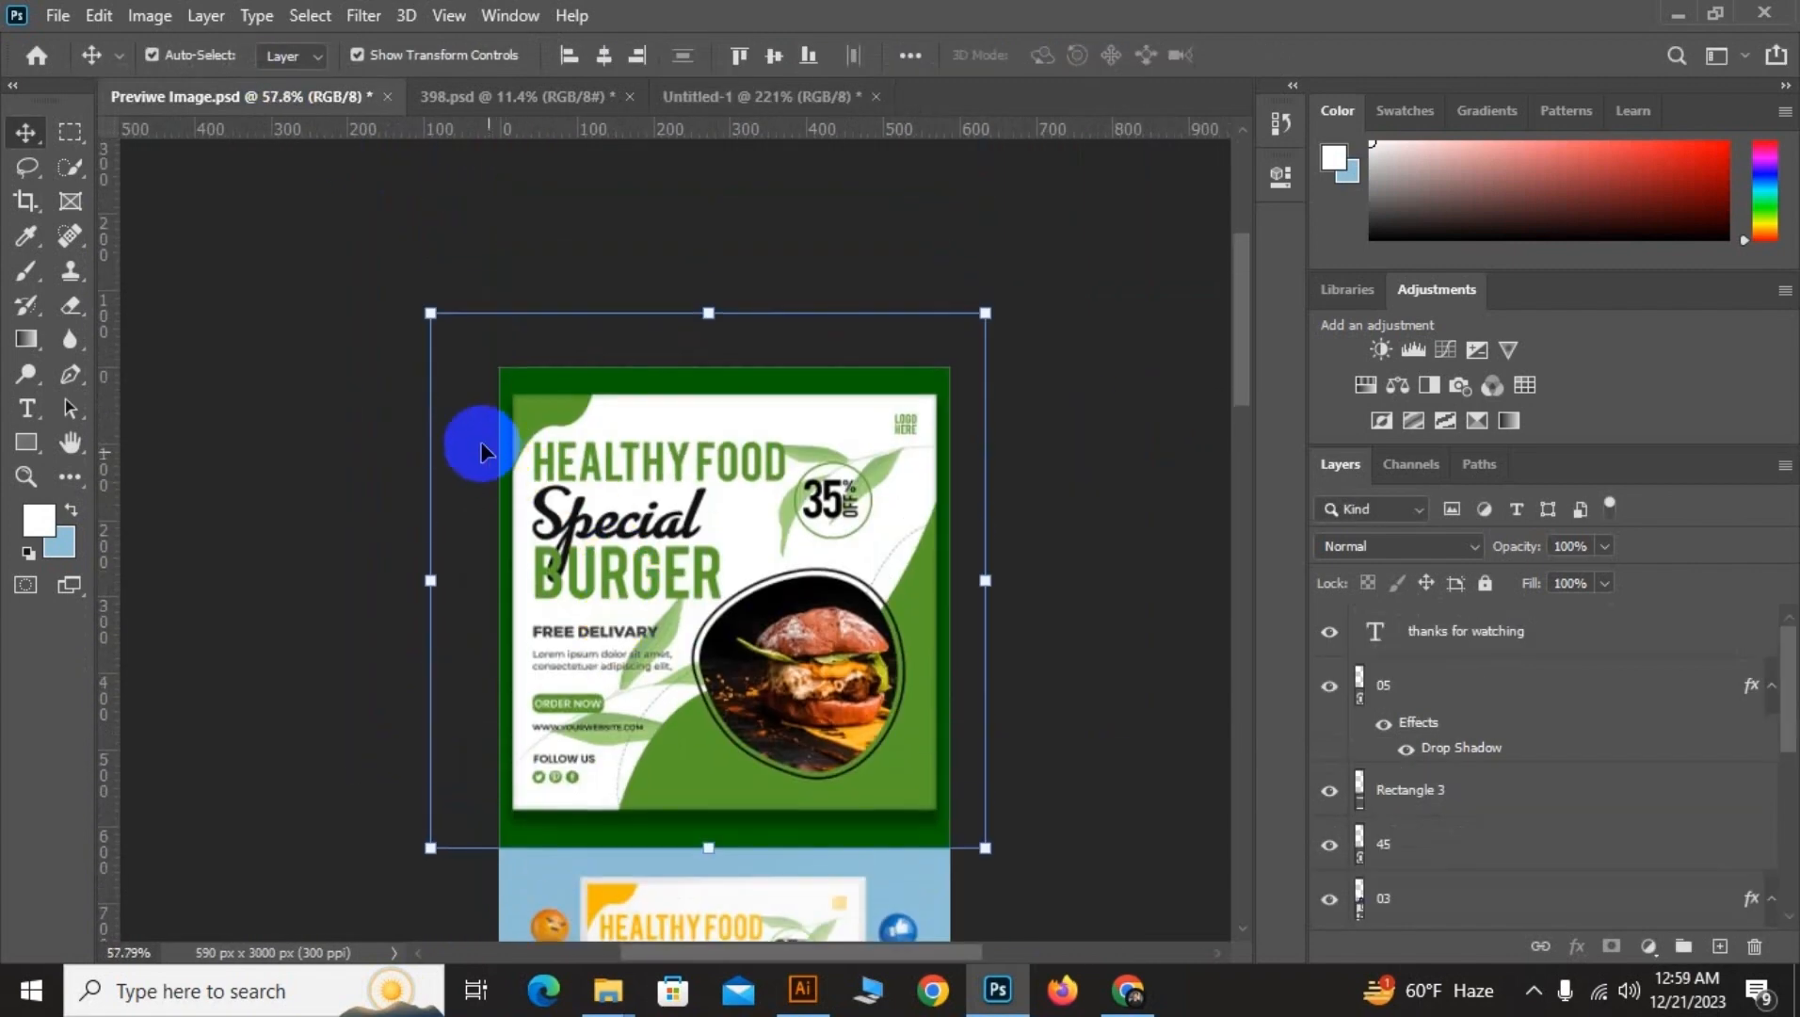
pyautogui.moveTo(431, 310); pyautogui.dragTo(666, 586)
pyautogui.moveTo(829, 732); pyautogui.dragTo(753, 665)
pyautogui.scroll(4, 703, 631)
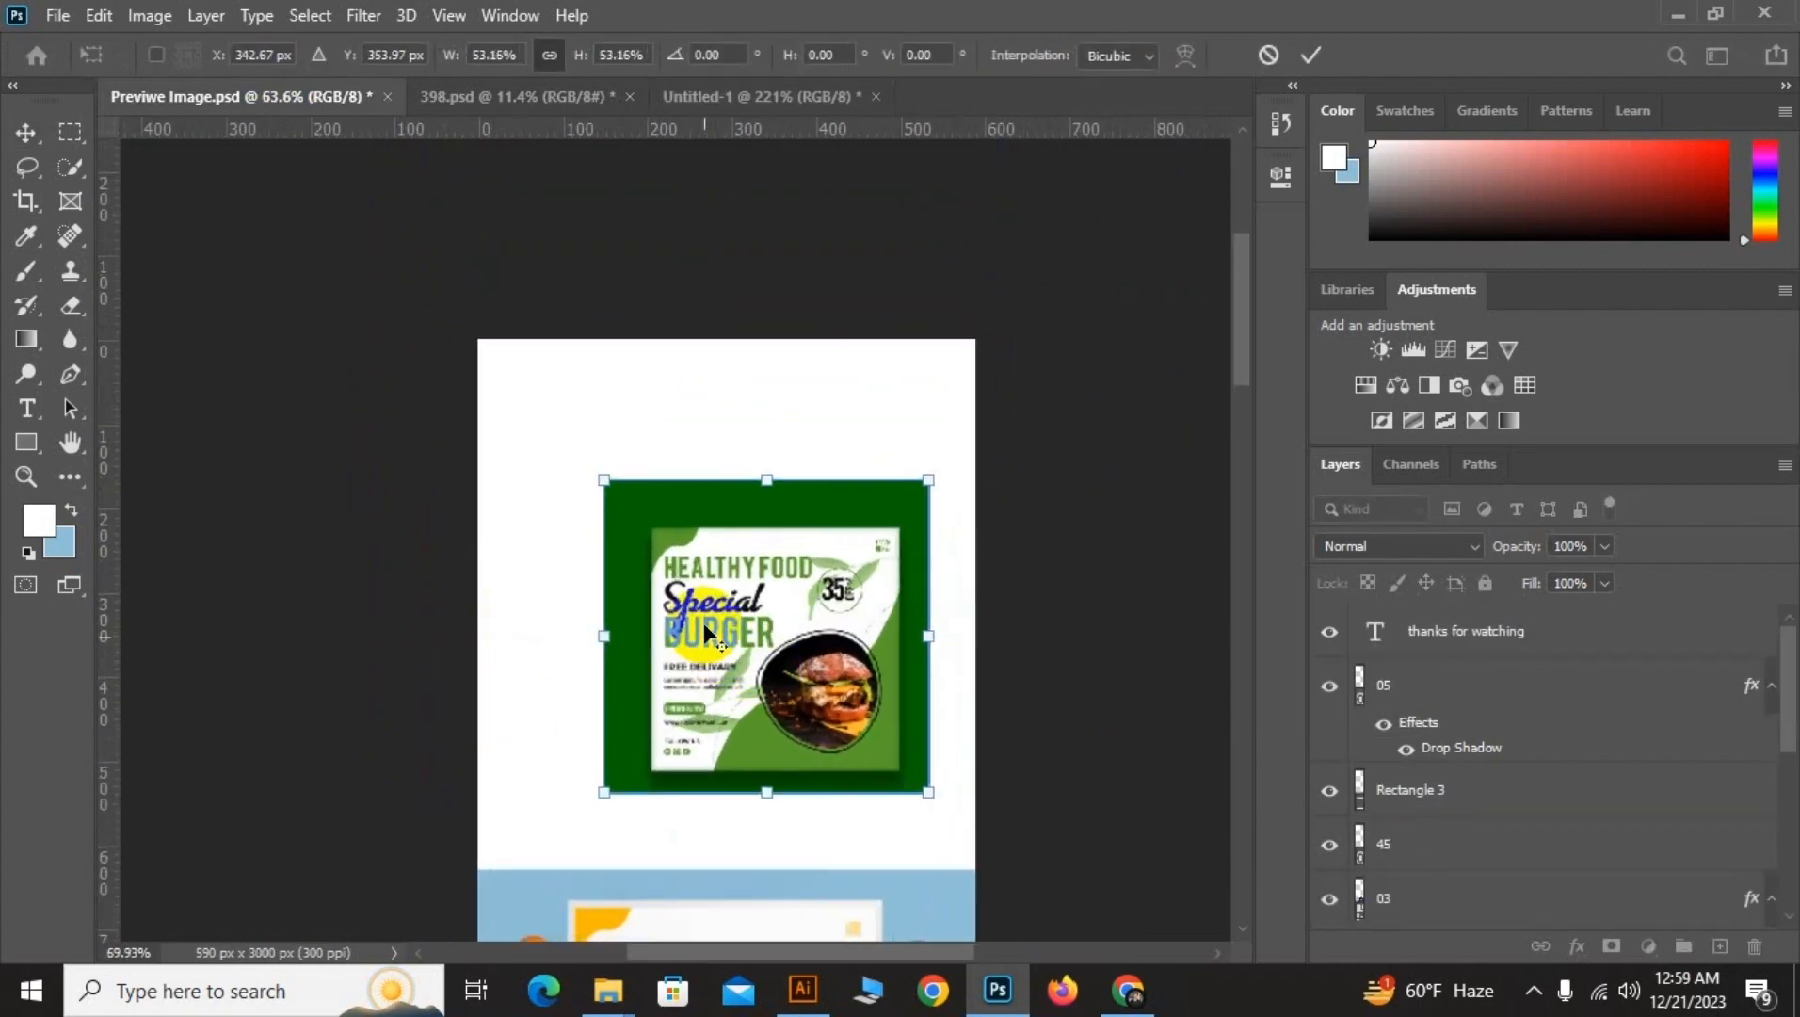
pyautogui.scroll(3, 613, 596)
pyautogui.click(19, 140)
pyautogui.click(283, 369)
pyautogui.moveTo(372, 396); pyautogui.dragTo(422, 418)
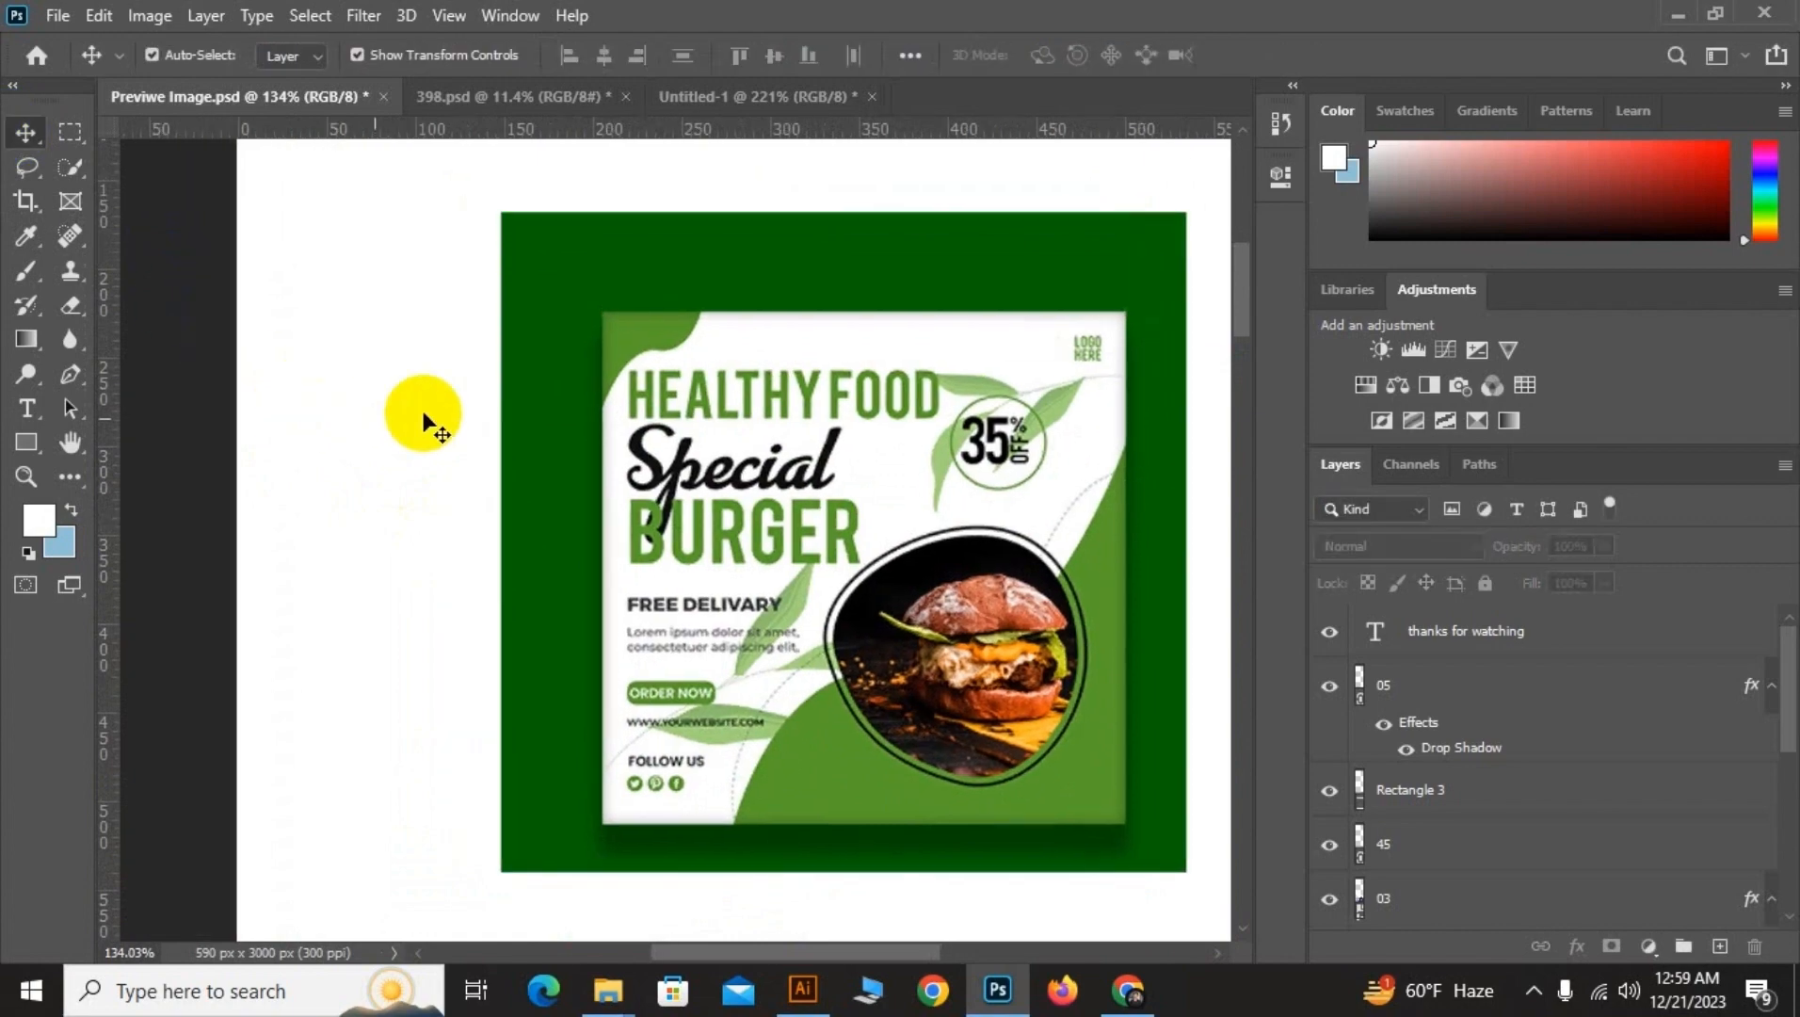
pyautogui.moveTo(528, 478); pyautogui.dragTo(511, 514)
# Select a strip about 61 × 395 px over the green background's left edge and ready a black (000000) brush
pyautogui.click(70, 133)
pyautogui.scroll(-1, 377, 215)
pyautogui.moveTo(426, 197); pyautogui.dragTo(499, 430)
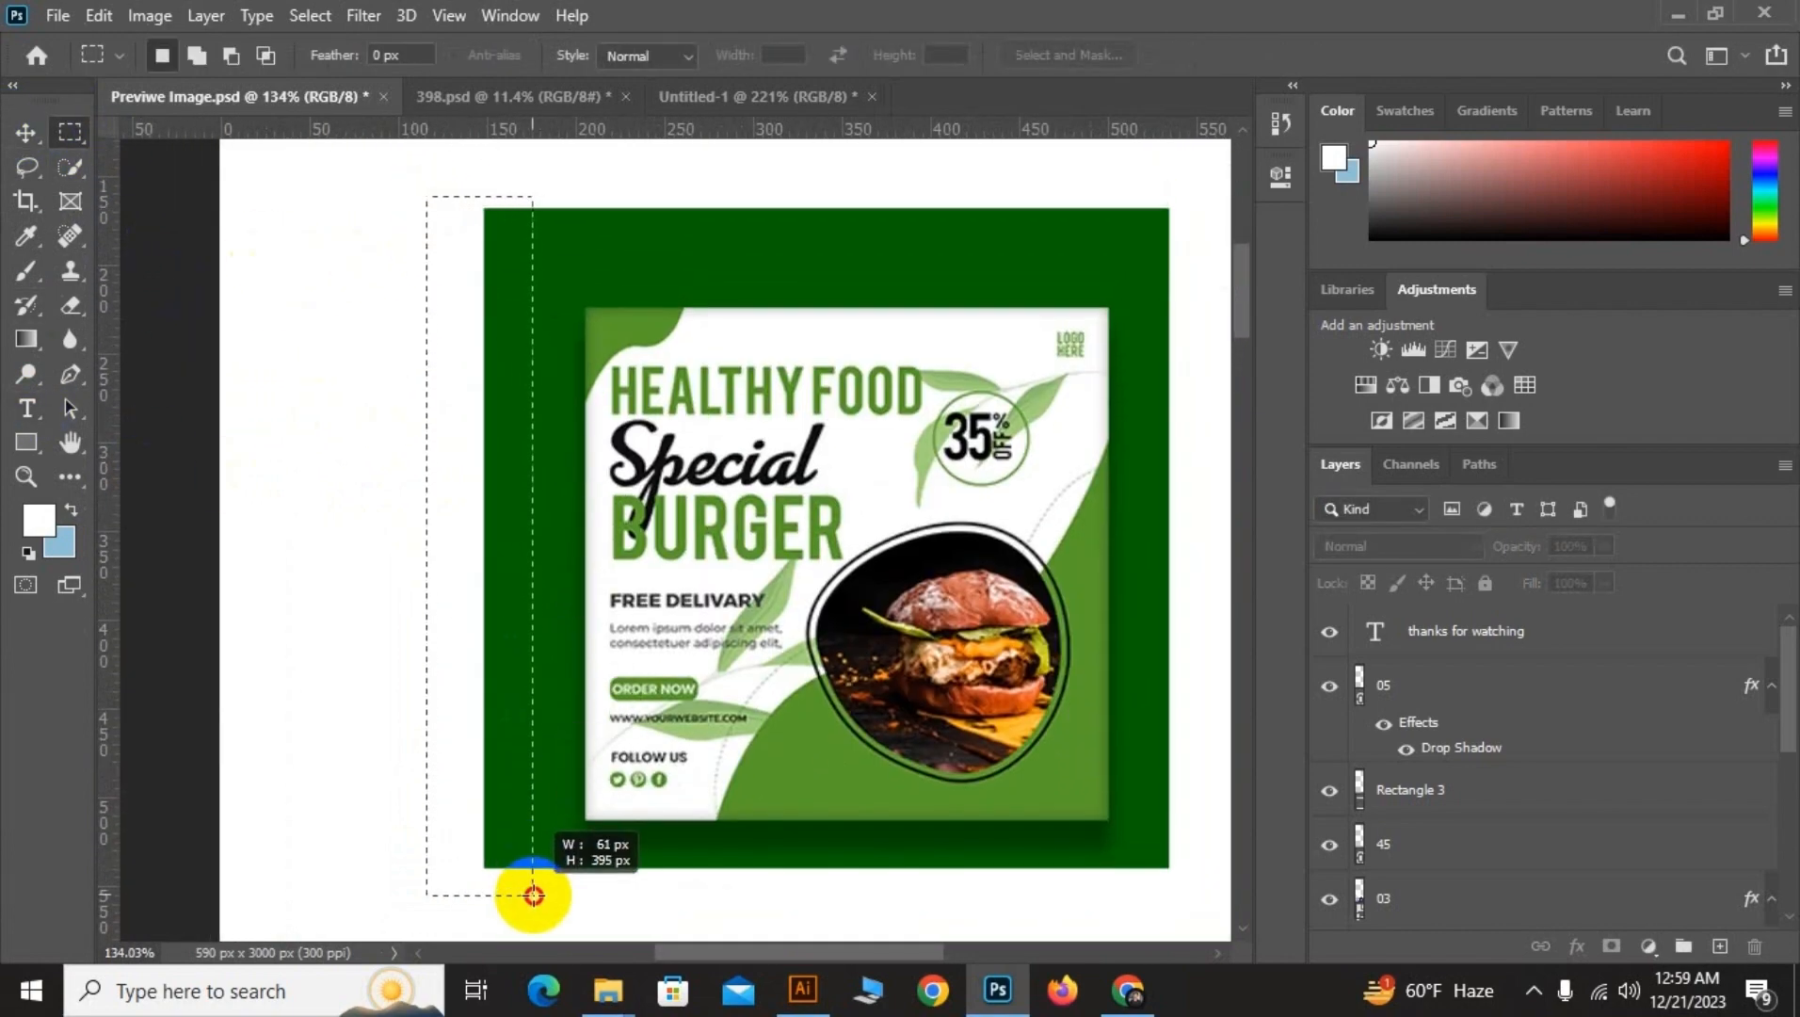
pyautogui.click(59, 543)
pyautogui.write('000000')
pyautogui.click(1616, 218)
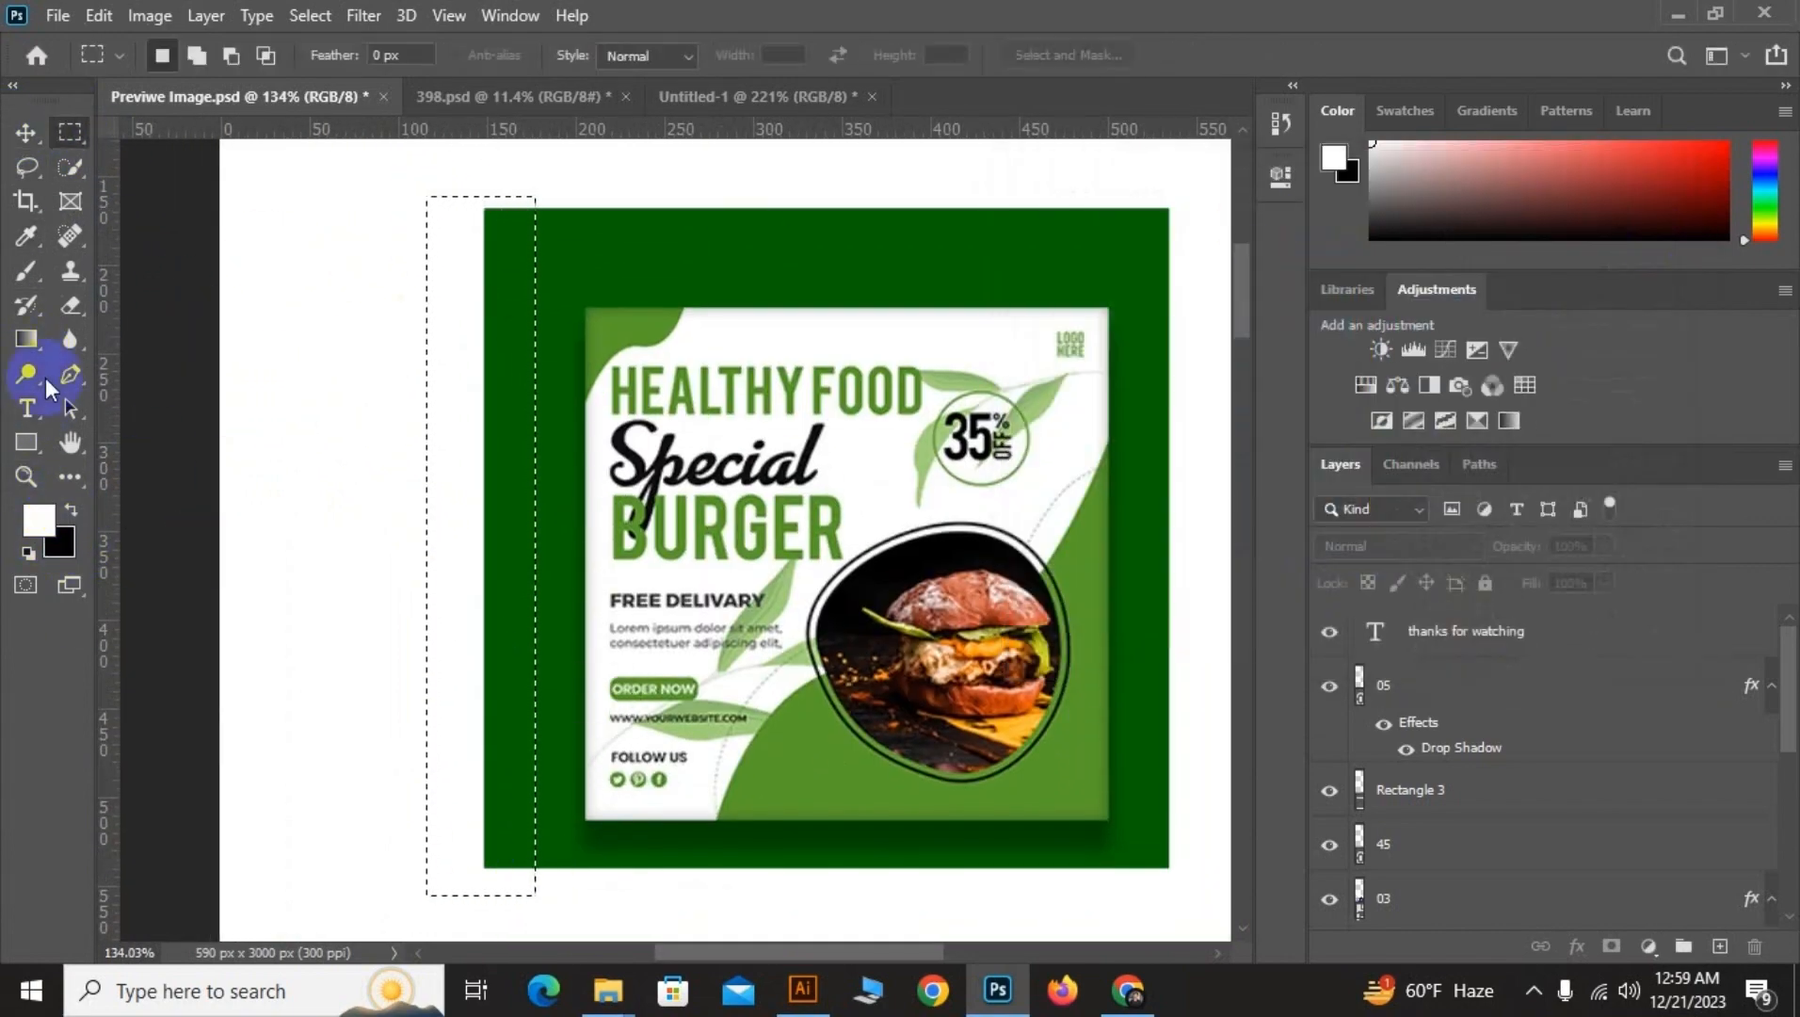
pyautogui.click(27, 270)
pyautogui.click(502, 331)
pyautogui.press('Return')
pyautogui.click(71, 509)
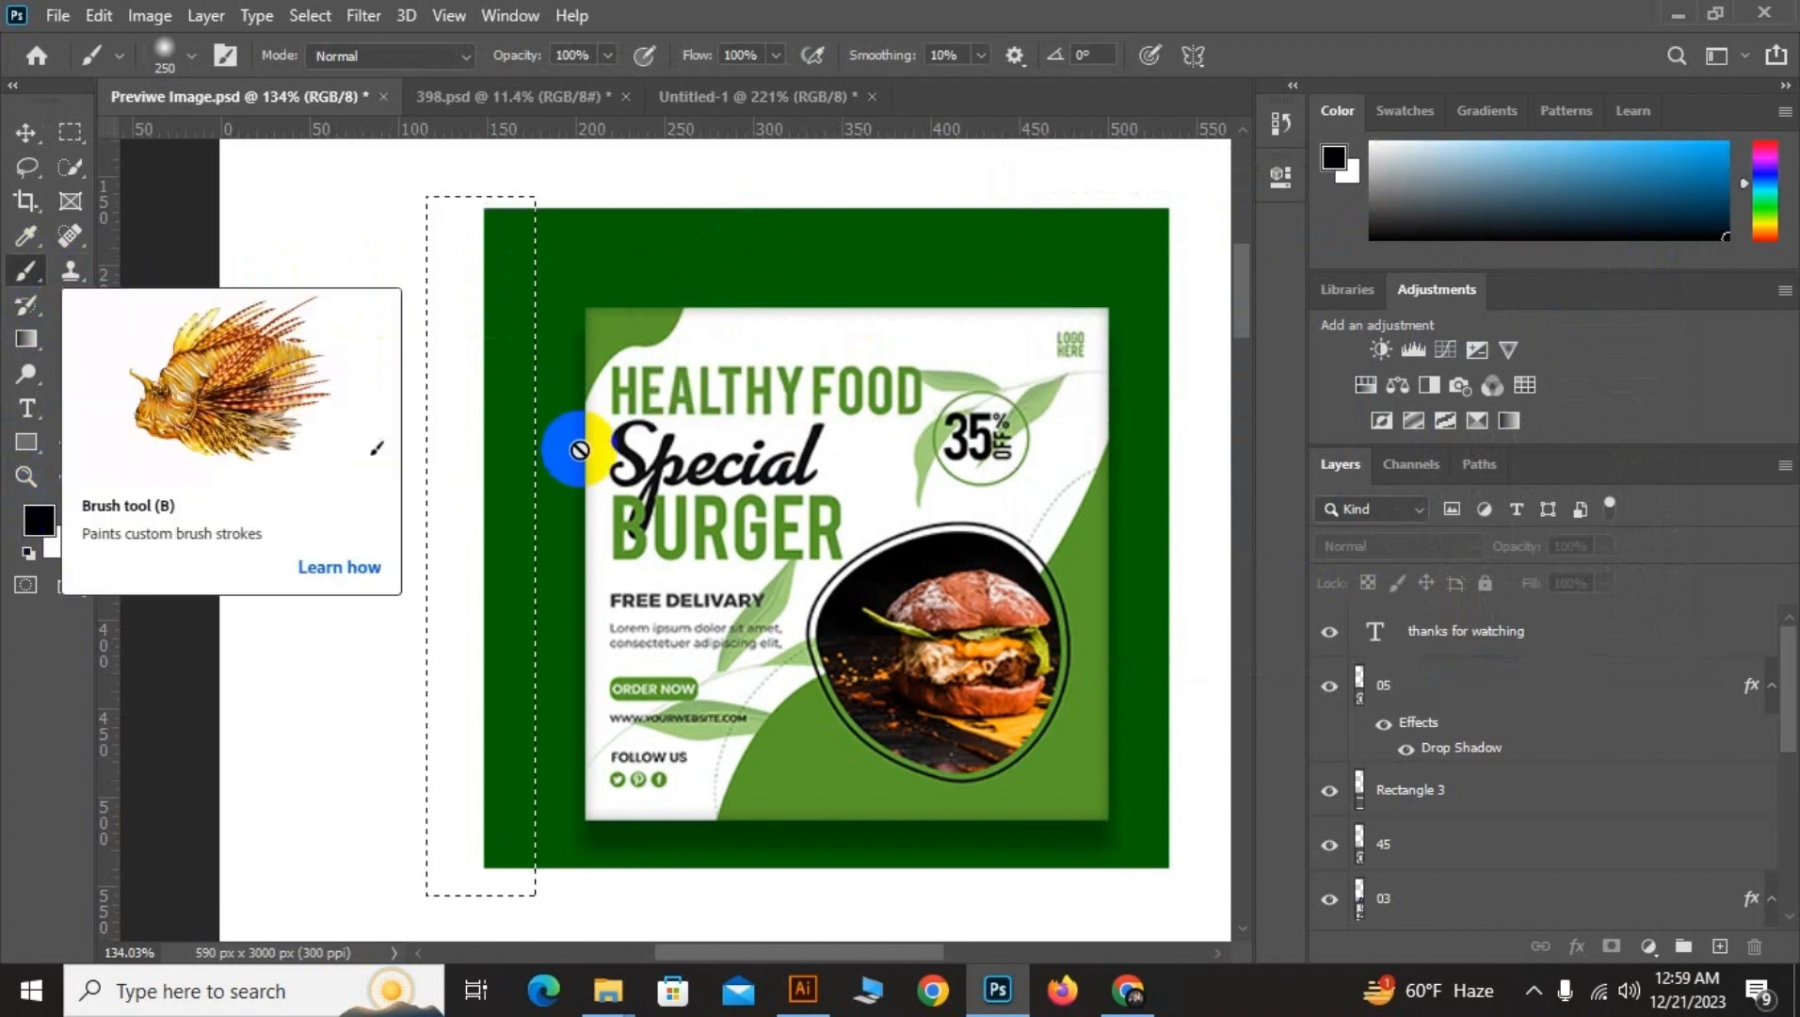
# Try masking the green background rectangle with the strip selection, undo the mask, and deselect
pyautogui.press('v')
pyautogui.click(887, 276)
pyautogui.click(1611, 946)
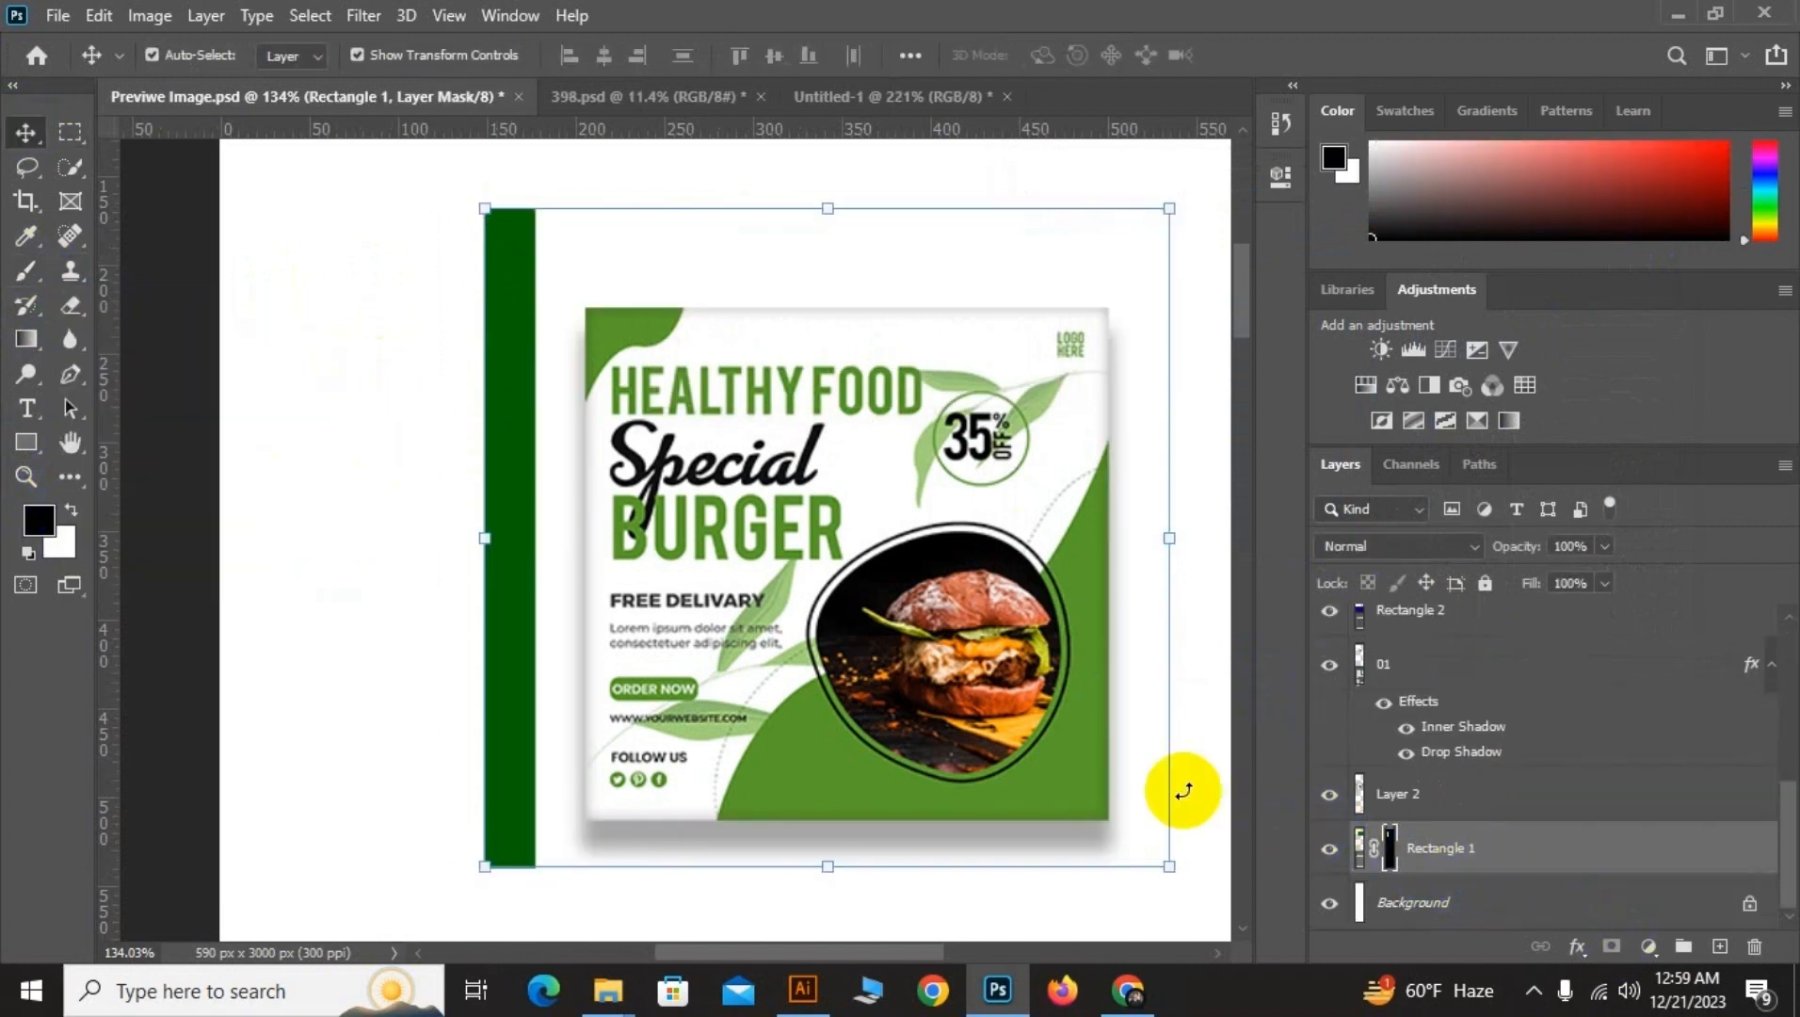
pyautogui.hotkey('ctrl', 'z')
pyautogui.scroll(1, 565, 424)
pyautogui.hotkey('ctrl', 'd')
# Shrink the green background rectangle to 93.99% and reposition it for an even border around the post
pyautogui.keyDown('ctrl'); pyautogui.click(448, 501); pyautogui.keyUp('ctrl')
pyautogui.moveTo(450, 503); pyautogui.dragTo(359, 384)
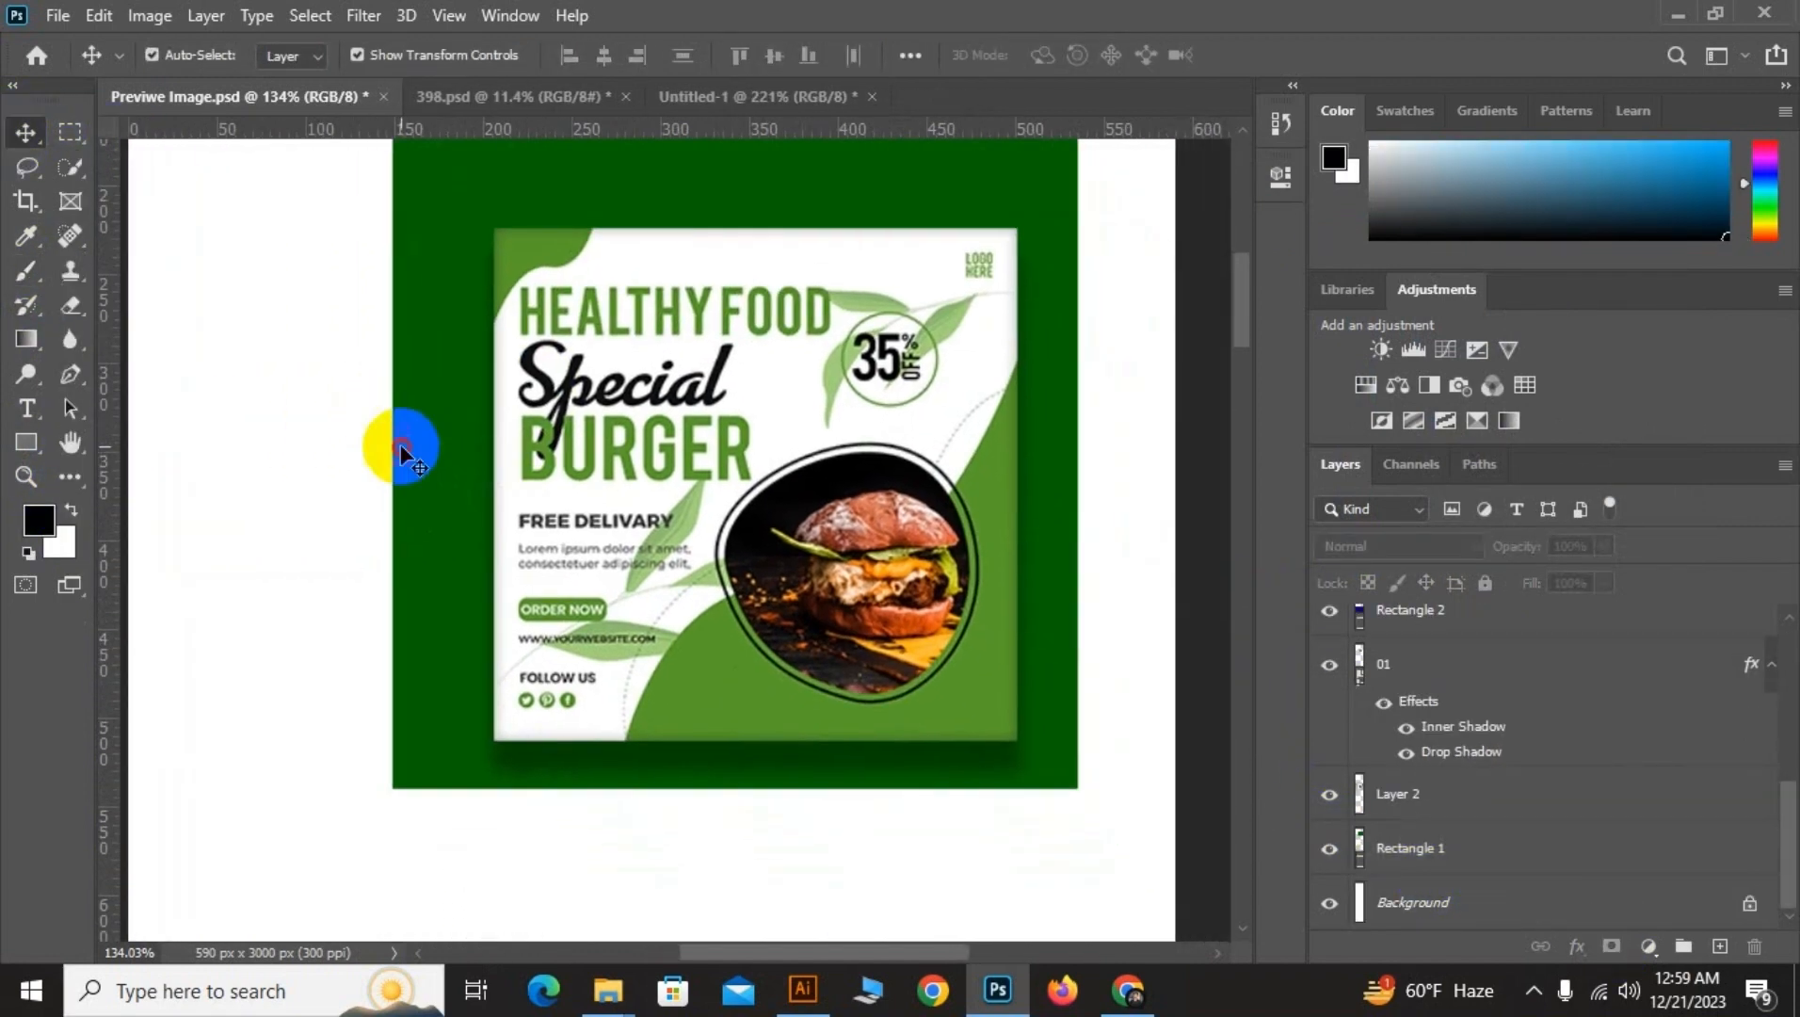
pyautogui.keyDown('ctrl'); pyautogui.click(410, 457); pyautogui.keyUp('ctrl')
pyautogui.moveTo(388, 465); pyautogui.dragTo(469, 490)
pyautogui.scroll(1, 414, 463)
pyautogui.moveTo(928, 200); pyautogui.dragTo(929, 221)
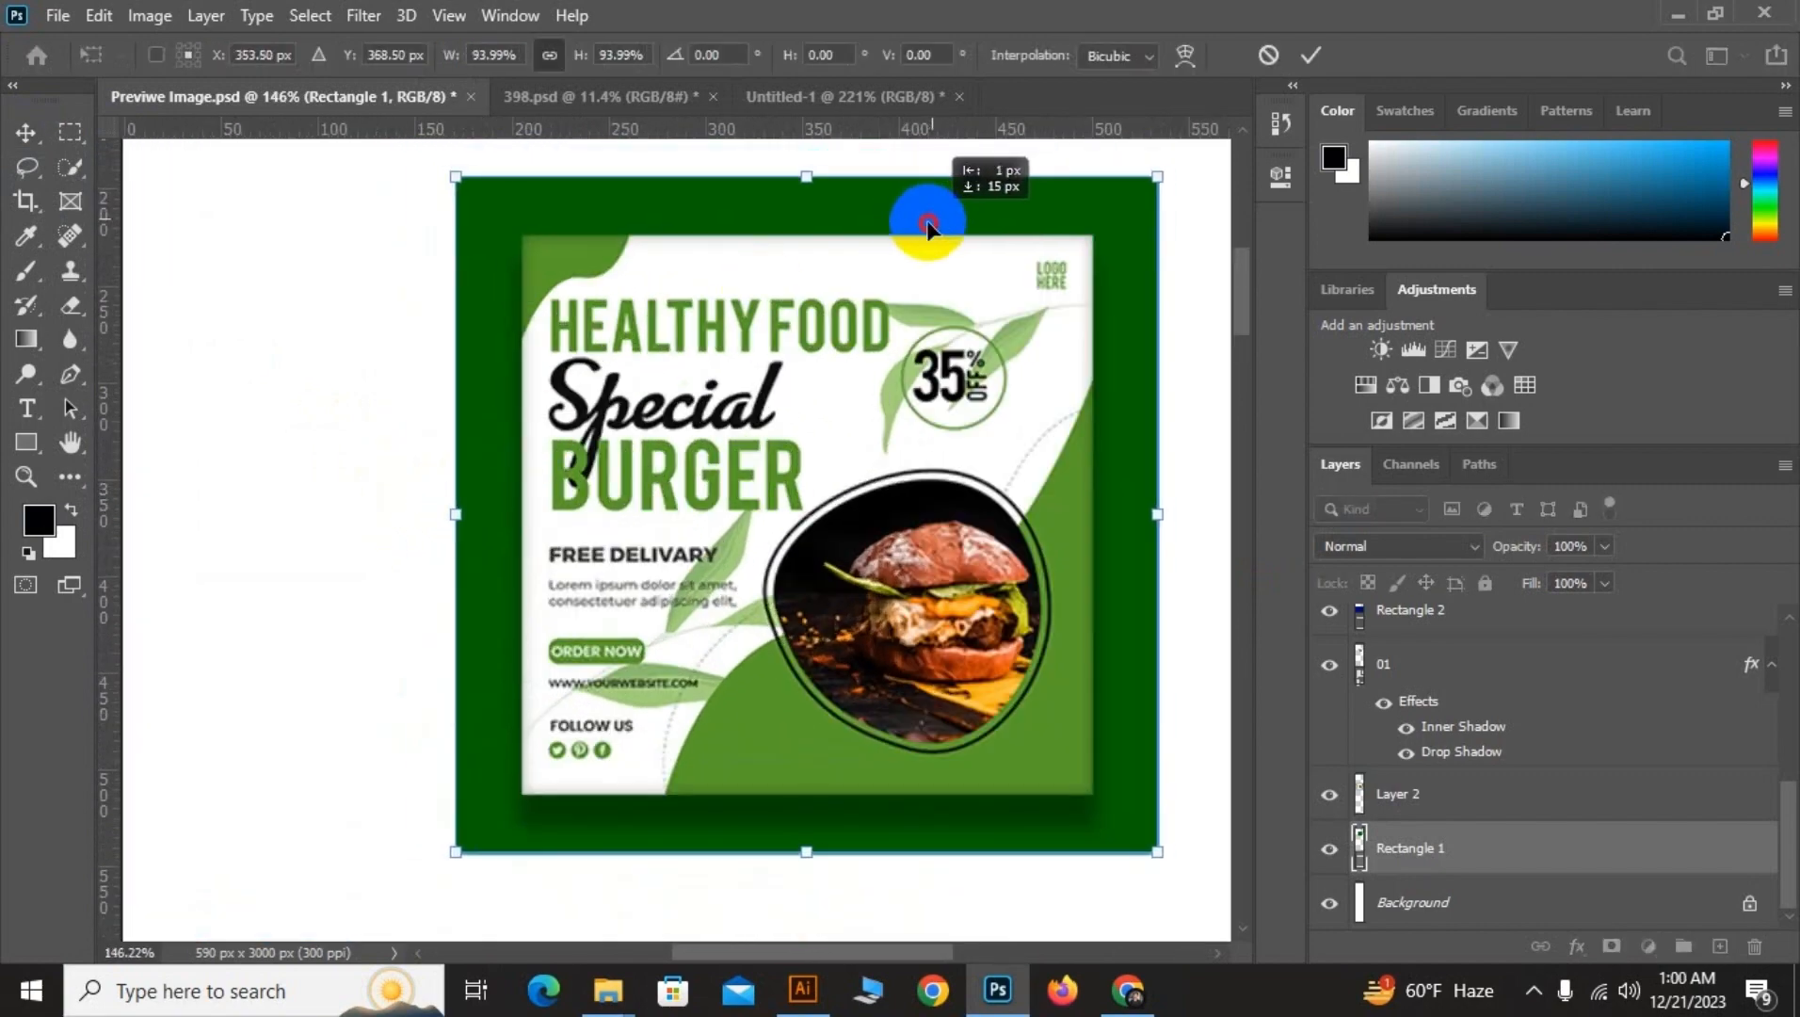
pyautogui.click(27, 139)
pyautogui.click(311, 320)
# Select the resized post with its green background, and delete the earlier copies from the 80 × 80 px document
pyautogui.scroll(-6, 500, 428)
pyautogui.moveTo(393, 216); pyautogui.dragTo(891, 718)
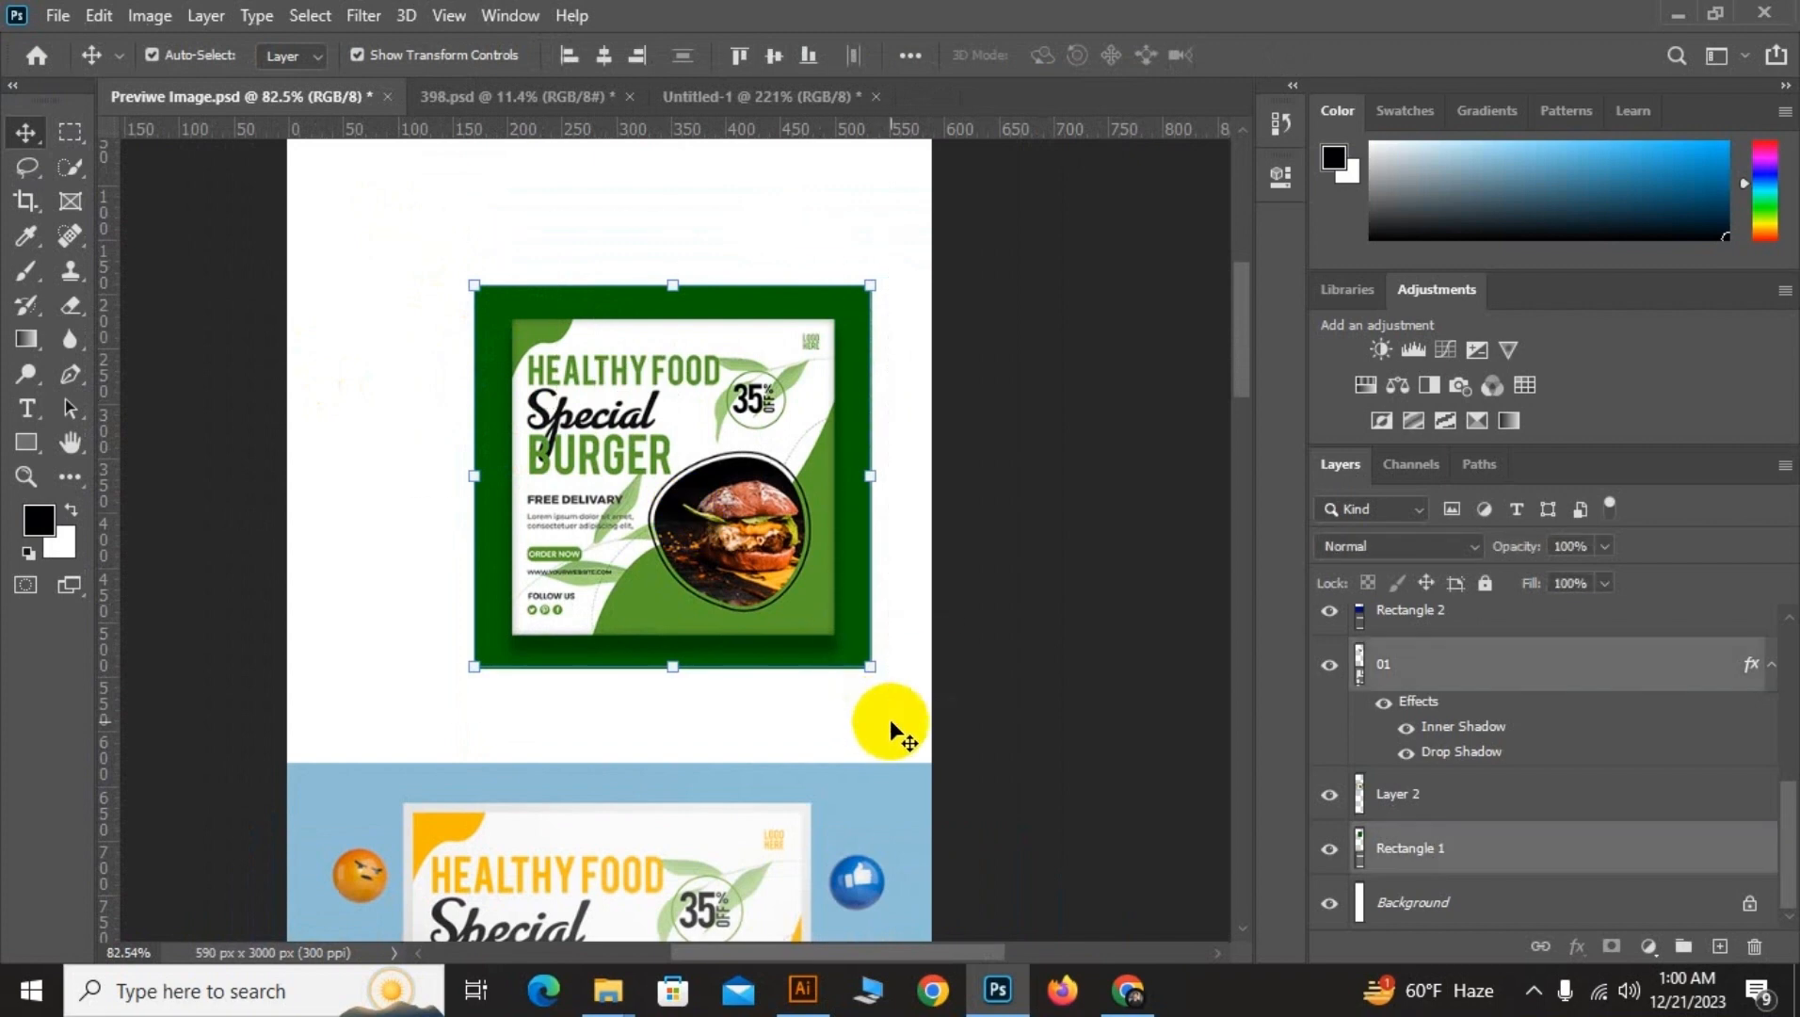
pyautogui.hotkey('ctrl', 'g')
pyautogui.moveTo(769, 533); pyautogui.dragTo(672, 512)
pyautogui.moveTo(1082, 273); pyautogui.dragTo(638, 532)
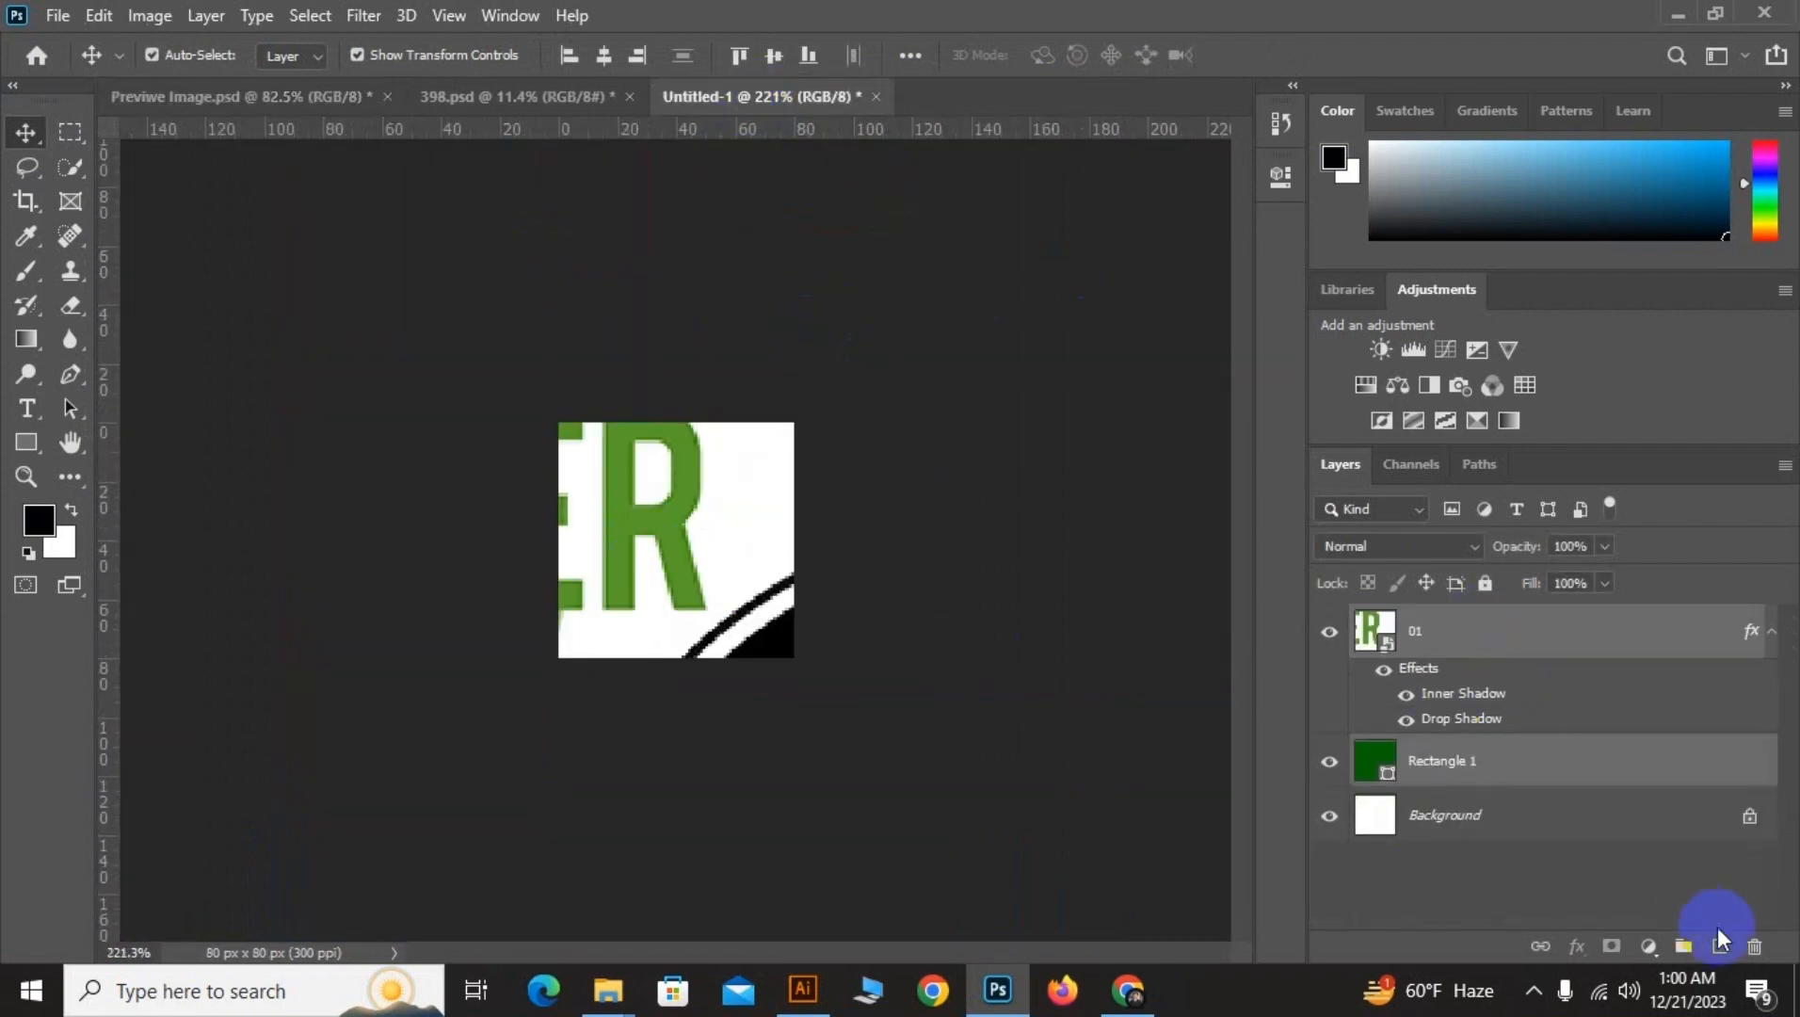
pyautogui.click(1753, 946)
pyautogui.click(716, 389)
# Copy the resized post and green background into the 80 × 80 px document and scale them to fill the canvas
pyautogui.click(240, 97)
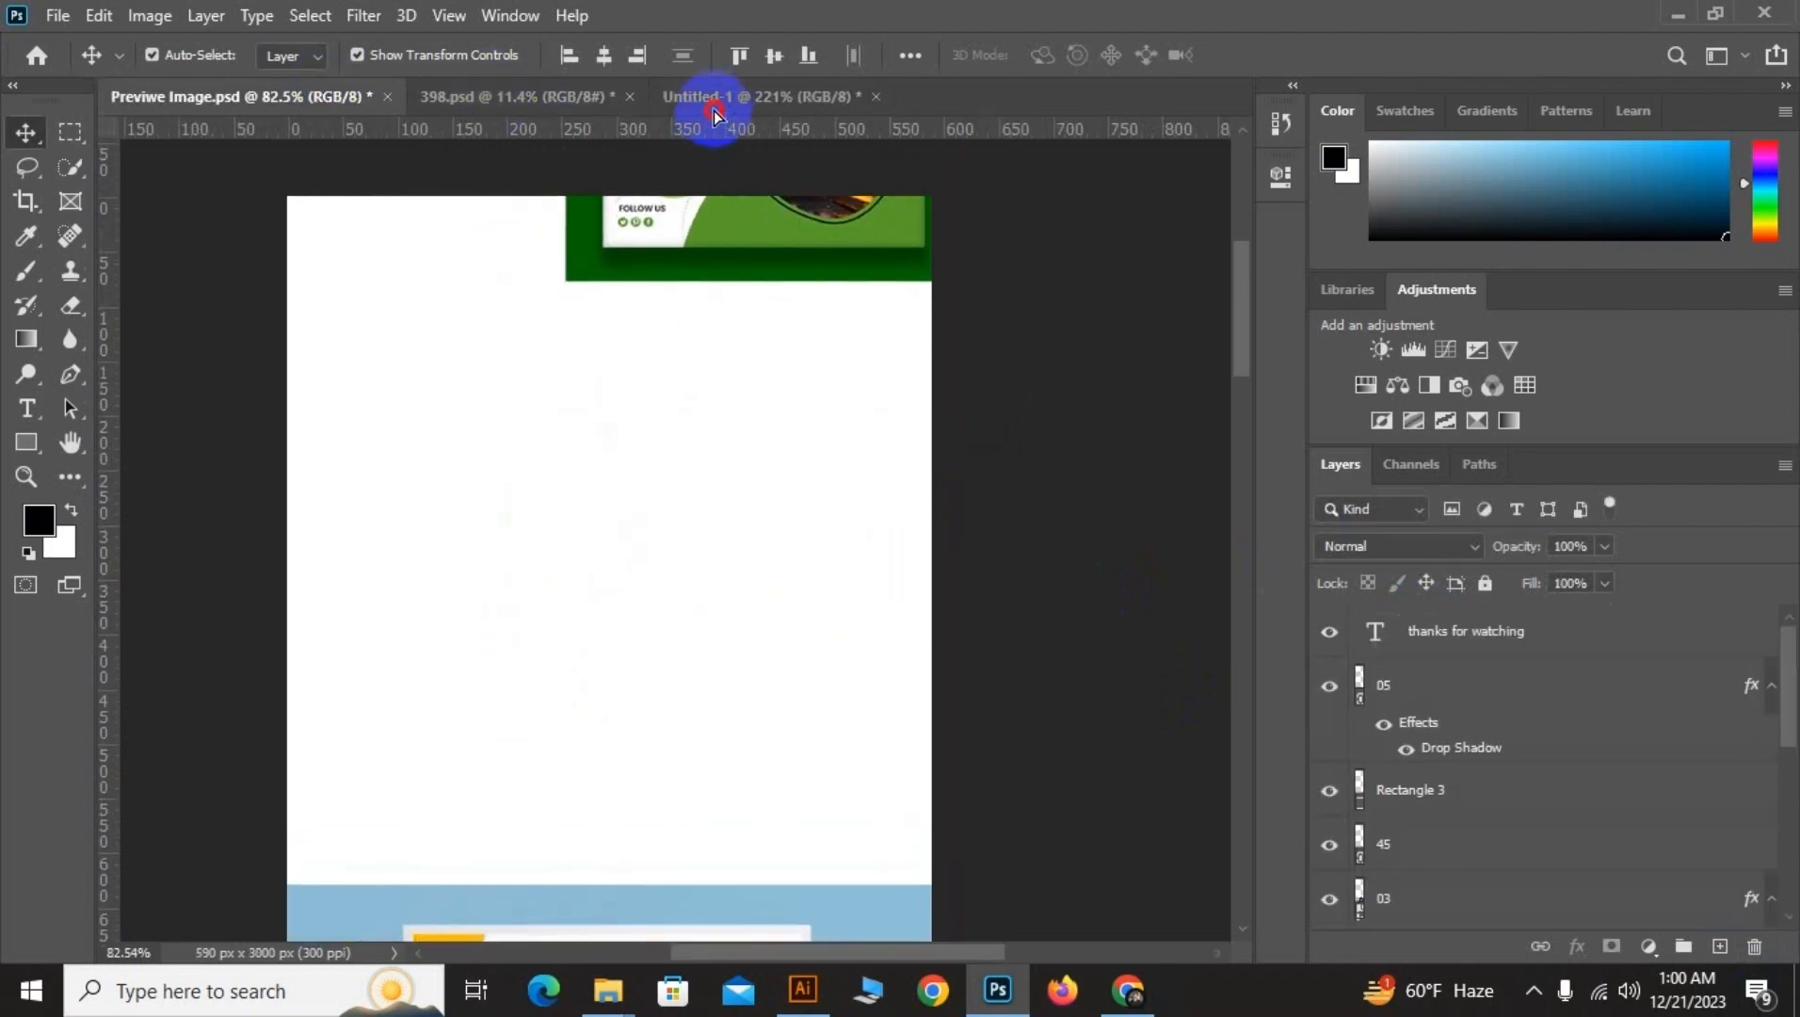
pyautogui.moveTo(712, 113); pyautogui.dragTo(669, 528)
pyautogui.scroll(-5, 669, 527)
pyautogui.moveTo(385, 256); pyautogui.dragTo(831, 695)
pyautogui.moveTo(851, 701); pyautogui.dragTo(696, 562)
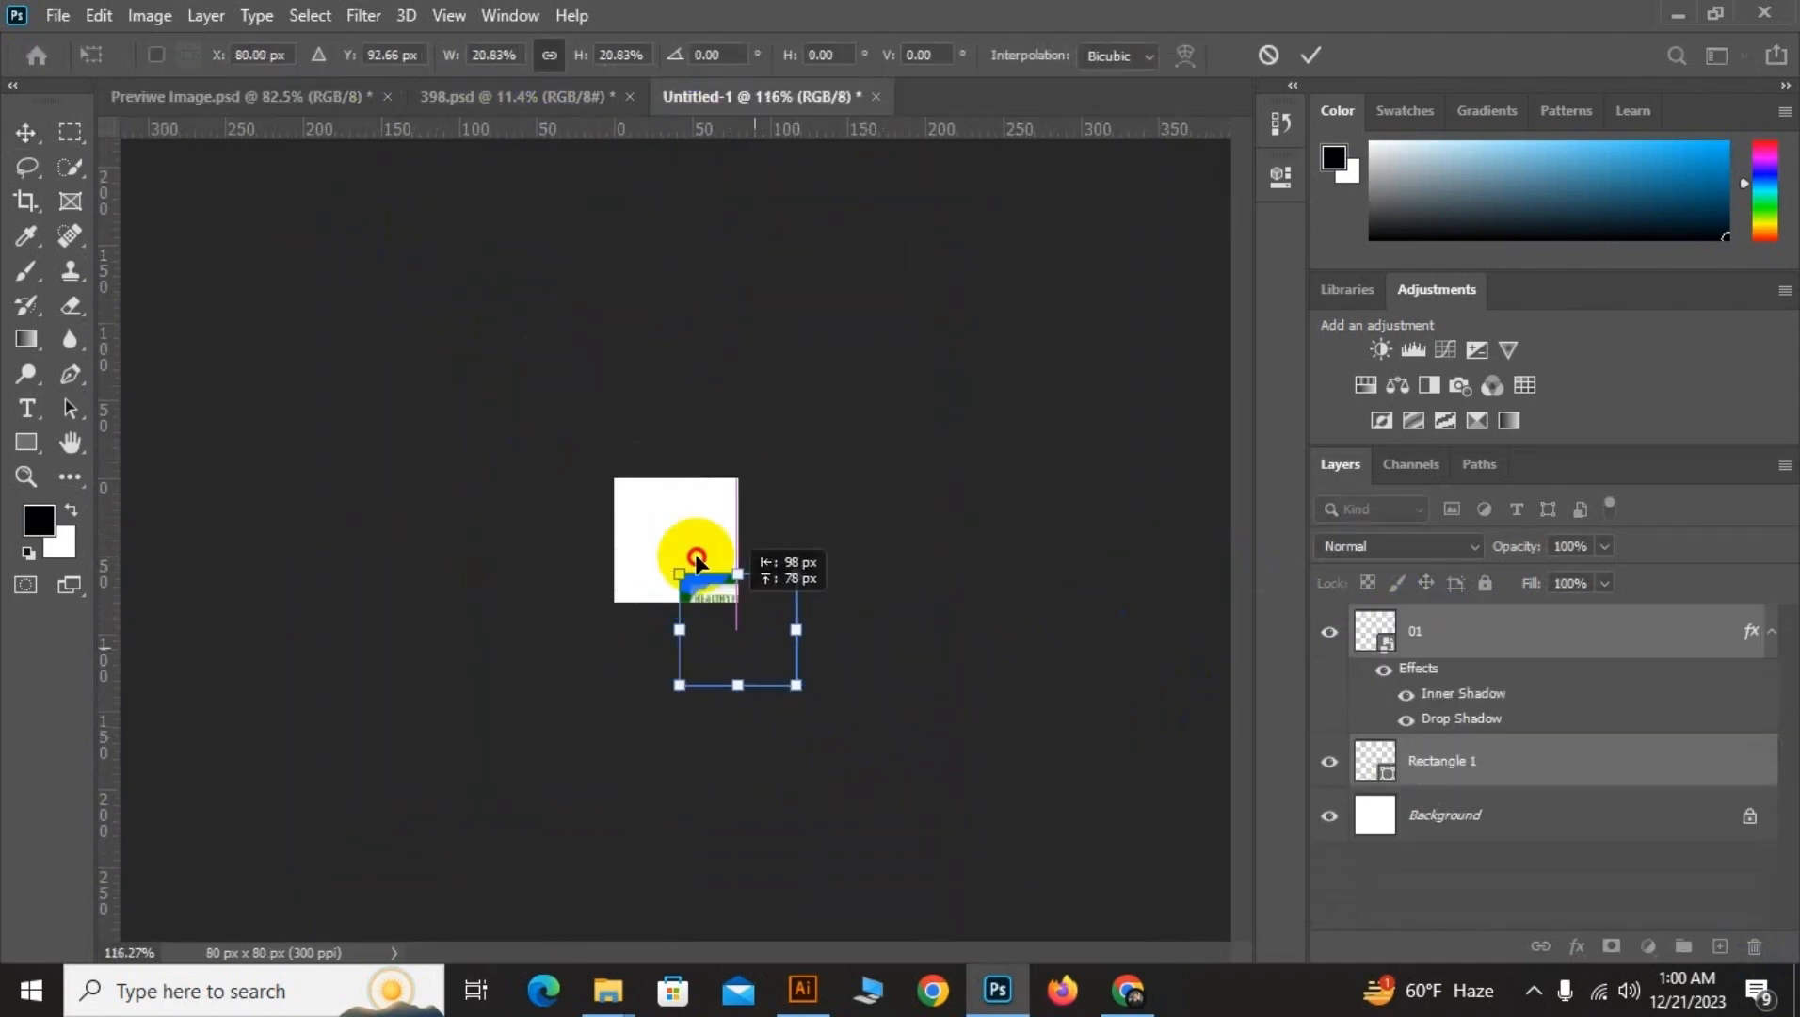
pyautogui.scroll(6, 662, 530)
pyautogui.moveTo(902, 753); pyautogui.dragTo(934, 790)
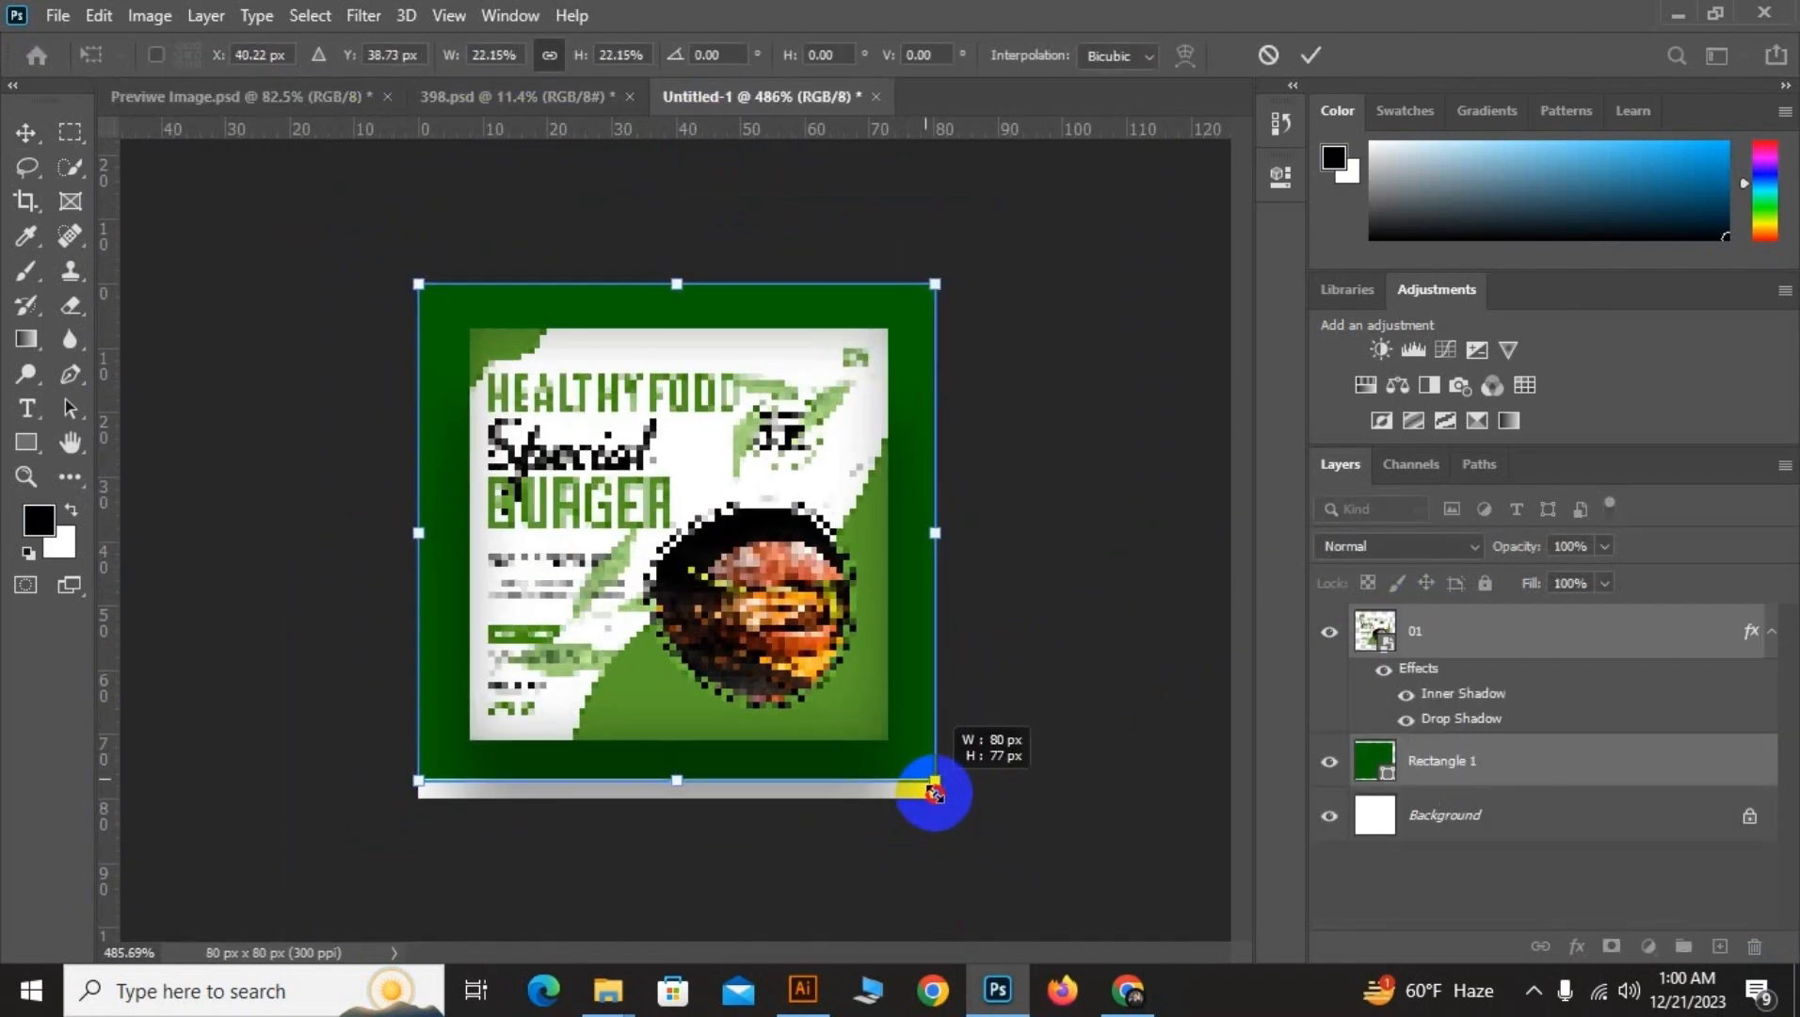
pyautogui.moveTo(699, 613); pyautogui.dragTo(699, 621)
pyautogui.press('Return')
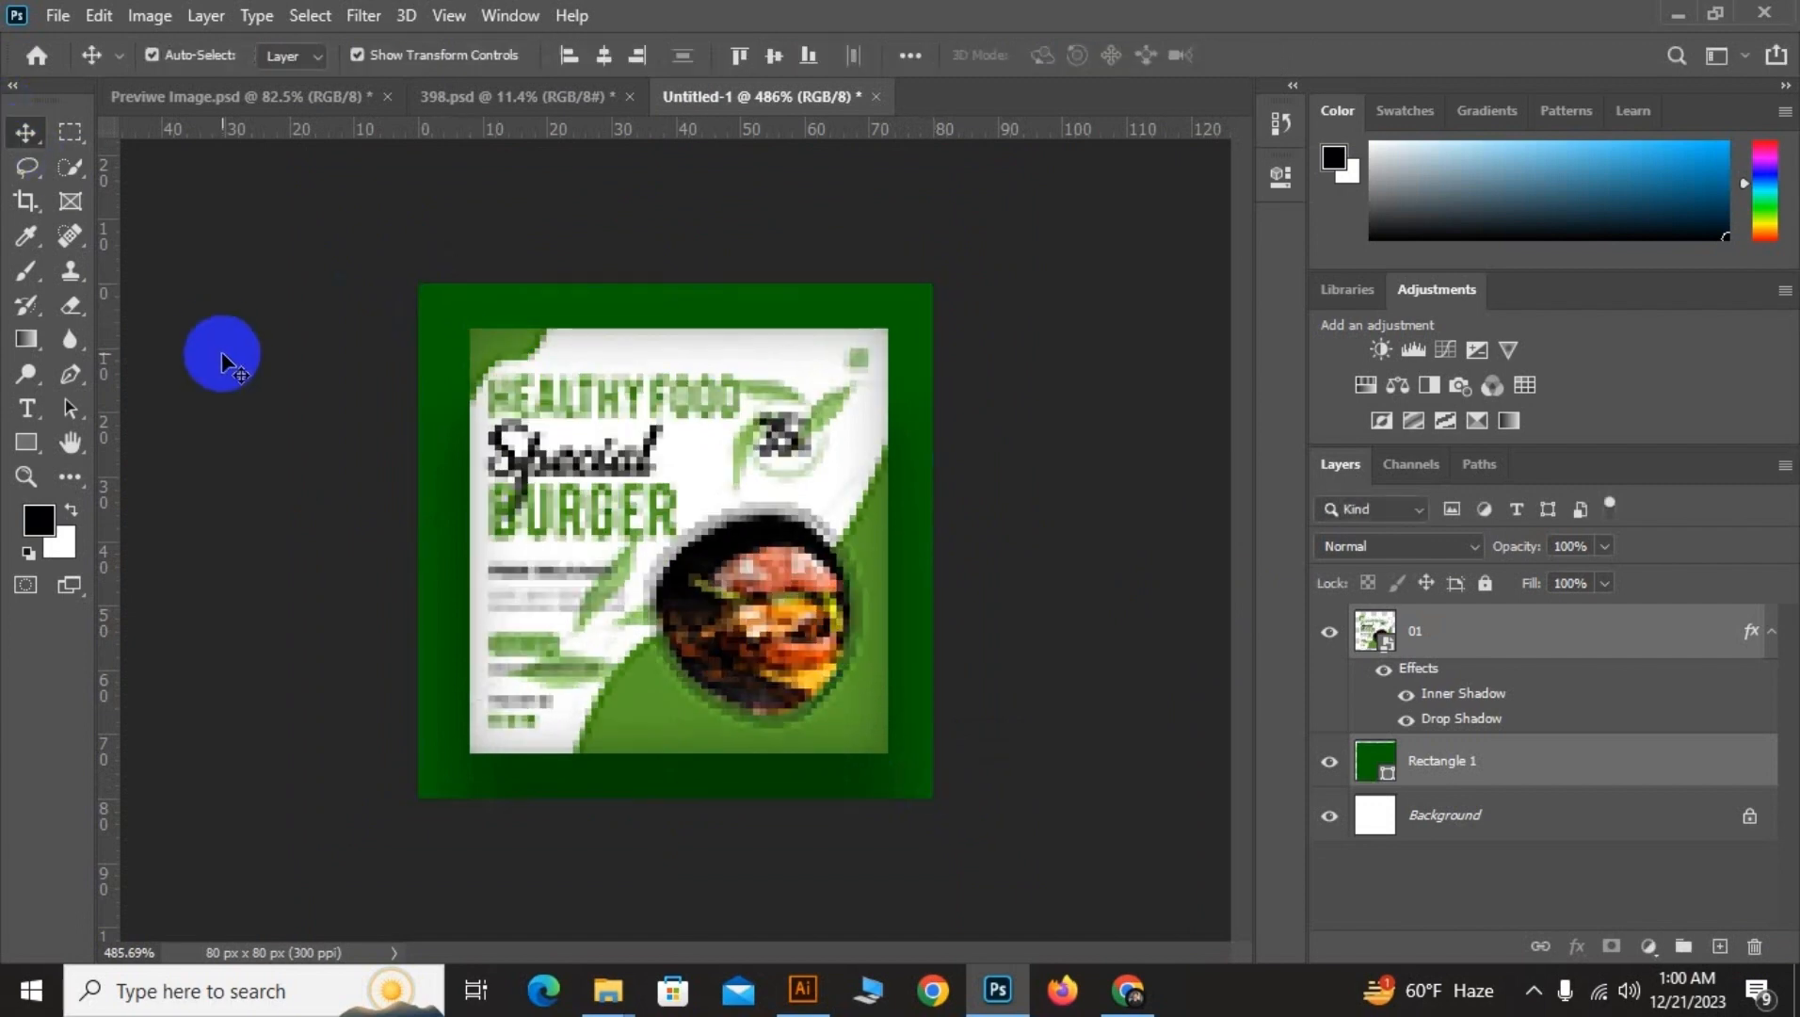
# Switch to File Explorer and examine the thumbnail file in Graphic River Upload > 01 as a reference
pyautogui.click(590, 1000)
pyautogui.click(565, 894)
pyautogui.click(302, 207)
pyautogui.click(24, 85)
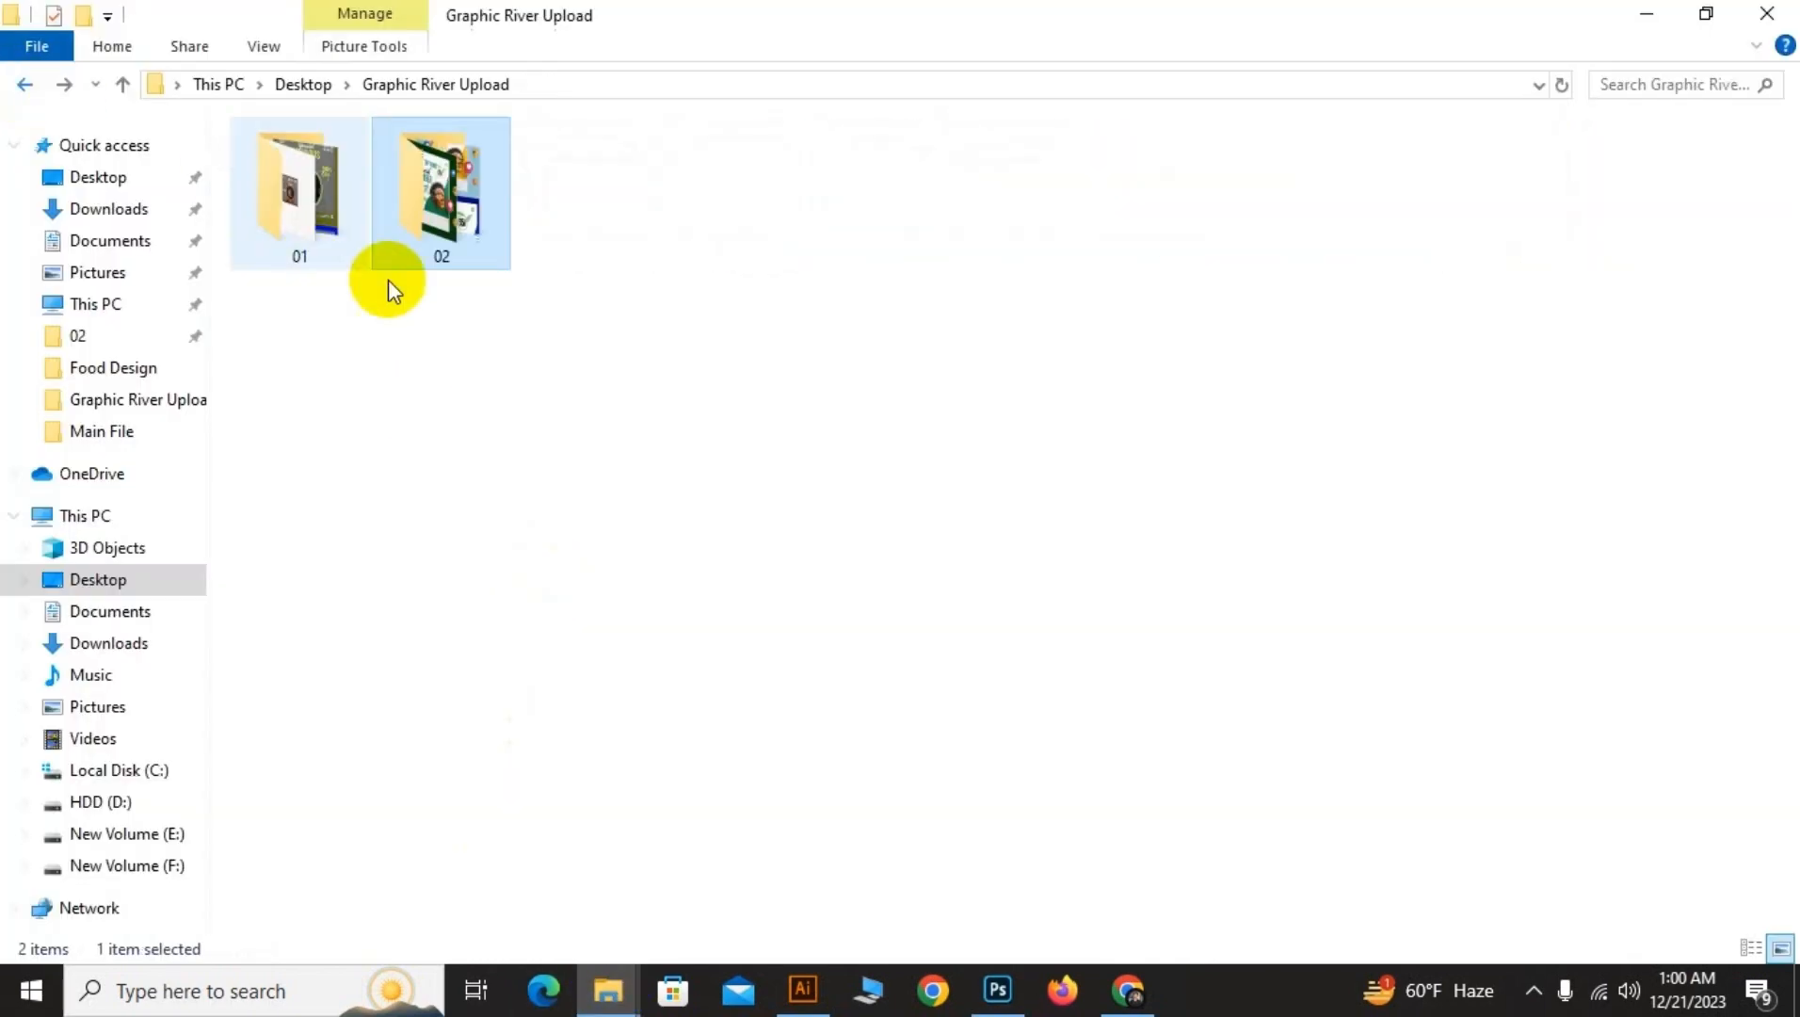
pyautogui.doubleClick(306, 202)
pyautogui.scroll(8, 701, 492)
pyautogui.click(1249, 108)
pyautogui.click(621, 450)
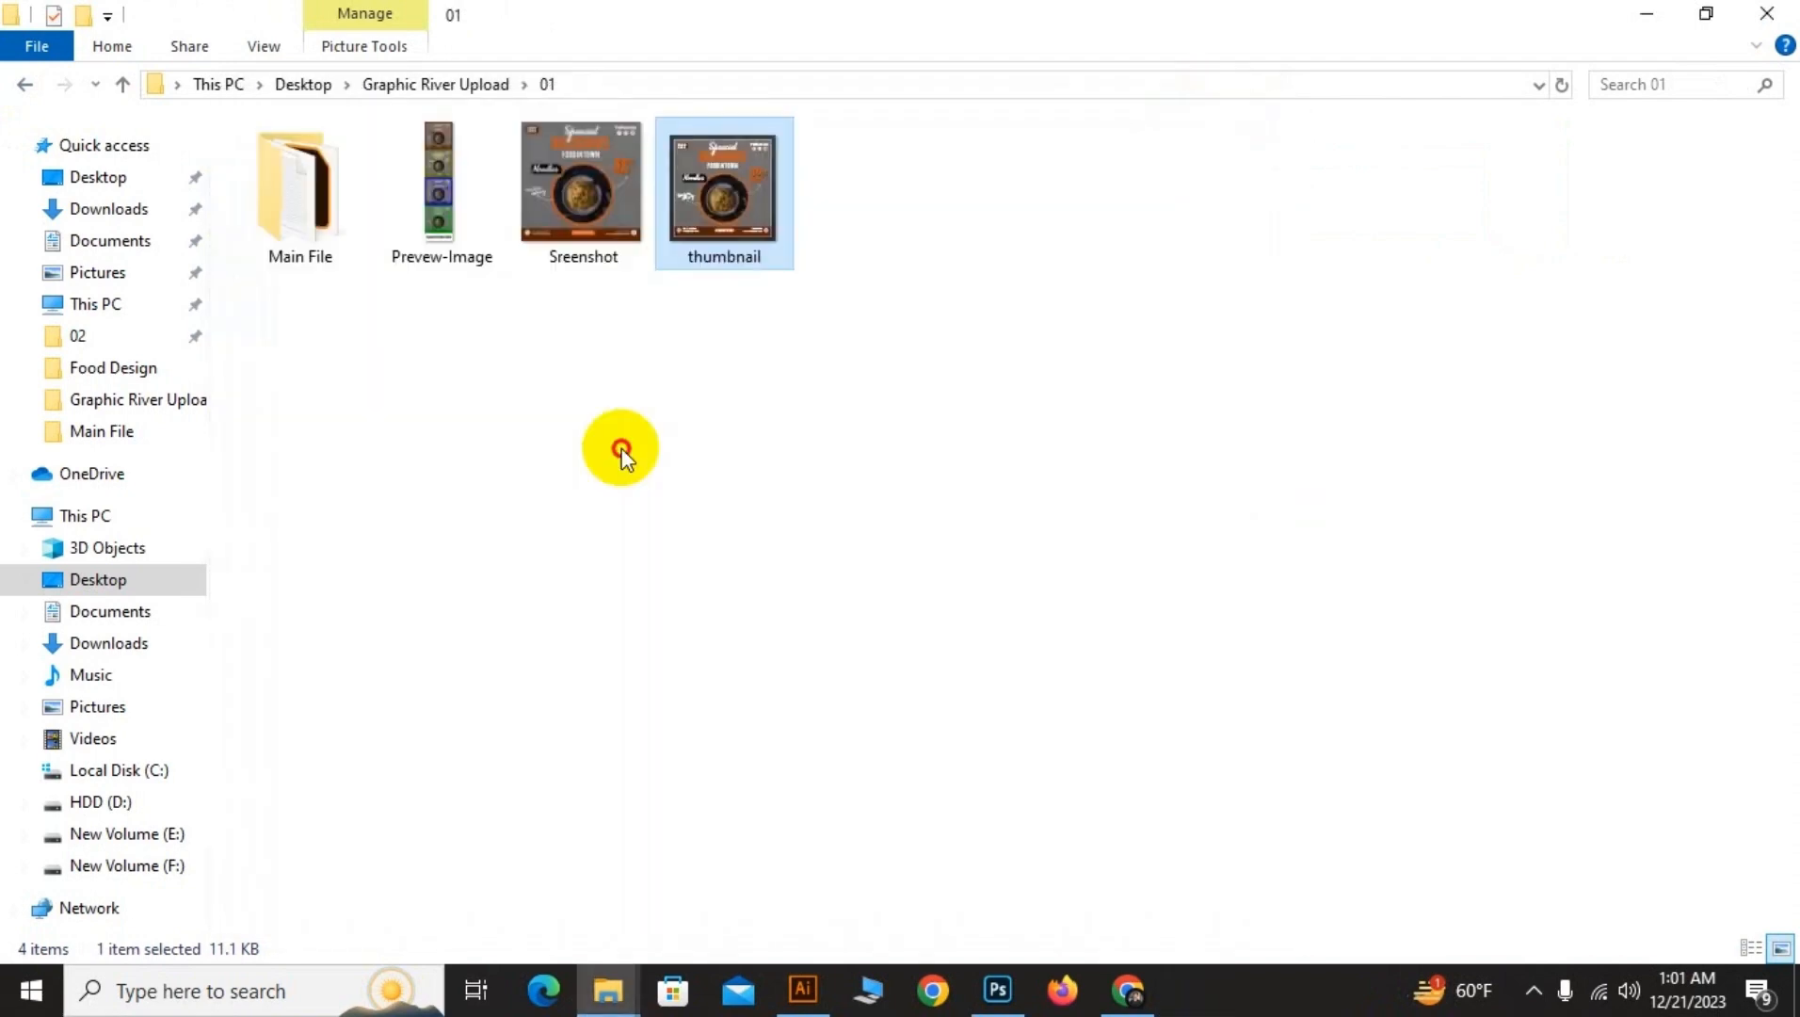
# Return to Photoshop and start exporting the 80 × 80 px image for web as a High-quality JPEG into folder 02
pyautogui.click(987, 990)
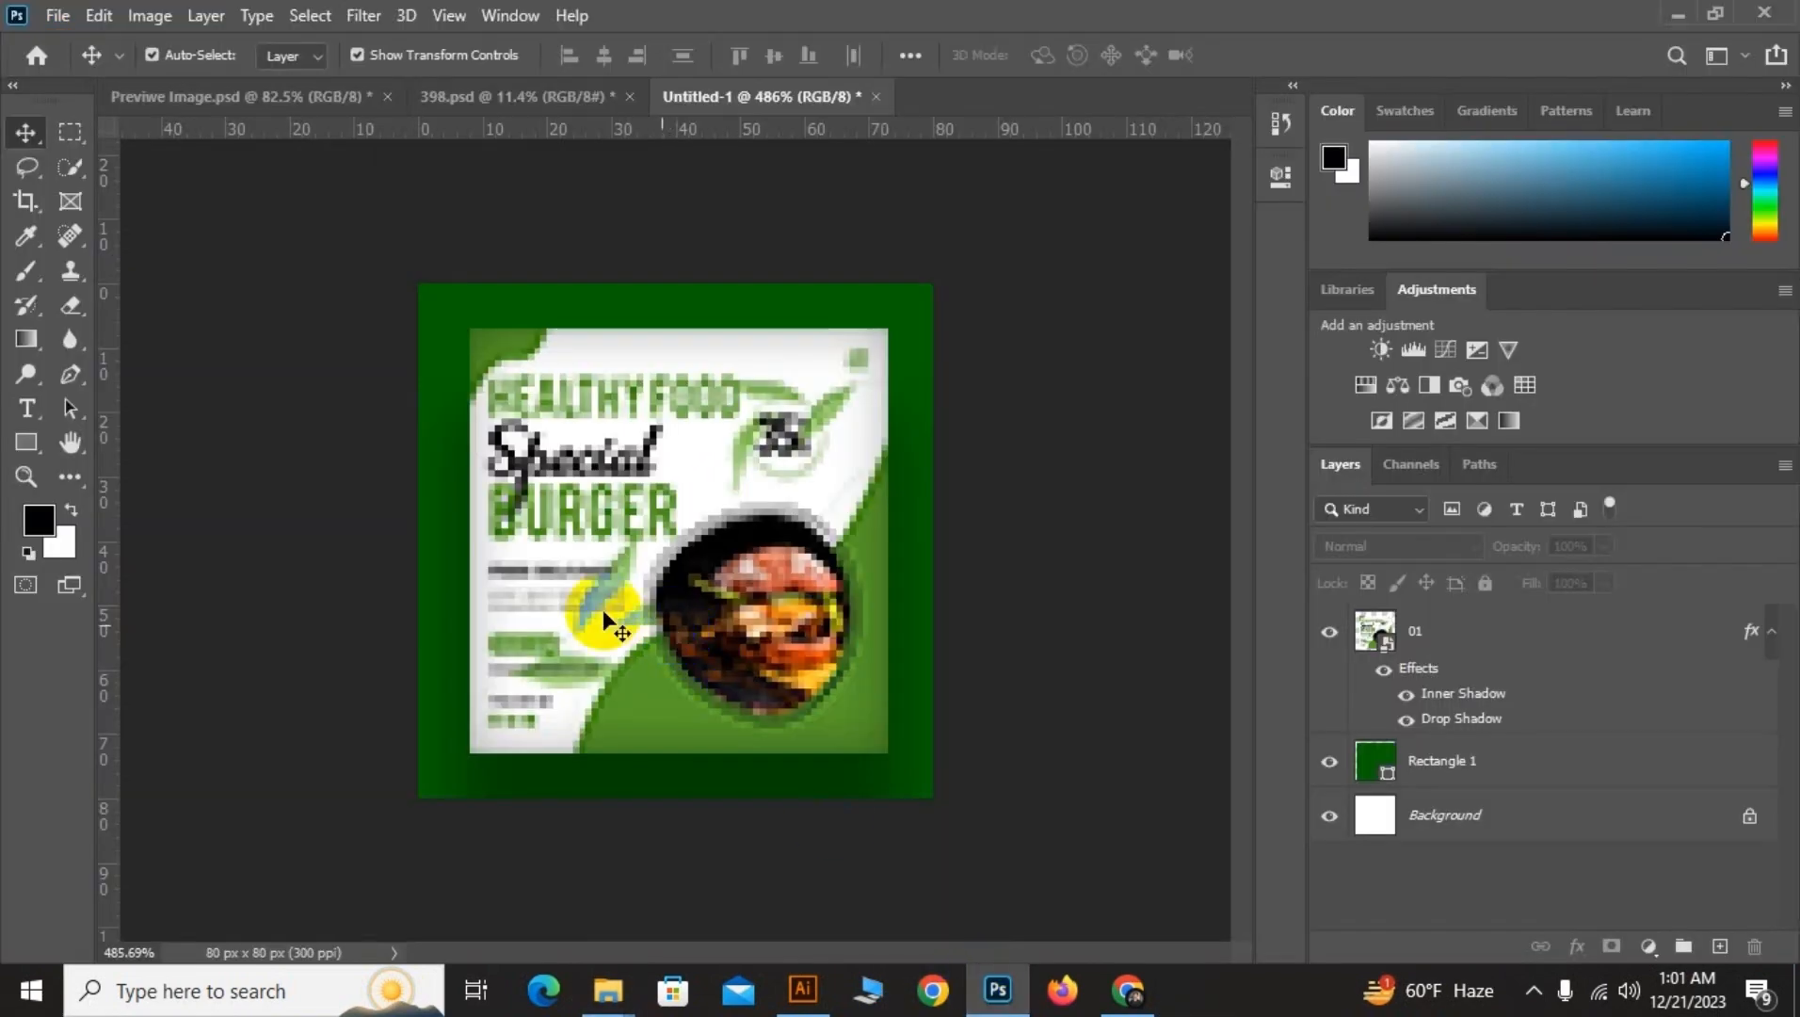
pyautogui.hotkey('ctrl', 'alt', 'shift', 's')
pyautogui.click(1068, 935)
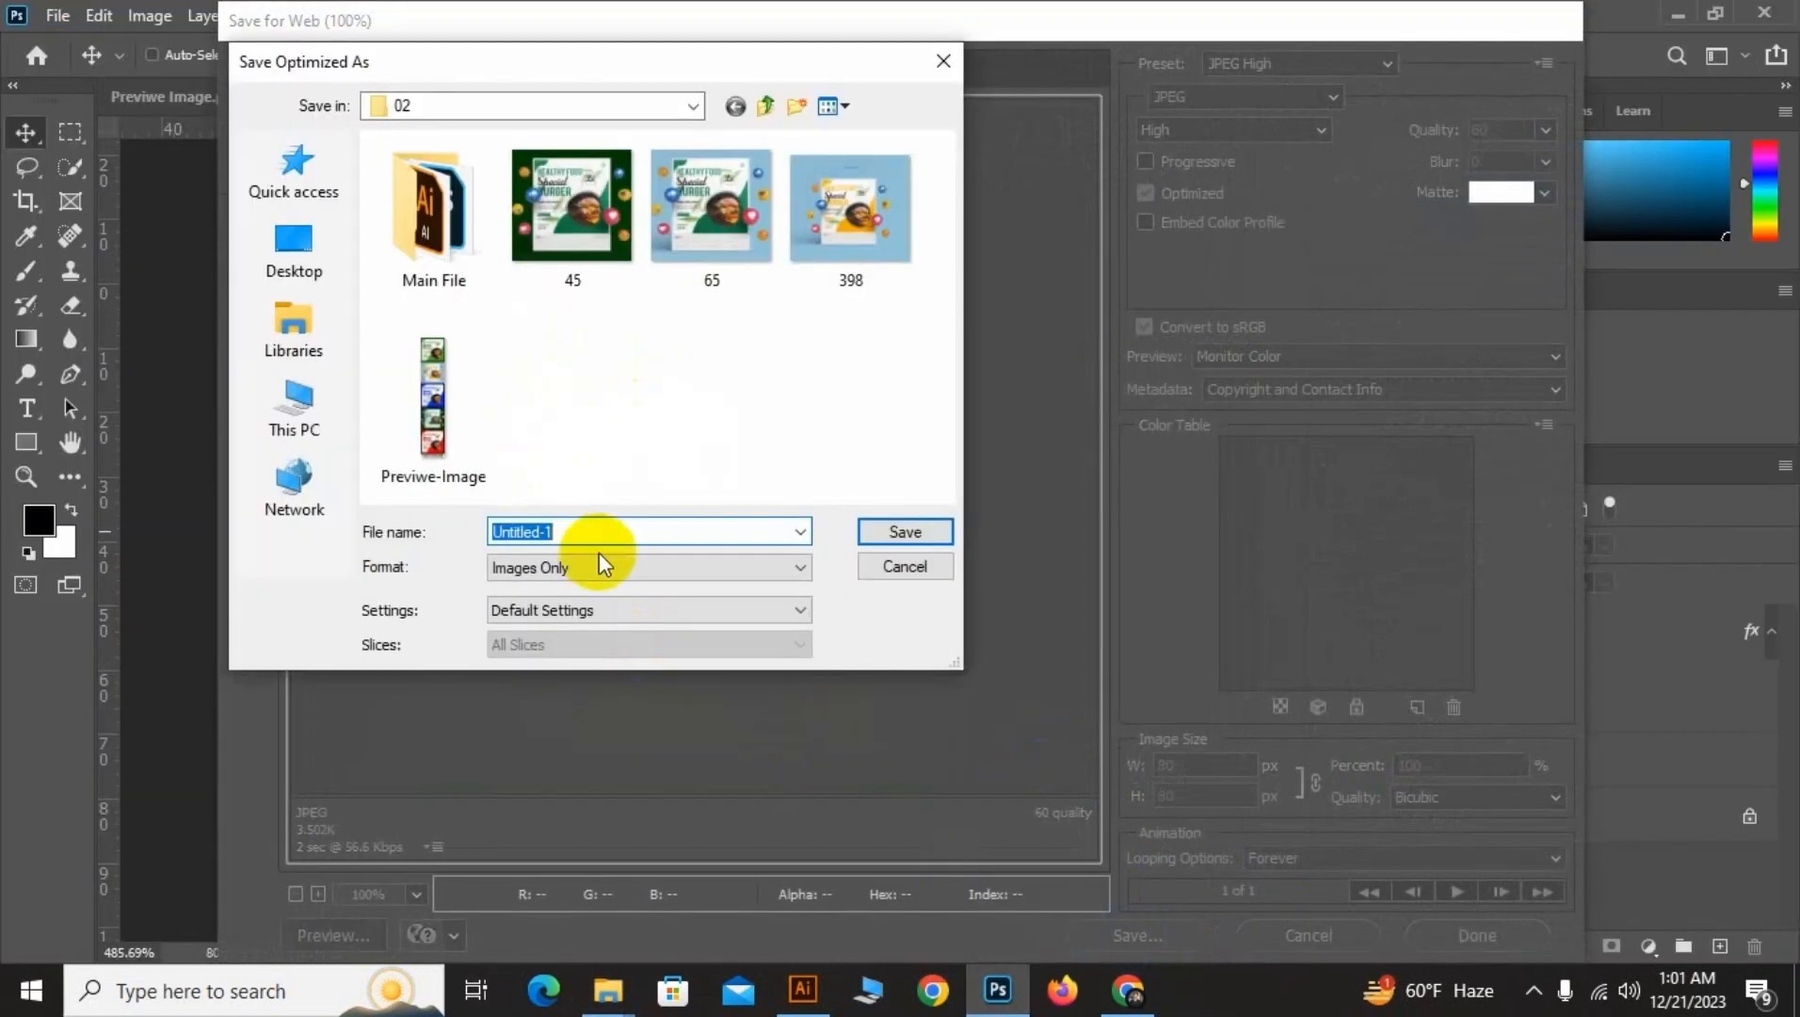
pyautogui.write('Thu')
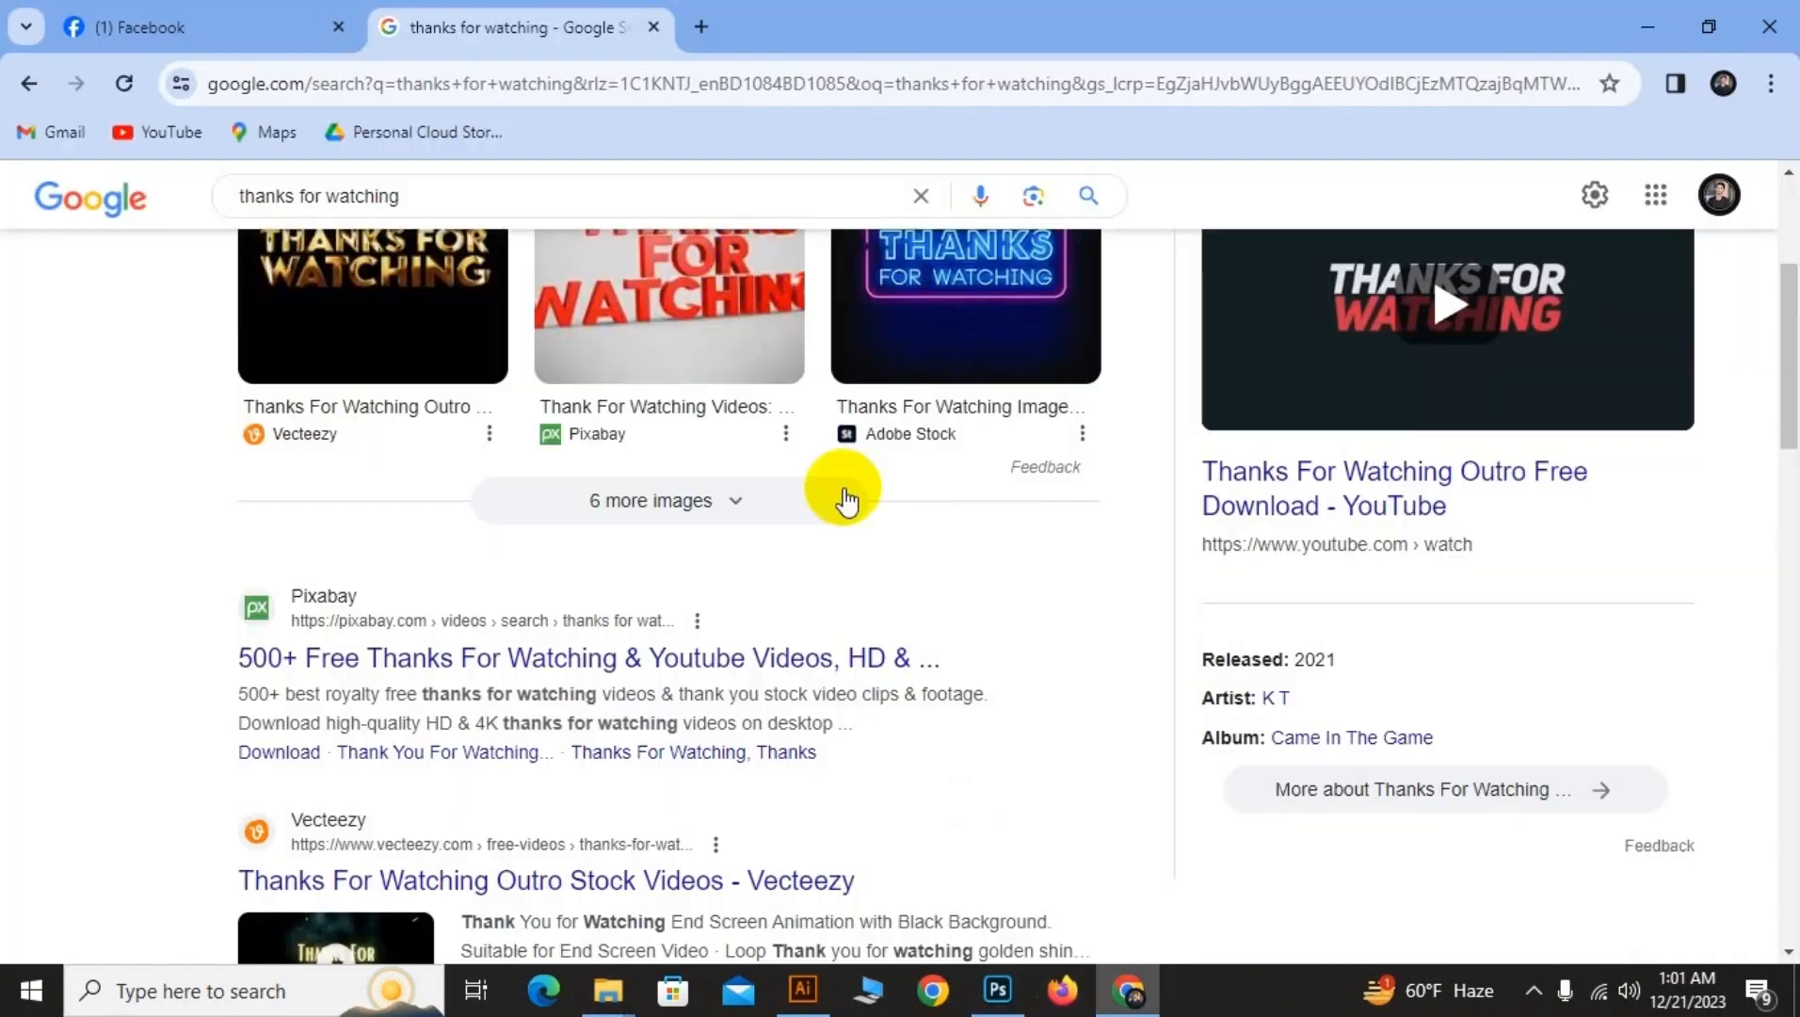
# Switch to Chrome and search Google for "thumbnail" in a new tab to check the word's spelling
pyautogui.hotkey('ctrl', 't')
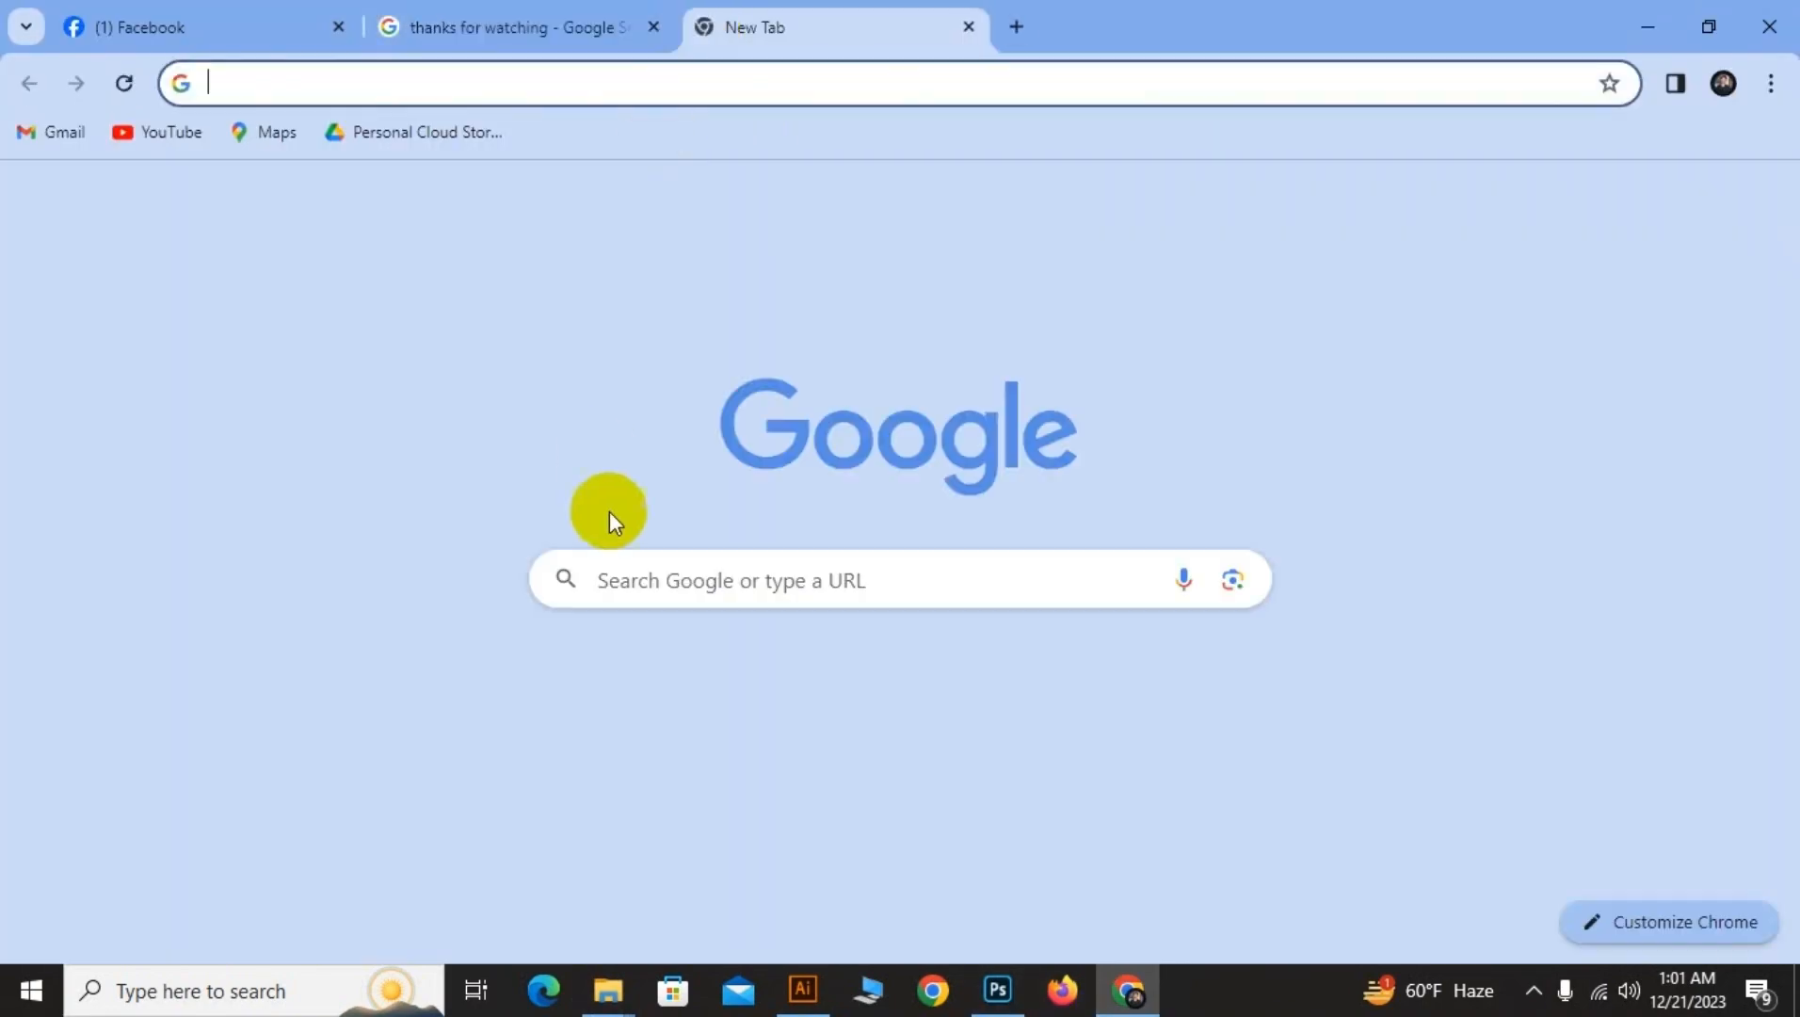
pyautogui.click(650, 593)
pyautogui.write('thumbnail')
pyautogui.click(683, 707)
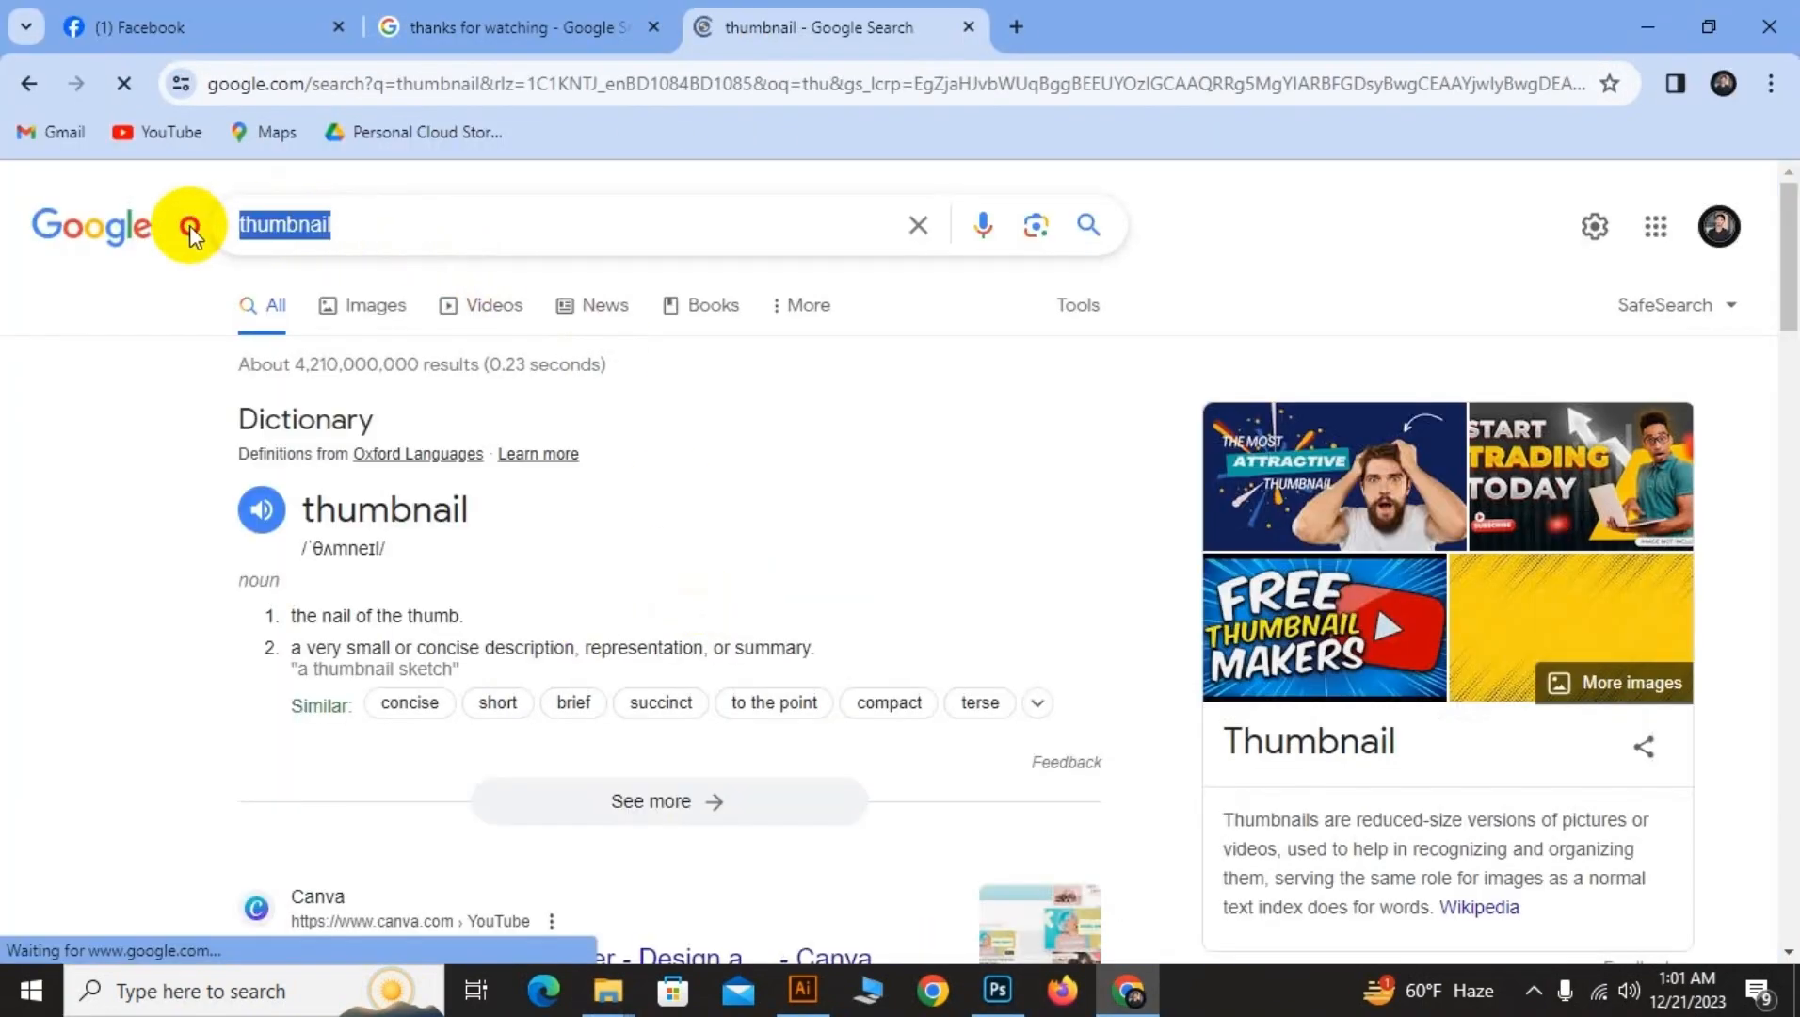
# Return to Photoshop and save the exported JPEG in folder 02 under the name thumbnail
pyautogui.click(1000, 989)
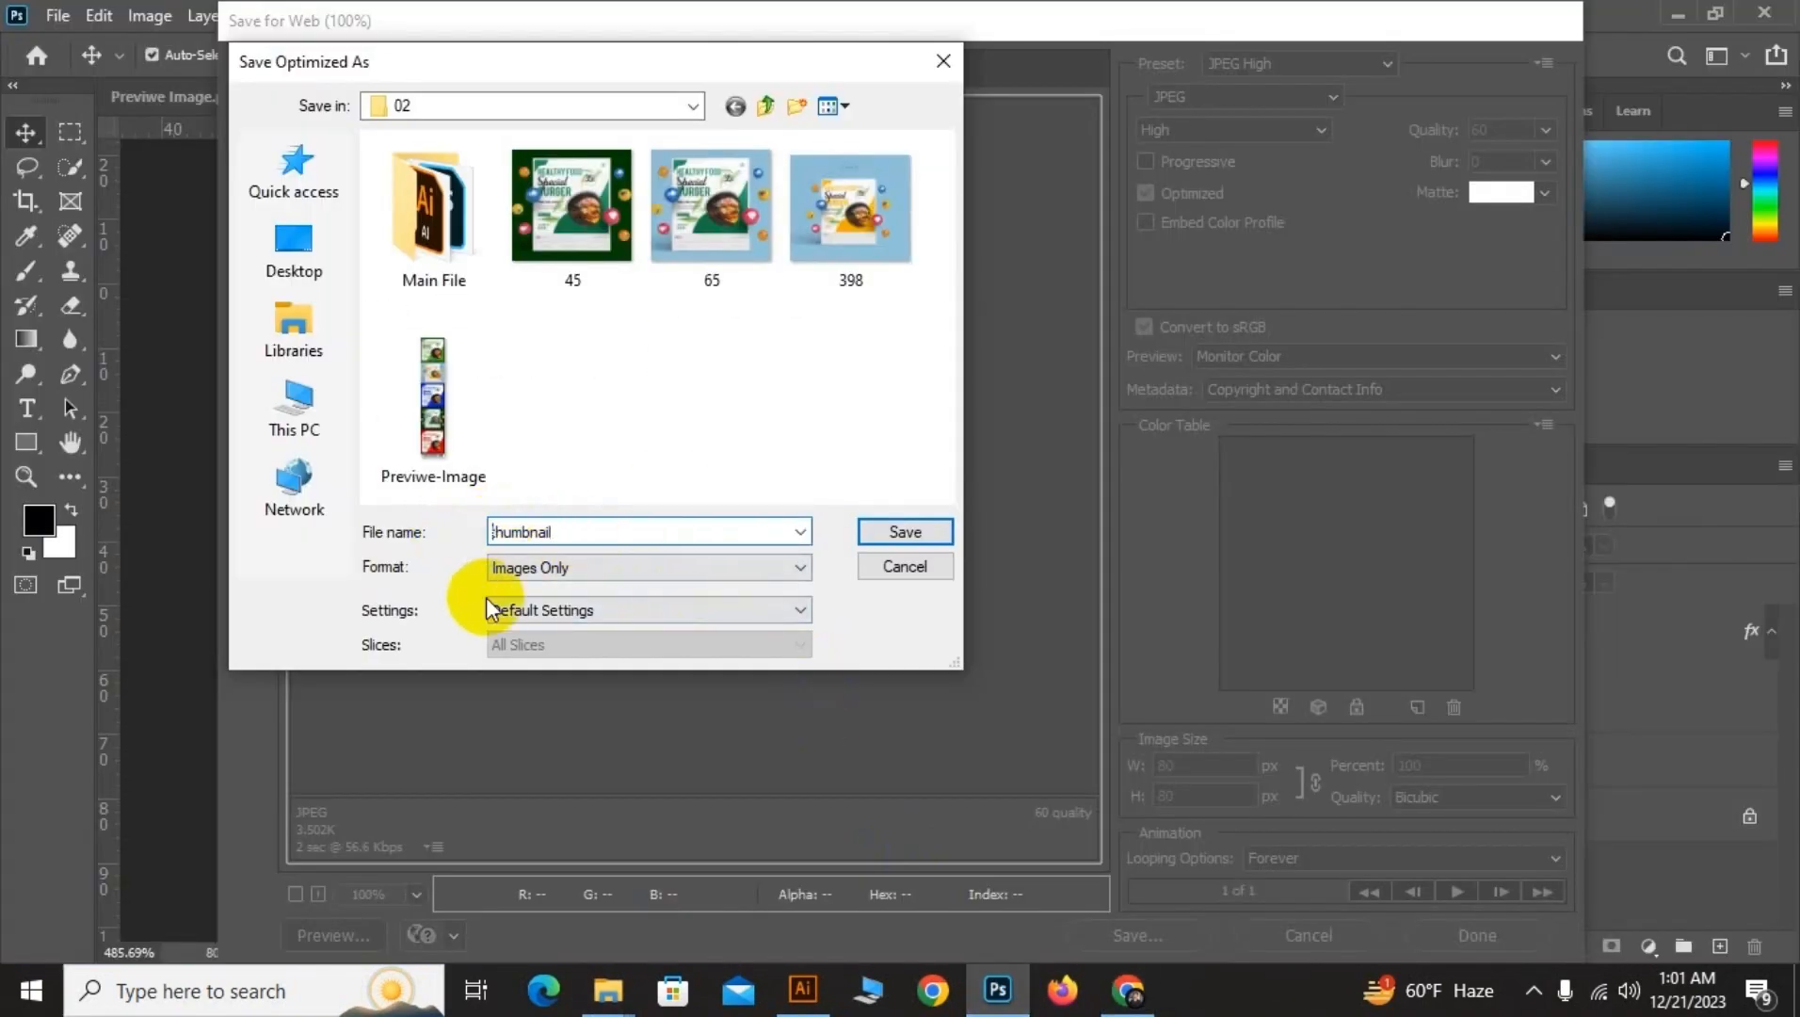
pyautogui.write('mbnail')
pyautogui.click(906, 532)
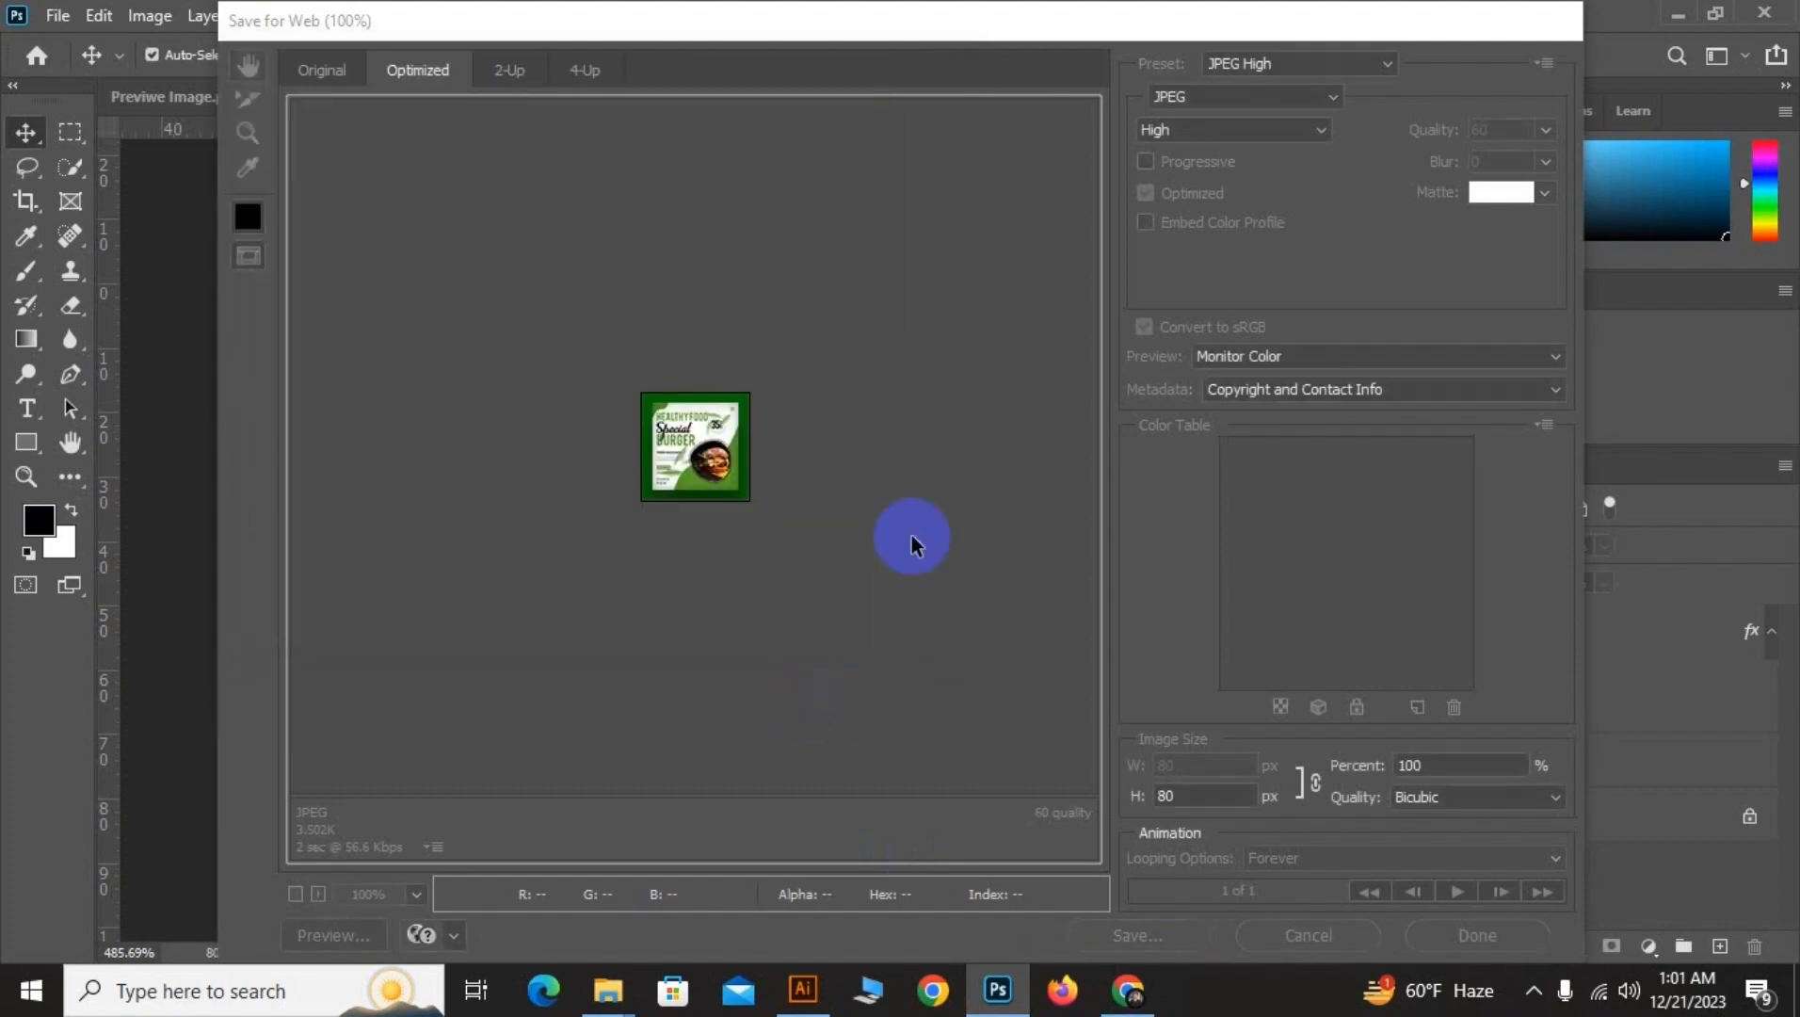